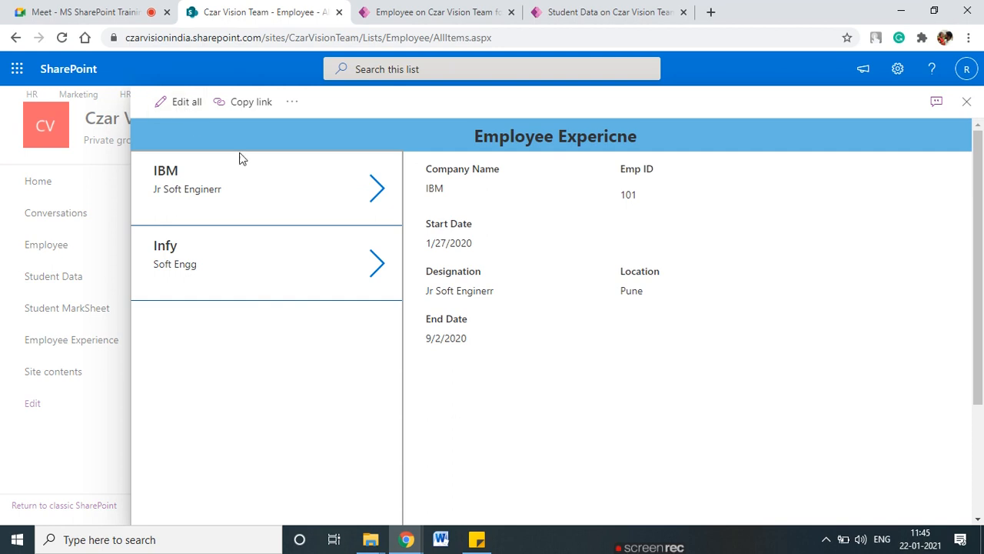
Close the open record, reload the Employee list, and view the experience details of the second employee.
click(965, 102)
click(64, 38)
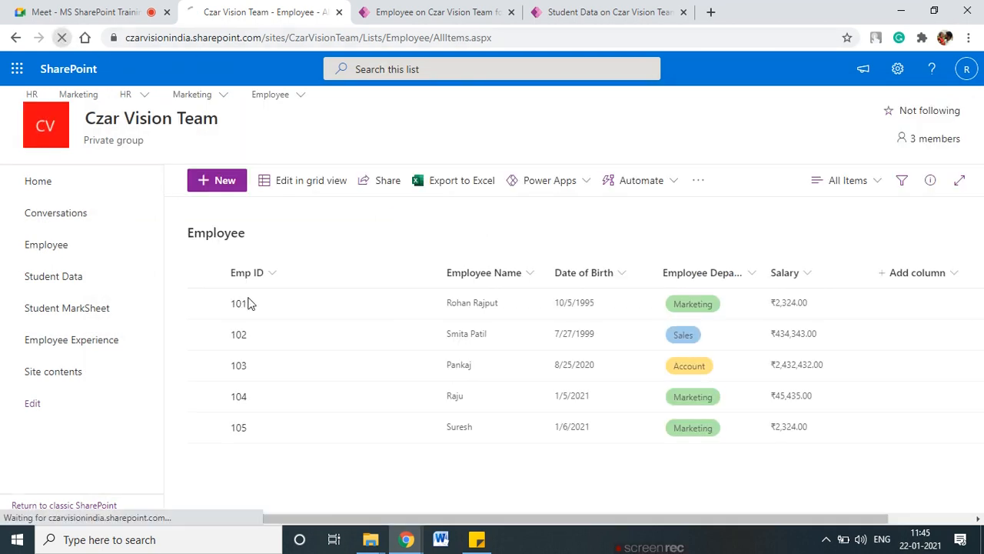
click(238, 338)
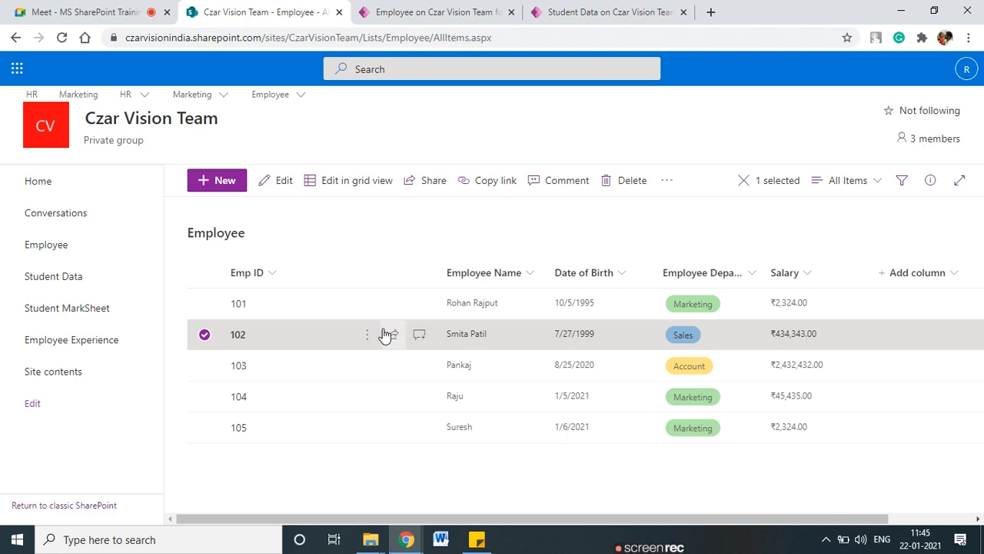
click(237, 335)
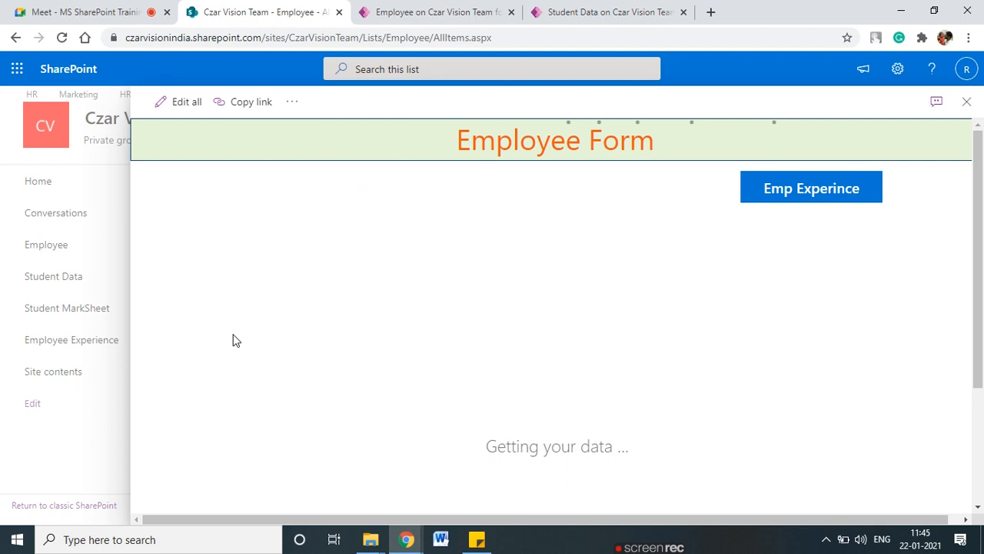
click(808, 198)
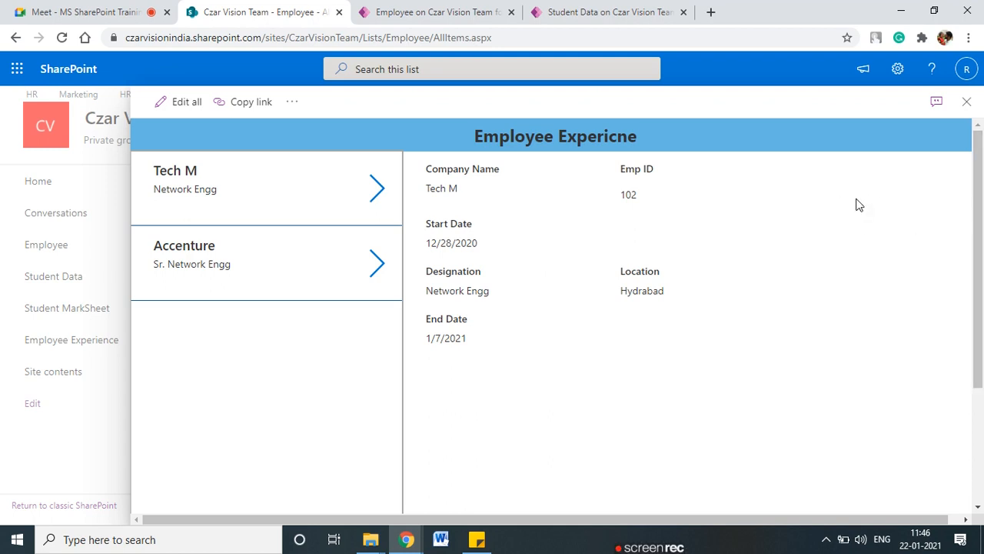
mouse_move(723, 173)
mouse_down()
mouse_move(454, 343)
mouse_move(610, 209)
mouse_up()
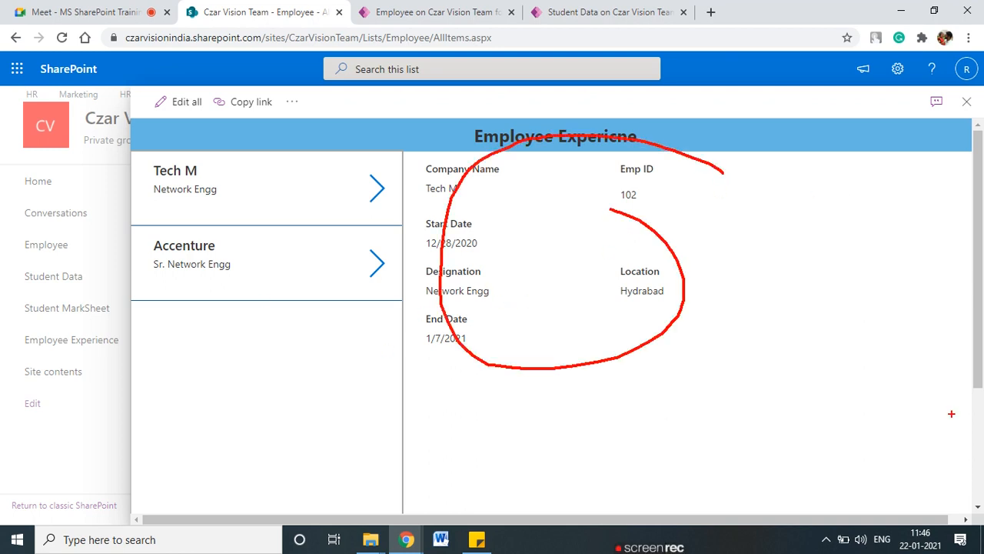
drag(140, 352, 197, 358)
drag(127, 336, 136, 356)
mouse_move(82, 230)
mouse_down()
mouse_move(27, 234)
mouse_move(75, 258)
mouse_move(77, 243)
mouse_up()
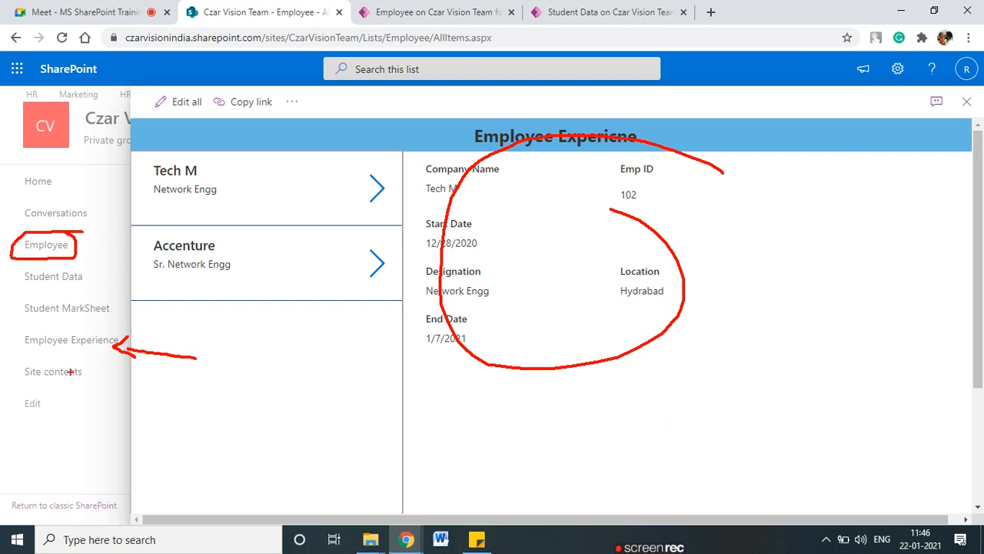
drag(32, 356, 103, 357)
mouse_move(832, 164)
mouse_down()
mouse_move(835, 199)
mouse_move(938, 206)
mouse_move(821, 203)
mouse_move(856, 194)
mouse_move(867, 179)
mouse_up()
drag(870, 185, 879, 186)
mouse_move(875, 182)
mouse_down()
mouse_move(912, 183)
mouse_move(878, 264)
mouse_up()
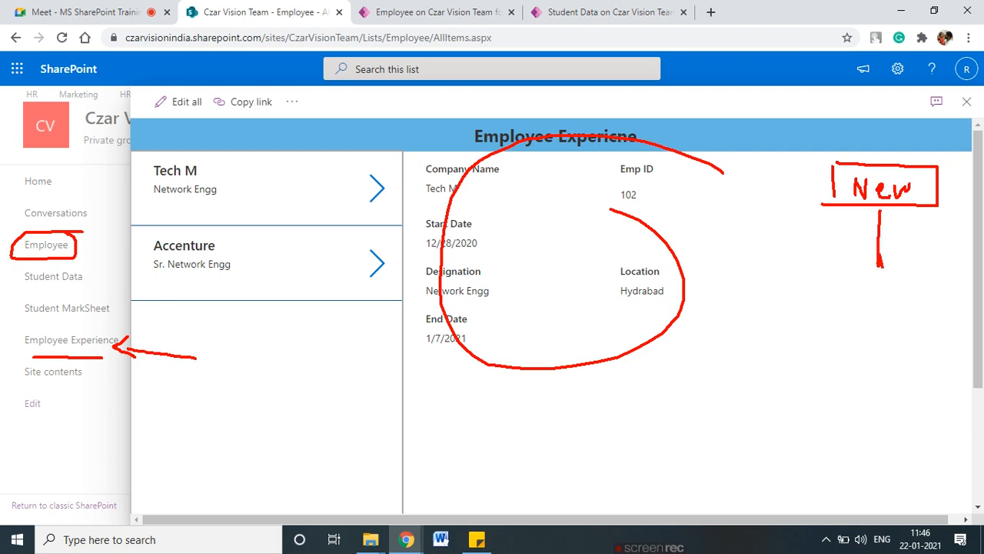
mouse_move(803, 303)
mouse_down()
mouse_move(912, 293)
mouse_move(799, 357)
mouse_move(909, 386)
mouse_up()
mouse_move(907, 292)
mouse_down()
mouse_move(942, 389)
mouse_move(872, 377)
mouse_up()
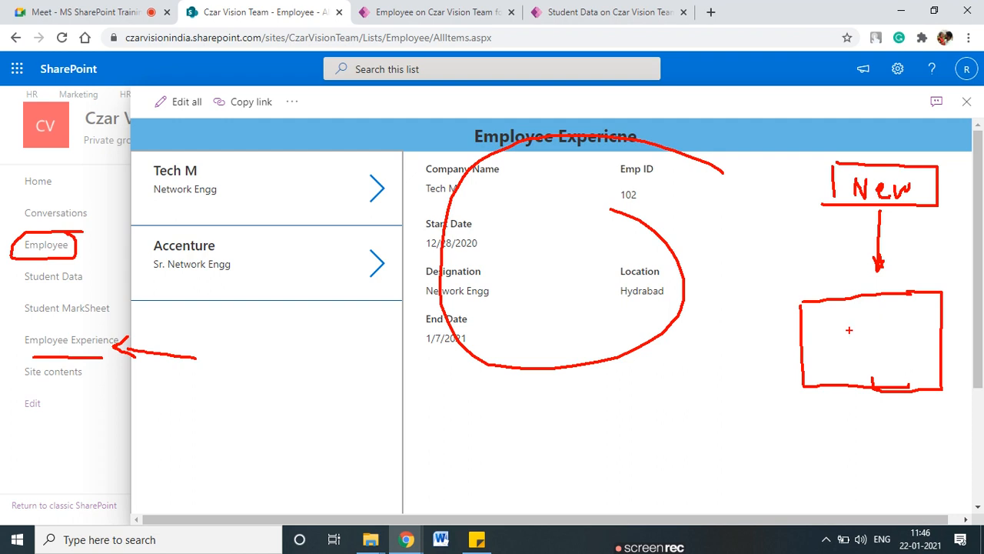
mouse_move(648, 179)
mouse_down()
mouse_move(629, 181)
mouse_move(652, 215)
mouse_move(647, 190)
mouse_move(766, 228)
mouse_move(806, 277)
mouse_up()
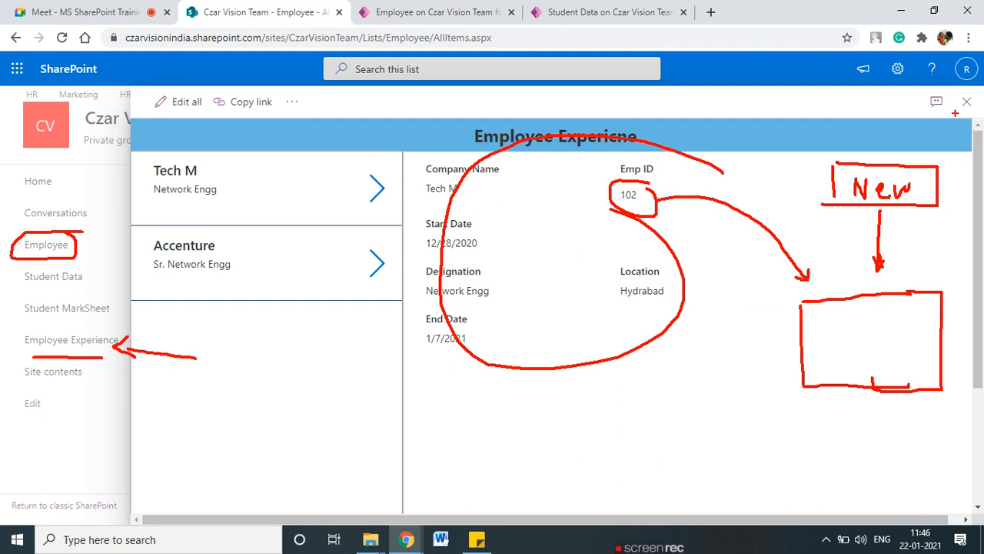
key(Escape)
Switch to the Employee form in Power Apps, return to its editor and open the Experince Detail Screen.
click(432, 12)
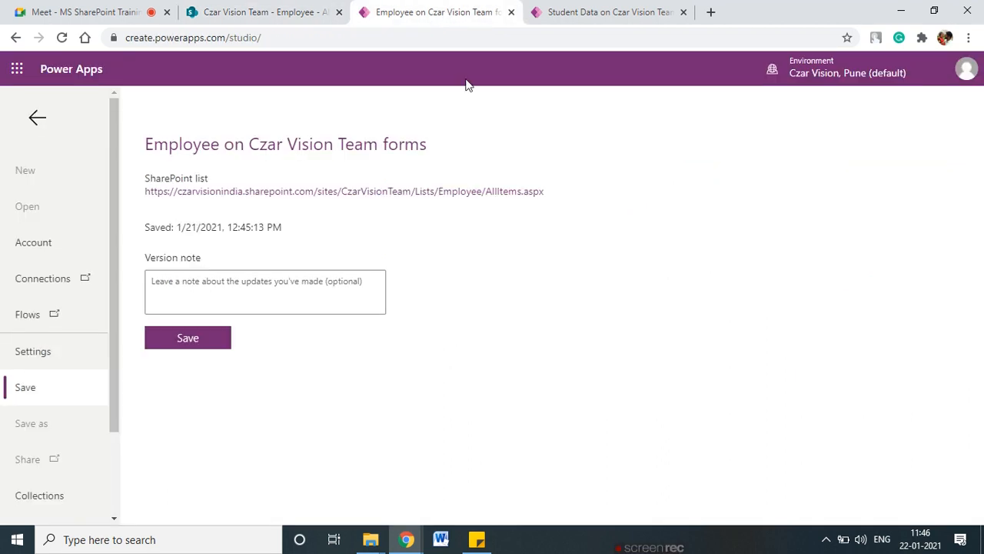
click(38, 121)
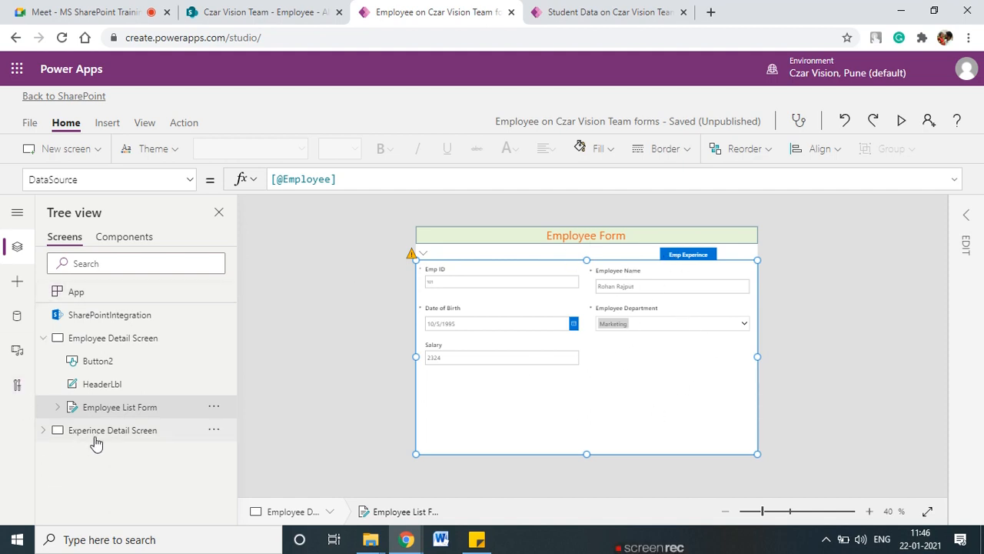
click(43, 431)
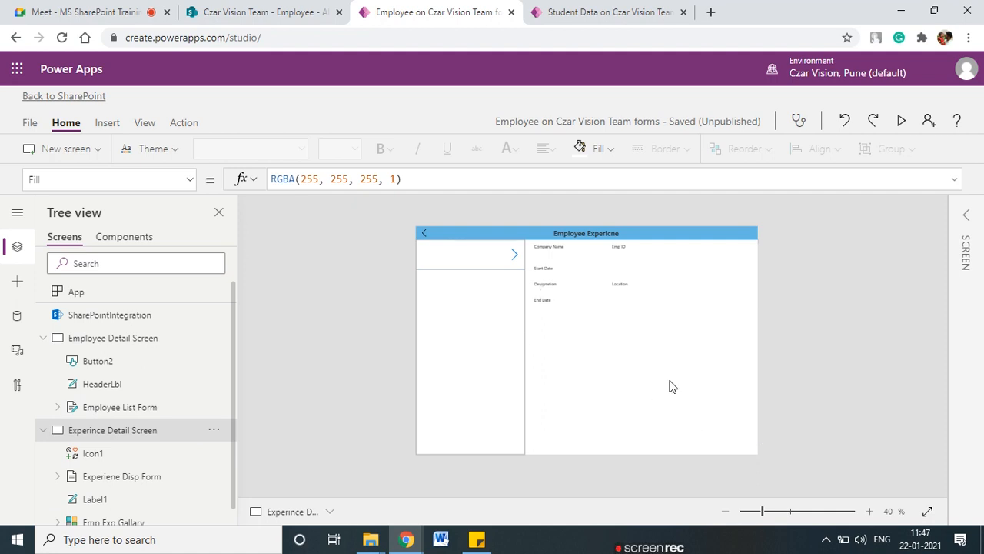
click(869, 511)
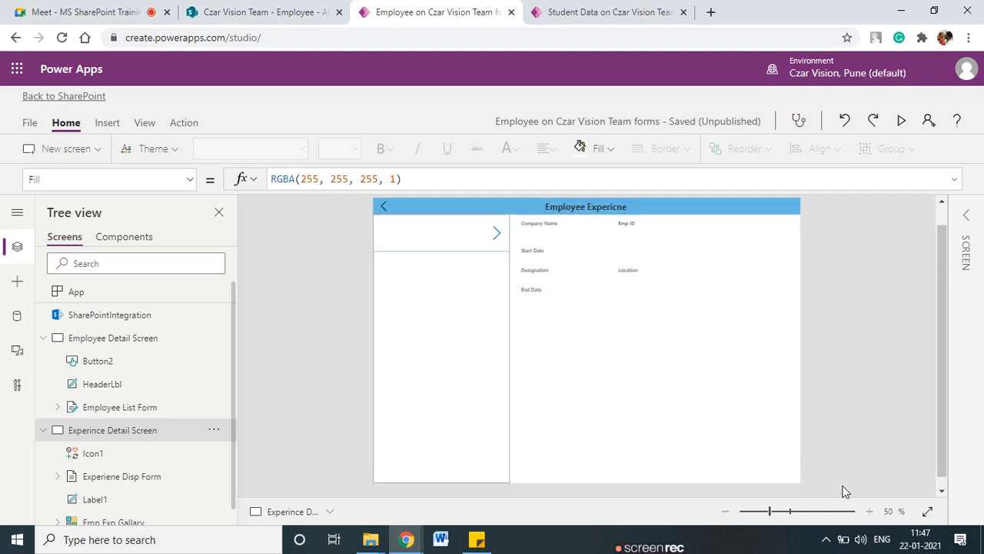
scroll(754, 406, up, 1)
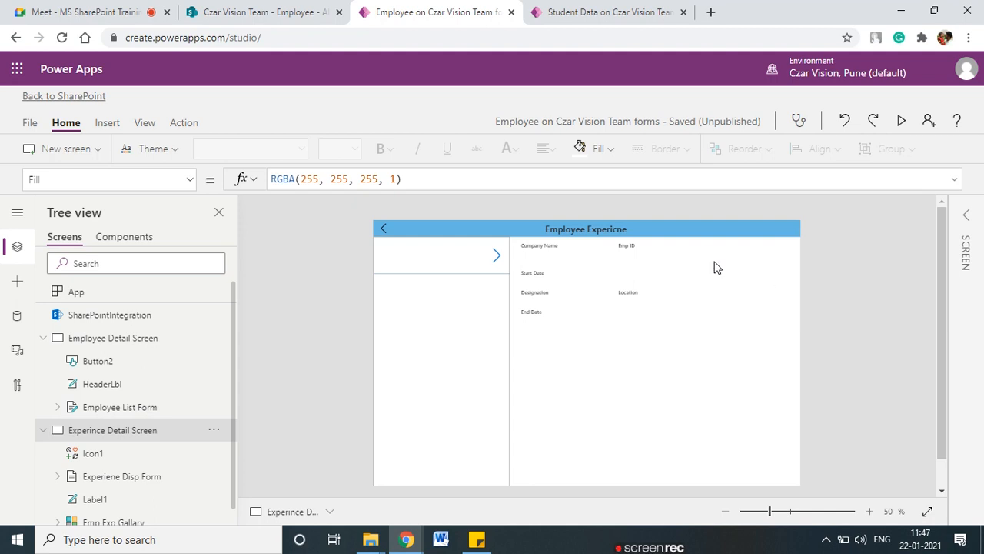
Insert a button on the Experince Detail Screen and place it near the right end of the blue header.
click(106, 123)
click(216, 154)
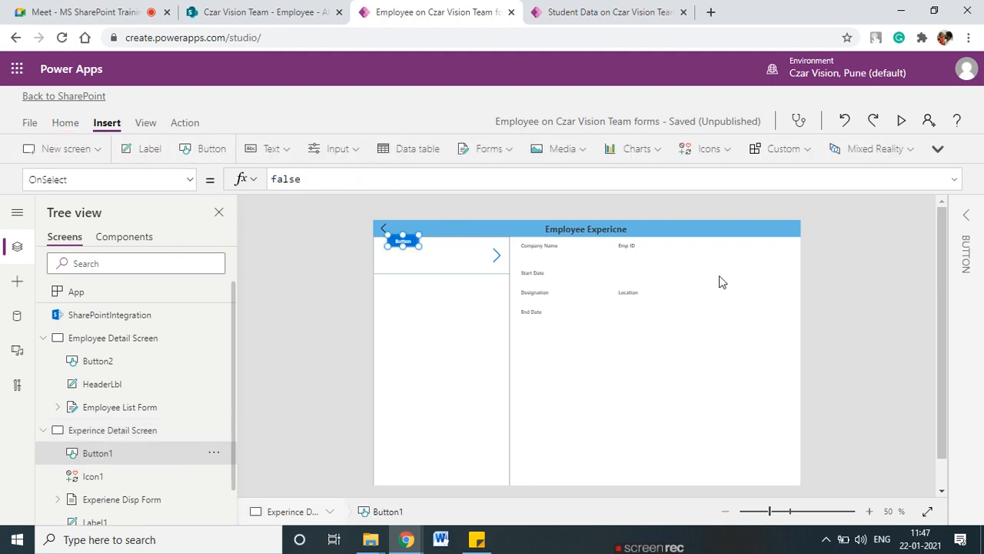
drag(403, 240, 765, 233)
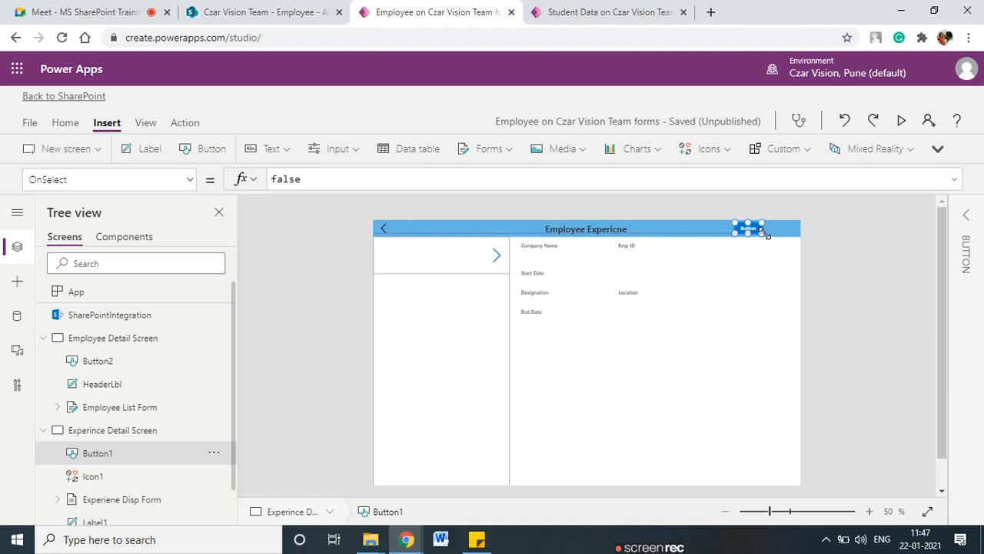
Make the header label slightly taller and lower the top edges of the experience display form and gallery to sit beneath it.
click(527, 229)
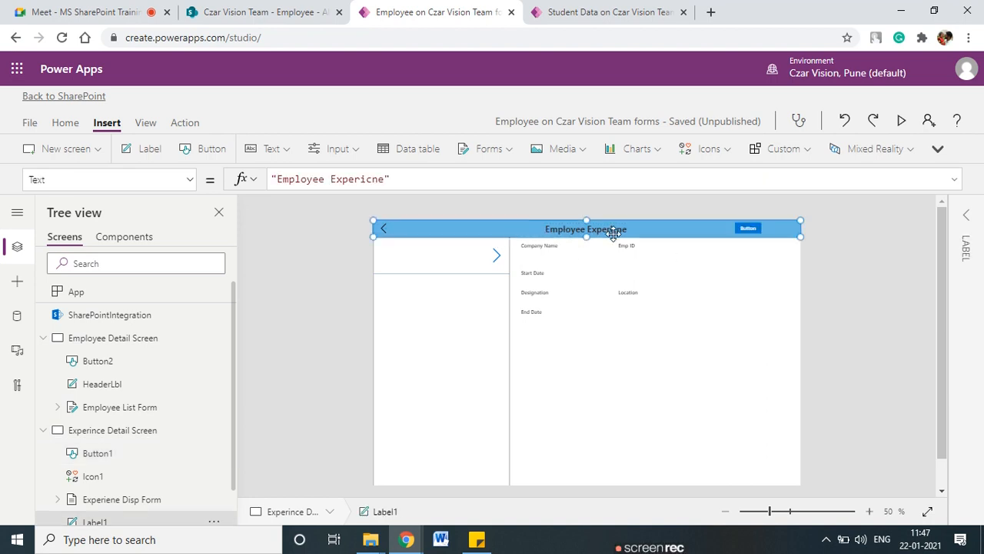
drag(588, 237, 587, 241)
click(590, 299)
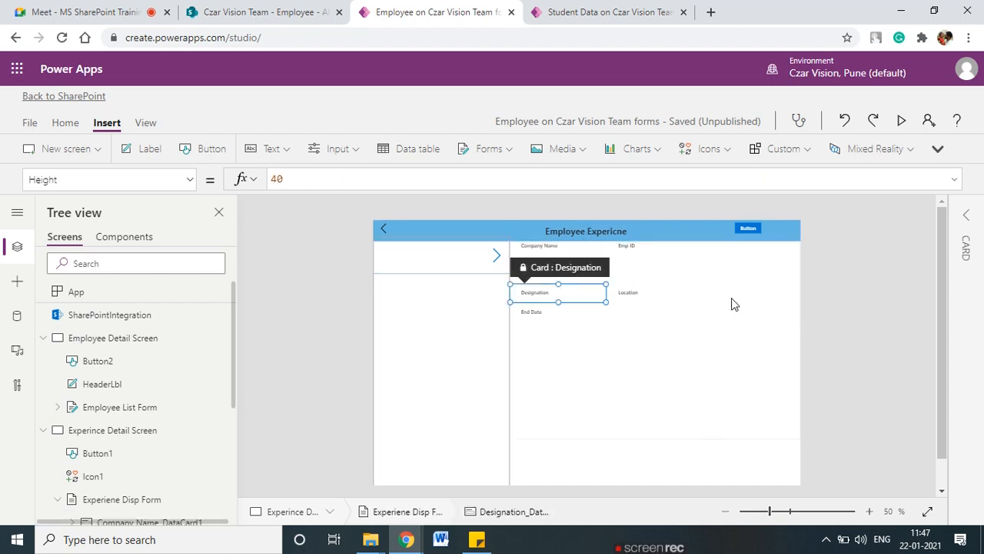
click(755, 323)
drag(654, 237, 654, 244)
click(439, 250)
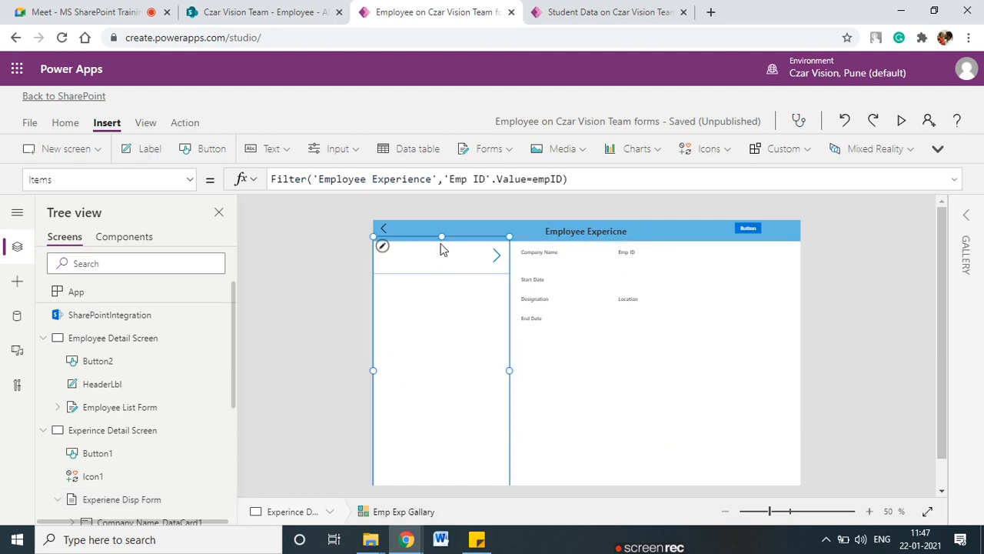
drag(439, 228, 440, 241)
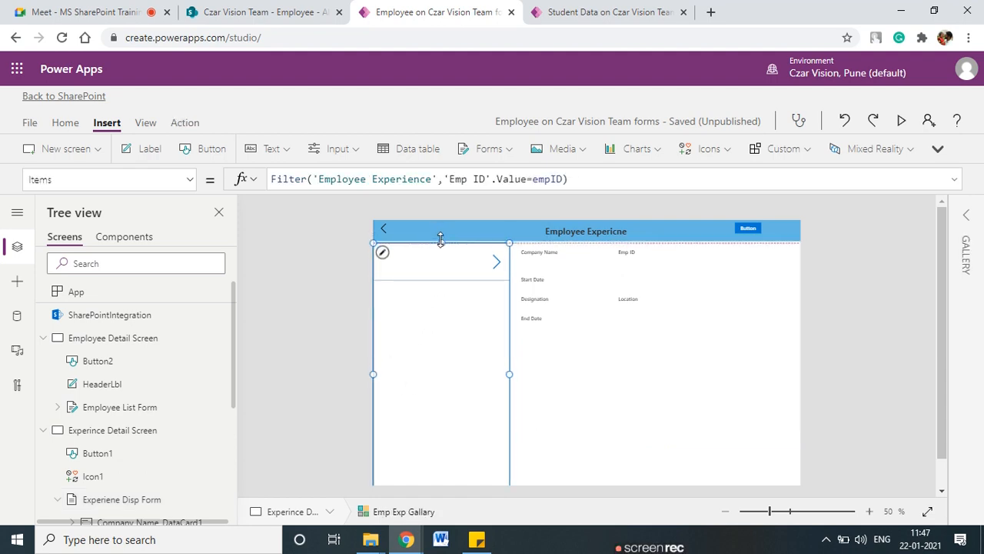
Resize the header button to about 127 by 23 and set its text to "New Experience".
click(748, 228)
drag(748, 228, 773, 234)
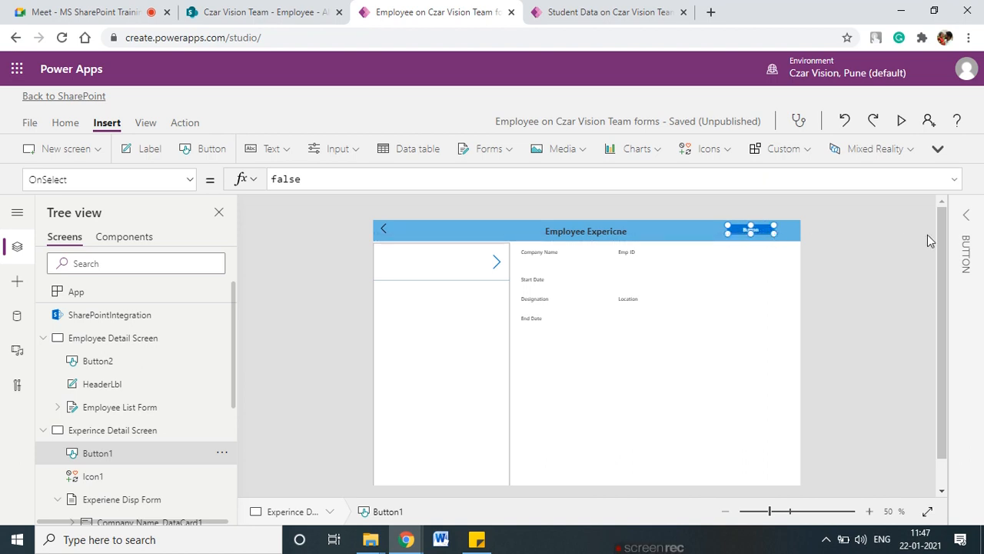
click(967, 215)
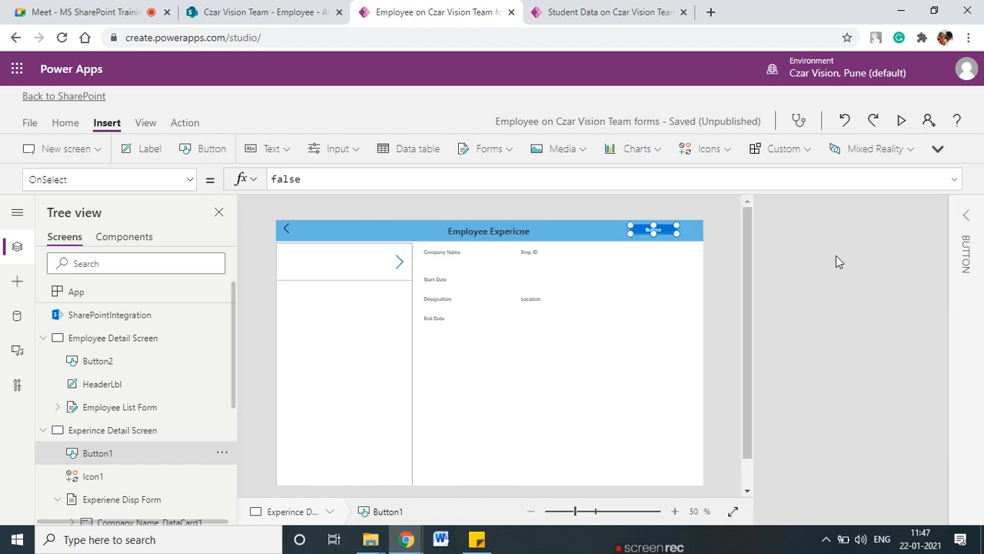
click(930, 283)
double_click(897, 283)
text(New Experience)
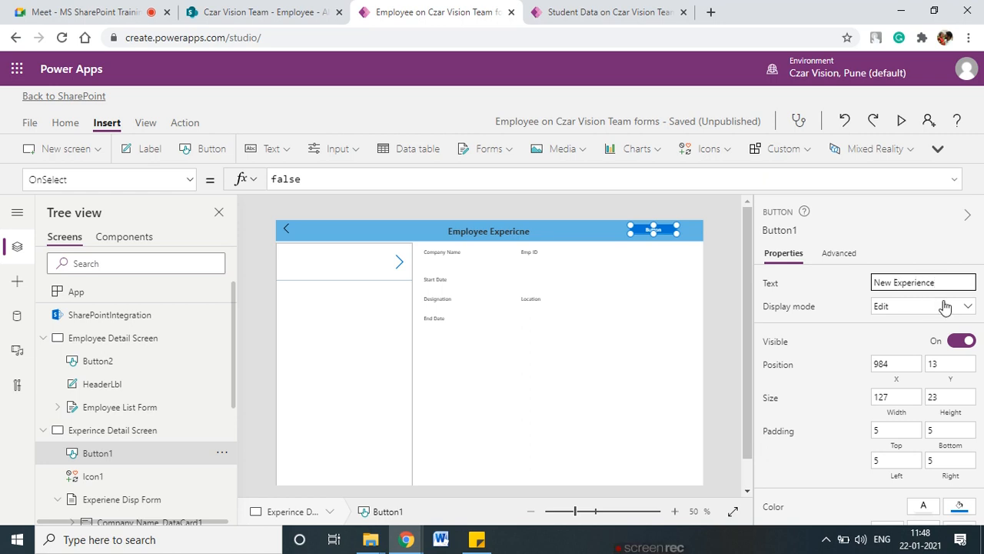
click(835, 337)
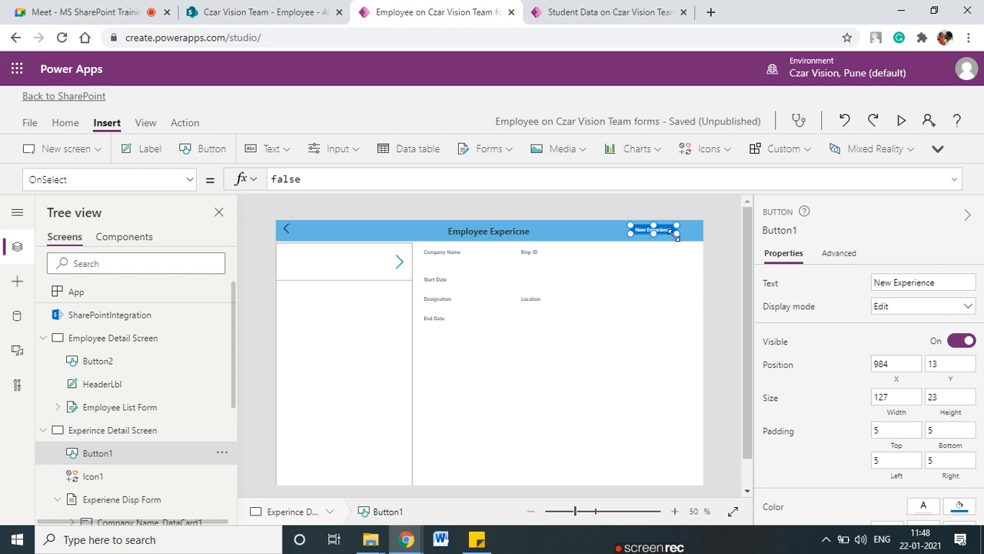
Widen the New Experience button slightly and set its font size to 12.
drag(677, 233, 689, 243)
scroll(932, 454, down, 3)
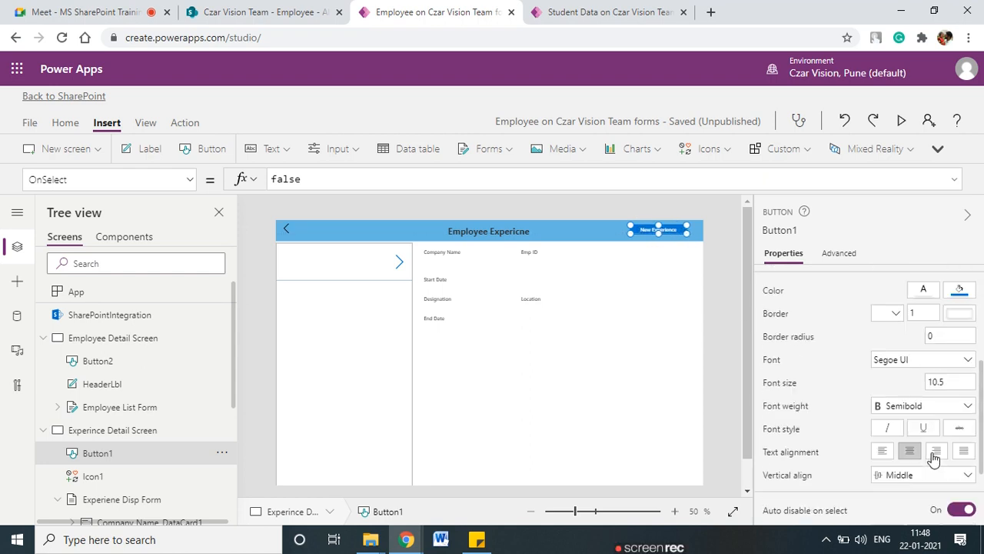
drag(961, 383, 869, 382)
text(12)
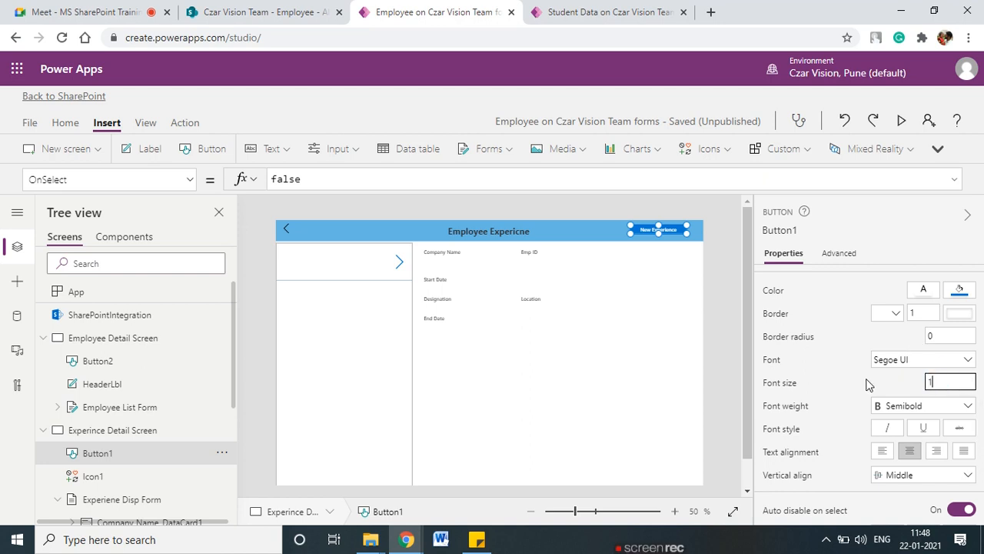
click(700, 400)
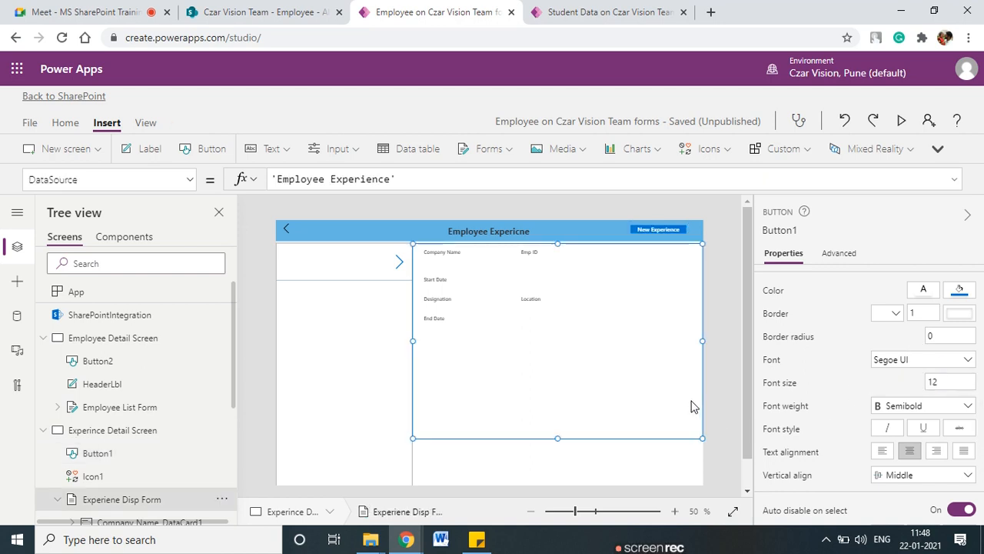
Set the New Experience button's font size to 15 and extend its height down to the header's lower edge.
click(662, 230)
drag(961, 380, 888, 384)
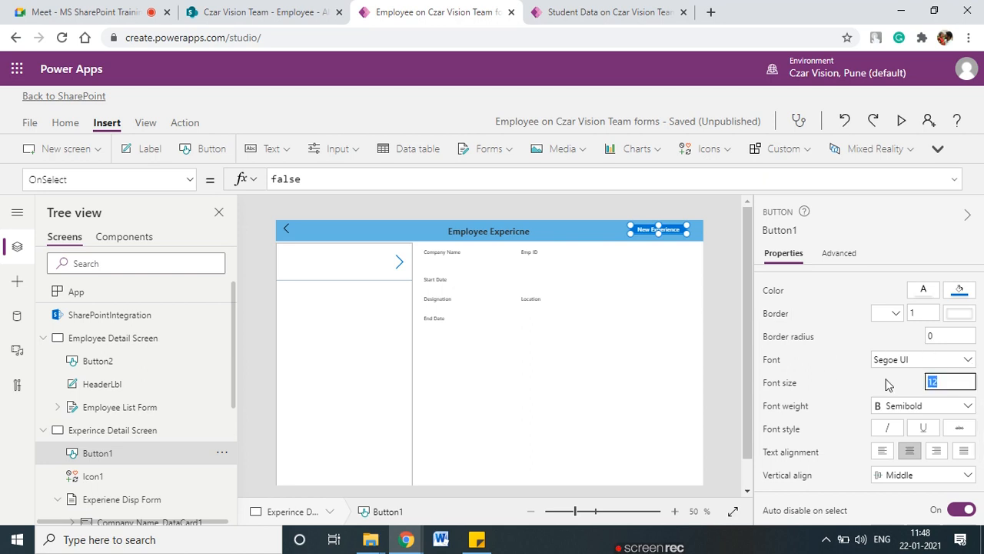
click(650, 315)
click(668, 232)
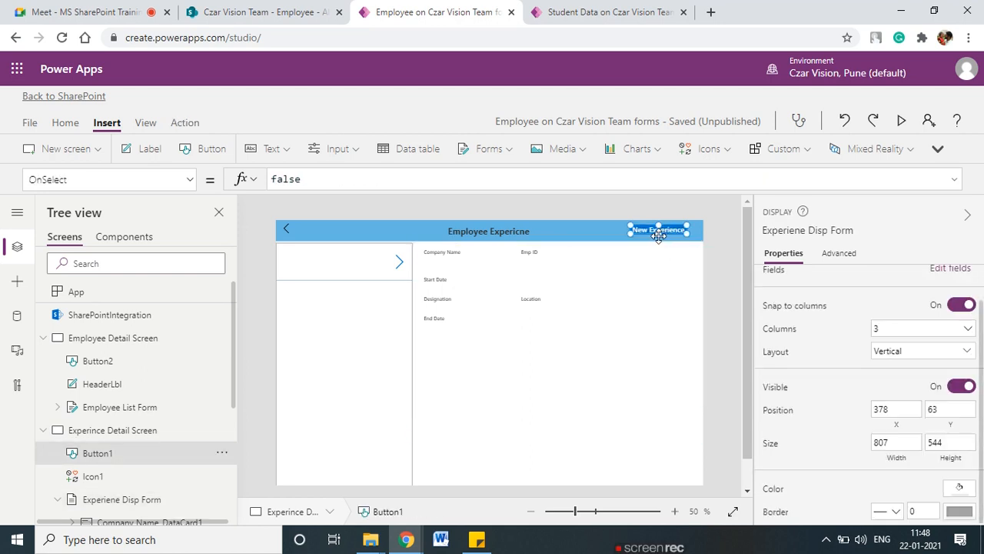
drag(658, 234, 658, 241)
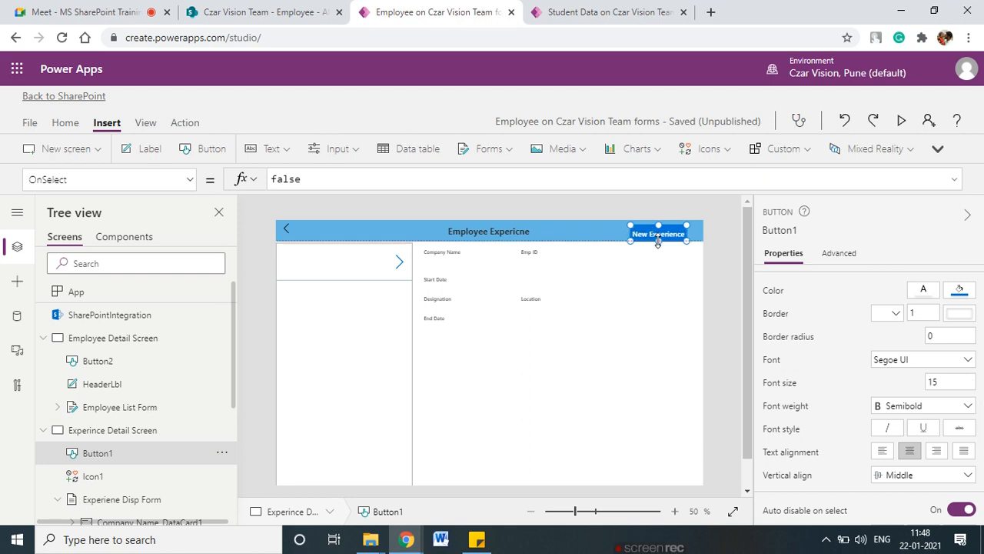
click(675, 312)
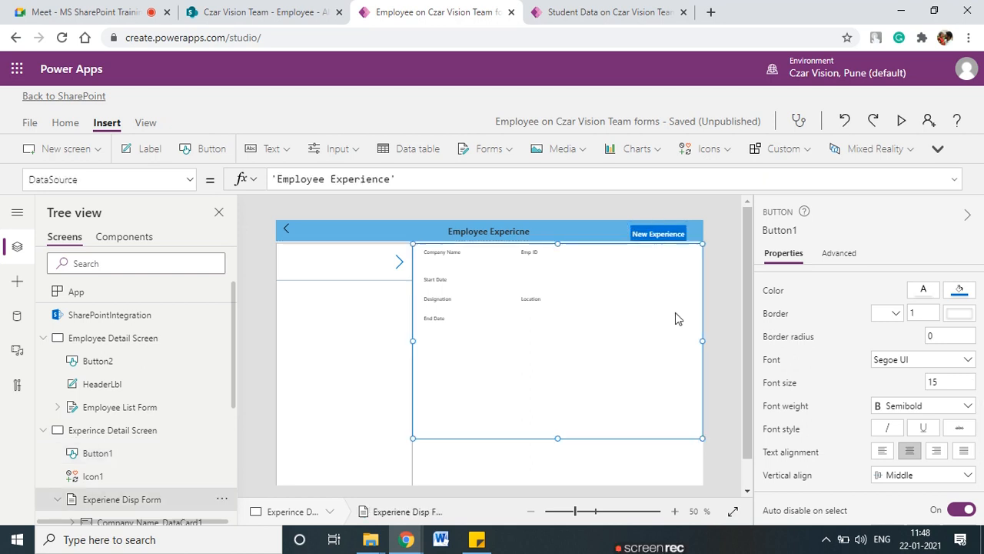
click(660, 235)
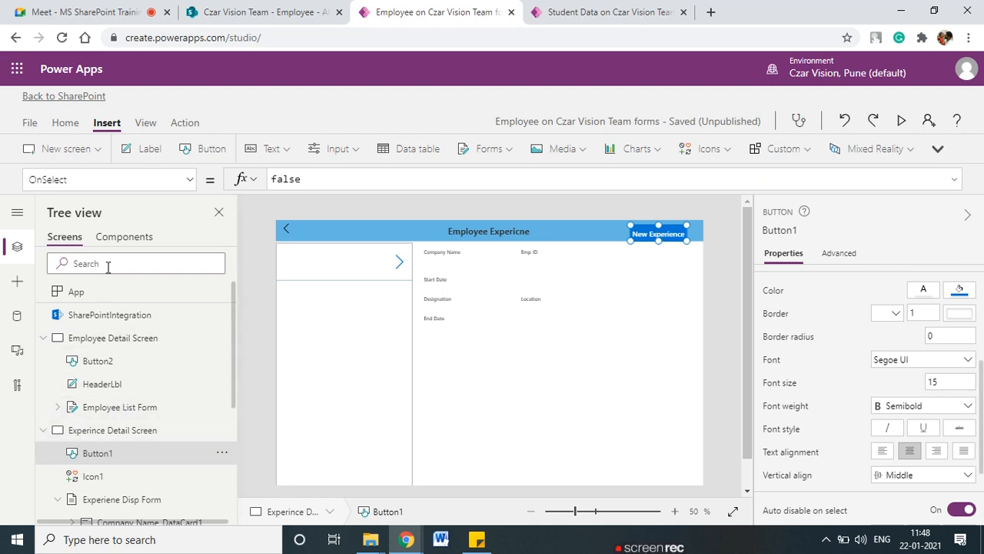
Collapse the Experince Detail Screen and Employee Detail Screen in the tree, and add a new blank screen.
click(43, 431)
click(43, 338)
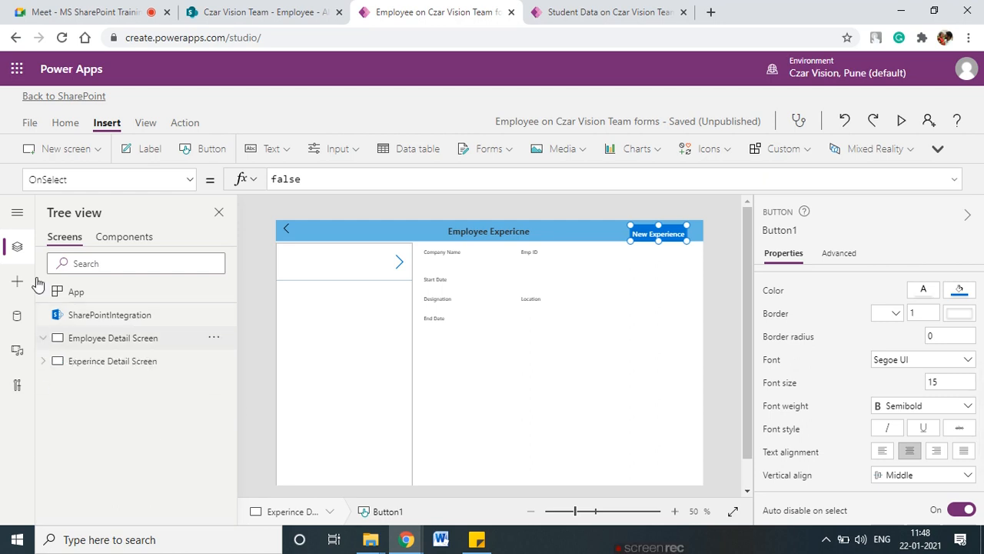
click(91, 149)
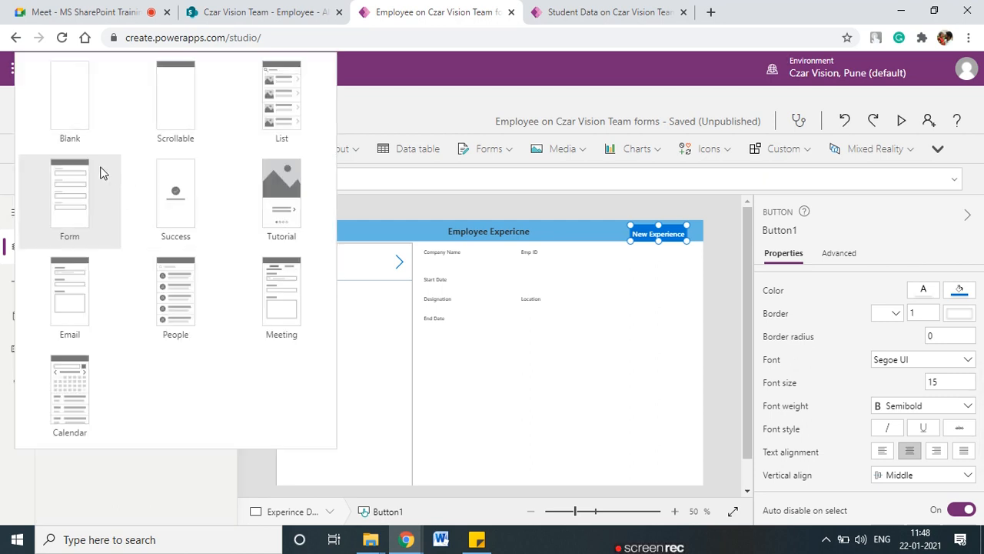
click(92, 123)
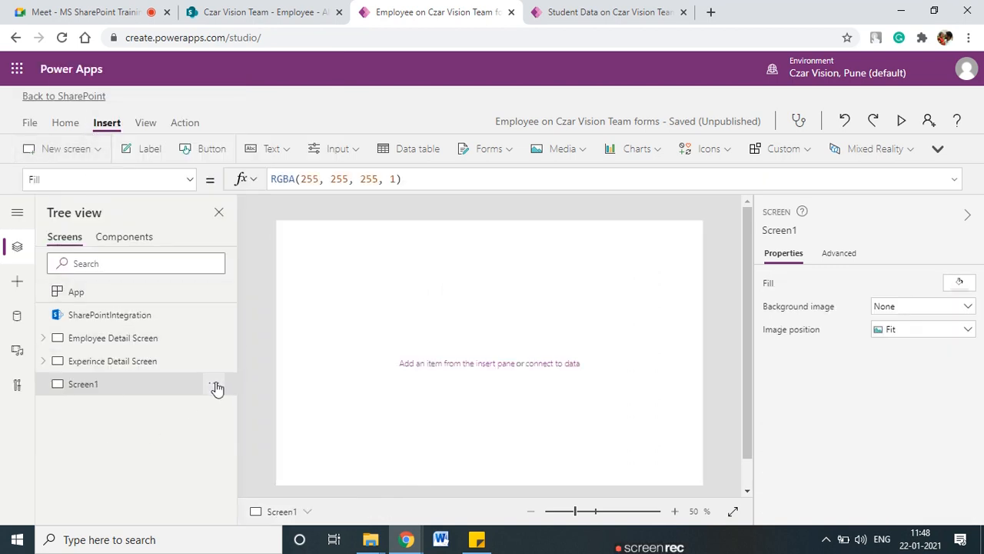
Rename the new blank screen as AddNewExperience.
click(214, 384)
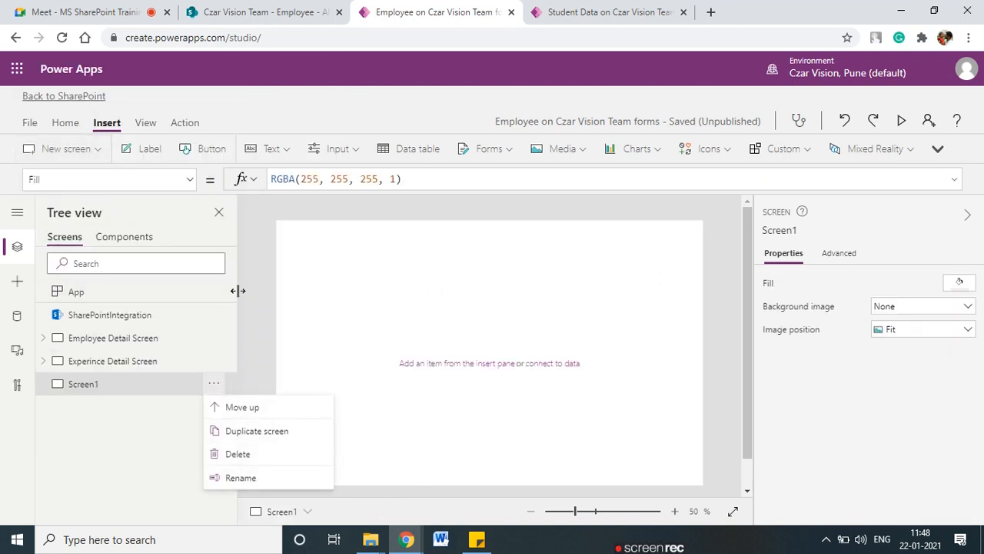
click(240, 480)
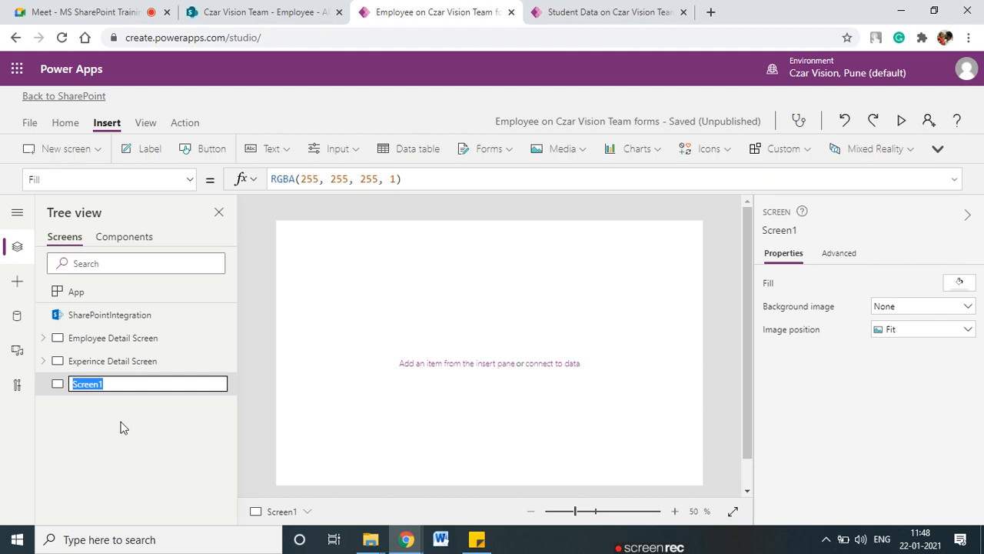
text(AddNewExperience)
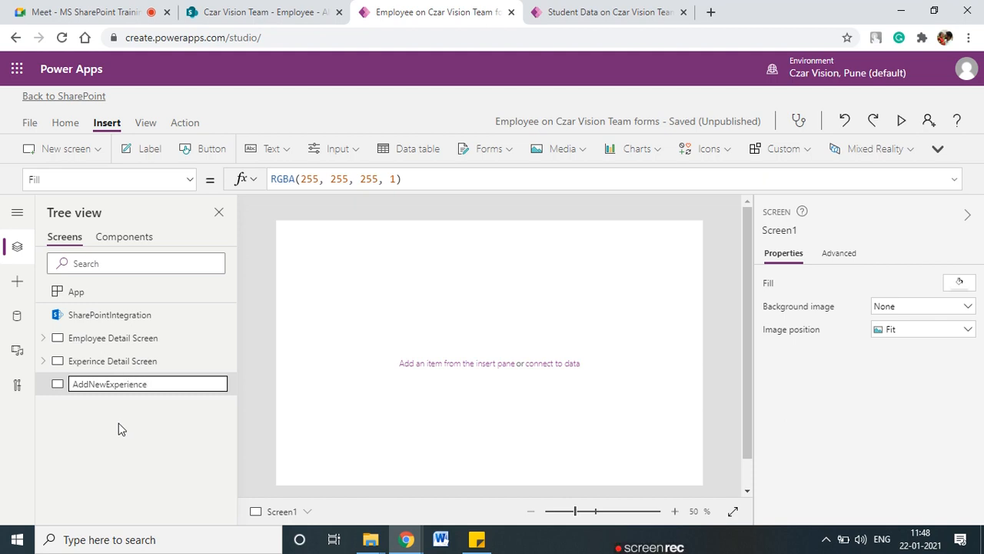
click(128, 445)
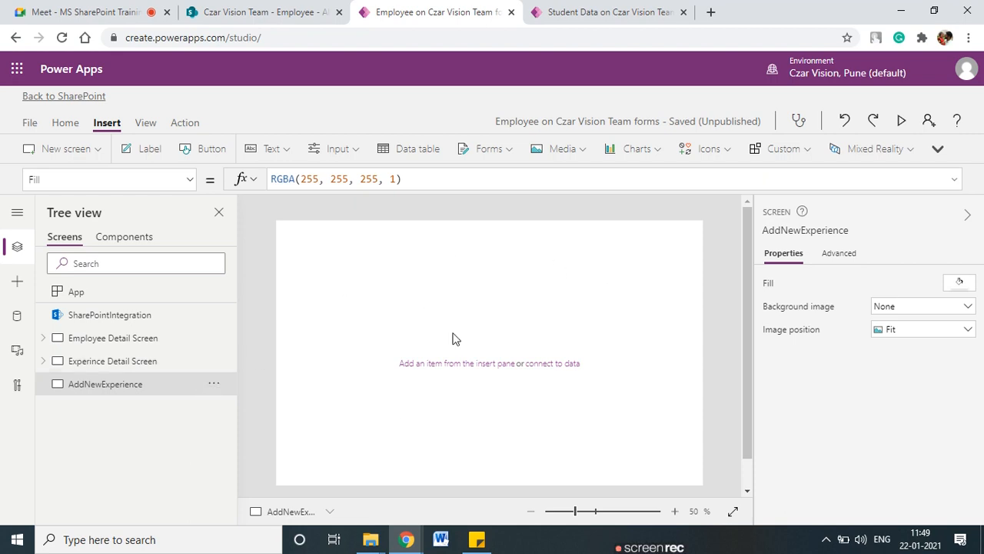
Look through the available input, media, icon and custom controls for an element to place on the AddNewExperience screen.
click(340, 151)
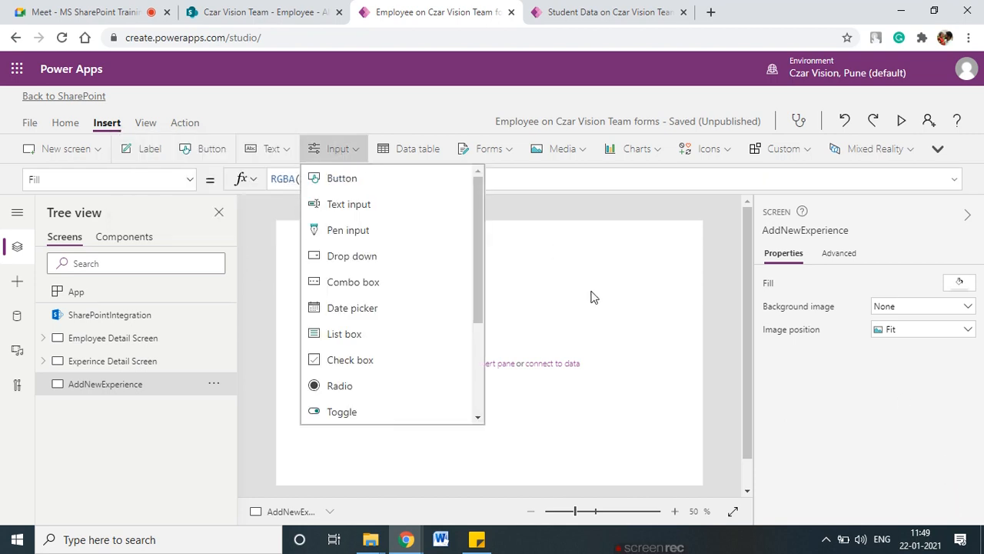
click(341, 150)
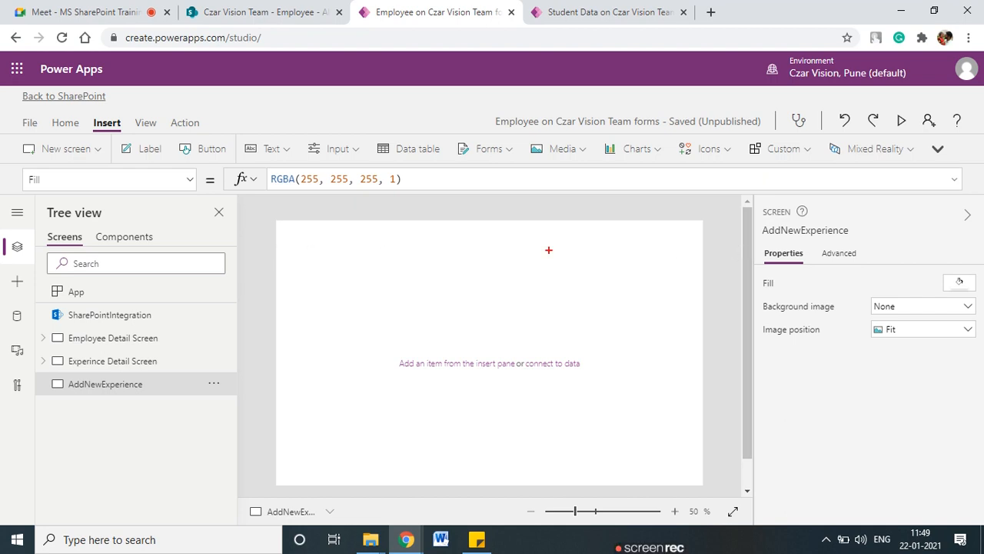
drag(277, 239, 700, 247)
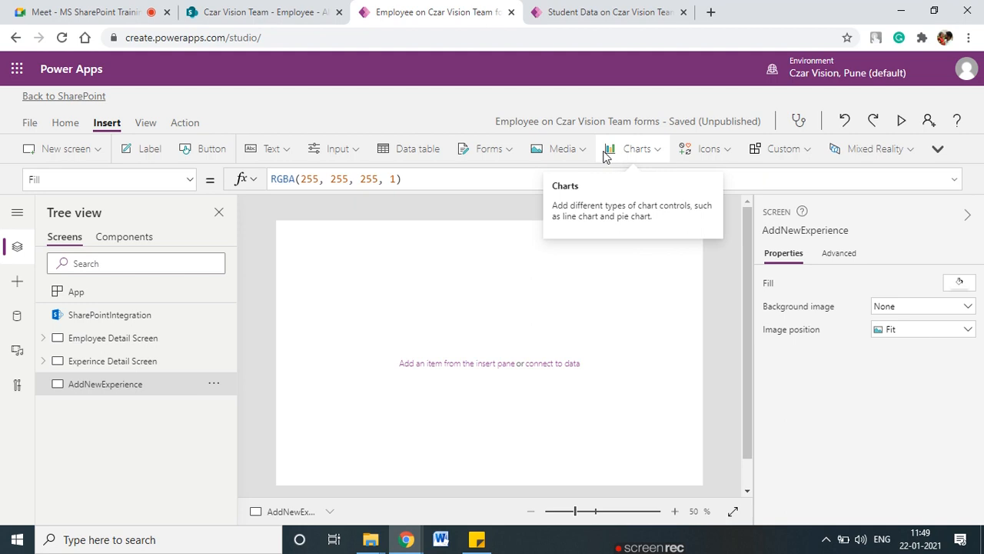
click(730, 154)
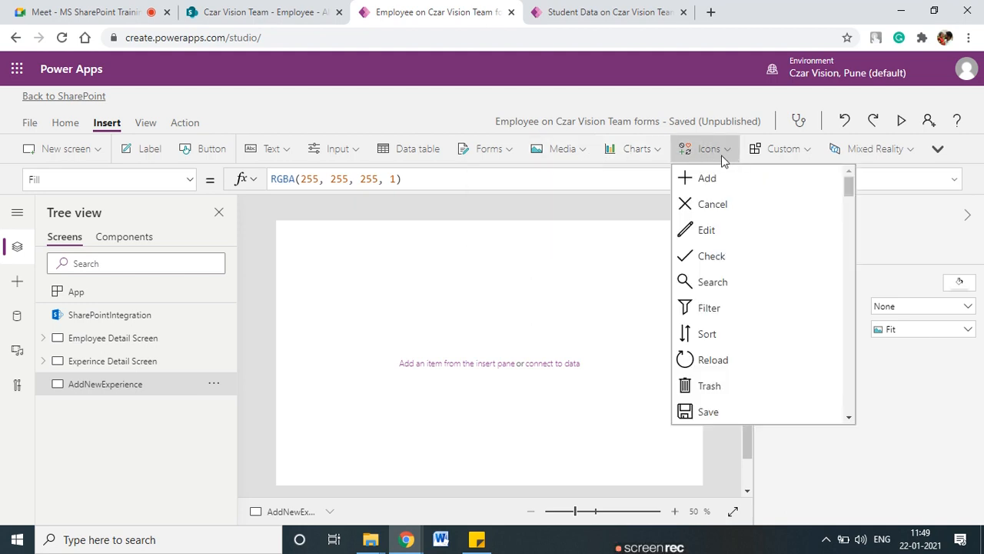
click(575, 152)
scroll(612, 282, down, 1)
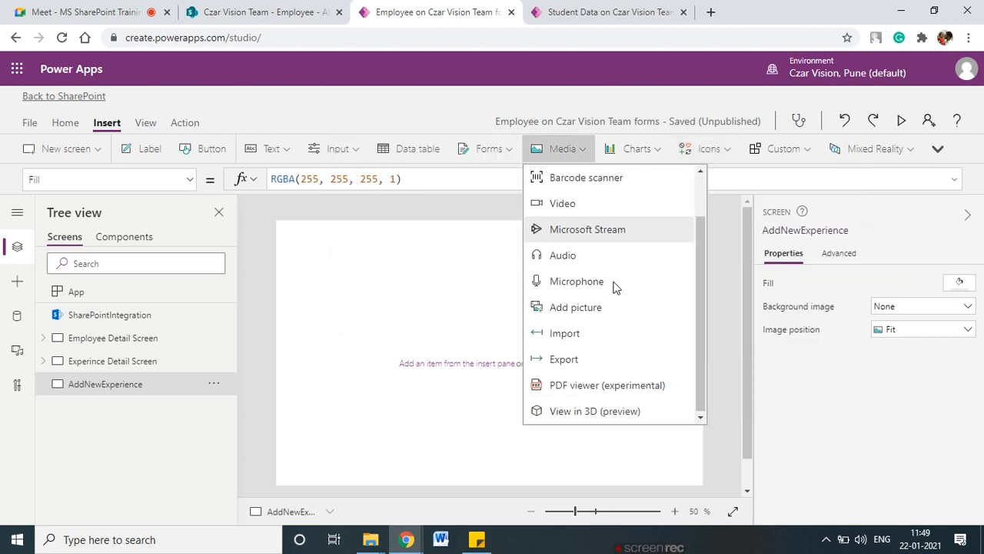
click(471, 212)
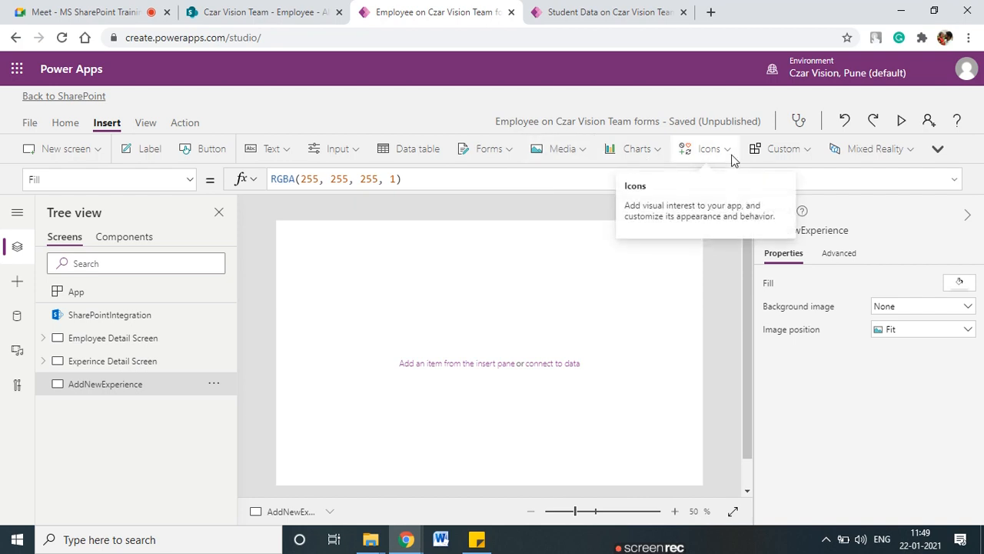
click(730, 154)
scroll(692, 296, down, 8)
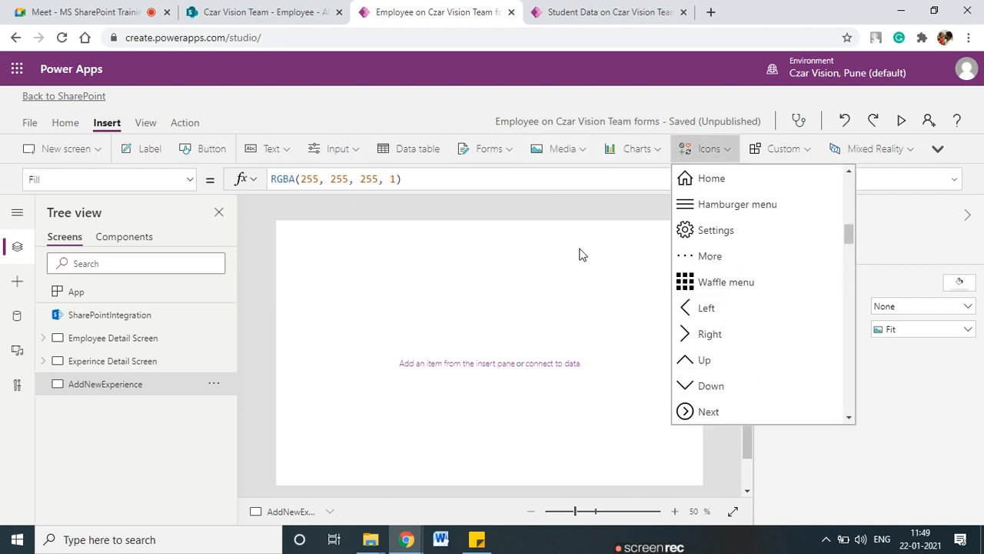
click(592, 225)
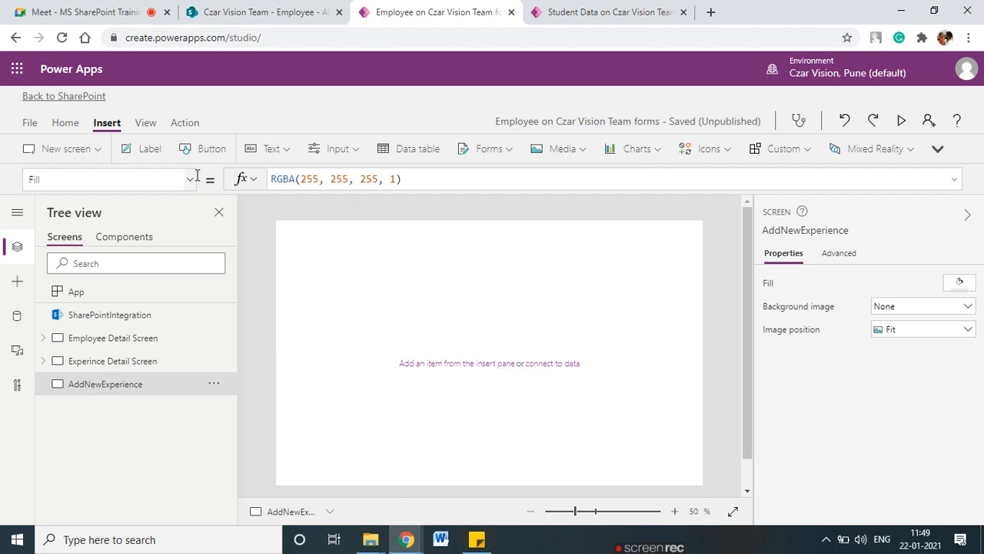
click(803, 155)
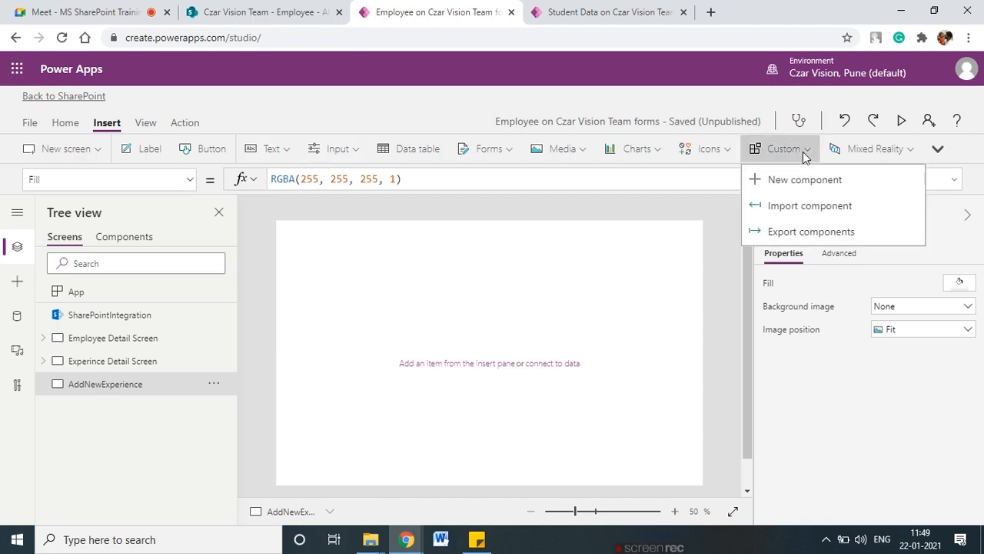
click(663, 215)
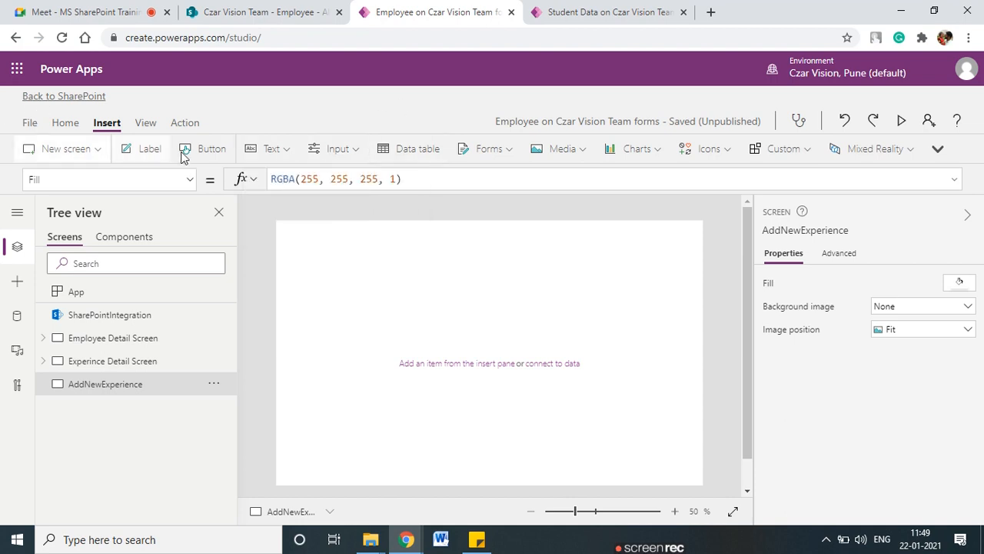
Recheck the input and icon controls, and examine the form, chart, custom, mixed reality and gallery options for a suitable element.
click(358, 151)
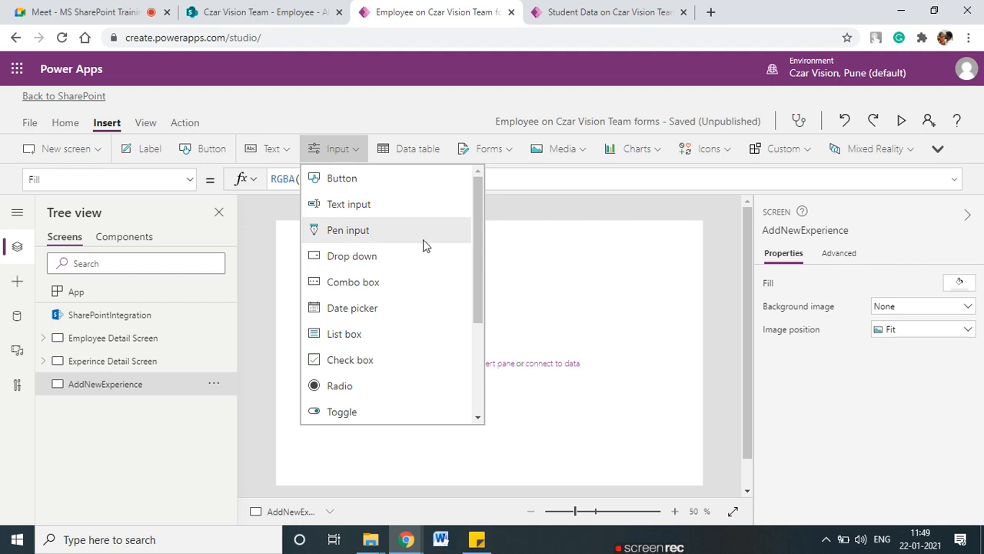
scroll(423, 243, down, 2)
scroll(424, 242, up, 2)
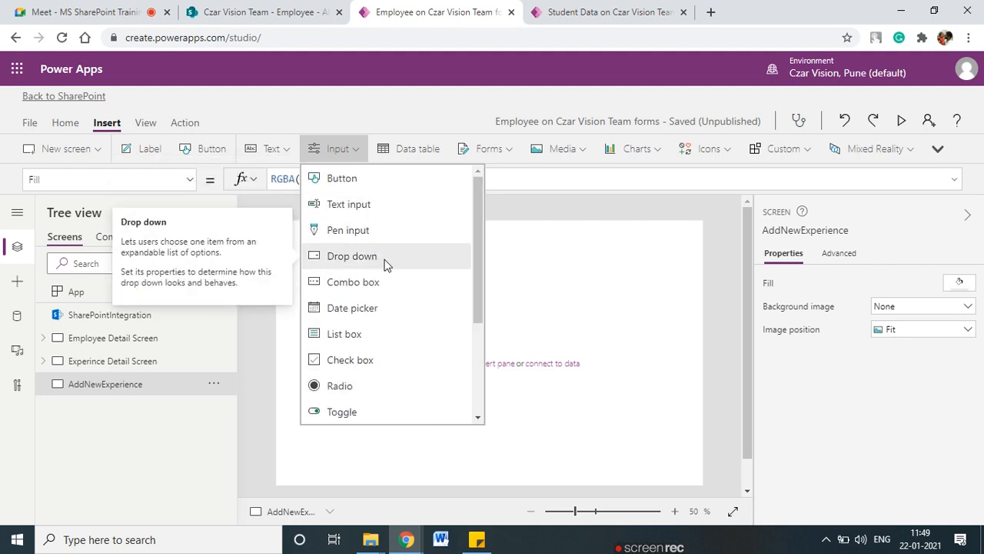
scroll(415, 273, down, 2)
click(546, 261)
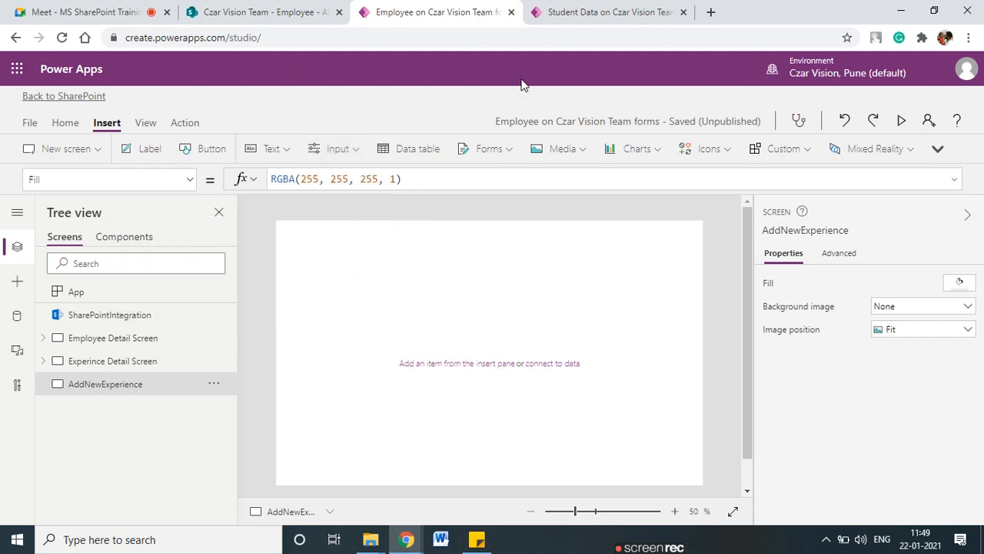
click(498, 149)
click(673, 232)
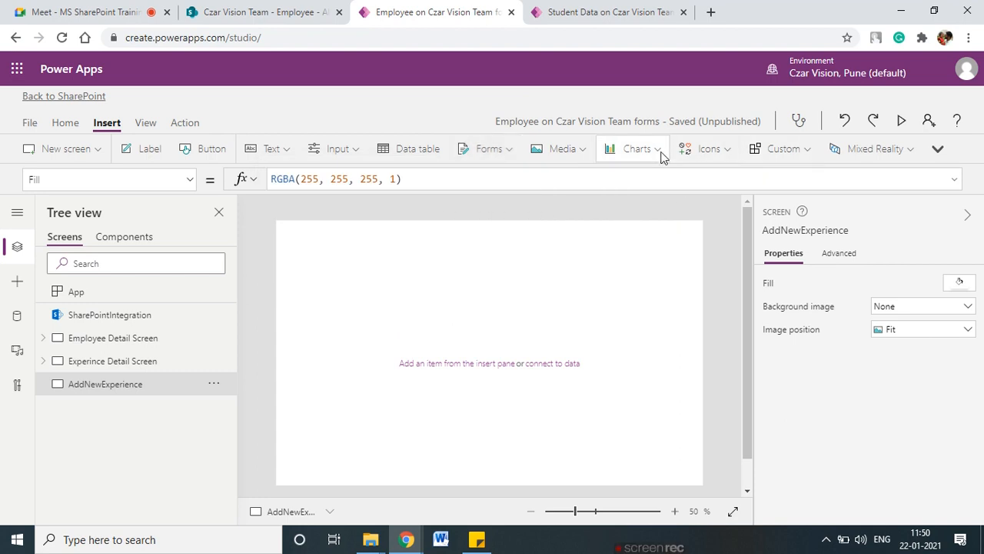
click(631, 148)
click(754, 154)
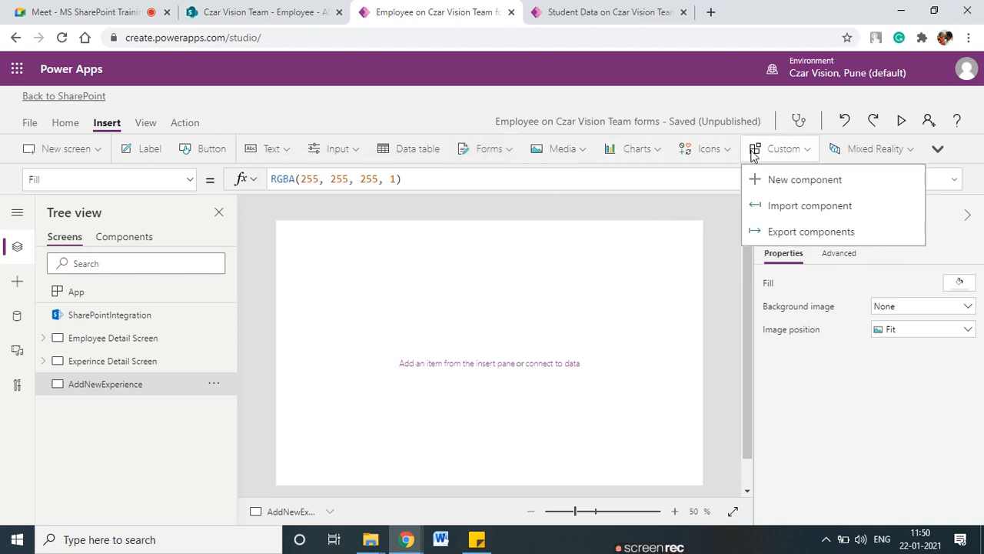
click(686, 158)
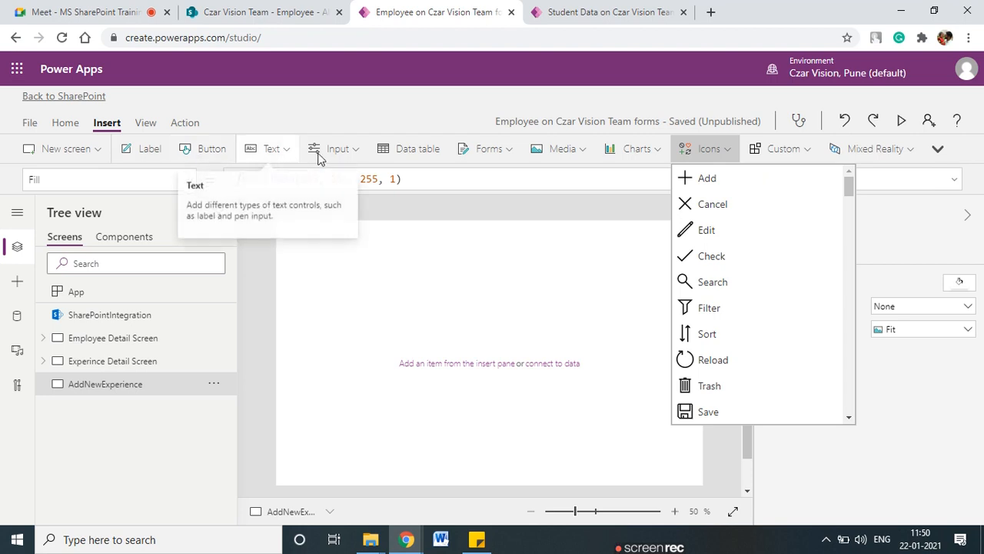
click(356, 154)
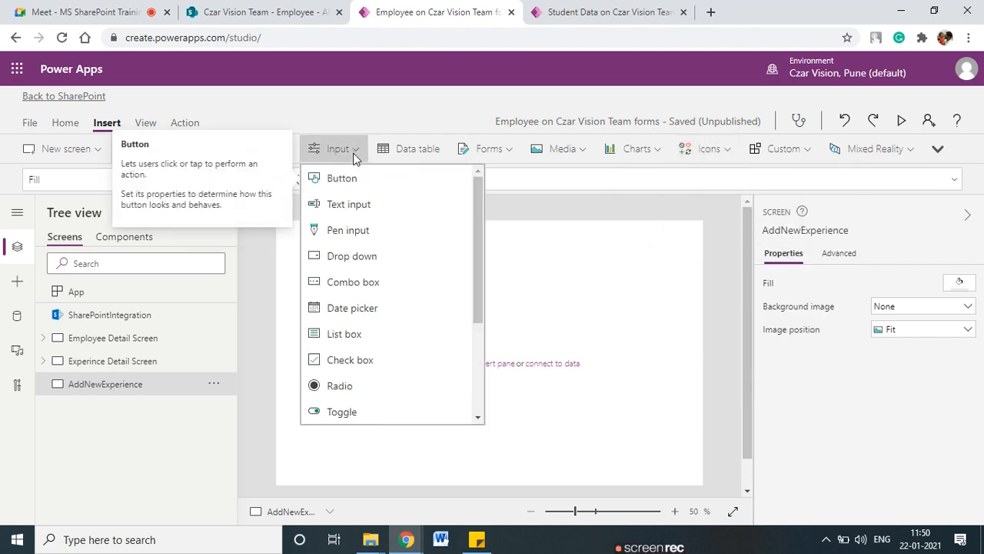
scroll(413, 277, down, 3)
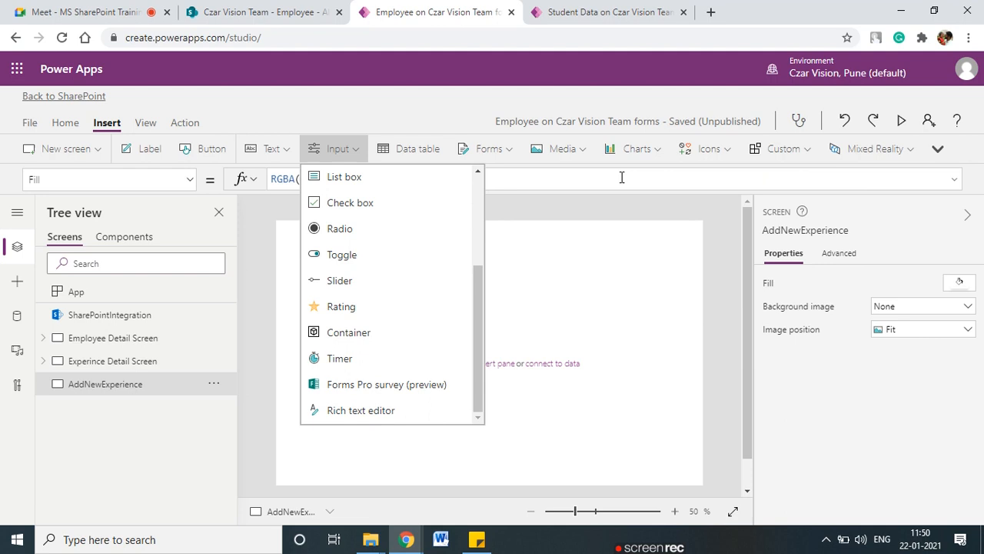
click(710, 154)
scroll(754, 286, down, 5)
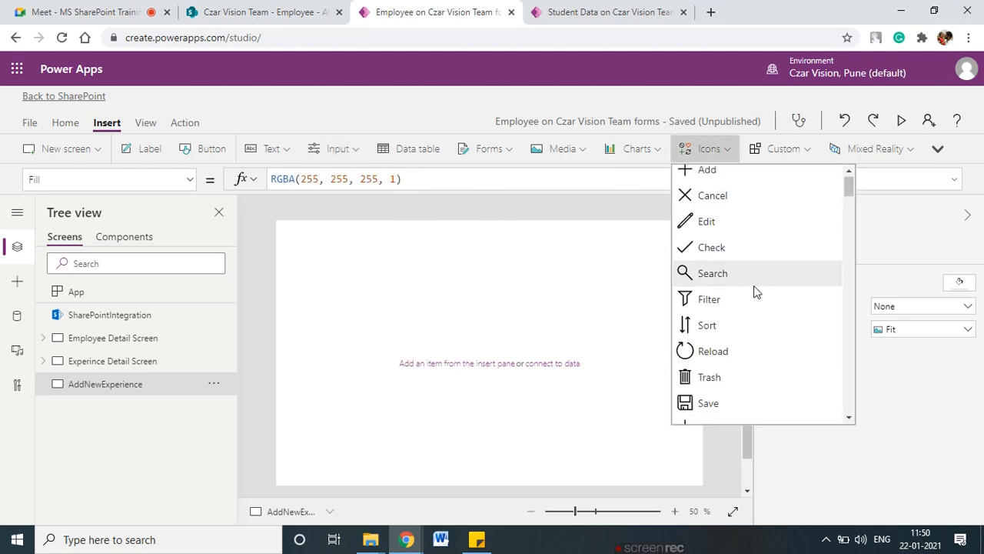
scroll(753, 284, down, 10)
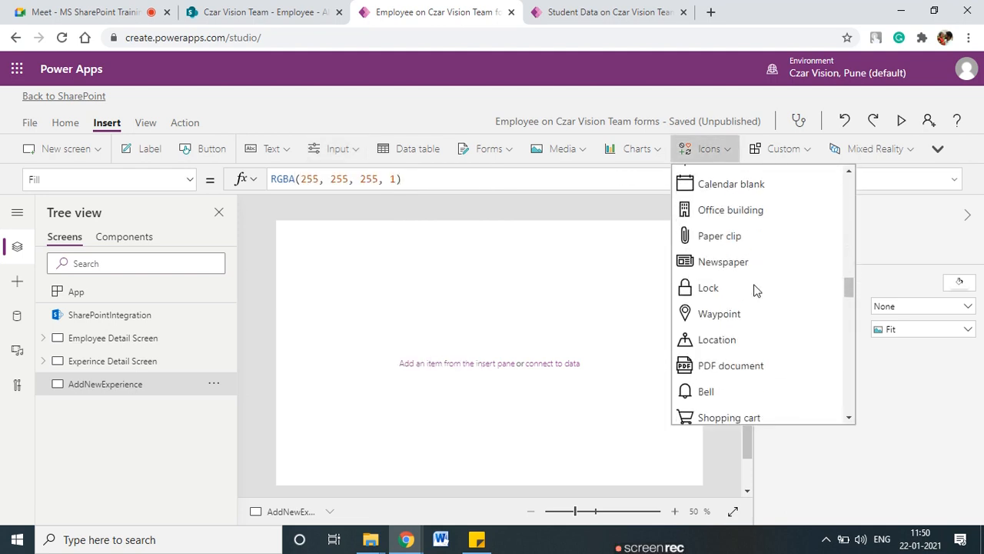
click(730, 447)
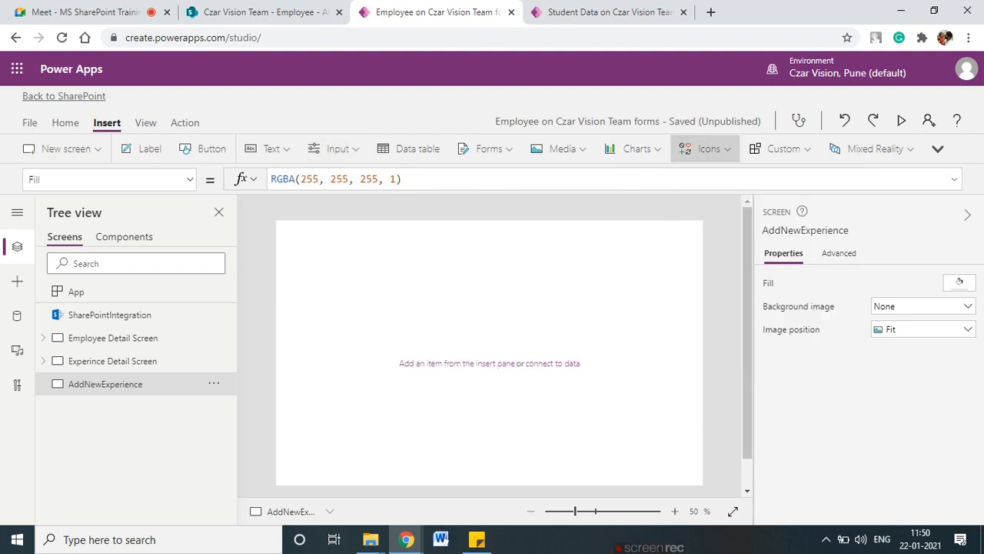
click(812, 154)
click(904, 154)
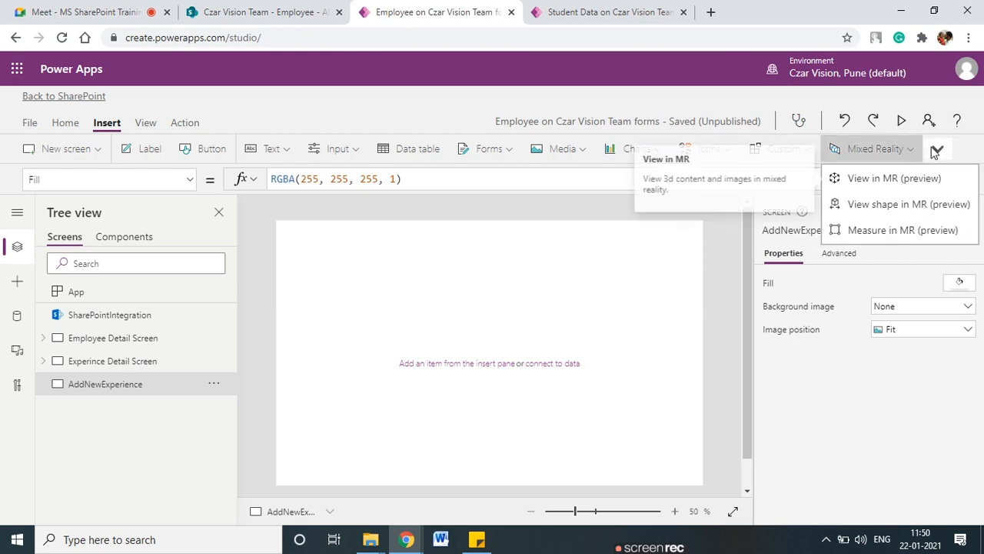
click(936, 150)
click(974, 171)
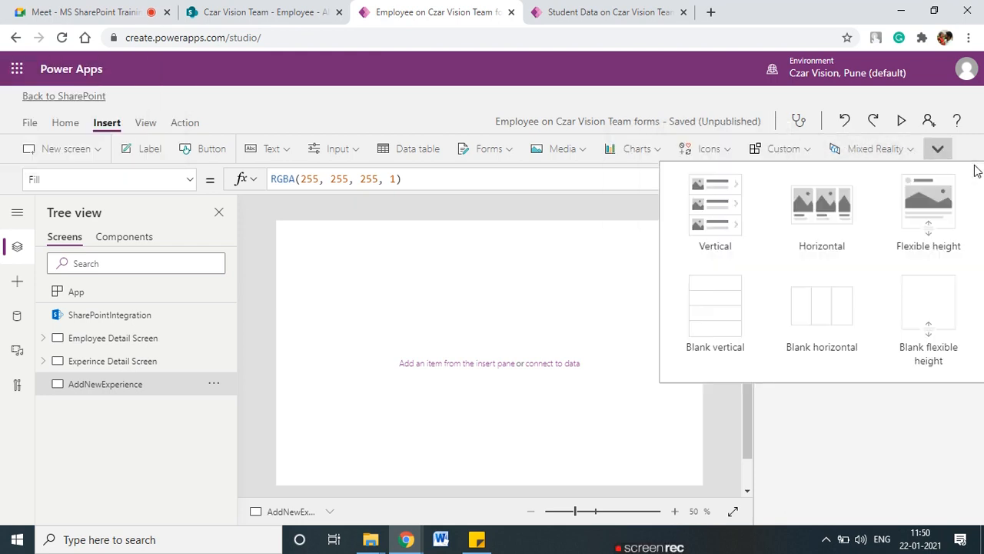
click(525, 198)
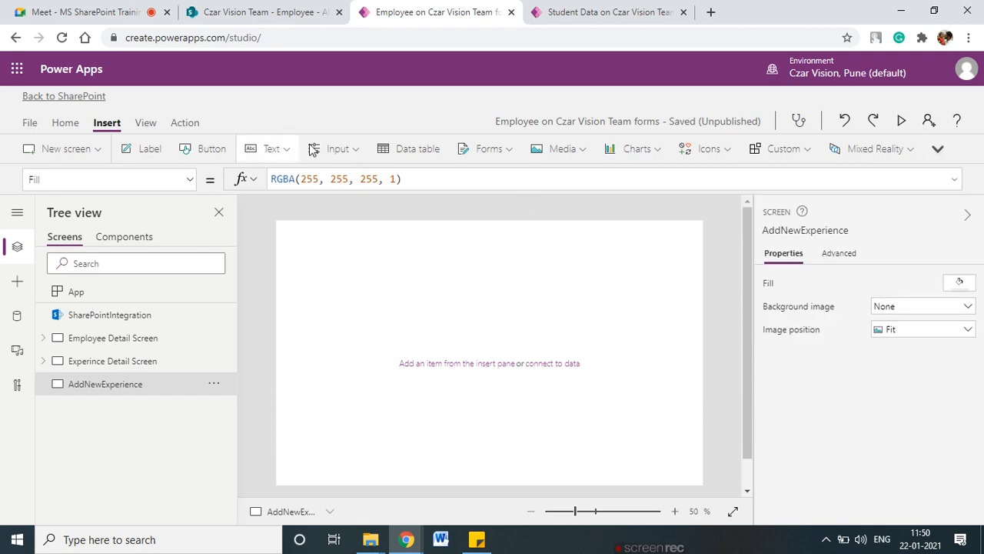
Examine the popular, input, display, layout and media controls available for insertion on the AddNewExperience screen.
click(15, 283)
scroll(124, 354, down, 2)
scroll(128, 362, up, 2)
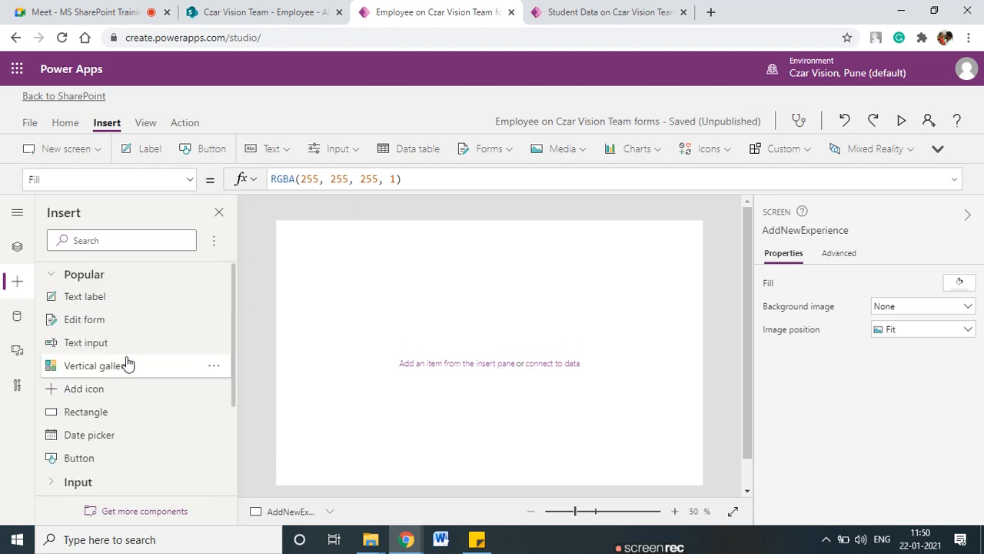
scroll(127, 363, down, 3)
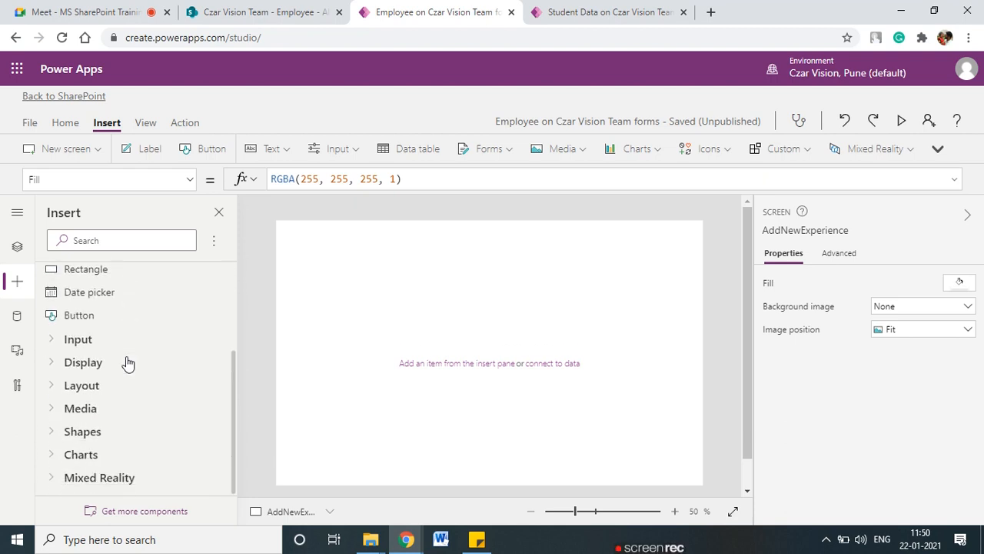
click(51, 340)
scroll(50, 346, down, 5)
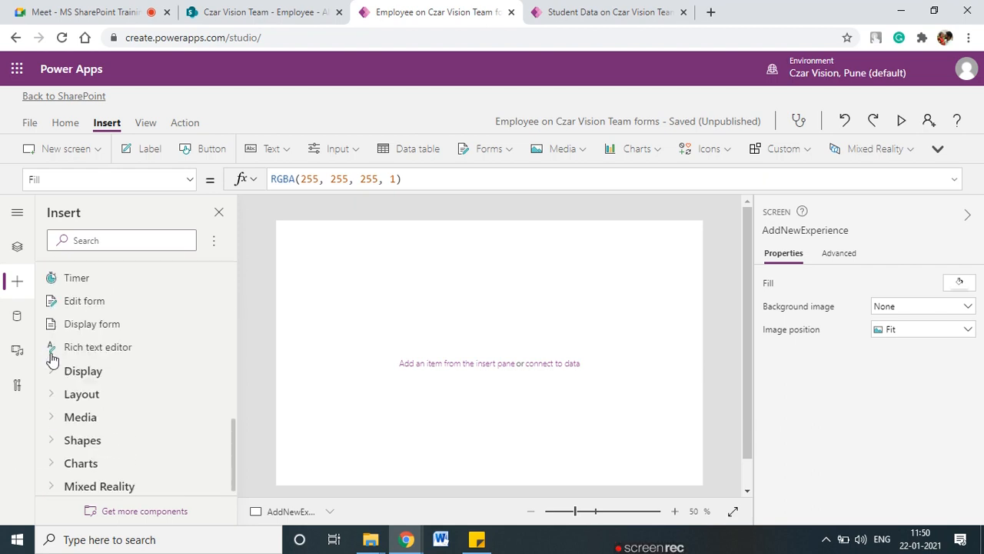
click(51, 376)
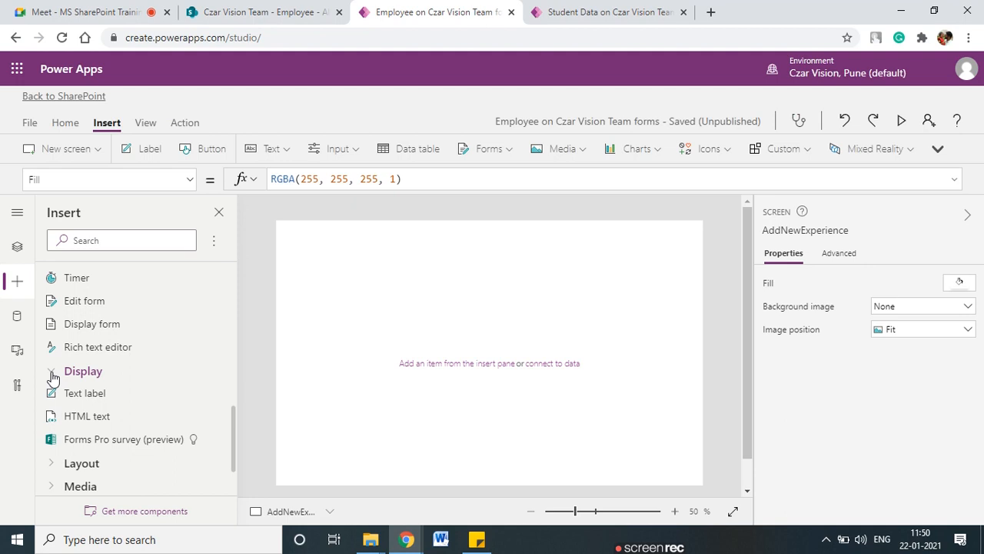
click(51, 376)
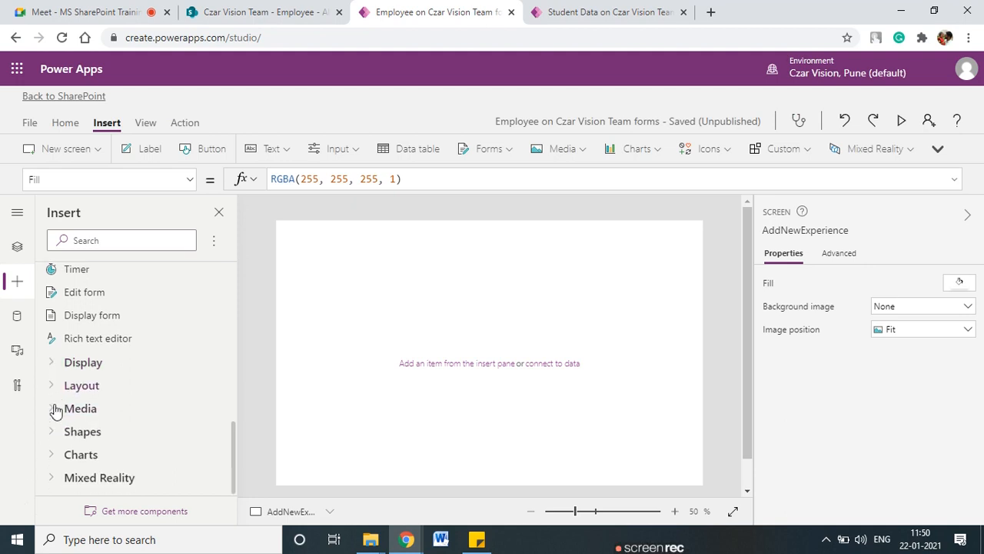
click(51, 385)
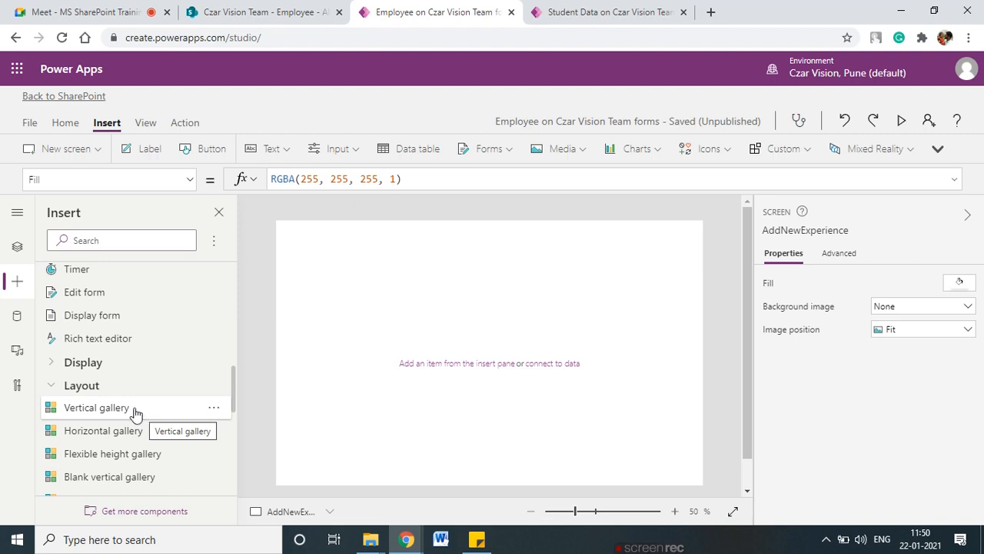
scroll(131, 414, down, 3)
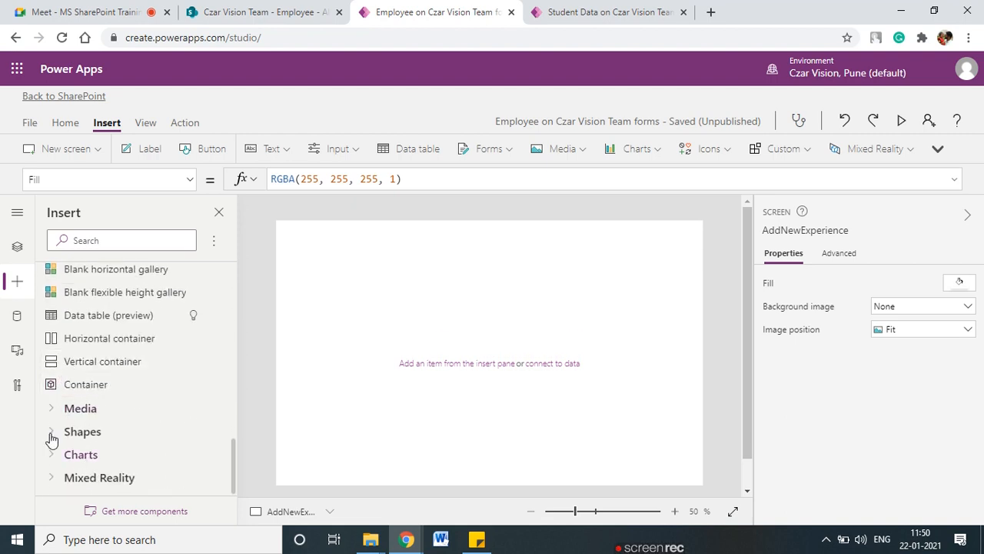
click(51, 408)
click(54, 408)
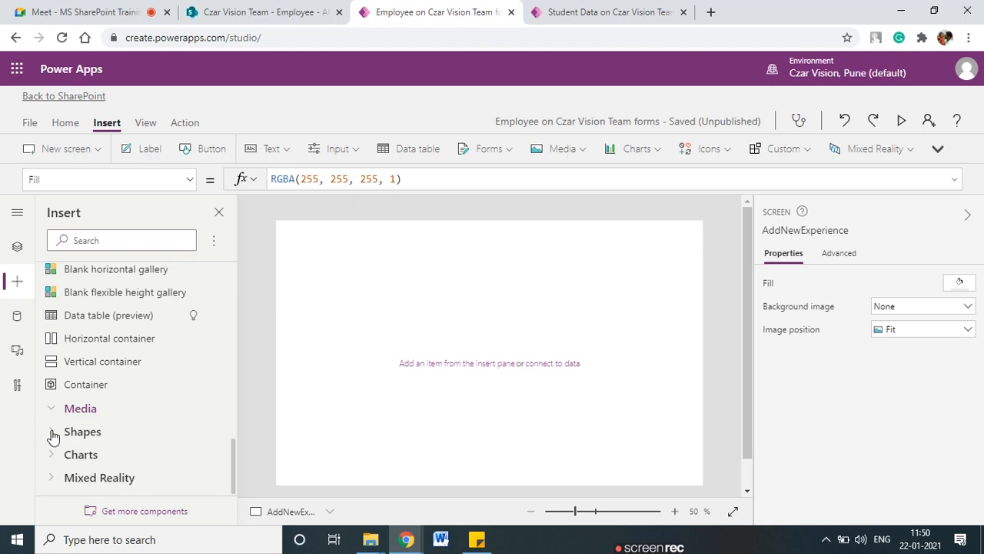
Insert a rectangle shape and stretch it across the top of the AddNewExperience screen as a header bar, about 1185 wide and 58 high.
click(53, 432)
scroll(96, 446, down, 1)
scroll(96, 446, down, 3)
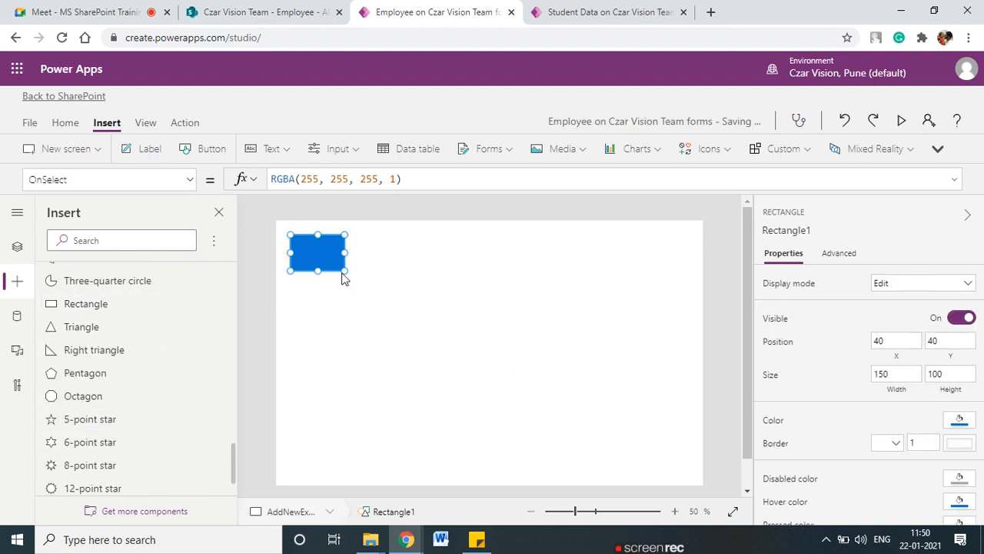
drag(346, 275, 700, 255)
drag(473, 236, 445, 225)
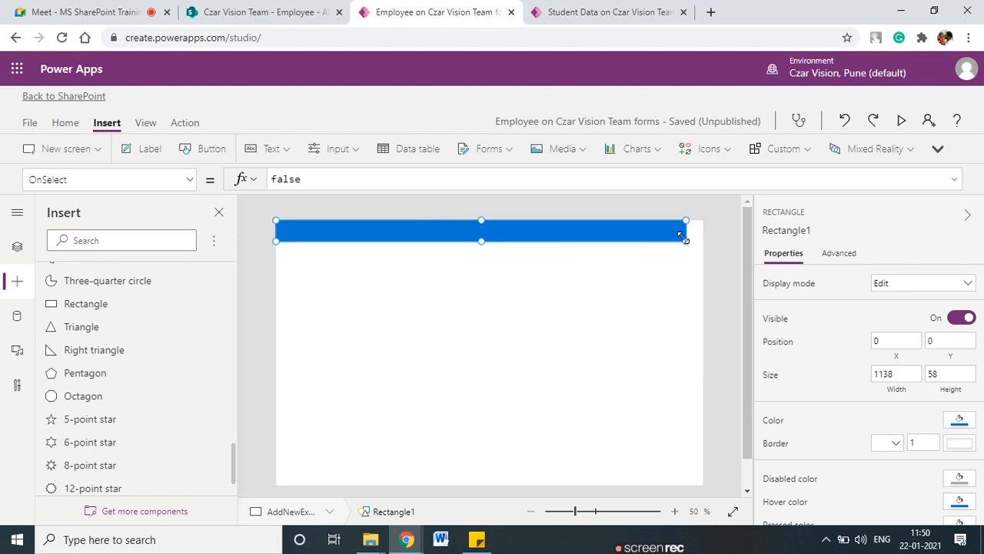
drag(681, 236, 700, 238)
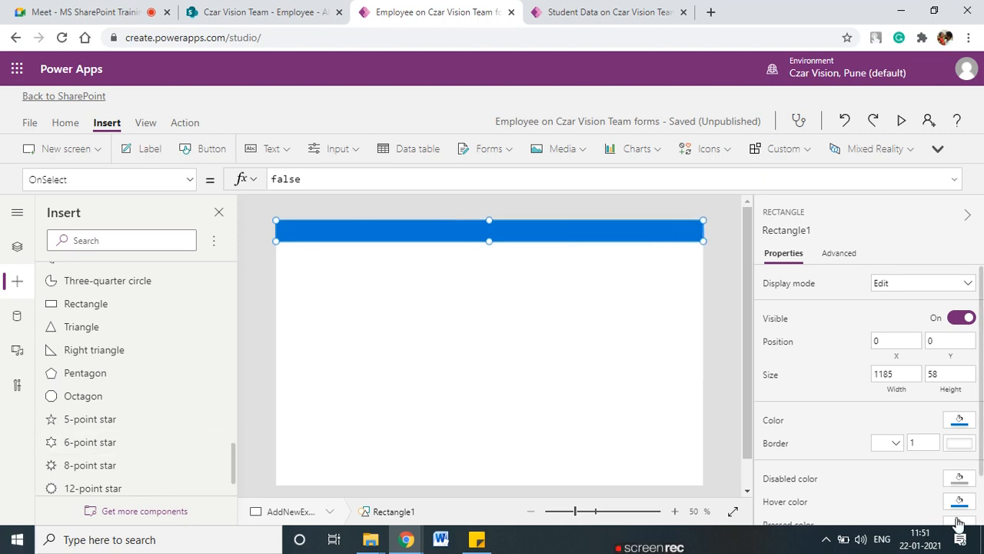
Change the header rectangle's fill to a lighter blue from the theme colors.
click(765, 431)
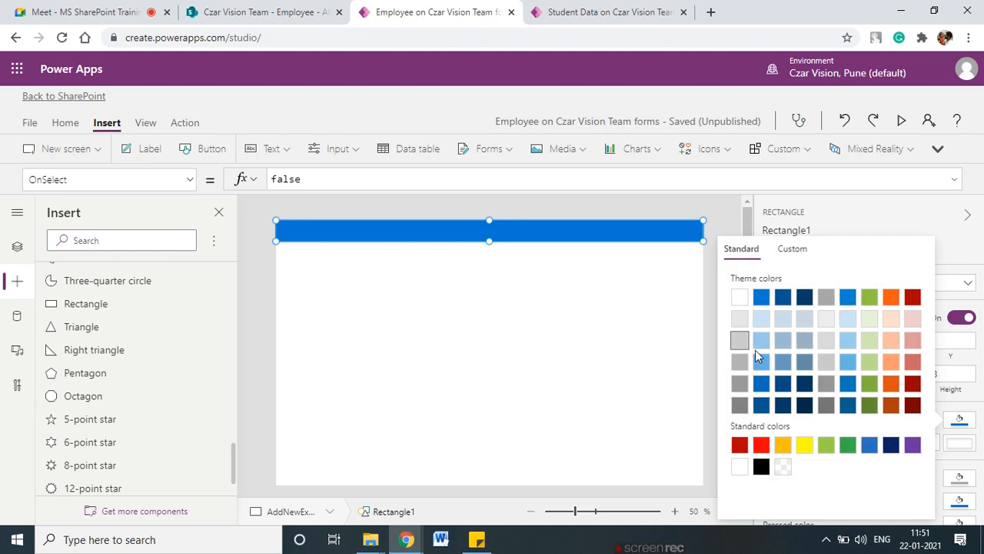
click(761, 361)
click(498, 232)
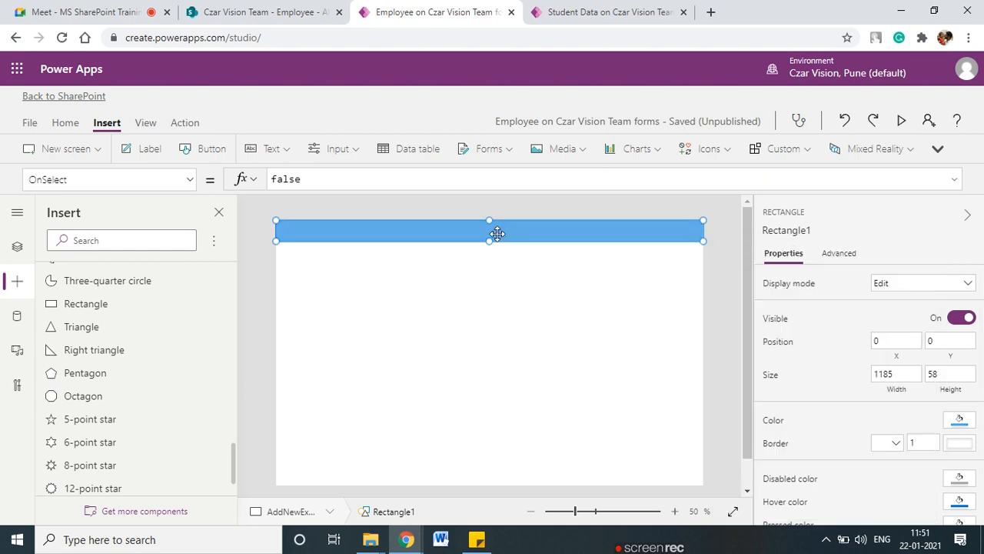
Add a label on the middle of the header bar and set its text to Add New Experience.
click(148, 151)
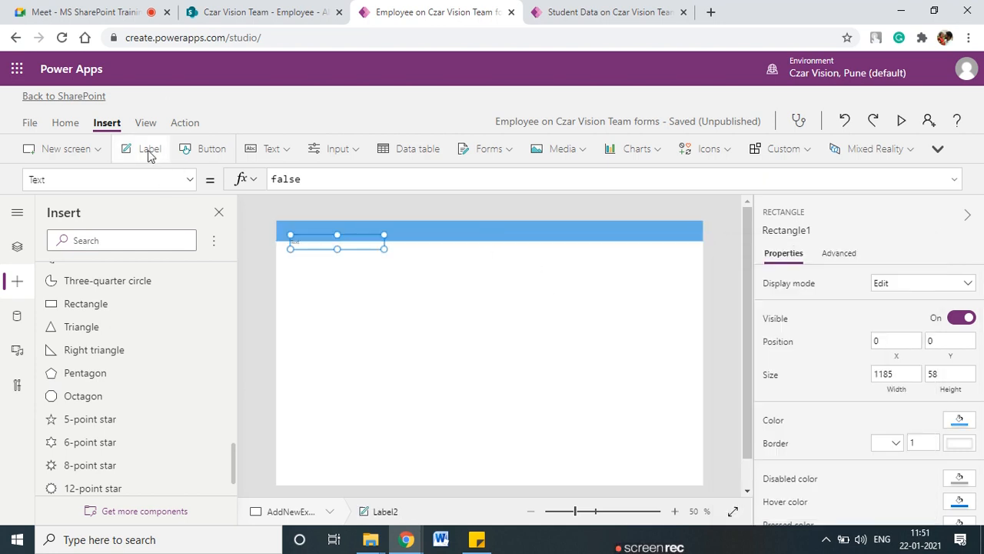
drag(352, 247, 491, 229)
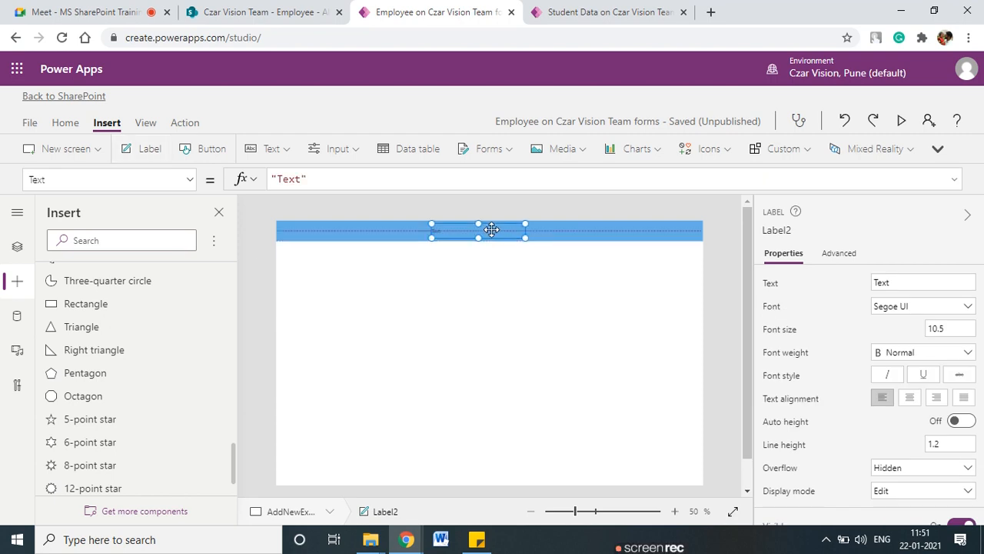
click(918, 282)
text(Add New Experience)
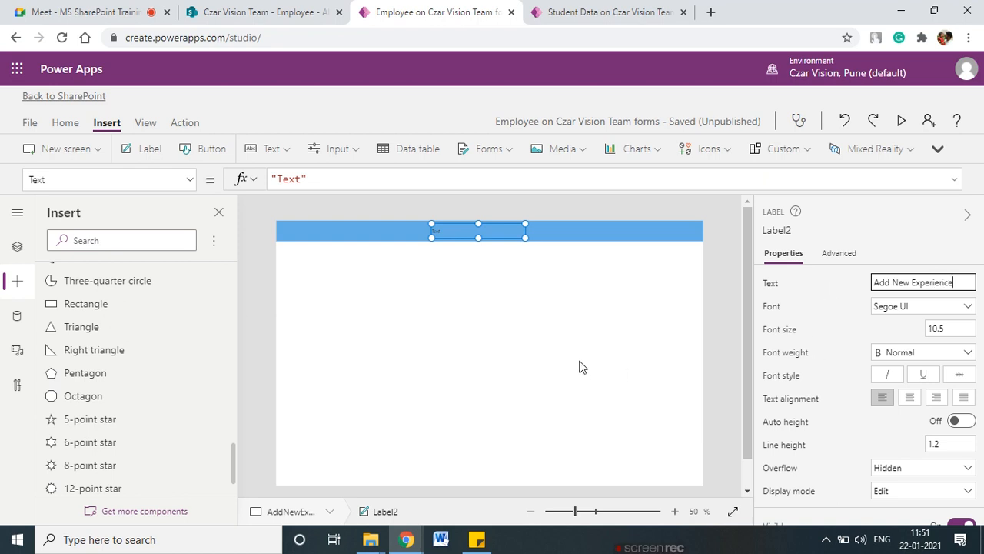
Set the header label's font size to 18 and center the label horizontally on the header bar.
click(963, 329)
text(1)
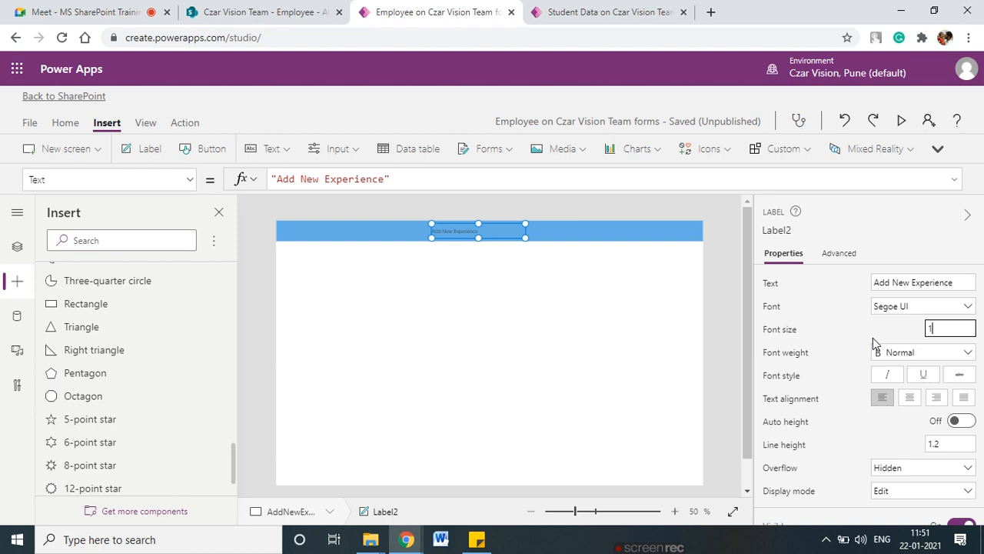
text(8)
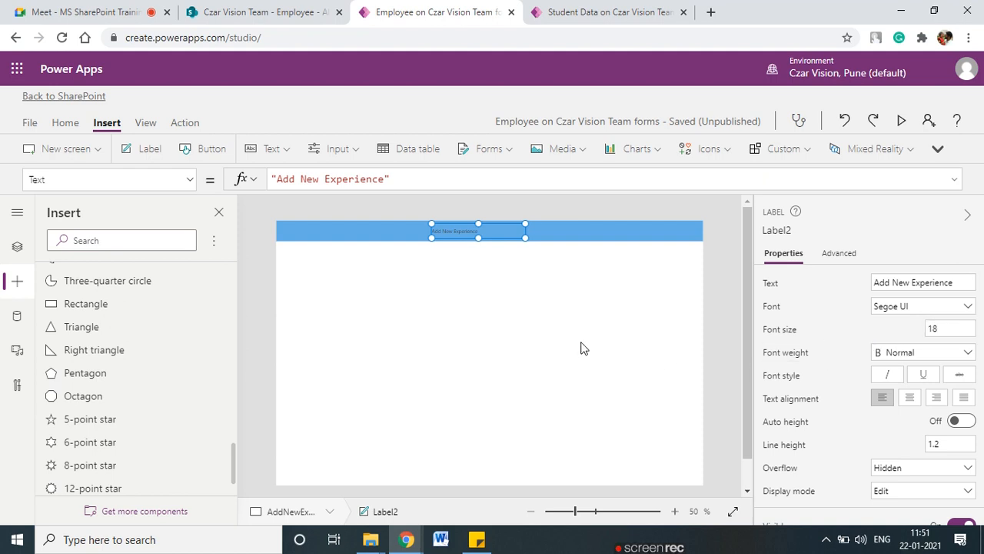
click(584, 348)
click(479, 225)
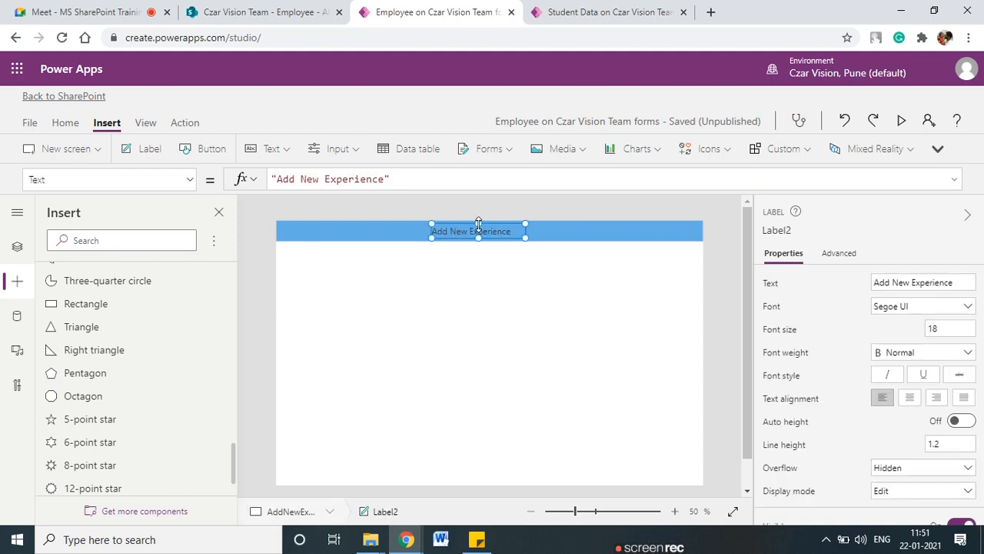
mouse_move(465, 224)
mouse_down()
mouse_move(486, 223)
mouse_move(476, 222)
mouse_up()
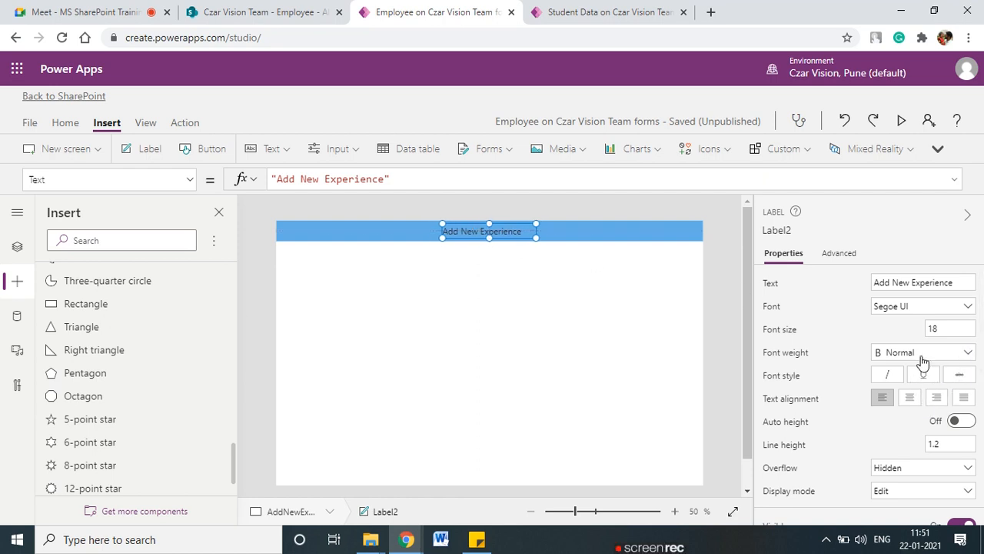
Set the font weight of the Add New Experience label to Bold.
click(963, 355)
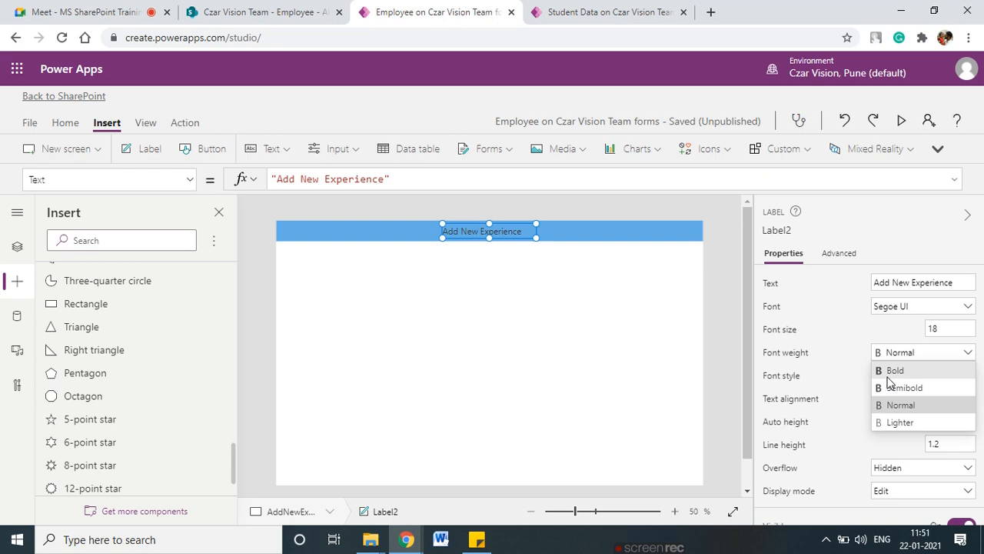
click(884, 370)
click(509, 273)
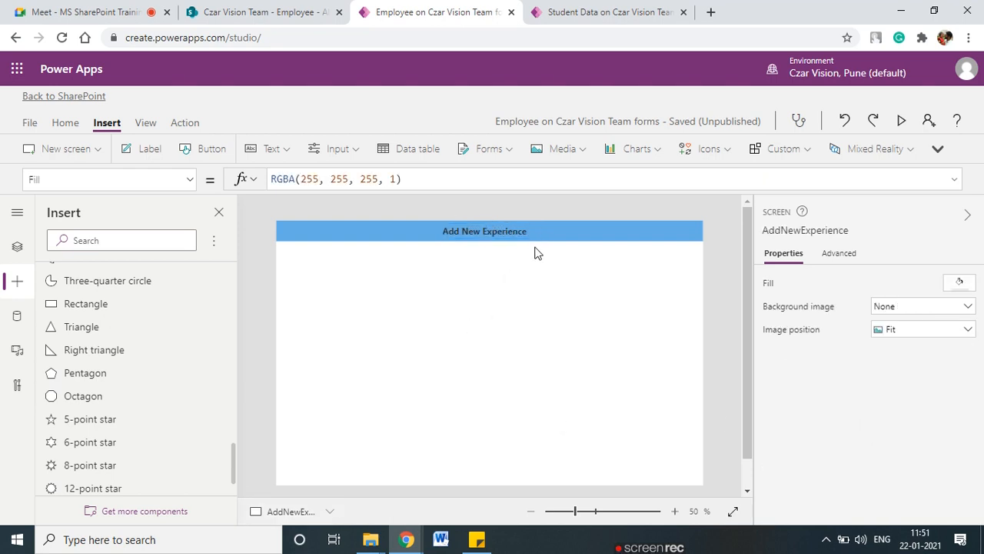
Insert a Back icon about 42 wide and 49 high at the left end of the header bar, at about X 12, Y 9.
click(294, 237)
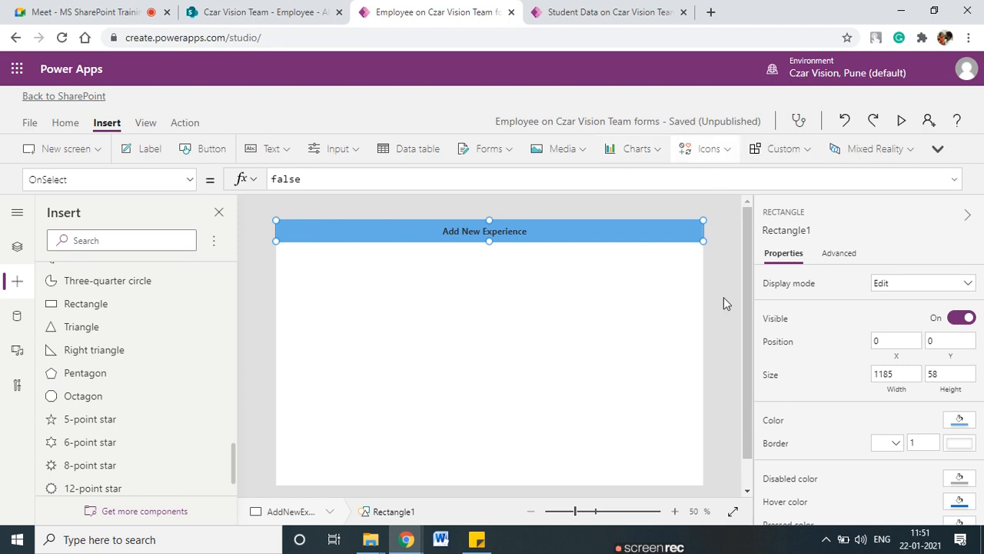
click(708, 149)
scroll(709, 360, down, 12)
scroll(709, 360, up, 3)
scroll(708, 359, down, 4)
scroll(709, 308, up, 3)
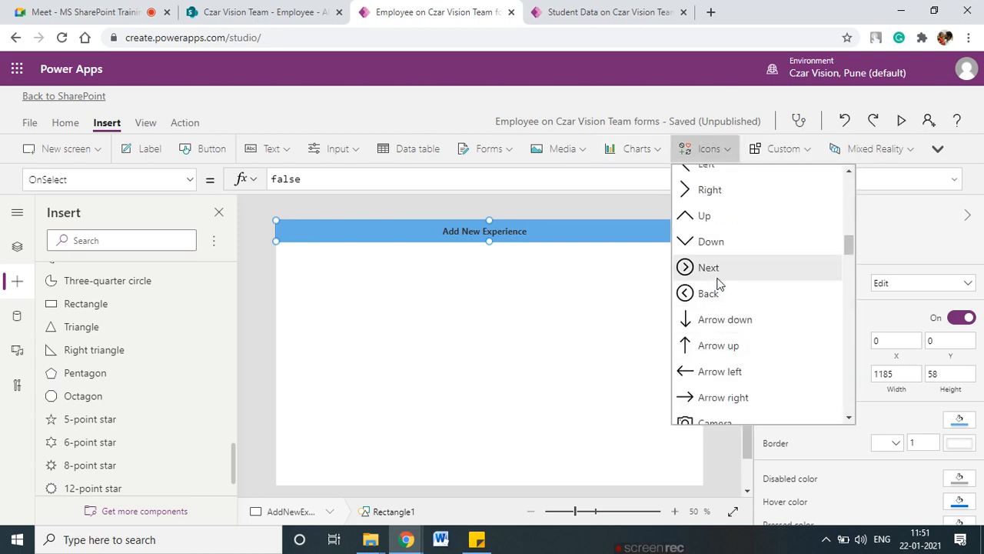
click(709, 292)
drag(302, 235, 304, 239)
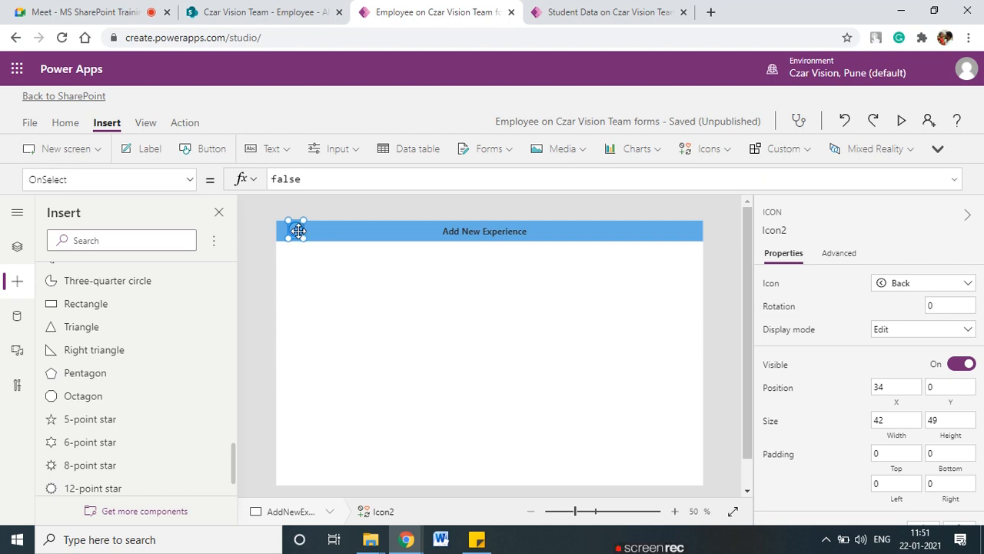
drag(297, 232, 293, 233)
Change the Back icon's color to white.
scroll(932, 411, down, 1)
click(961, 462)
click(963, 464)
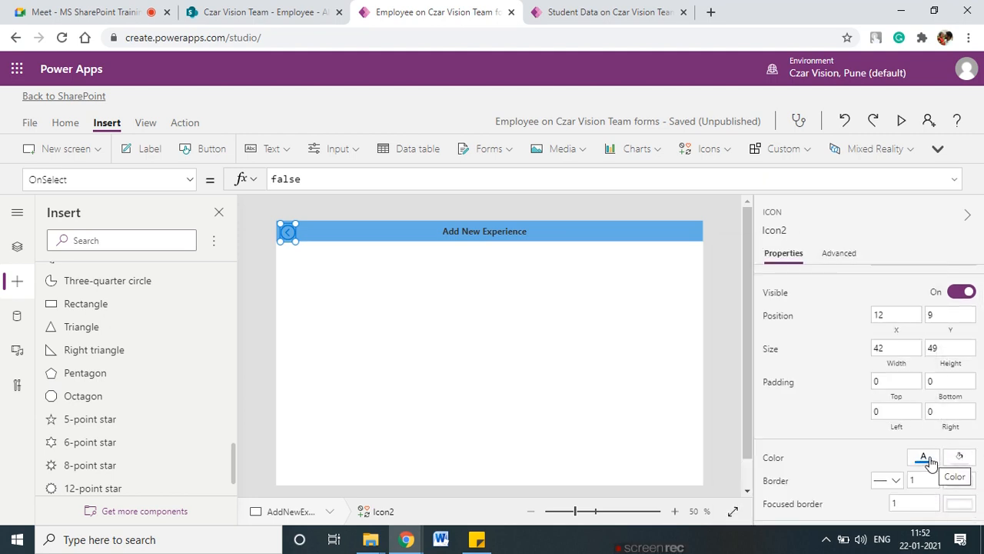
click(925, 459)
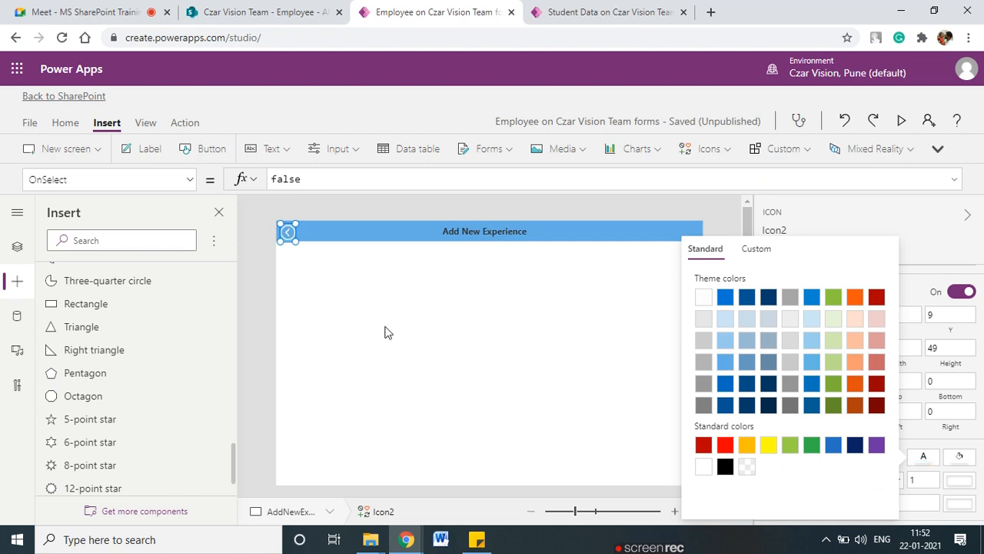
click(388, 332)
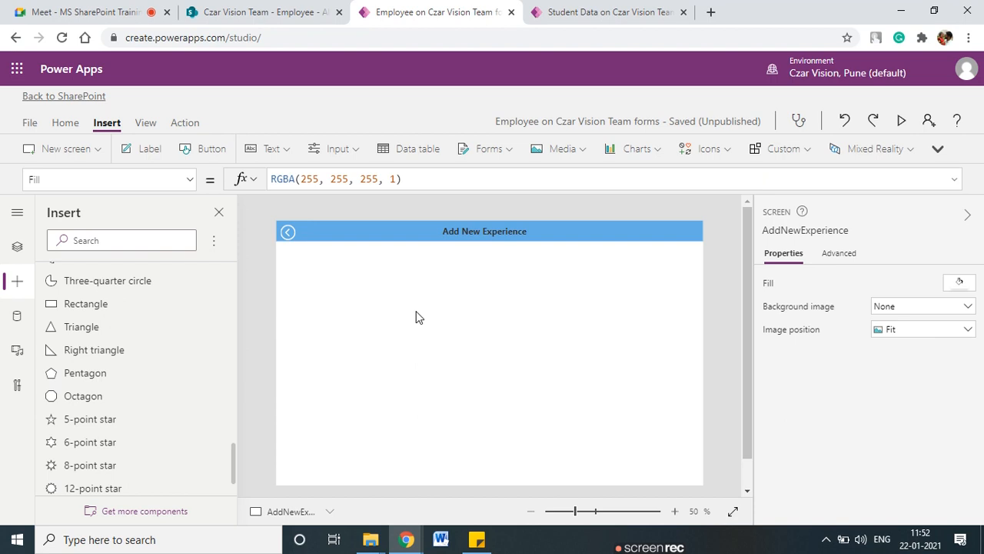
Insert an edit form below the header bar and stretch it to the full screen width, about 1185 by 732 at X 0, Y 58.
click(505, 150)
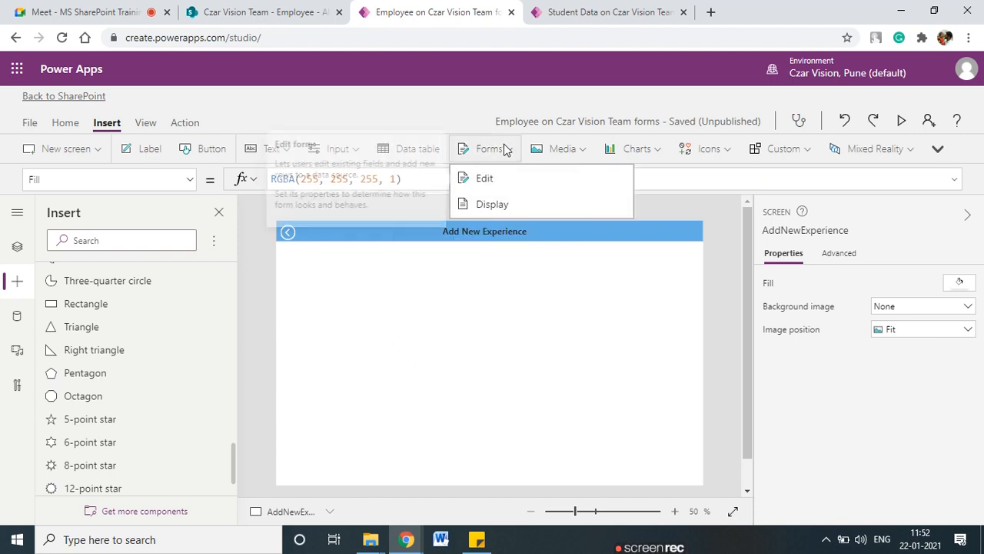
click(504, 189)
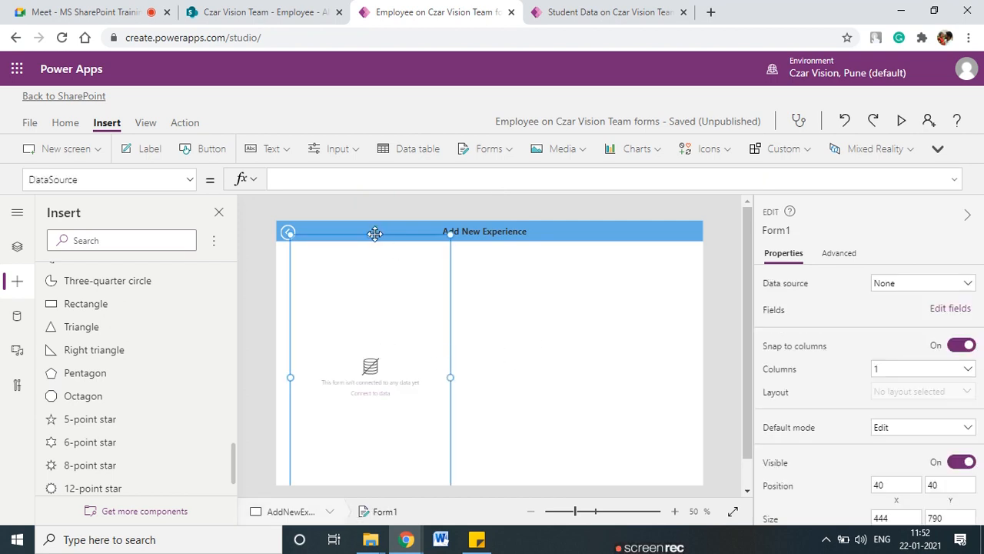
drag(371, 233, 370, 245)
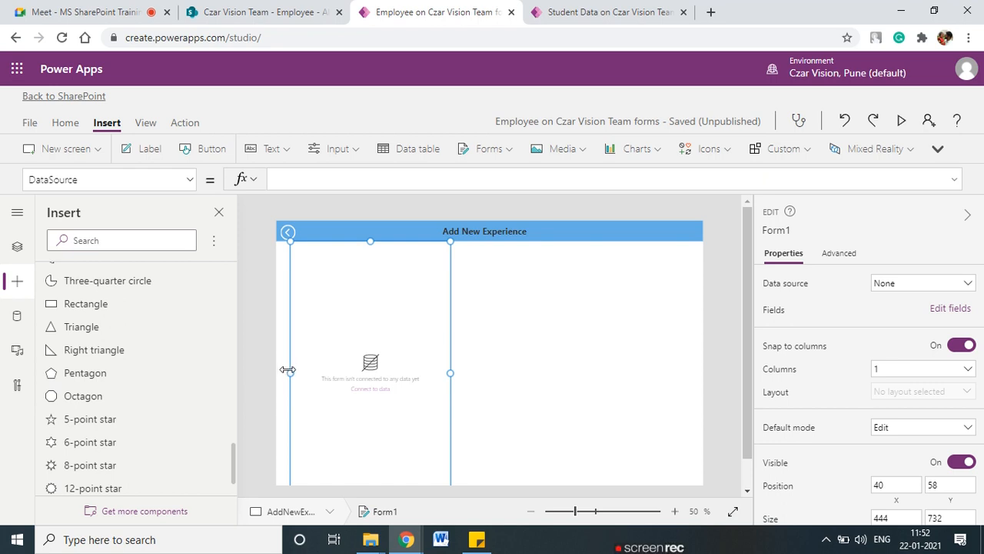
drag(290, 371, 275, 372)
drag(452, 372, 704, 387)
scroll(536, 380, up, 1)
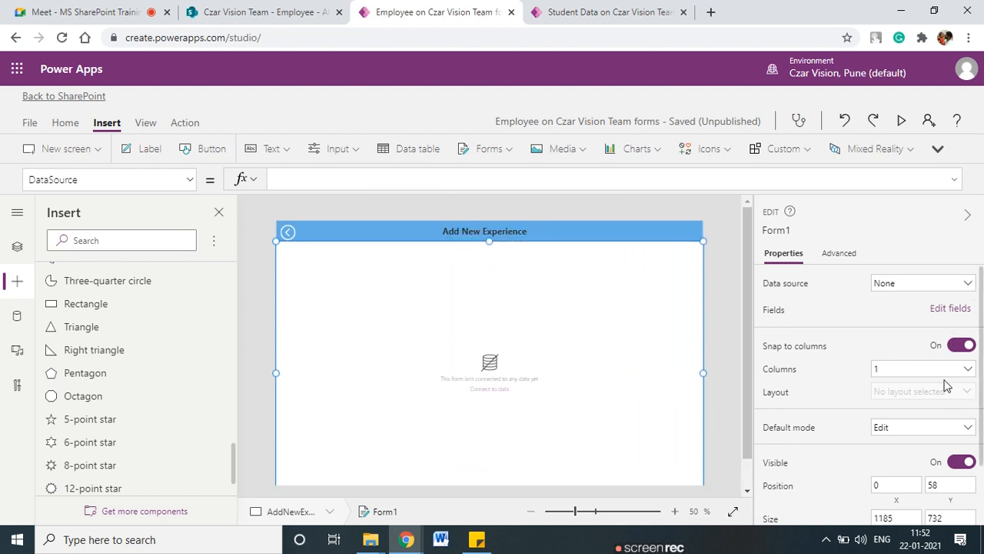
Set the edit form's default mode to New and connect it to the Employee Experience data source.
click(942, 429)
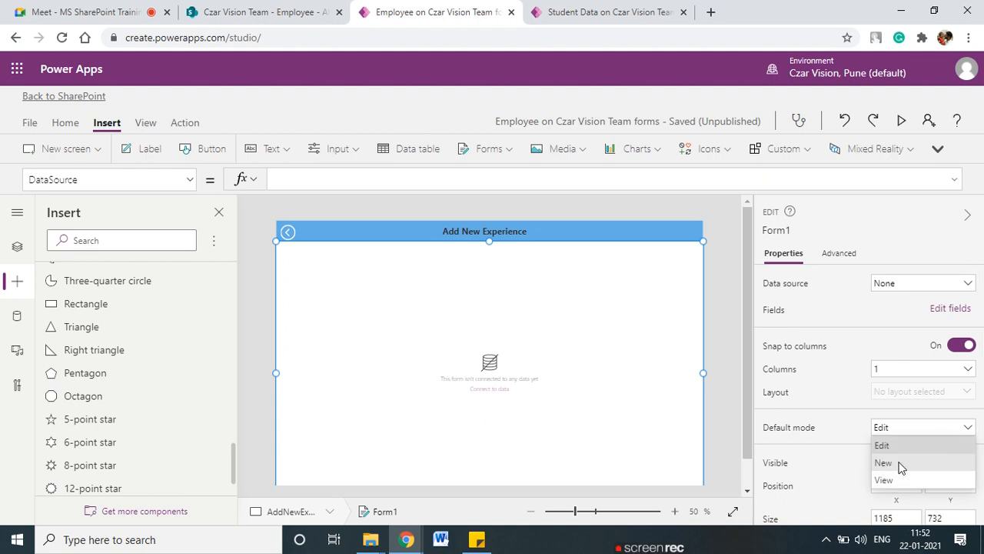
click(884, 463)
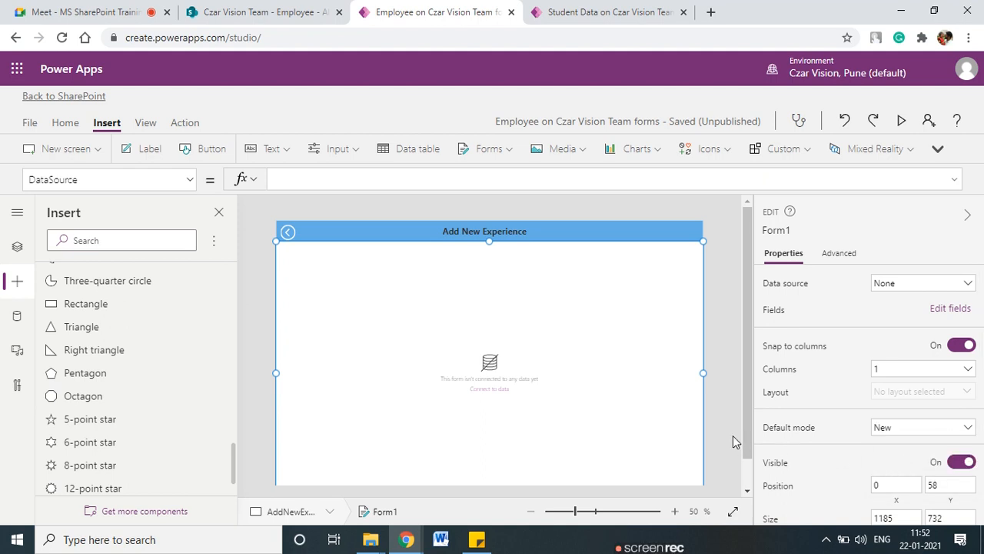
click(493, 389)
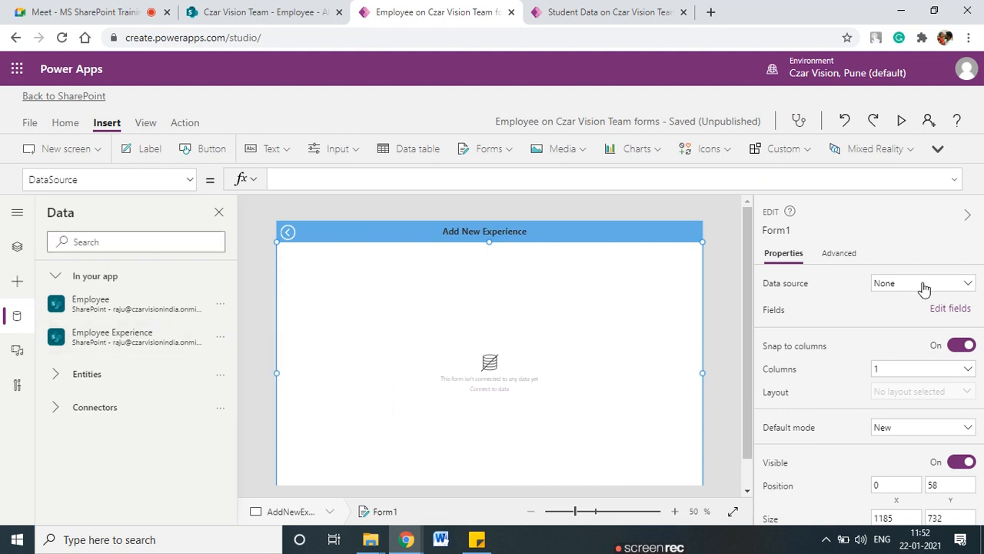
click(967, 285)
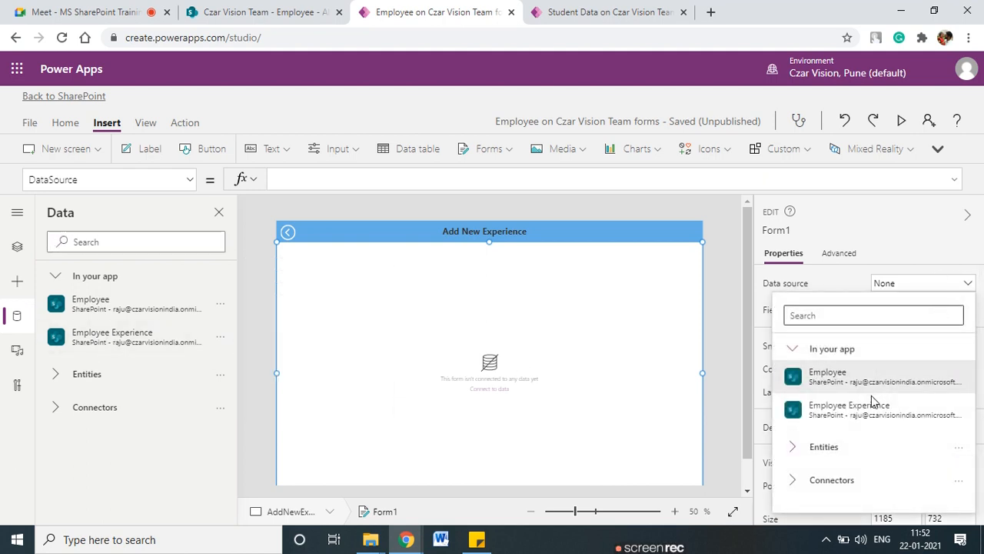
click(859, 417)
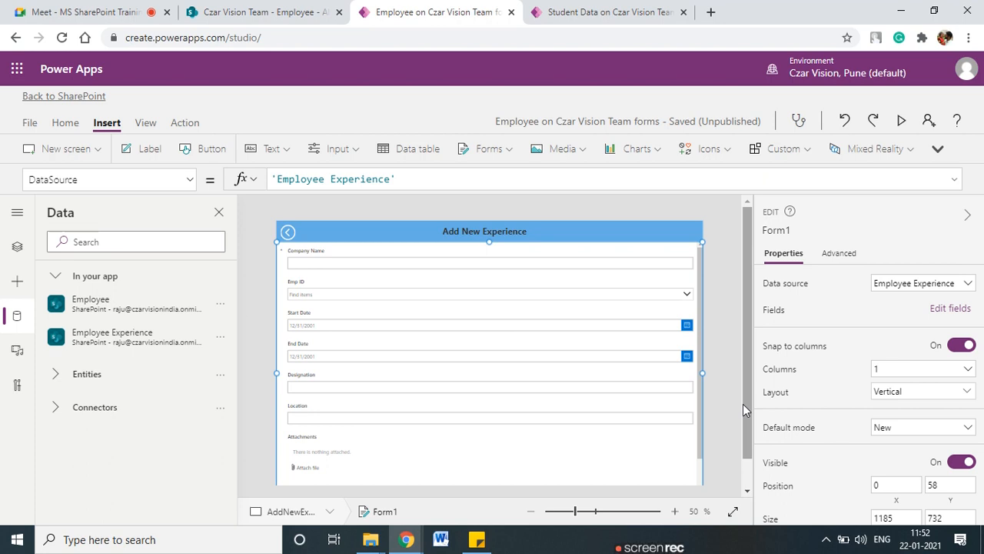
Arrange the form's fields in 2 columns and shorten the form to a height of about 538.
click(940, 373)
click(889, 407)
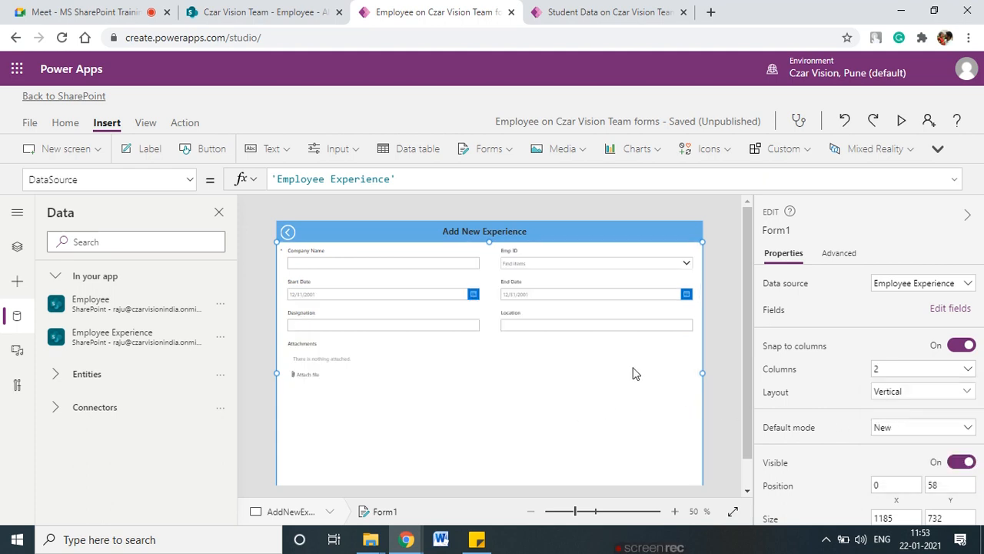
scroll(578, 434, down, 1)
drag(489, 469, 489, 402)
Delete the Attachments card from the new experience form.
click(467, 334)
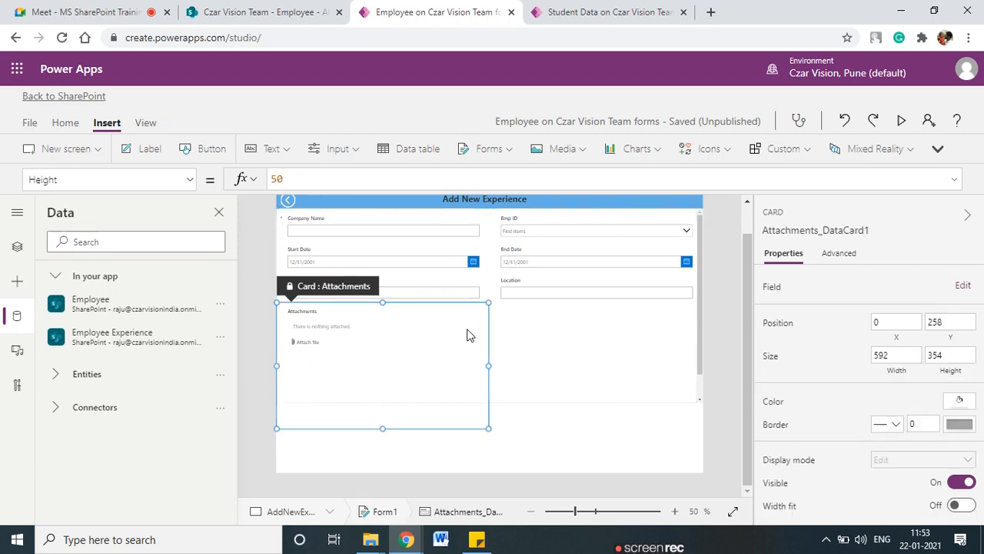
key(Delete)
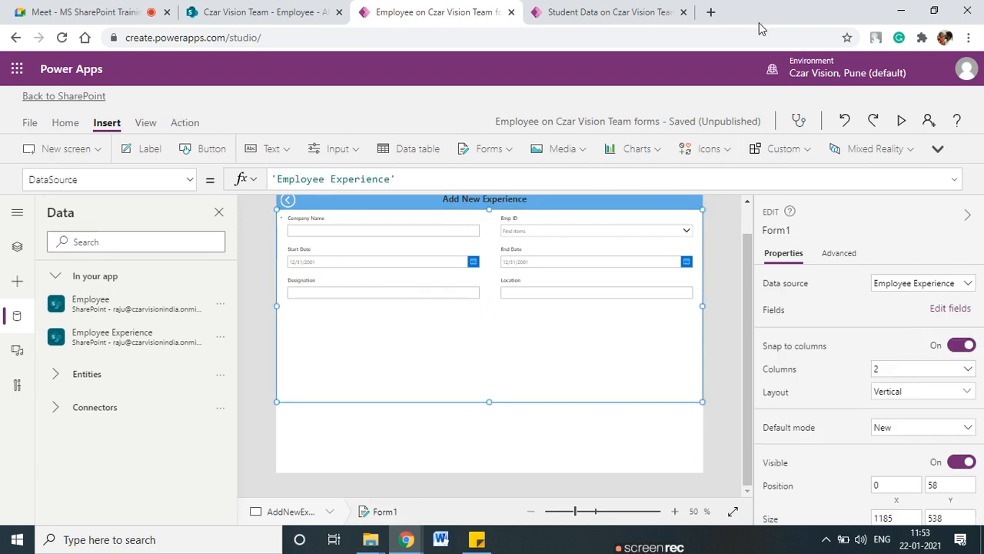
click(615, 236)
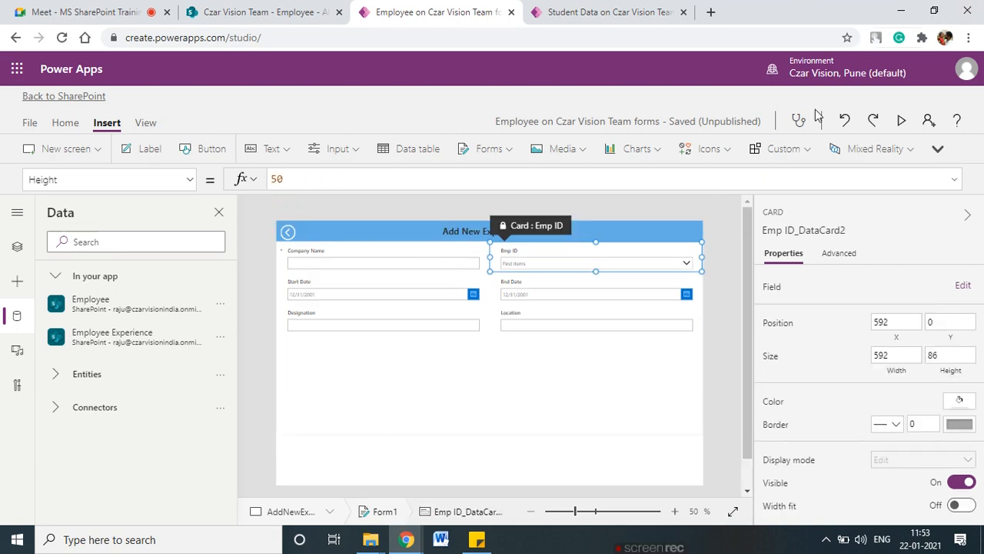
Insert a button about 151 by 44 below the Designation field, at about X 126, Y 357, with the text Submit.
click(436, 437)
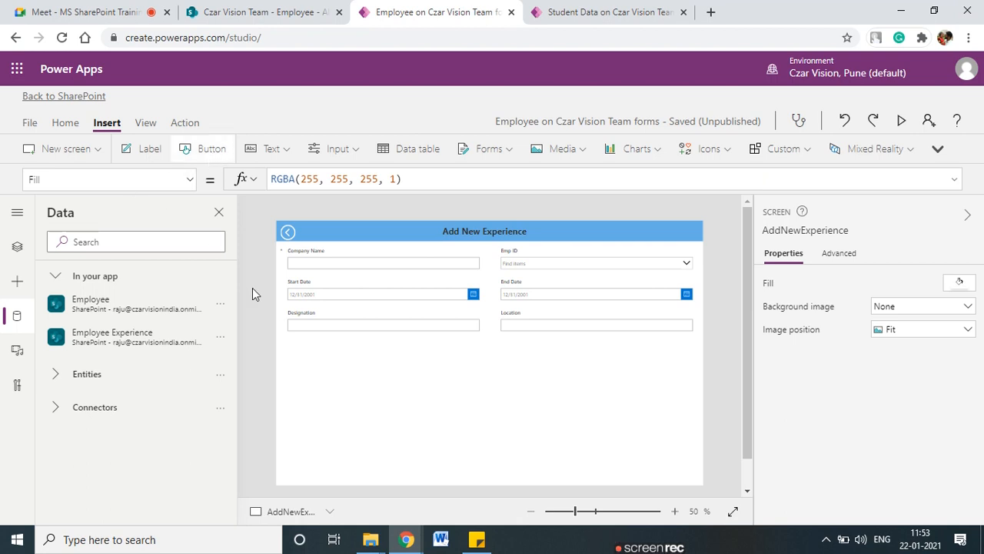
drag(299, 234, 377, 364)
click(924, 283)
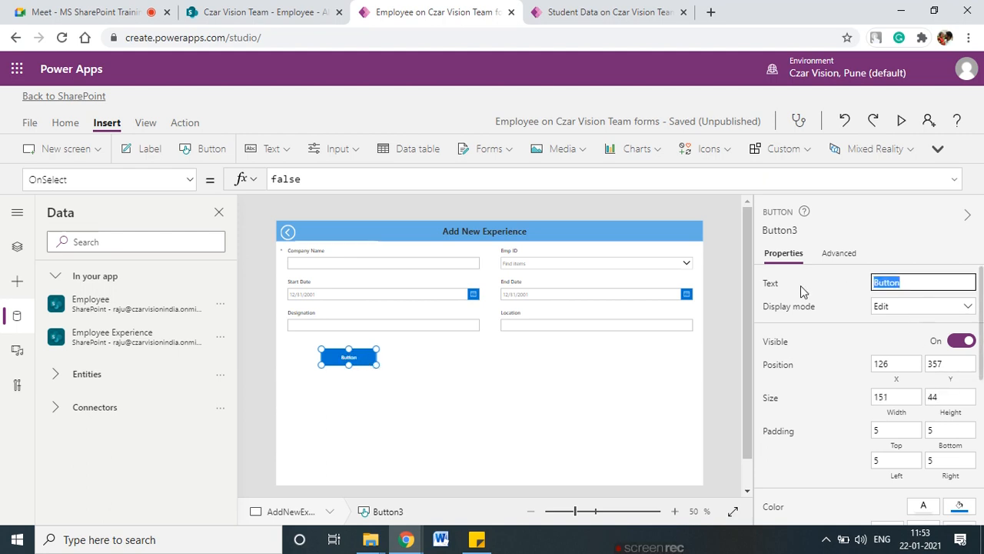
text(Submit)
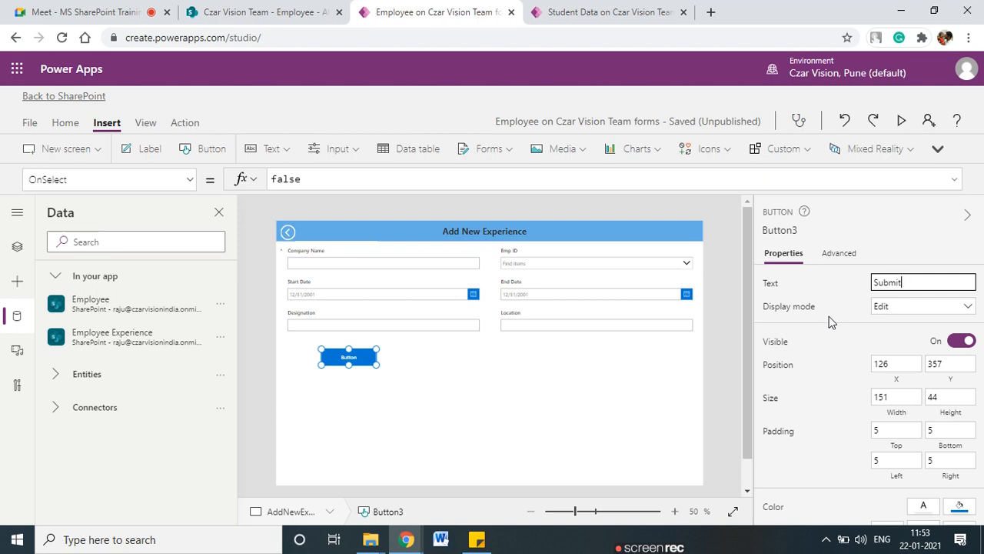
click(590, 402)
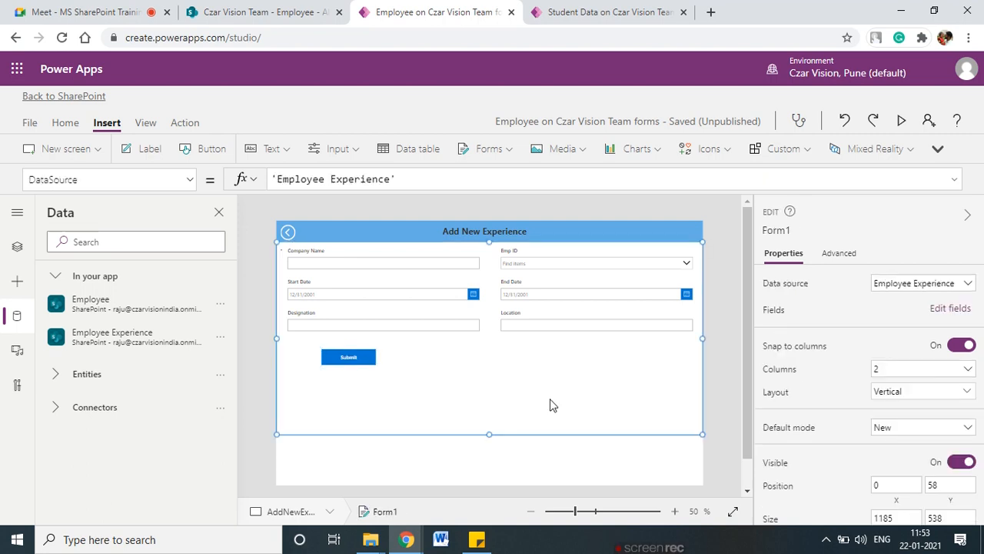
click(365, 365)
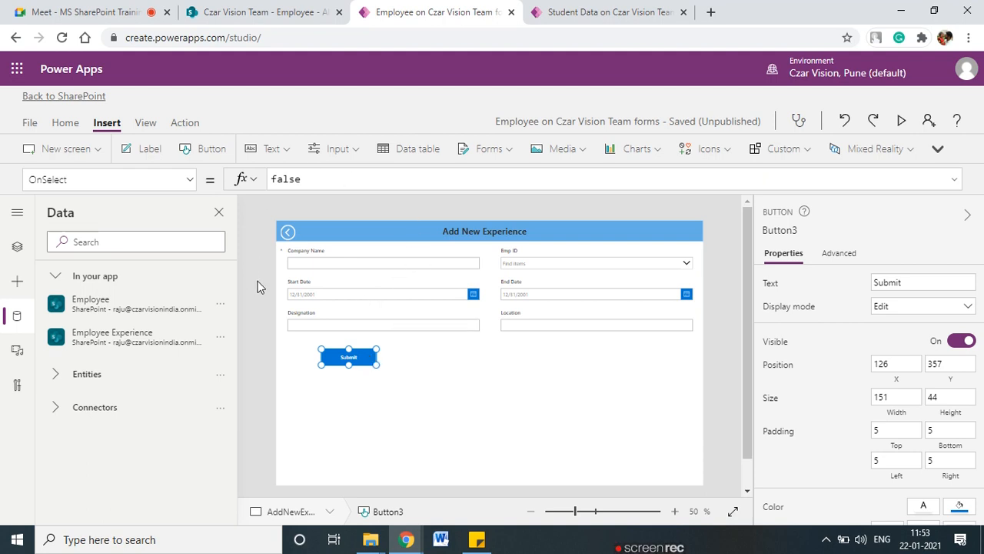
click(459, 381)
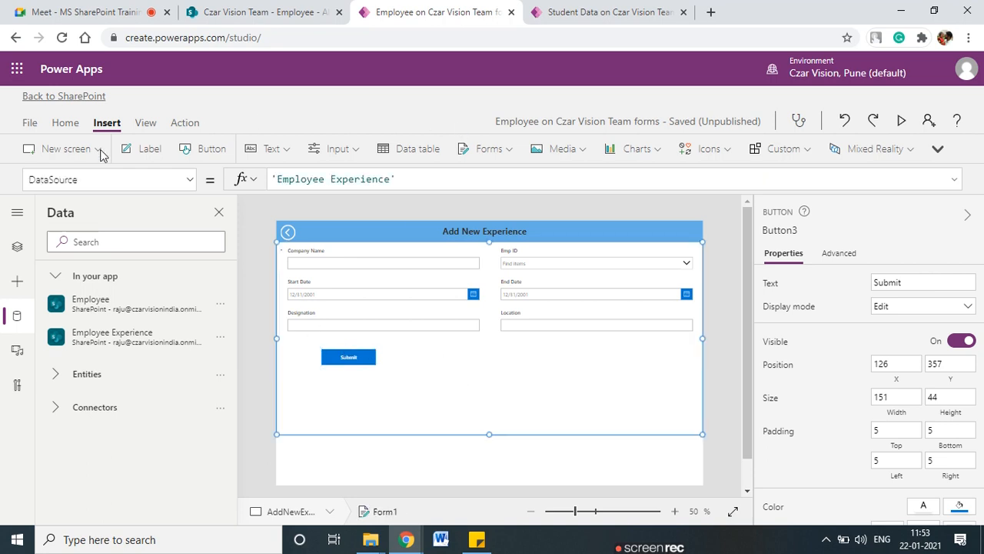
Save the customized Employee form and publish it to SharePoint.
click(30, 123)
click(176, 339)
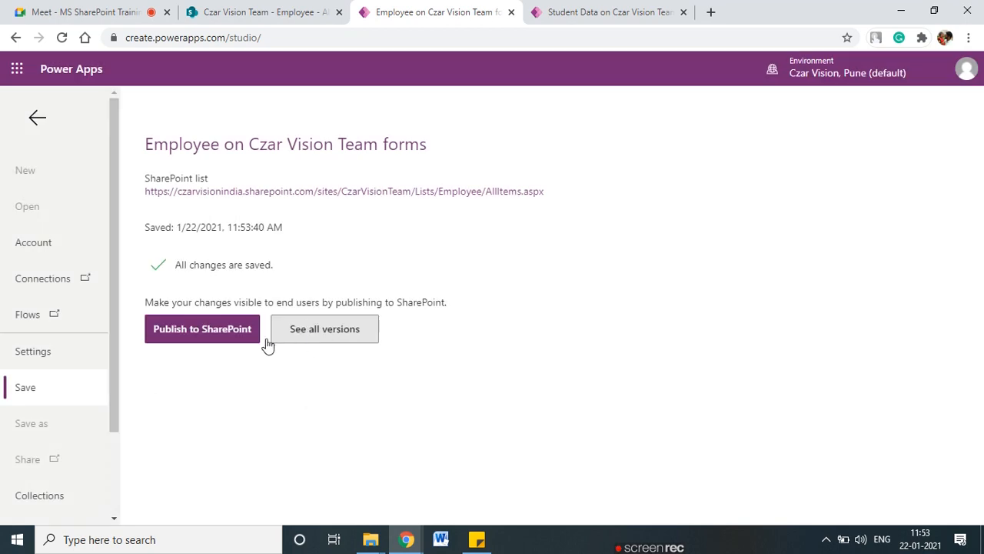
click(221, 336)
click(611, 336)
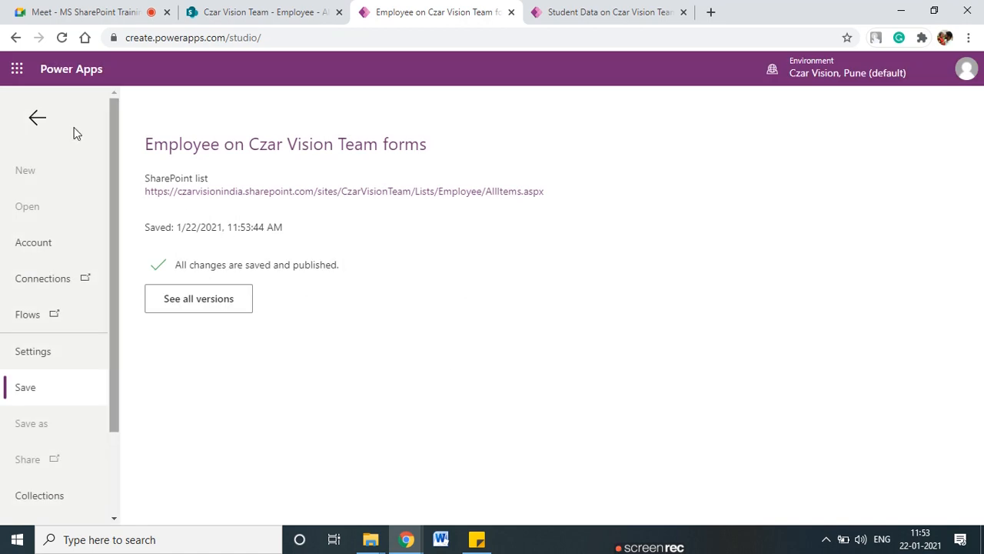
click(37, 117)
Switch to the SharePoint Employee list, reload it and open the first employee's record for editing to check the published form.
click(233, 13)
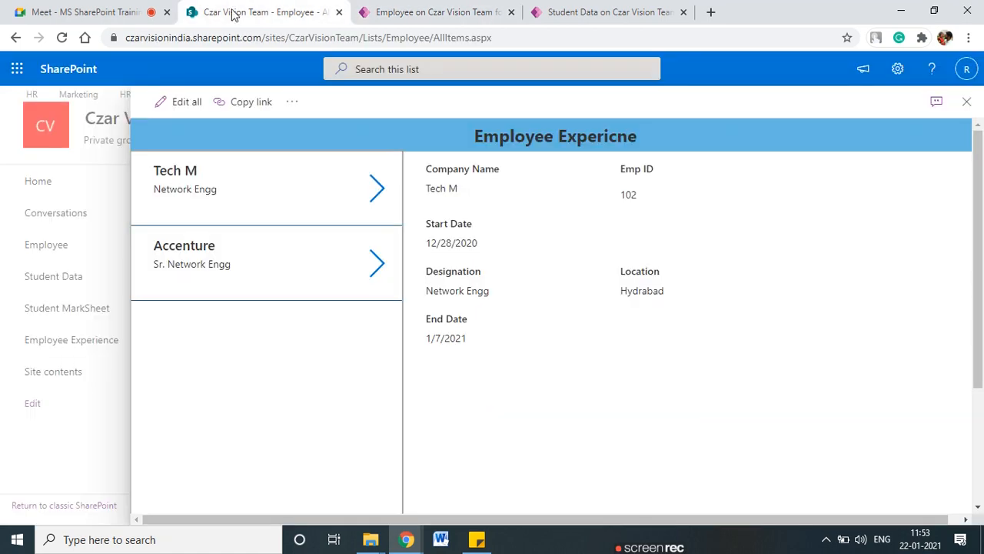
click(966, 102)
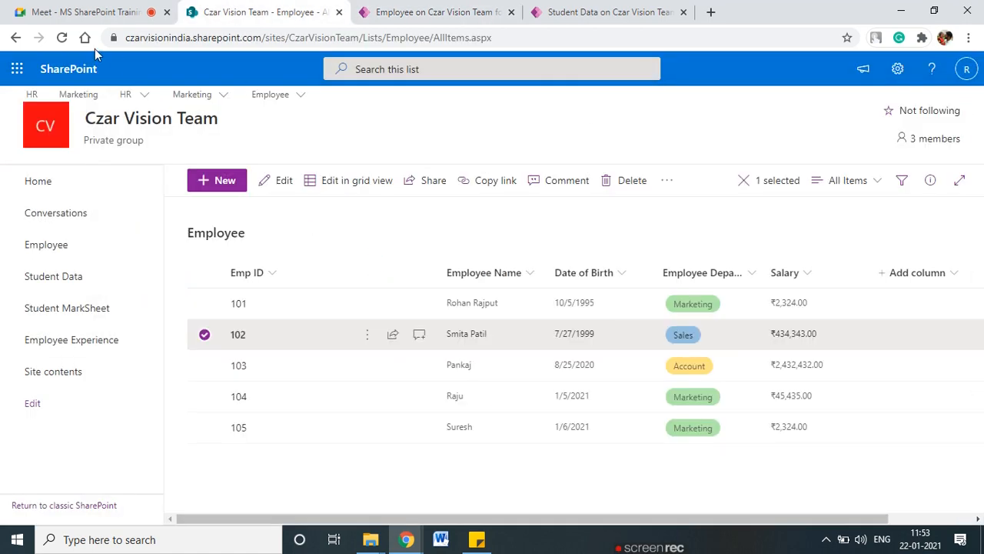
click(62, 40)
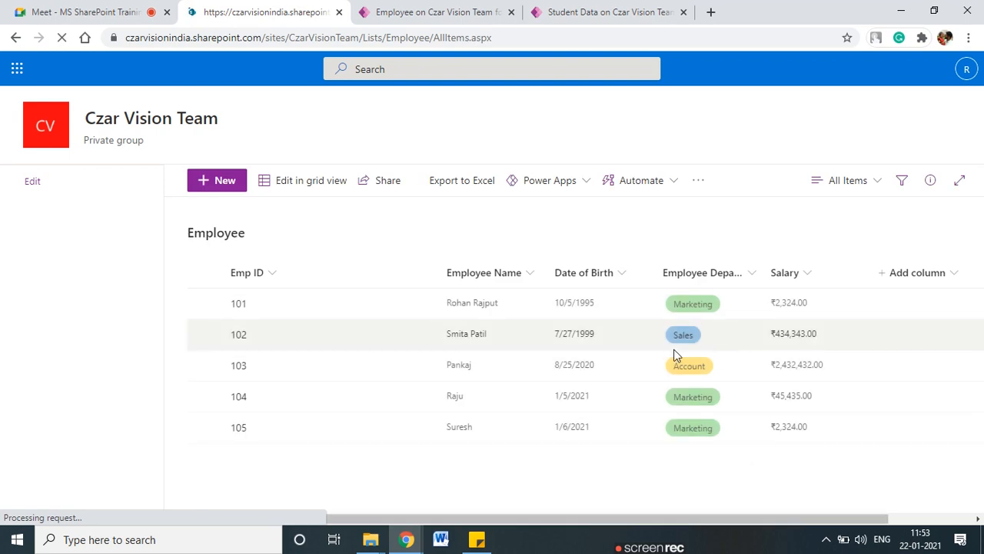
click(205, 303)
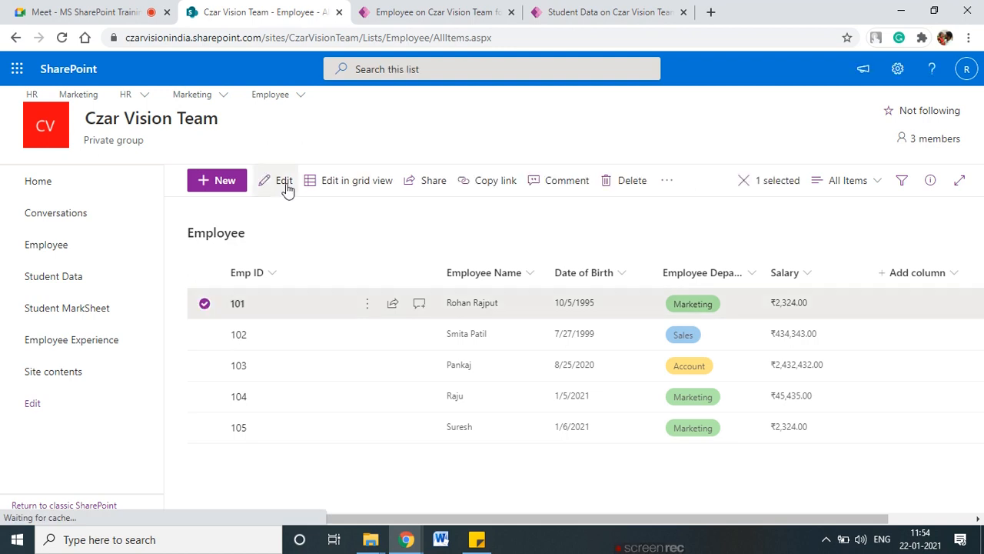
click(390, 312)
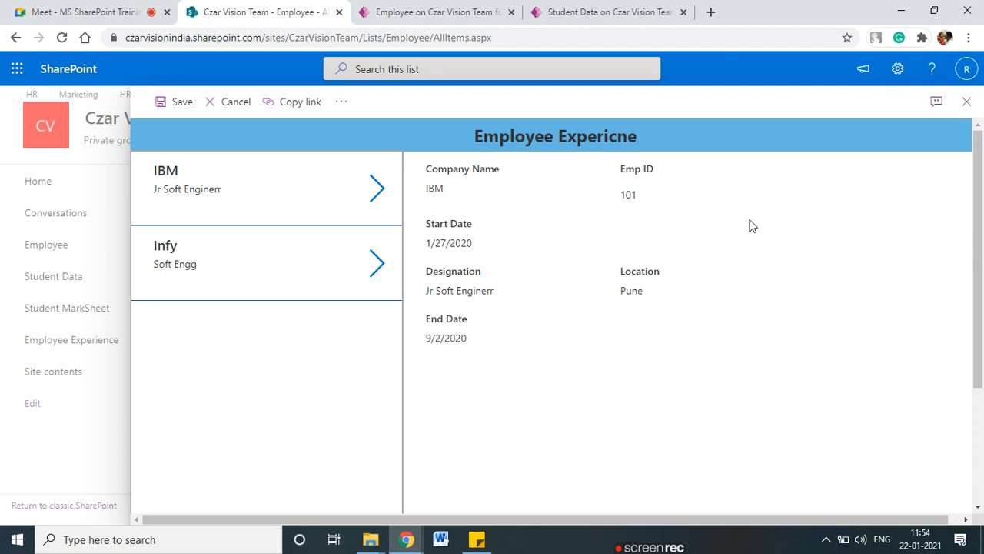
click(966, 102)
Switch to Power Apps and open the Experince Detail Screen to check its header.
click(461, 11)
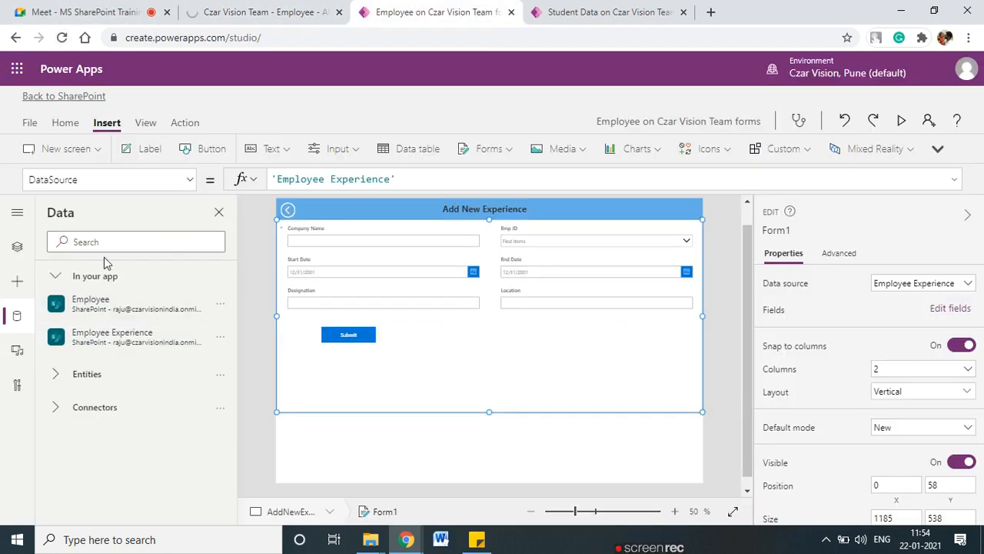
click(17, 246)
click(109, 368)
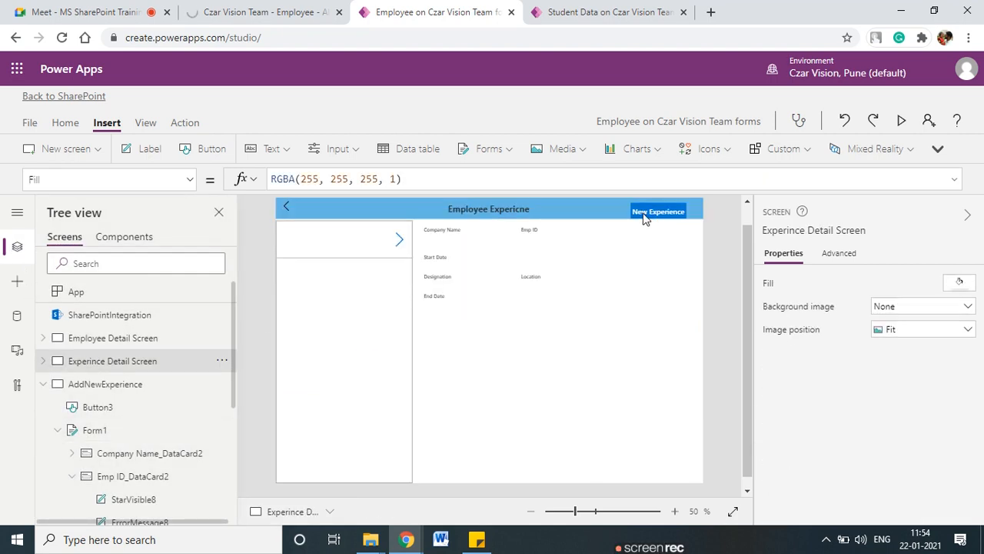
Switch to the SharePoint Employee list, open the second employee's record for editing and test the New Experience button.
click(225, 8)
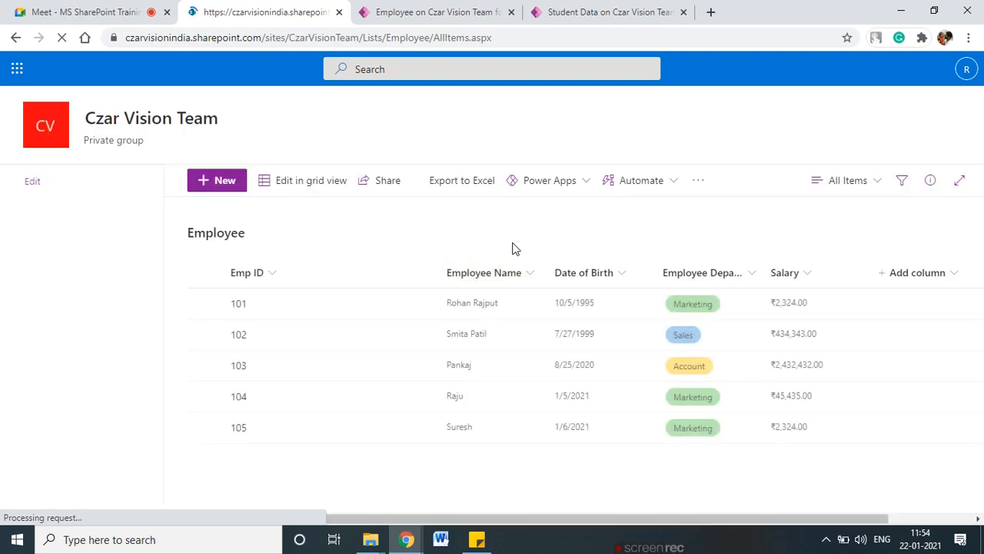
click(204, 338)
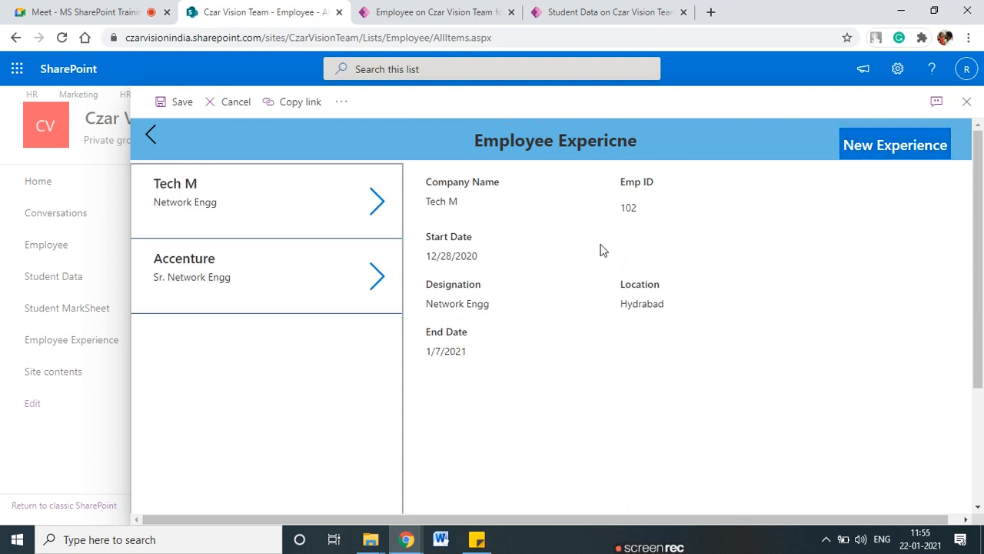
click(893, 146)
click(886, 148)
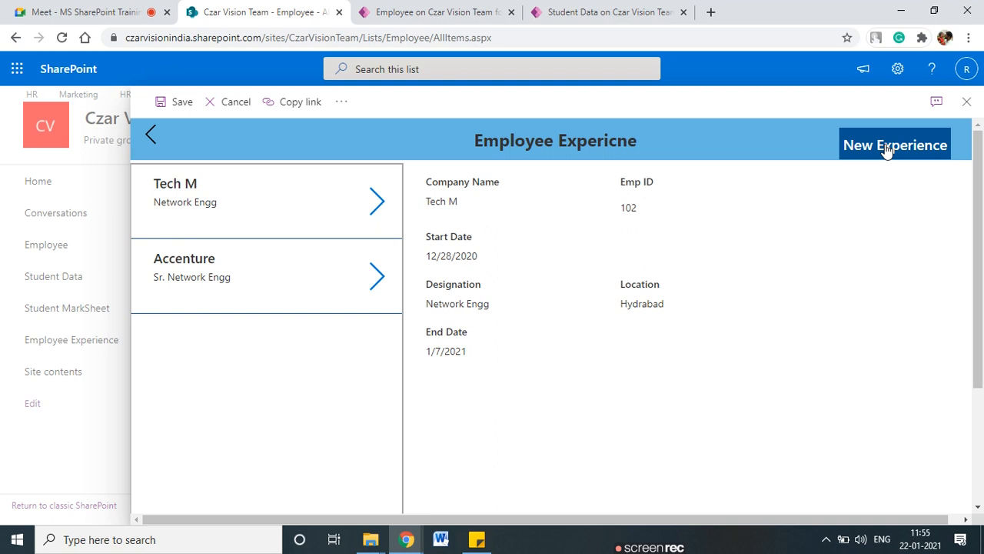
Switch to Power Apps and make the New Experience button navigate to the AddNewExperience screen with the Fade transition.
click(435, 12)
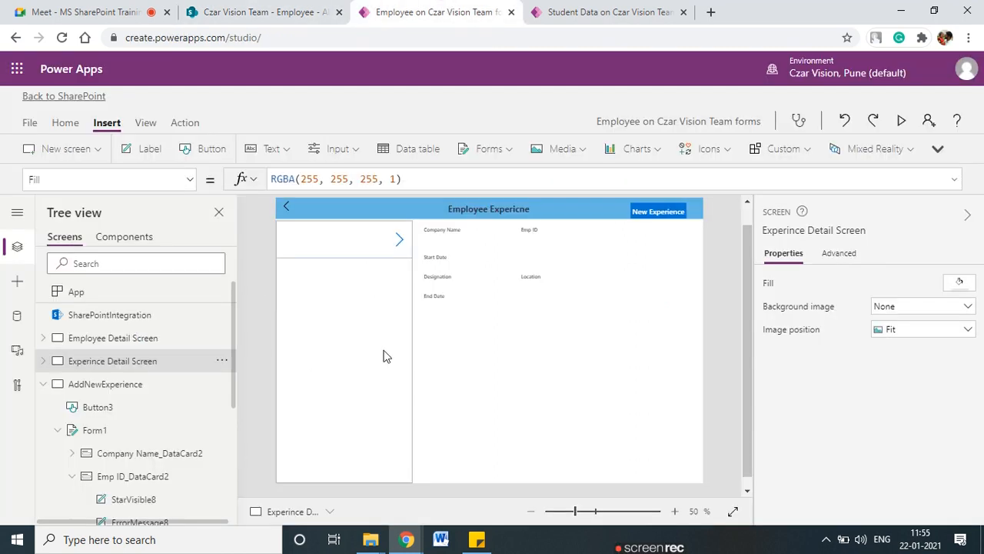
click(659, 217)
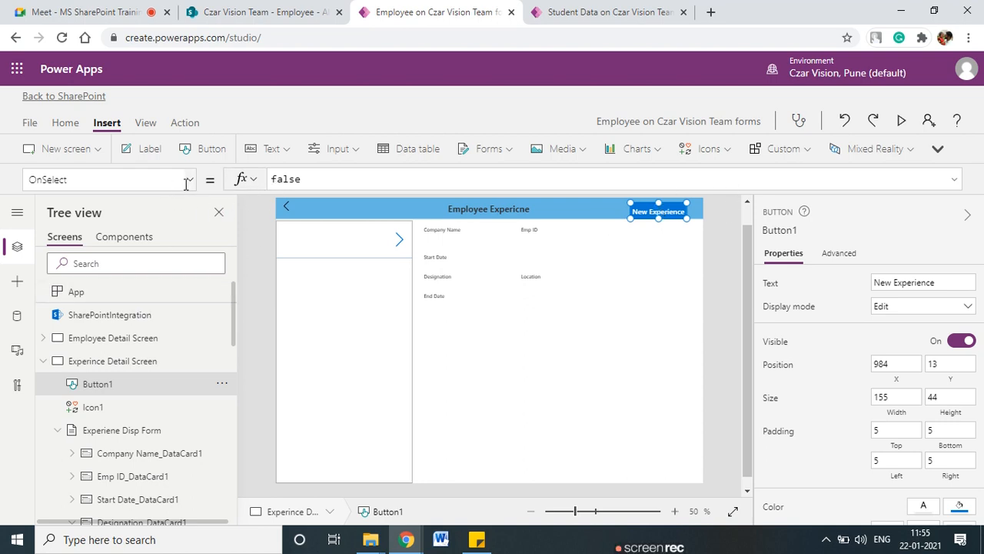
click(184, 123)
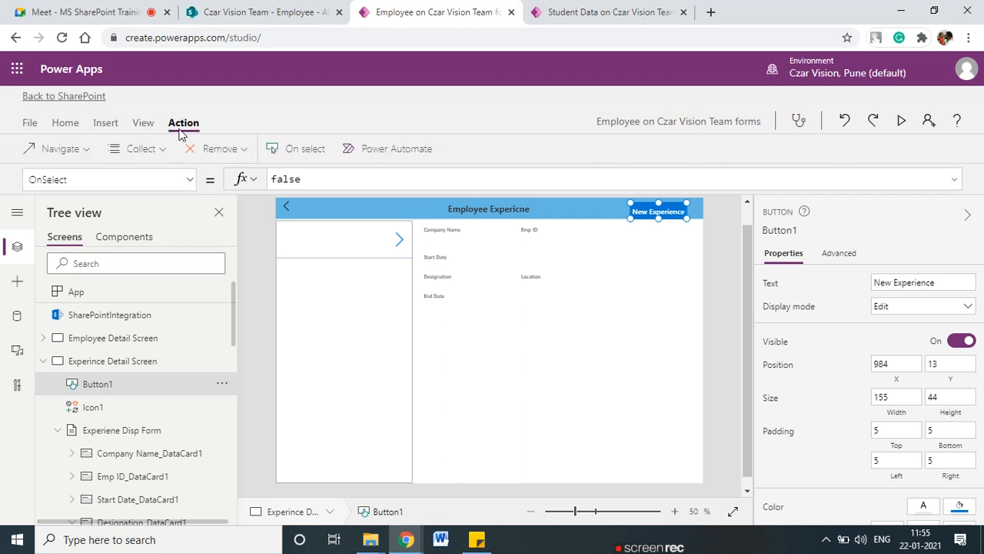
click(73, 151)
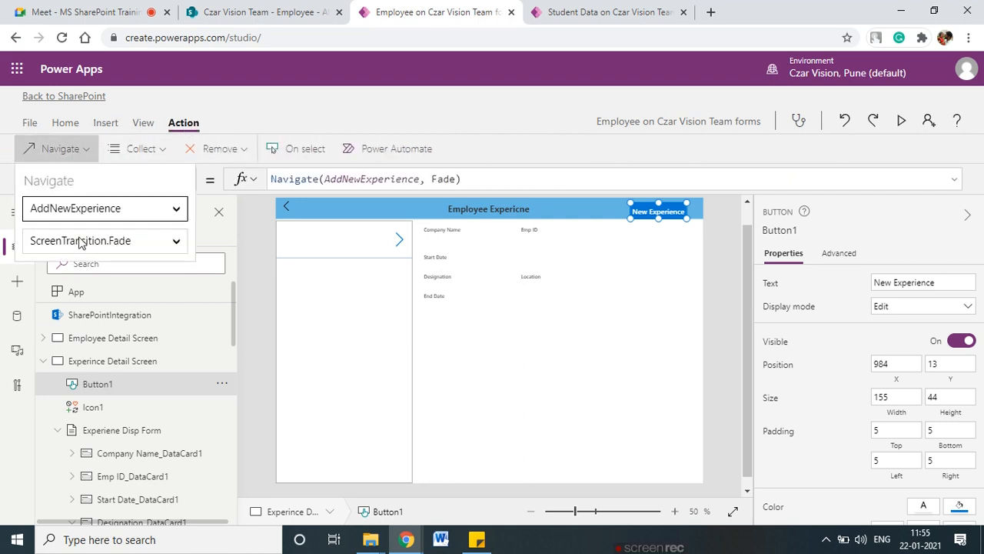
click(125, 241)
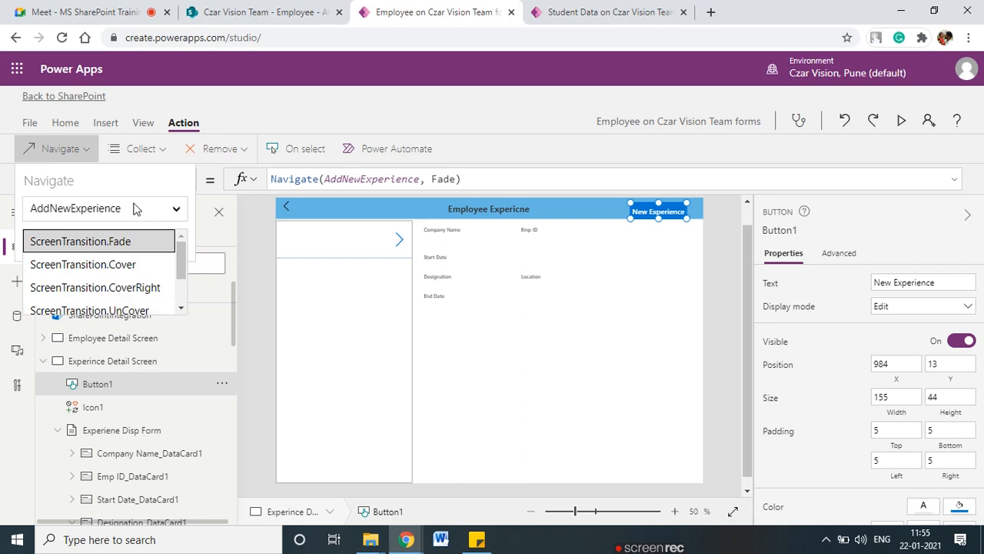
click(173, 208)
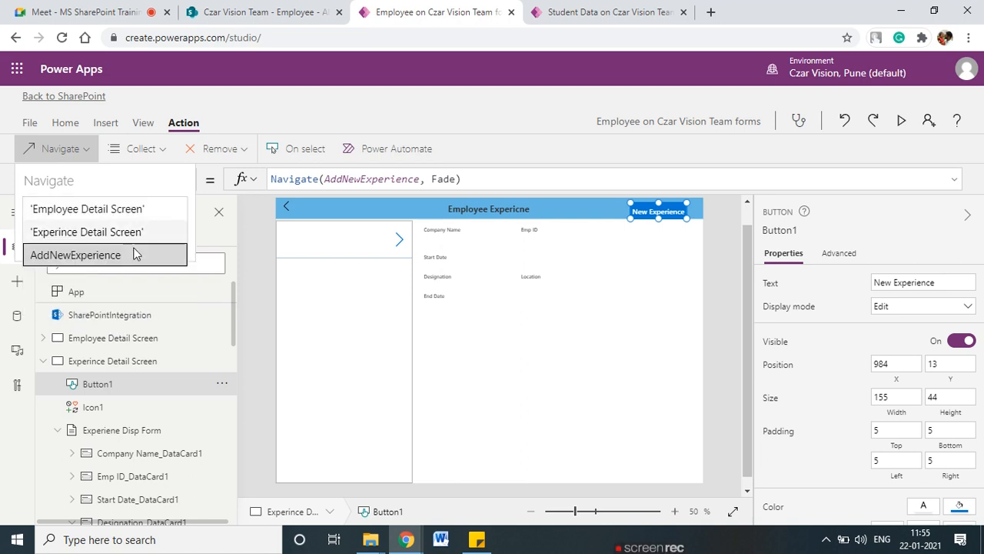
click(83, 256)
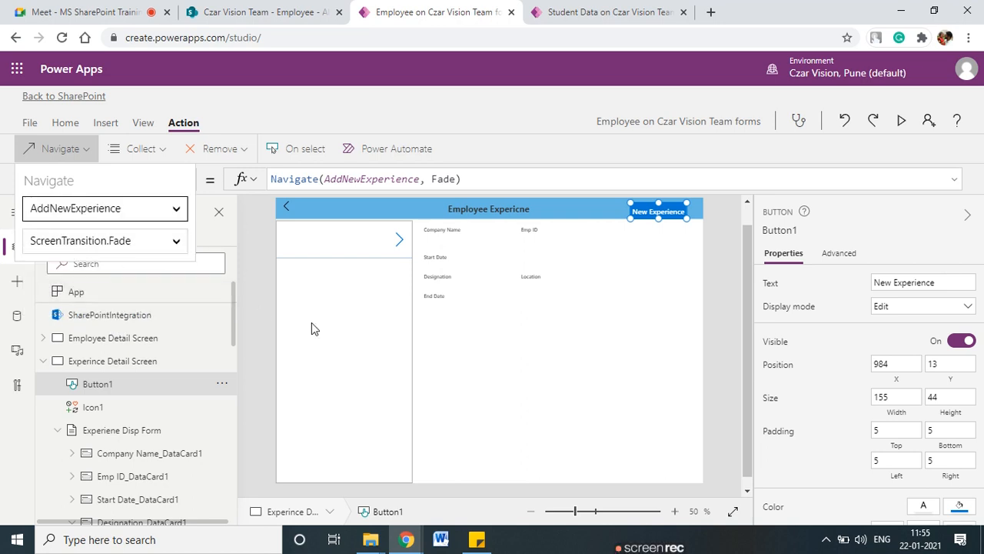
click(547, 340)
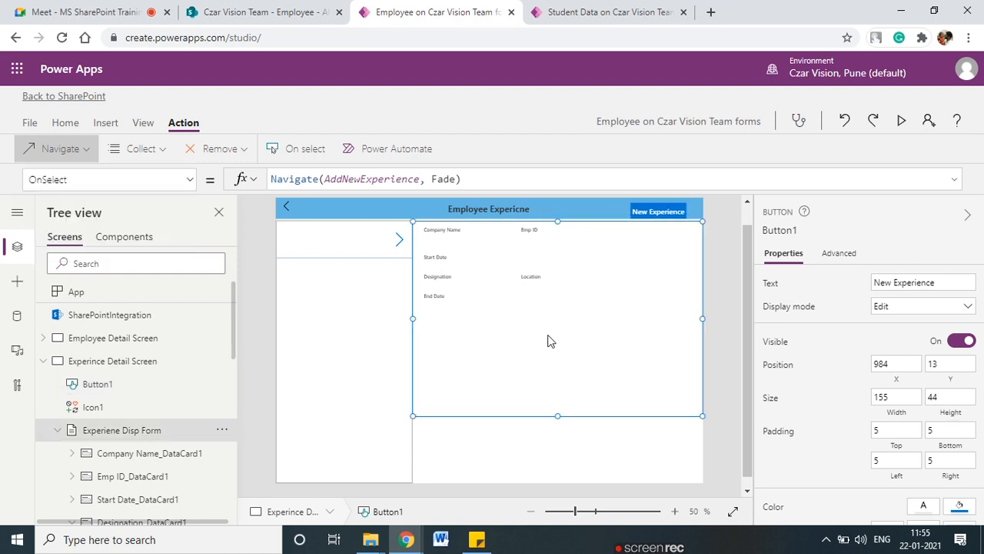
Check the New Experience button's navigation formula and briefly preview the Employee Detail Screen.
click(653, 211)
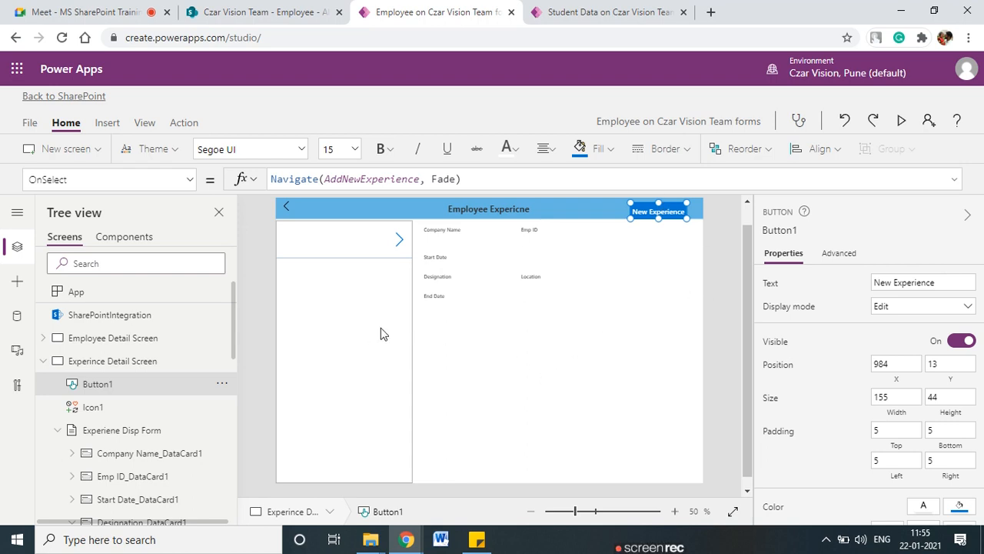
click(107, 344)
click(901, 120)
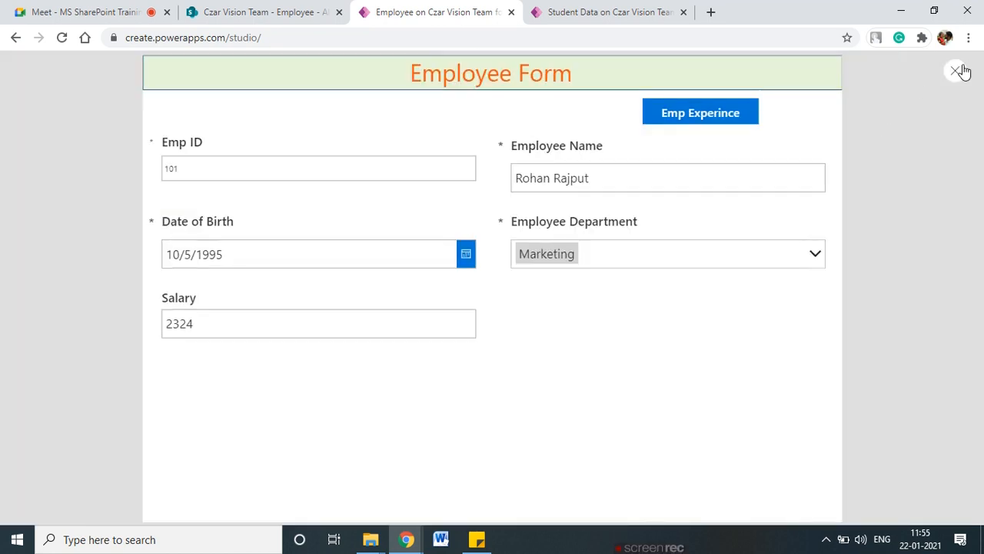
click(955, 70)
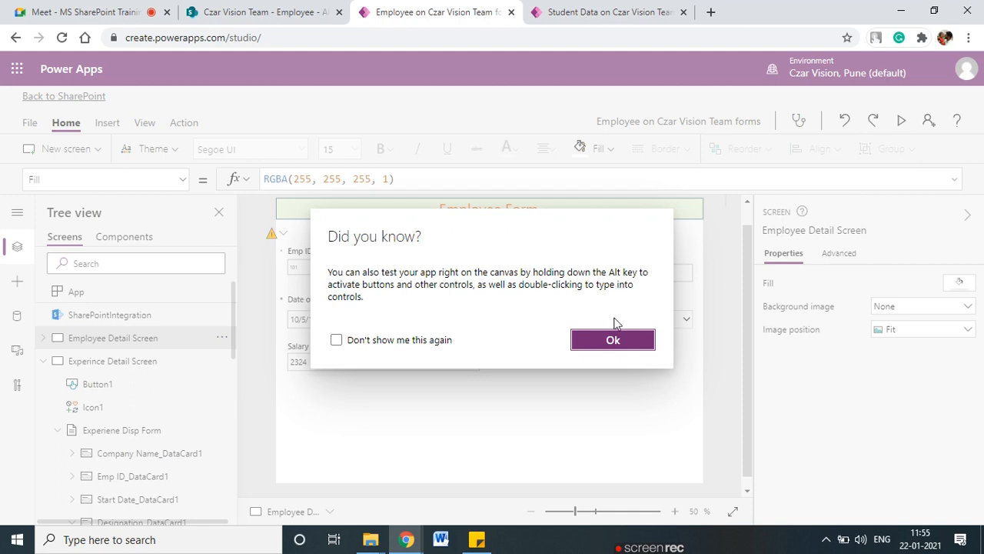
click(616, 343)
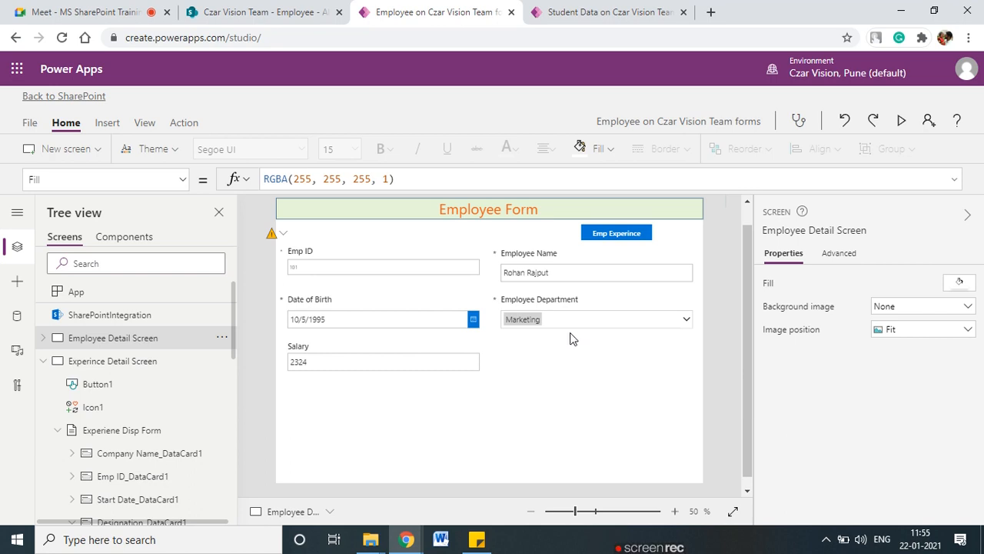
Switch to the Google Meet call, mute and unmute the microphone, and return to the SharePoint Employee list.
click(89, 12)
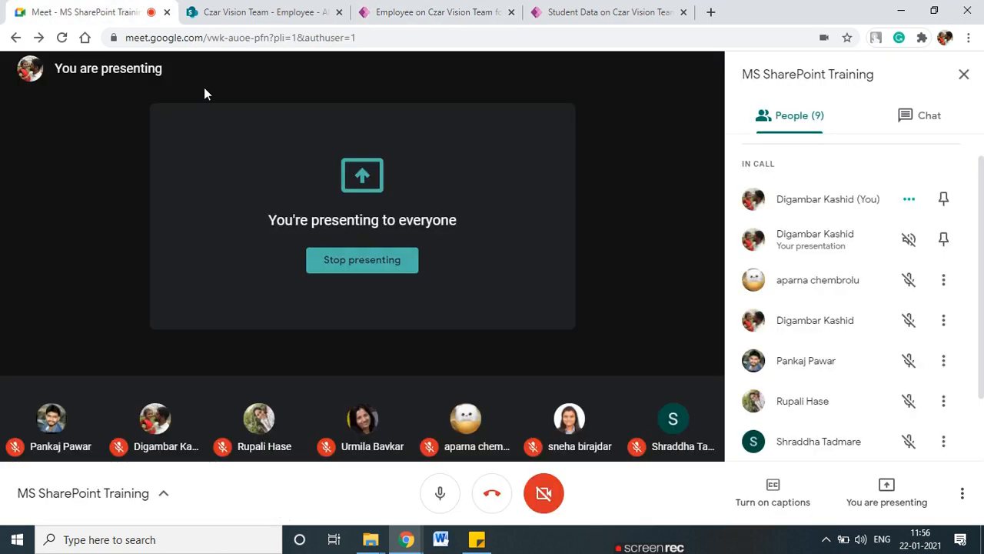
click(469, 543)
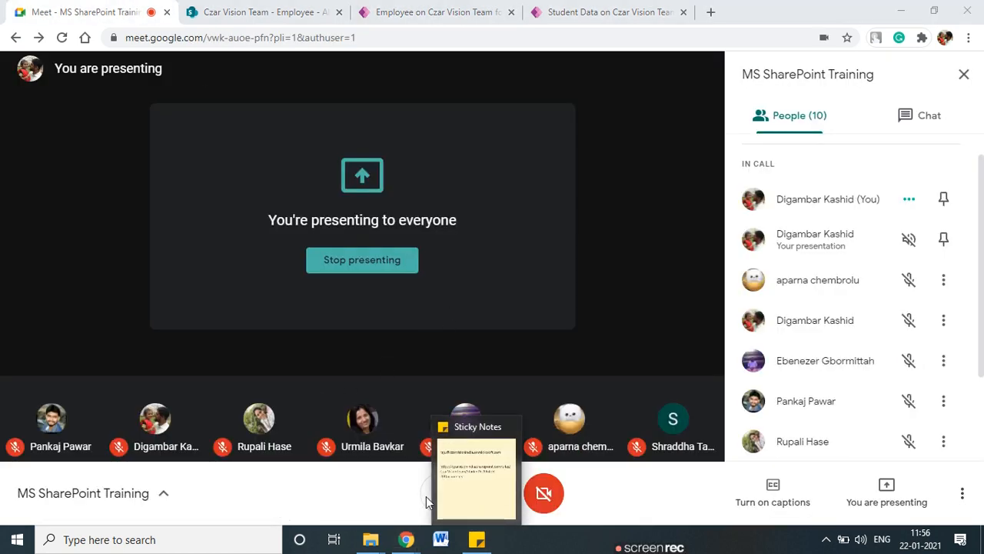
click(556, 275)
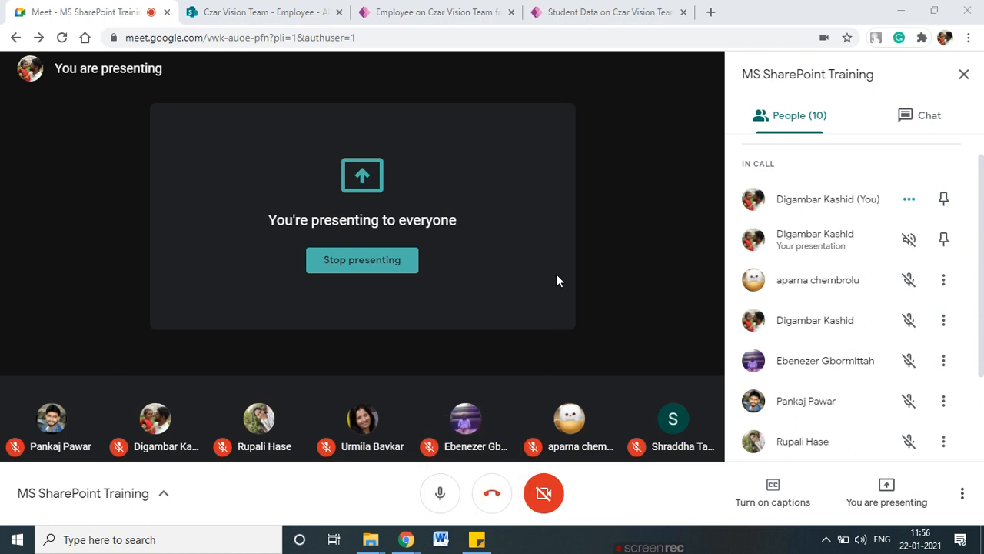
click(436, 500)
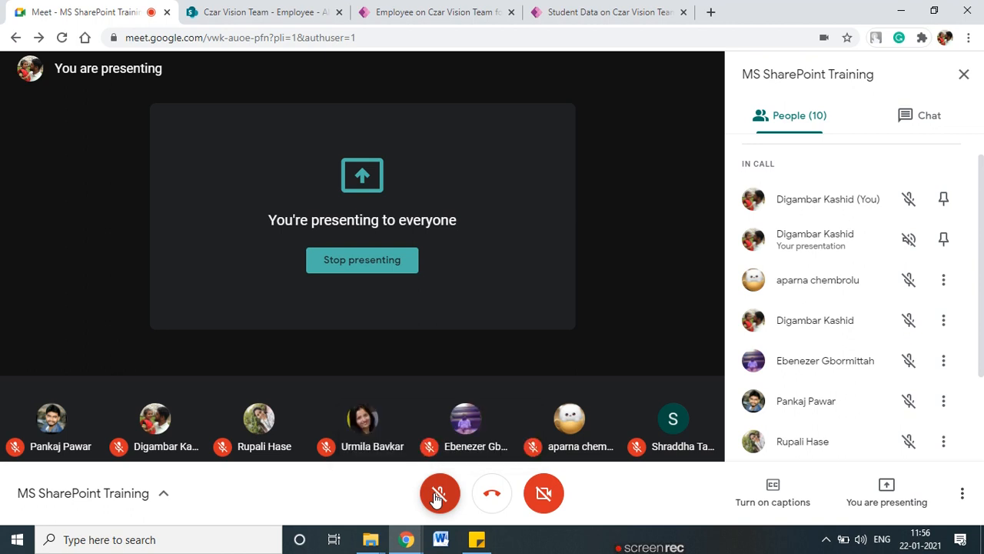
click(442, 490)
click(340, 6)
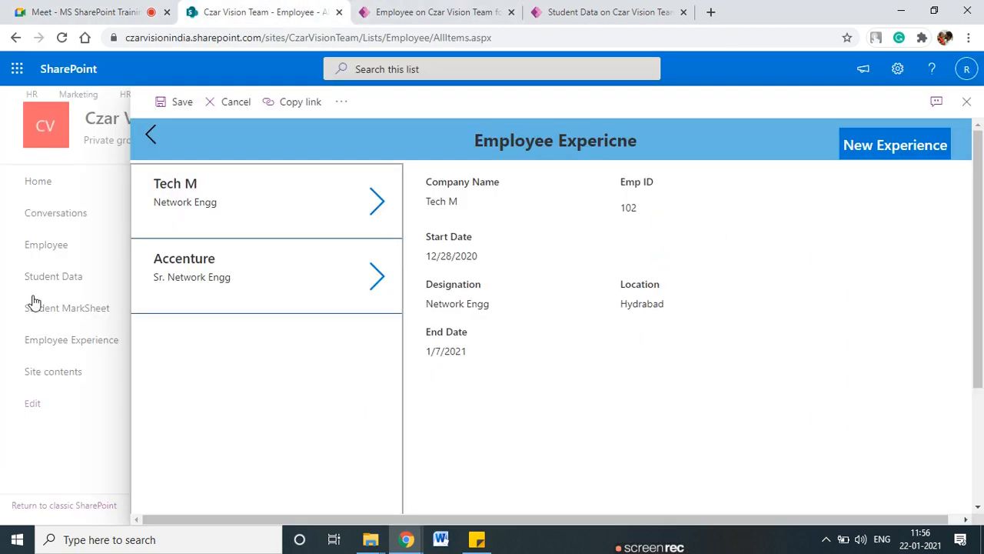
Switch to Power Apps and preview the Employee Detail Screen, testing the Emp Experince and New Experience buttons through to the Add New Experience form.
click(435, 12)
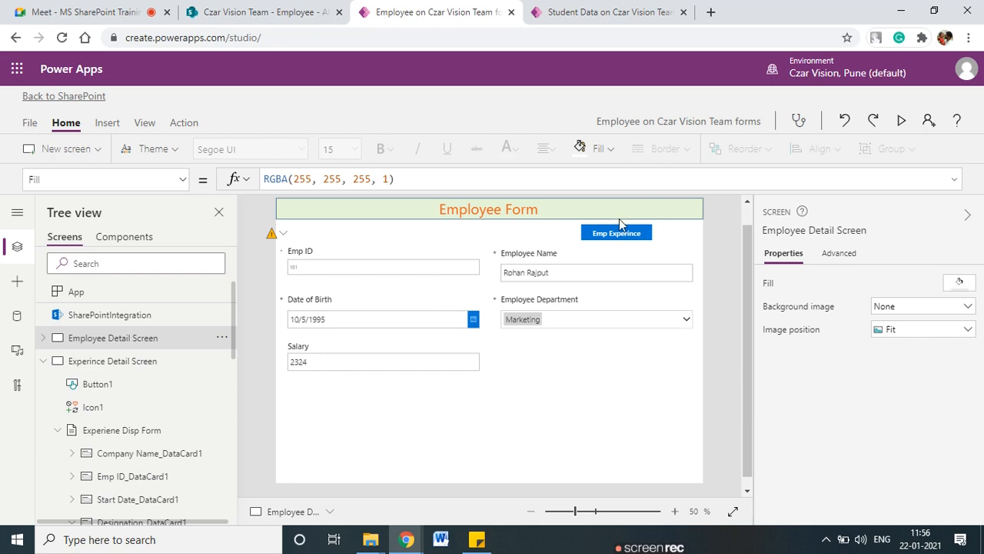
click(619, 243)
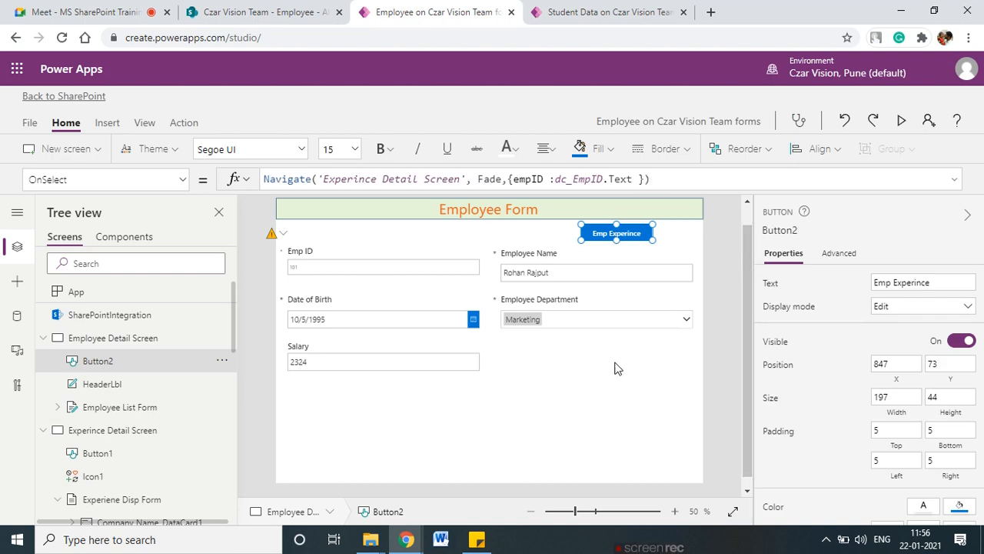
click(899, 121)
click(694, 110)
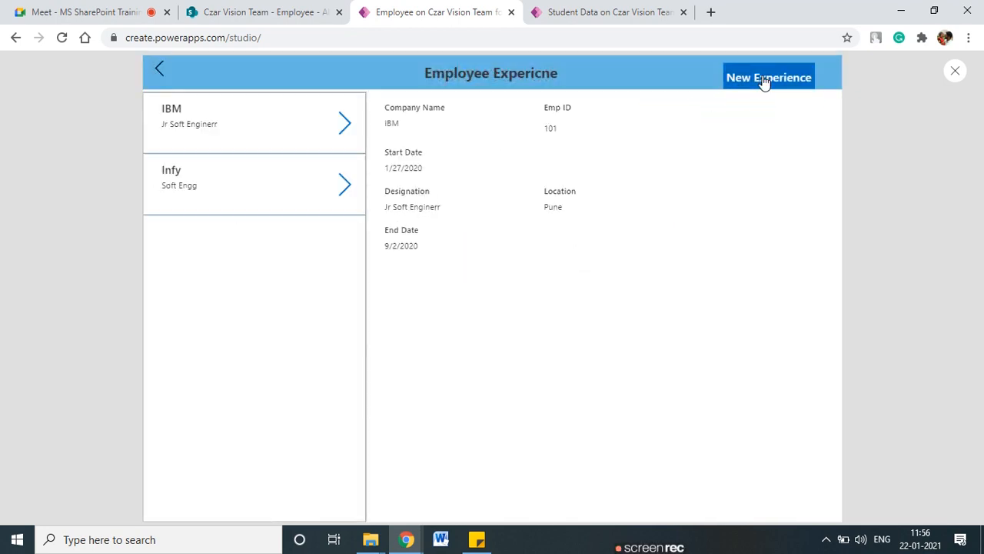
click(763, 80)
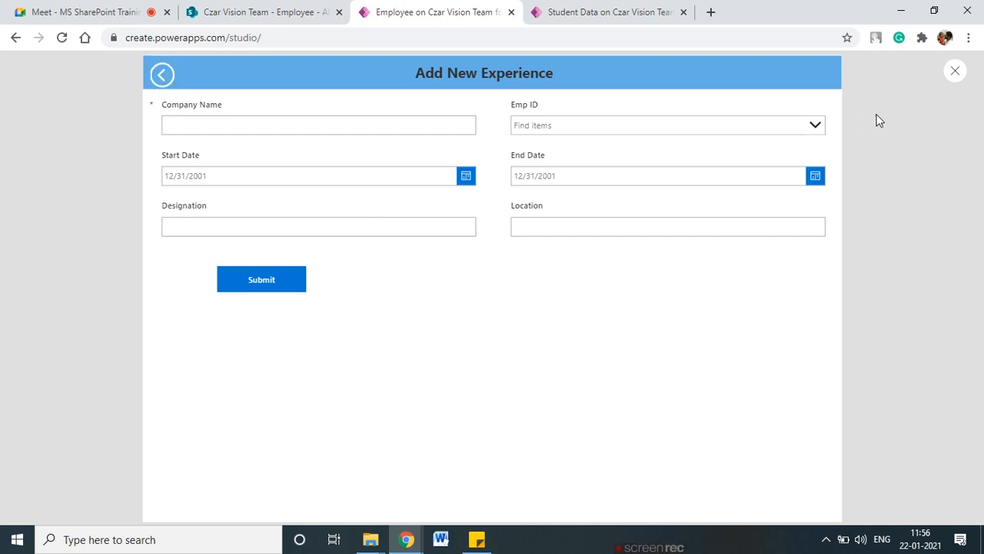
click(953, 74)
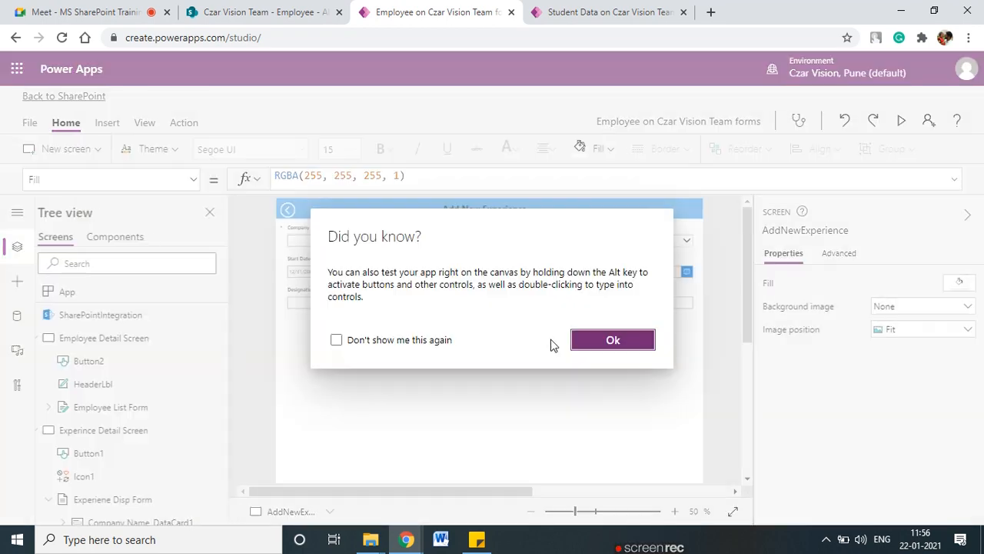
click(613, 340)
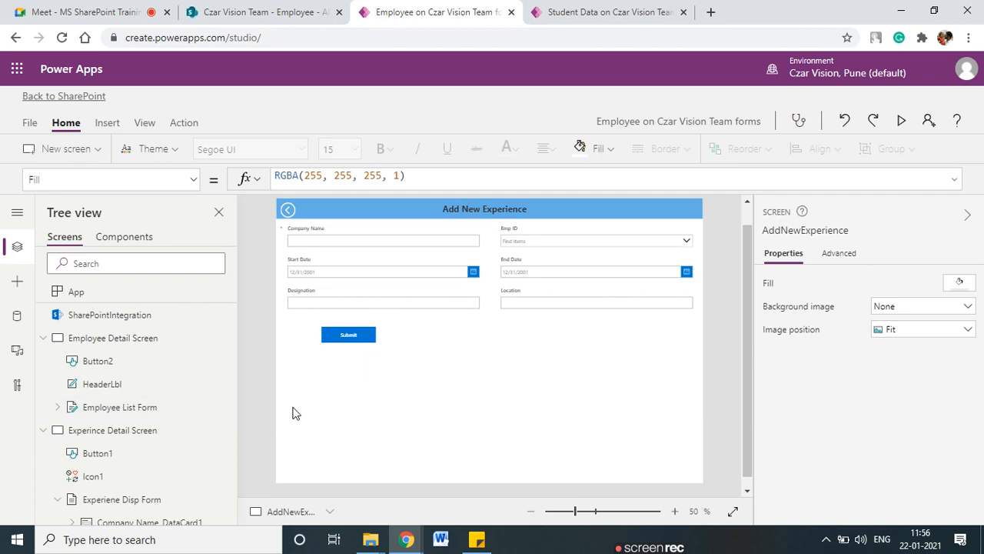
Make the back icon on the AddNewExperience screen navigate to the Experince Detail Screen with the Fade transition.
click(287, 210)
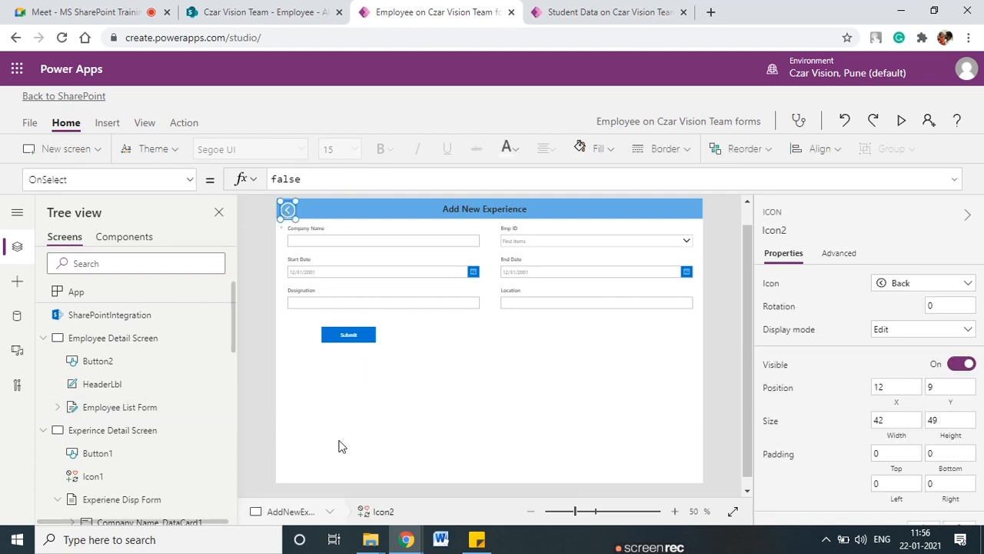
scroll(888, 413, down, 2)
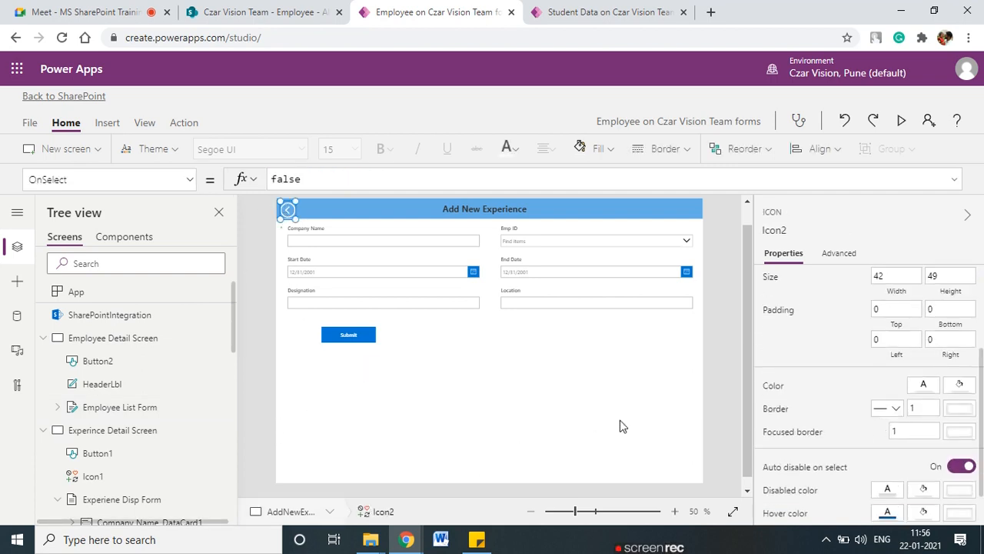
scroll(620, 420, up, 1)
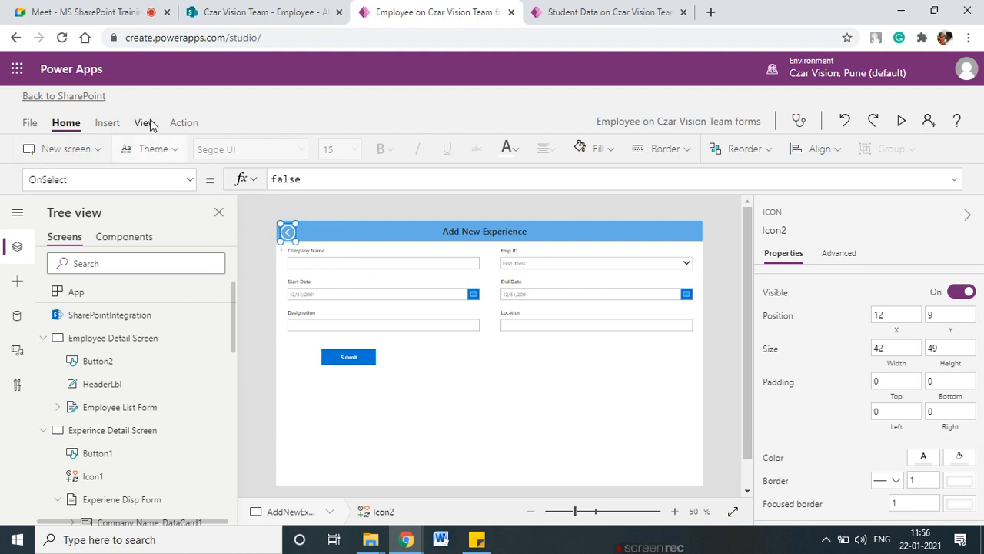
click(184, 123)
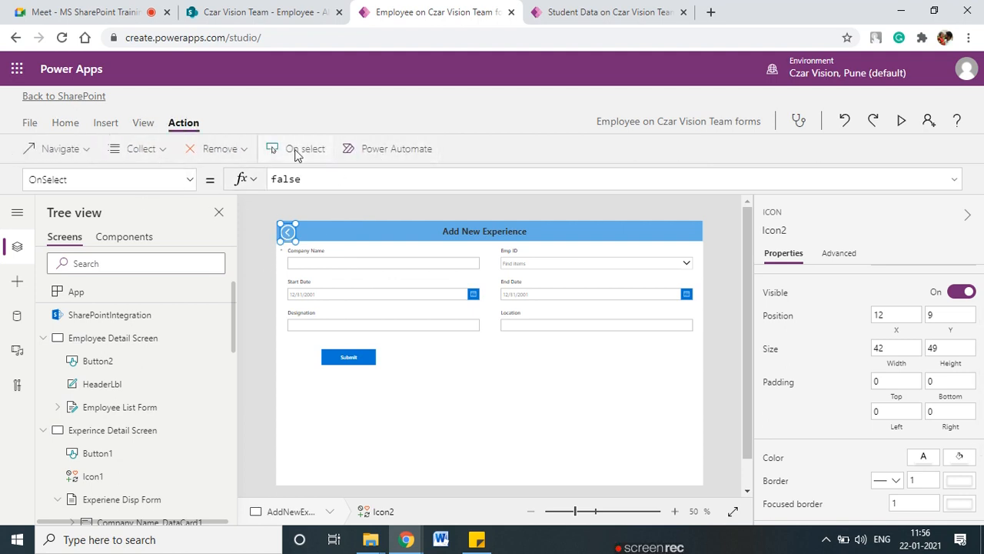
click(68, 149)
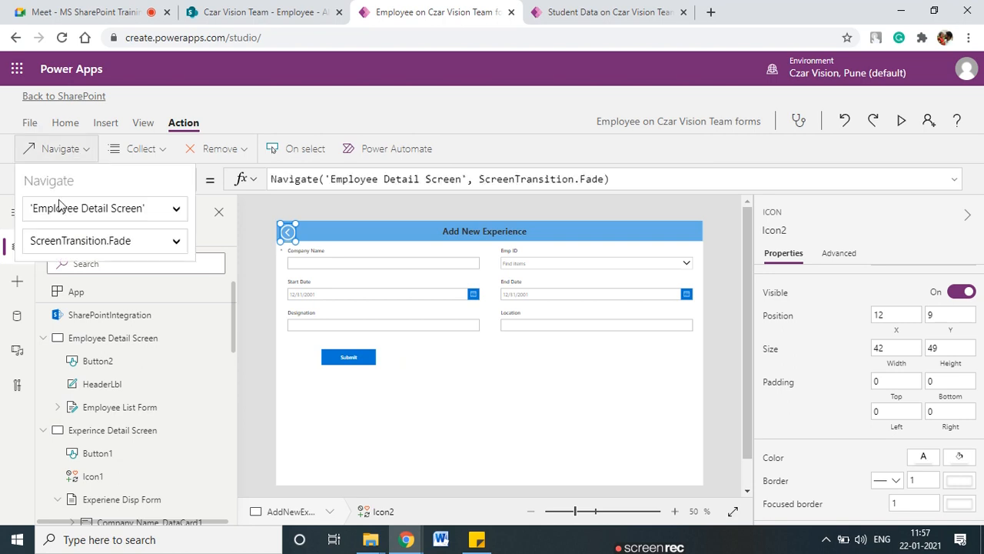
click(177, 210)
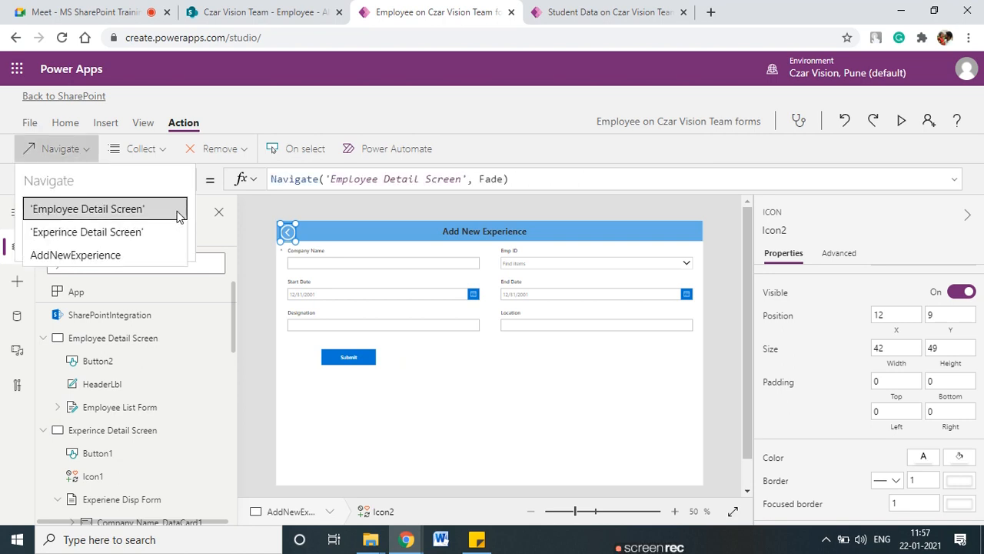
click(113, 238)
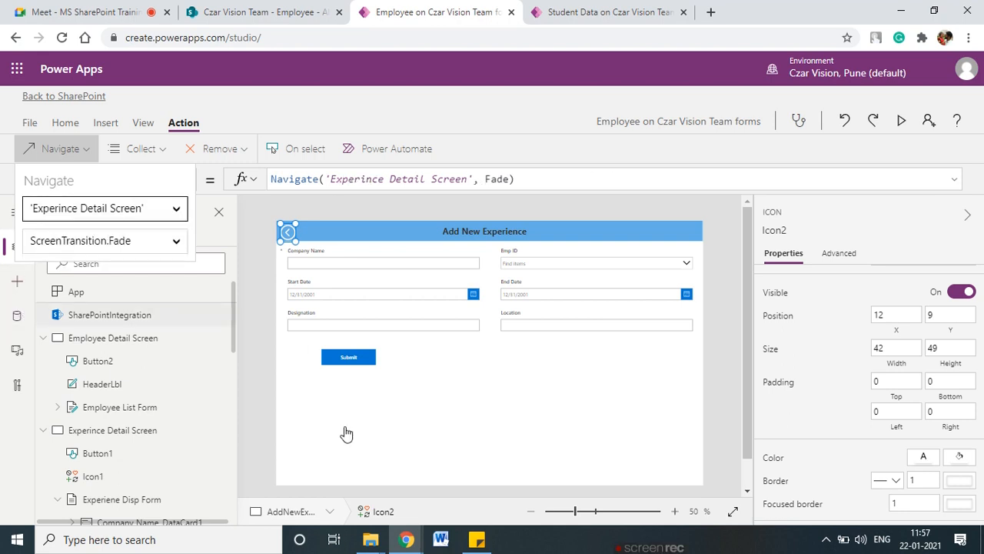
click(486, 450)
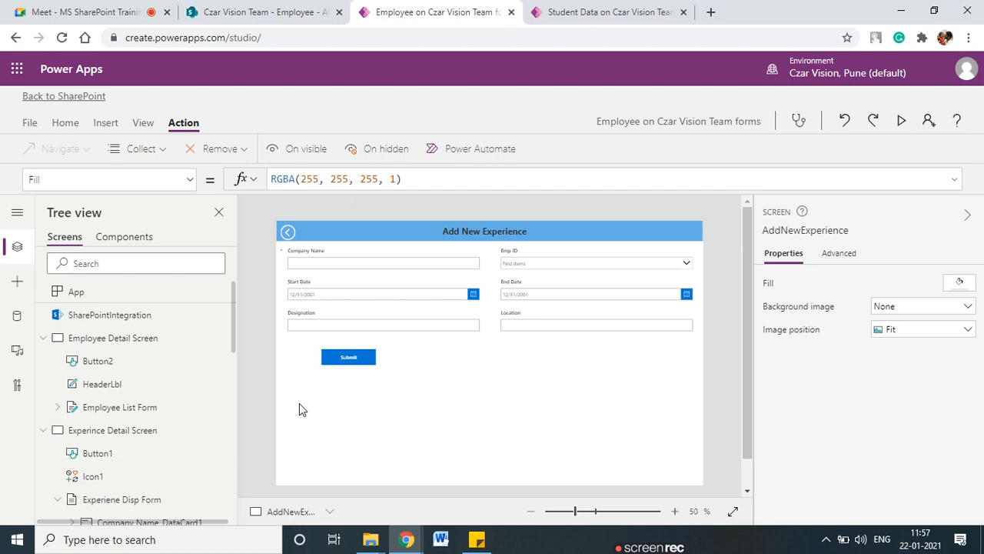
Replace the Submit button's OnSelect formula with the opening of a SubmitForm( call.
click(674, 511)
drag(398, 491, 372, 491)
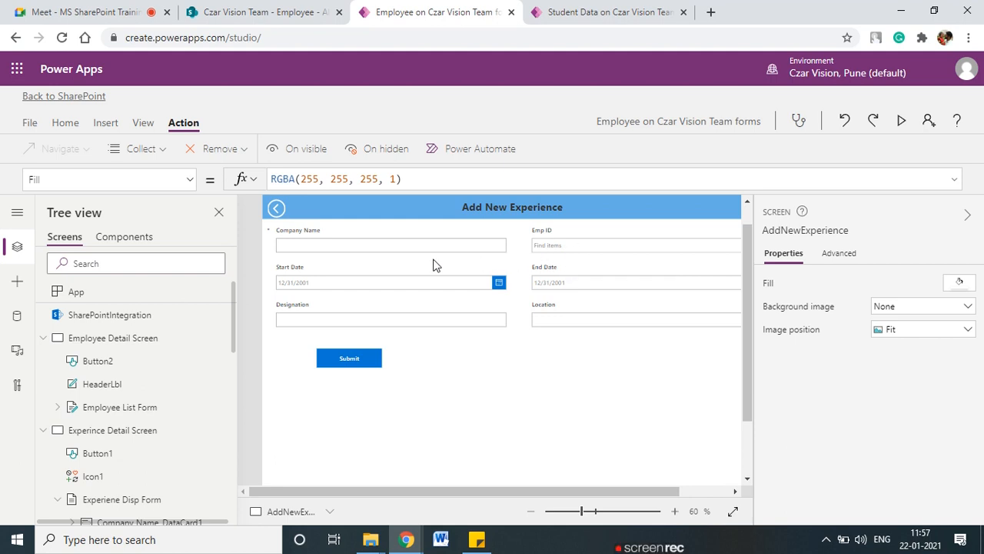
click(342, 363)
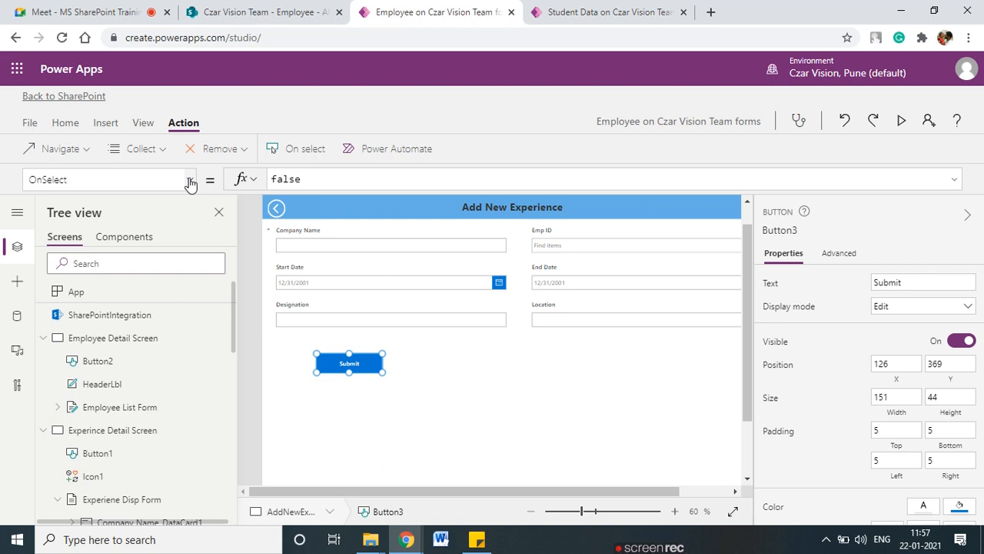
click(327, 179)
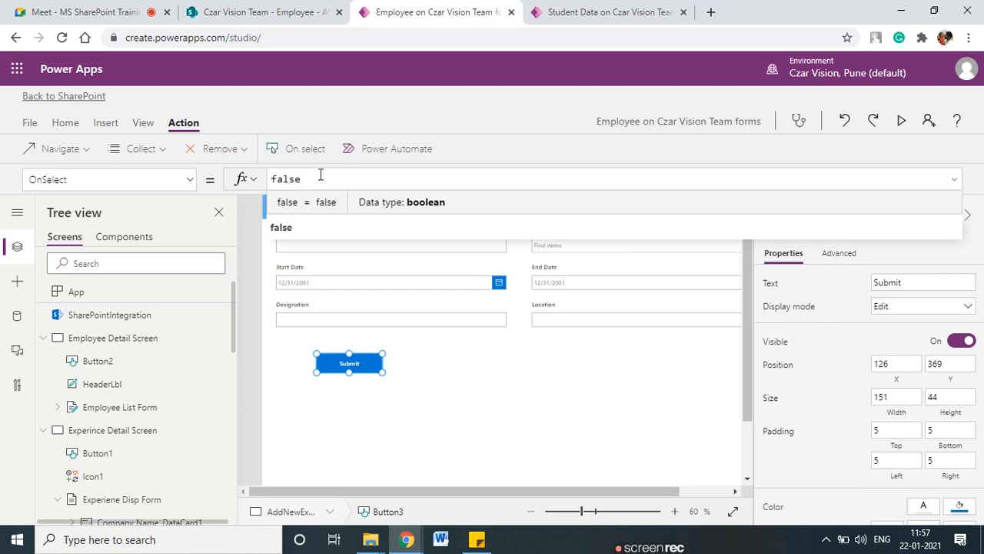
drag(320, 177, 238, 179)
text(submi)
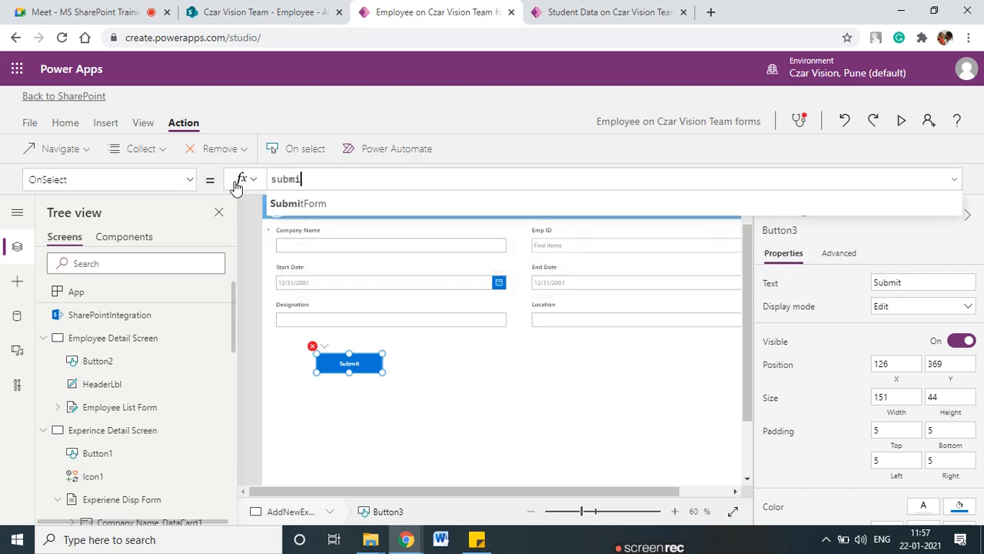
click(298, 203)
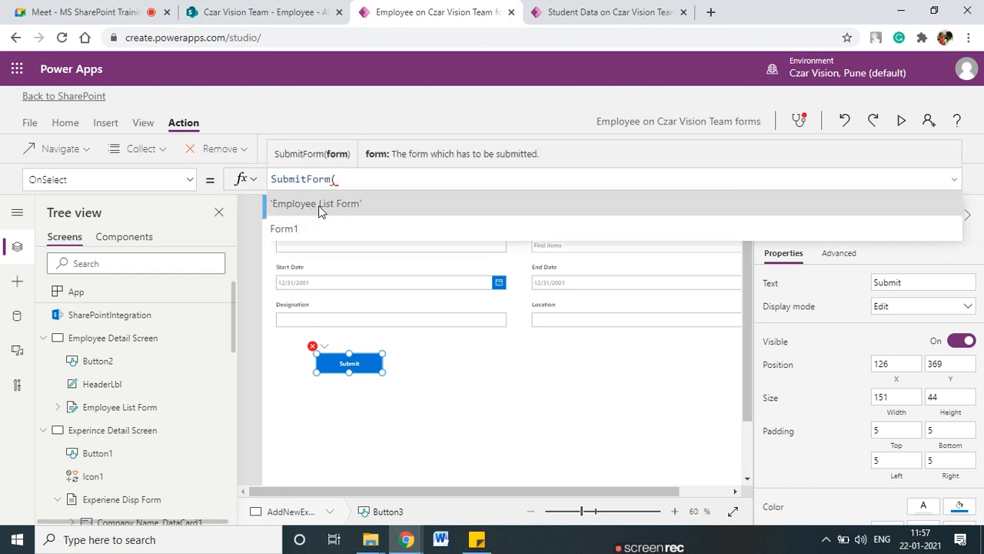
Rename the Form1 edit form on the AddNewExperience screen to frm_NewExpForm.
click(460, 407)
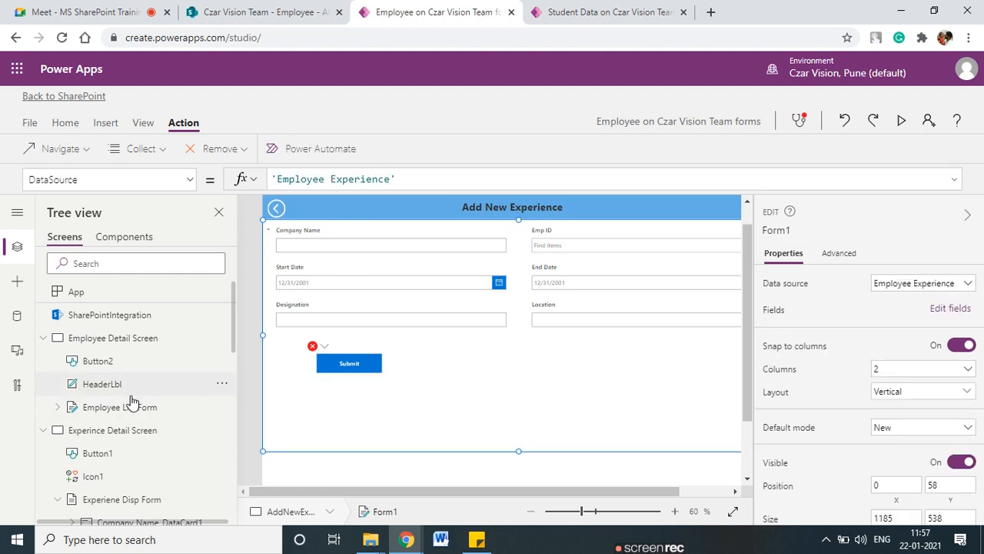
scroll(131, 401, down, 10)
scroll(130, 418, down, 2)
scroll(128, 417, up, 4)
click(43, 450)
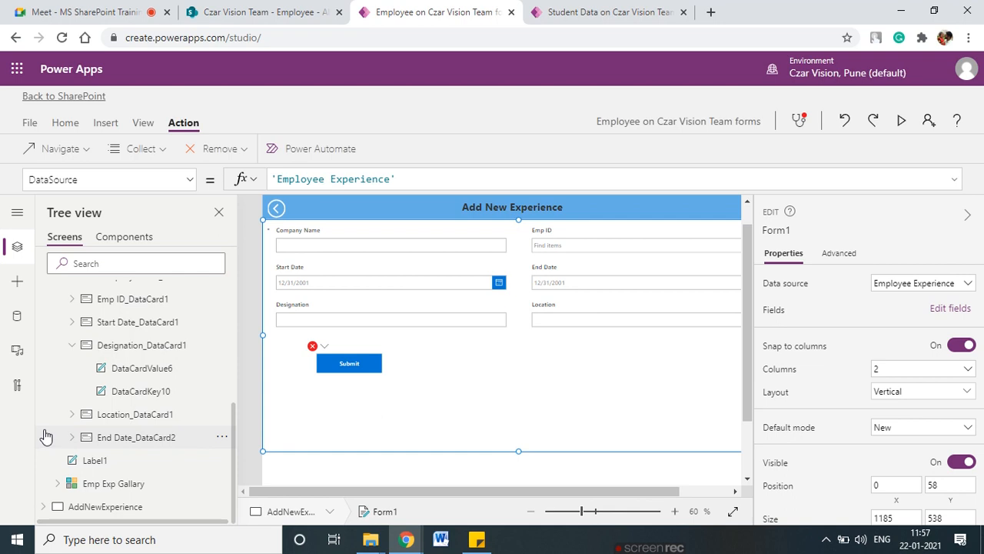
click(43, 430)
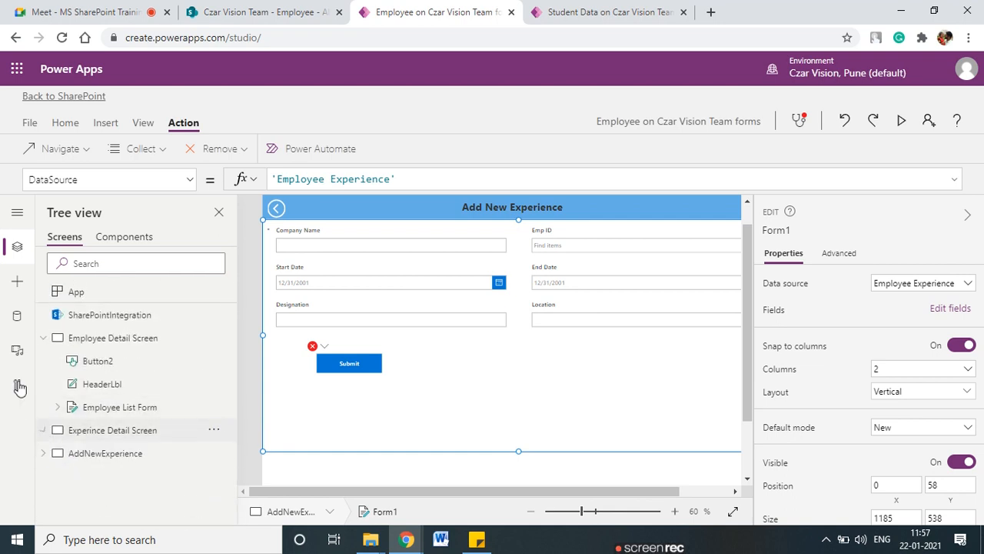
click(44, 339)
click(44, 383)
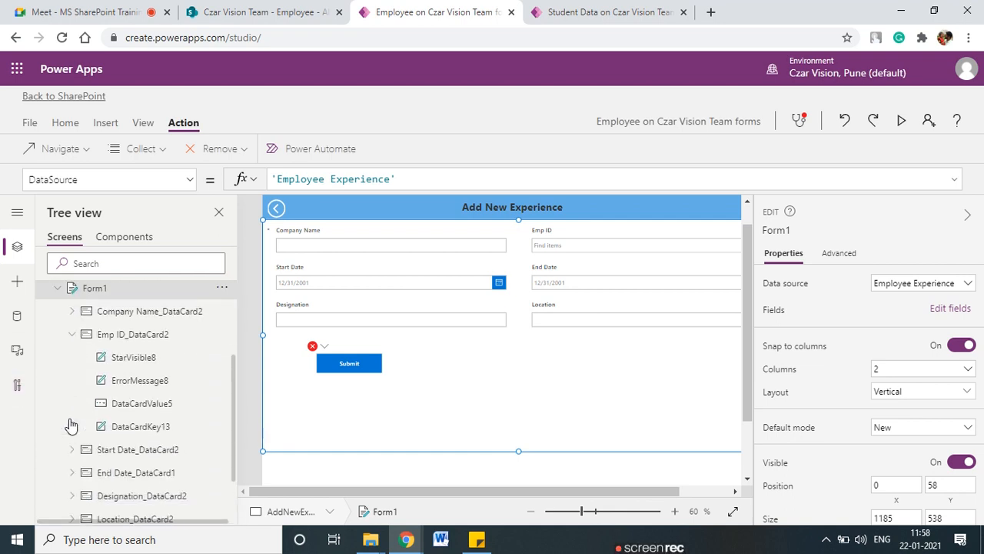
click(222, 286)
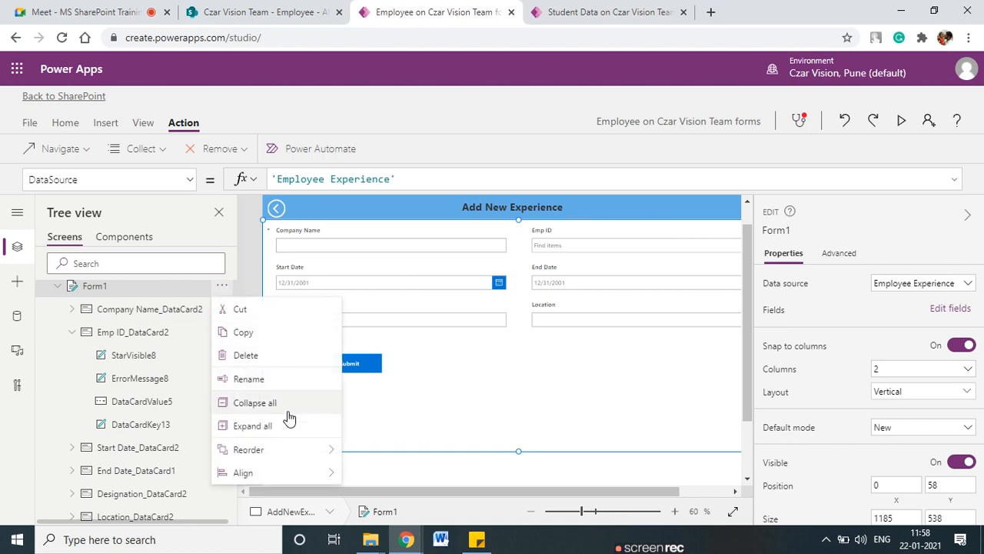
click(276, 380)
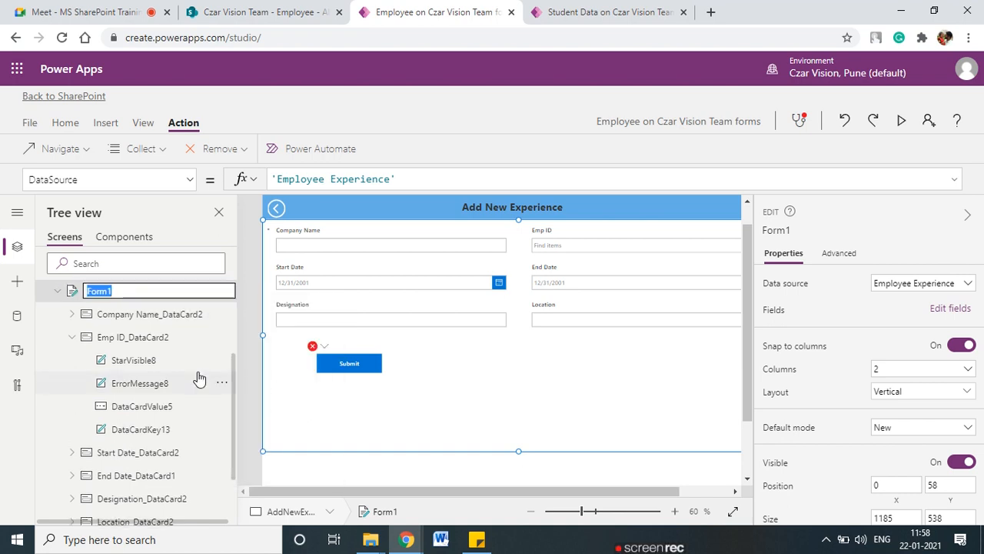
text(frm)
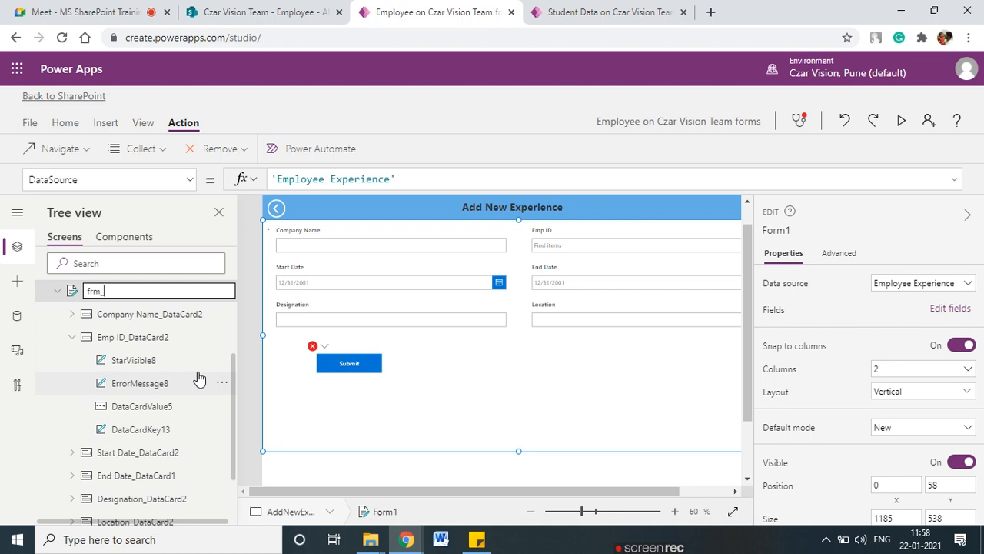
text(_New)
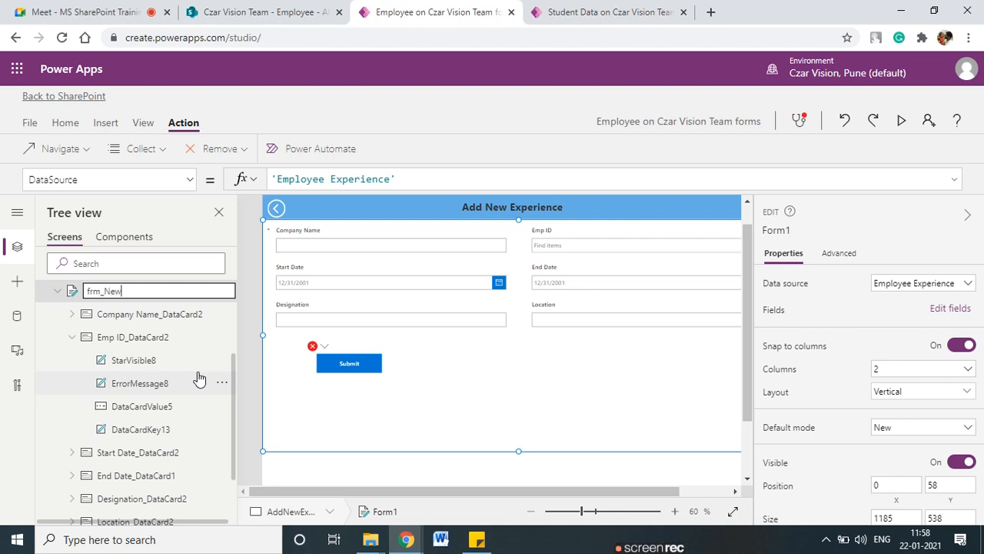
text(ExpForm)
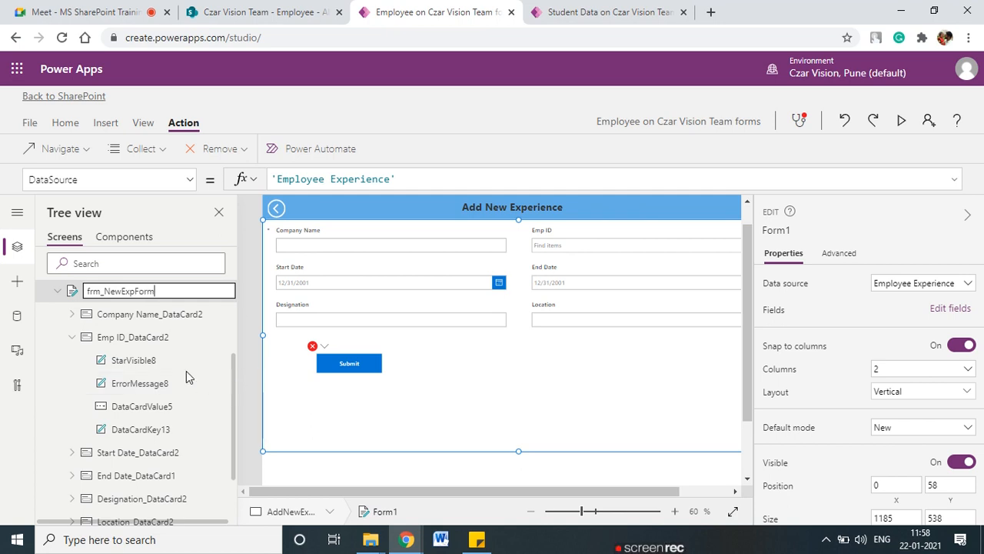
key(Return)
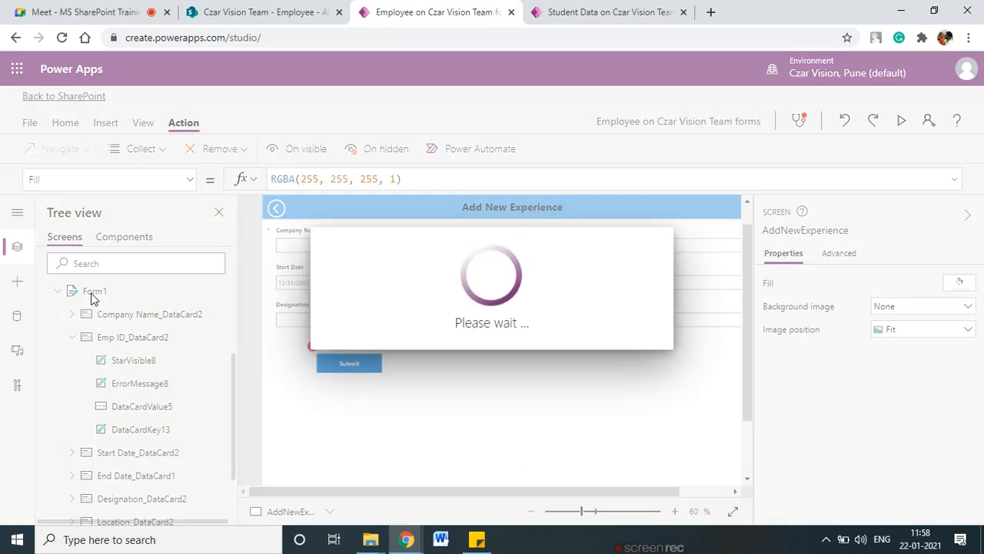
Rename the Emp ID card's combo box in frm_NewExpForm to dc_EmpID_AddExp.
scroll(91, 315, down, 2)
scroll(92, 327, up, 5)
scroll(111, 423, down, 2)
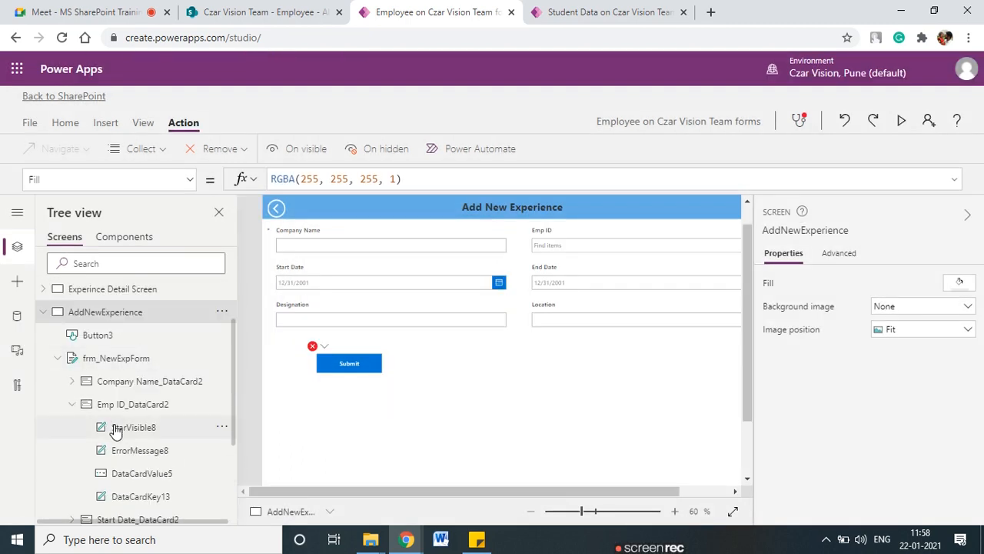
scroll(98, 399, down, 2)
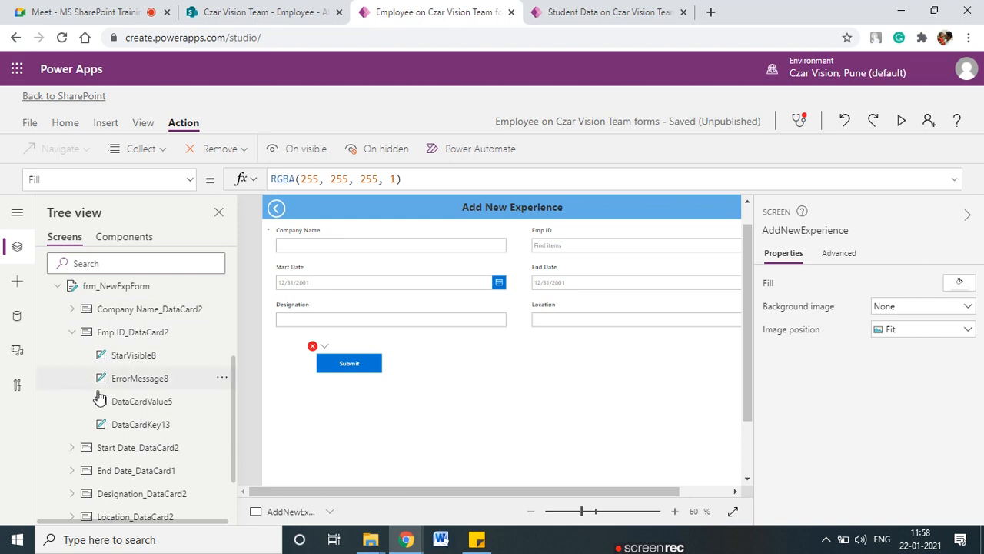
click(219, 406)
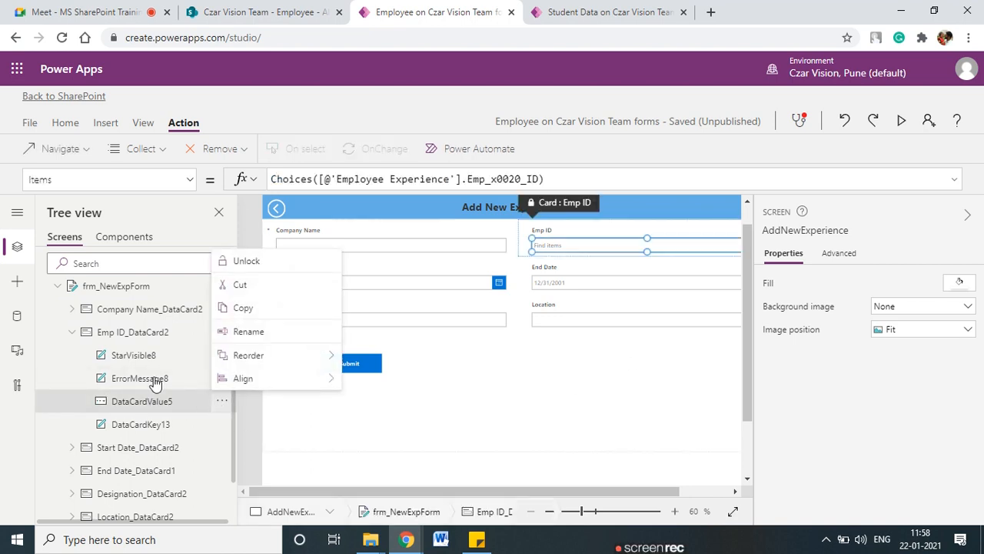
click(249, 331)
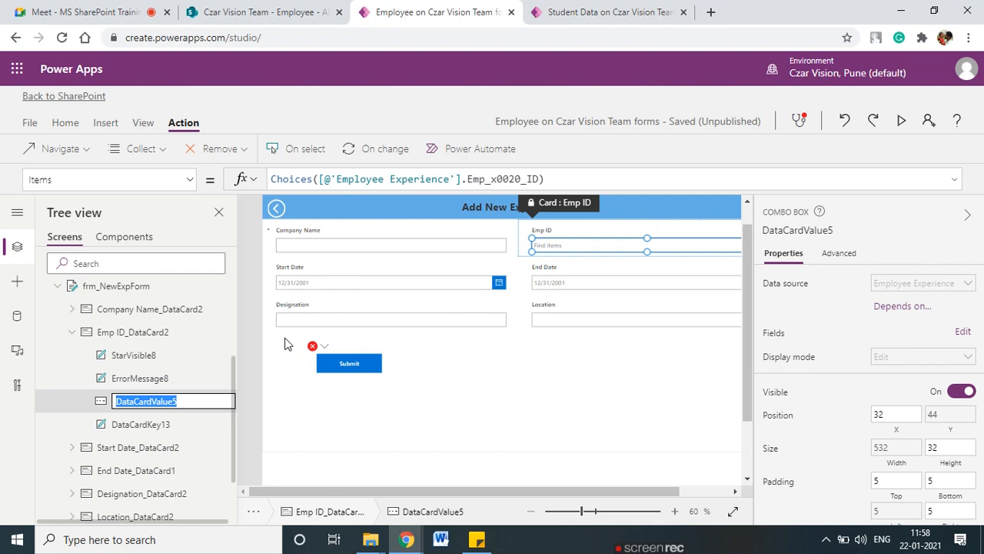
text(dc_EmpID)
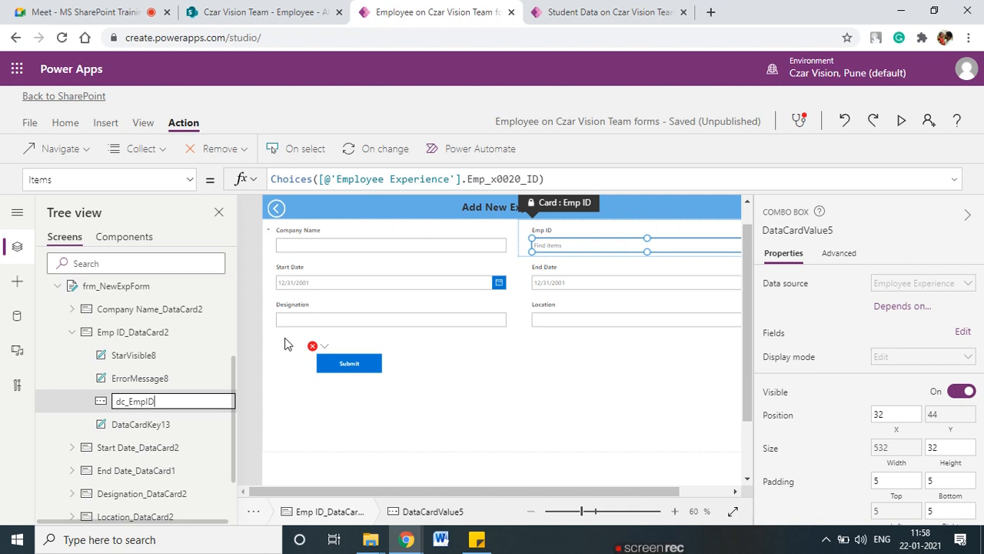
key(Left)
key(Left)
key(Left)
key(Left)
key(Right)
key(Right)
text(_Exp)
text(Ad)
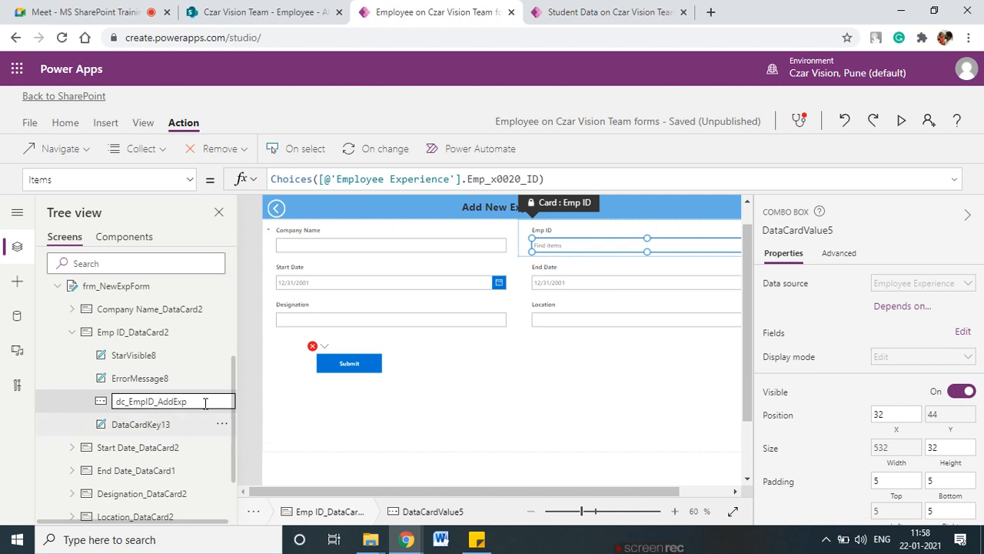
key(Return)
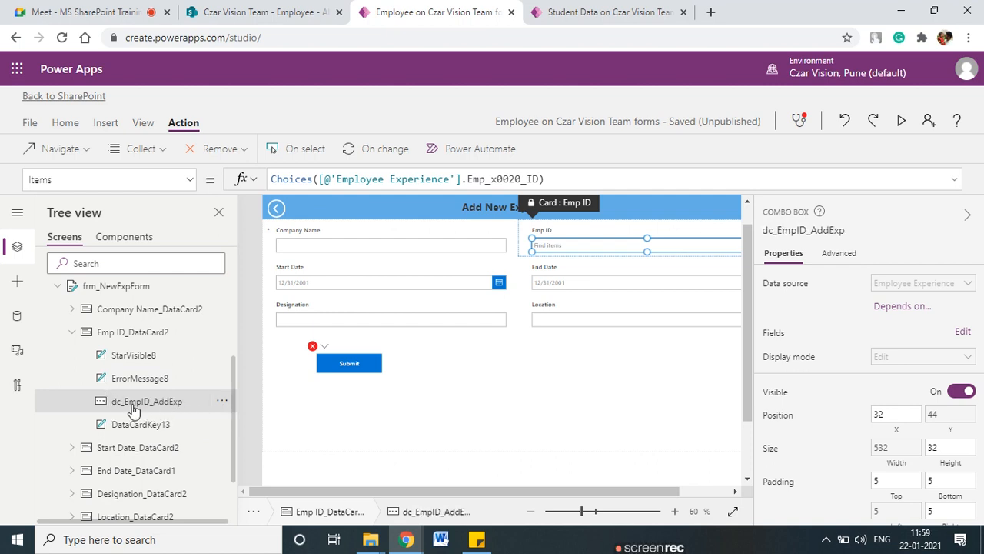
Examine the control names inside the Employee List Form's Title card and return to the Emp ID card in frm_NewExpForm.
scroll(106, 405, up, 3)
click(44, 338)
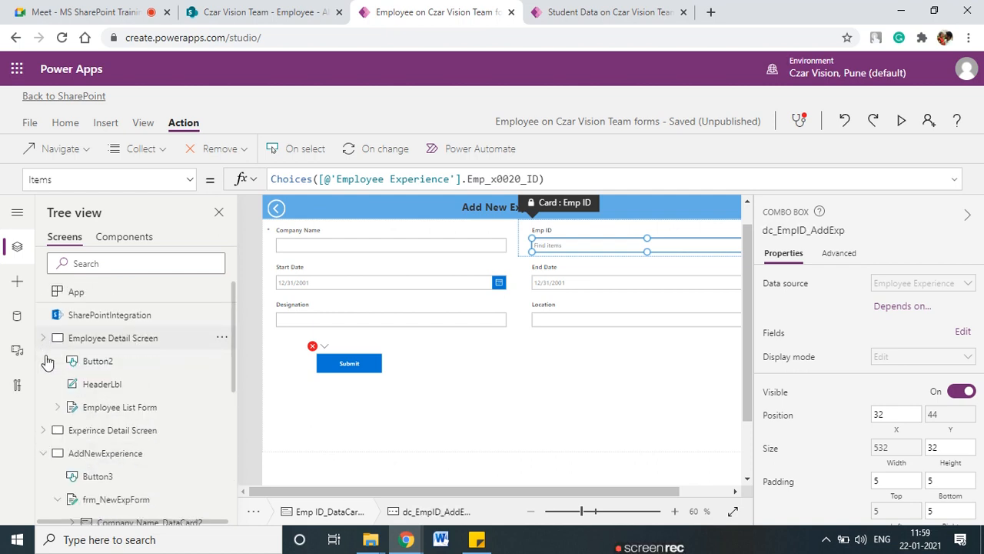
click(57, 407)
scroll(115, 453, down, 5)
scroll(115, 454, up, 3)
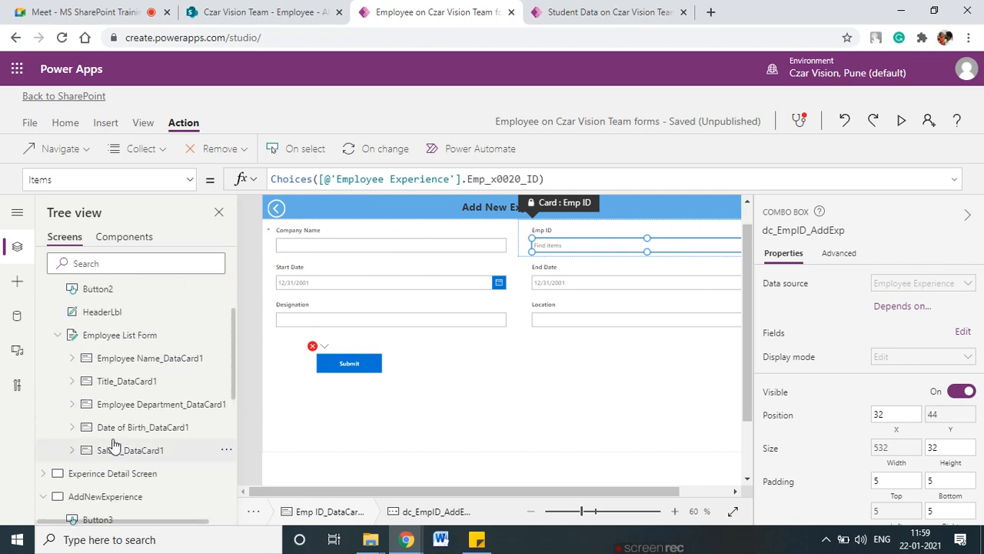
click(72, 382)
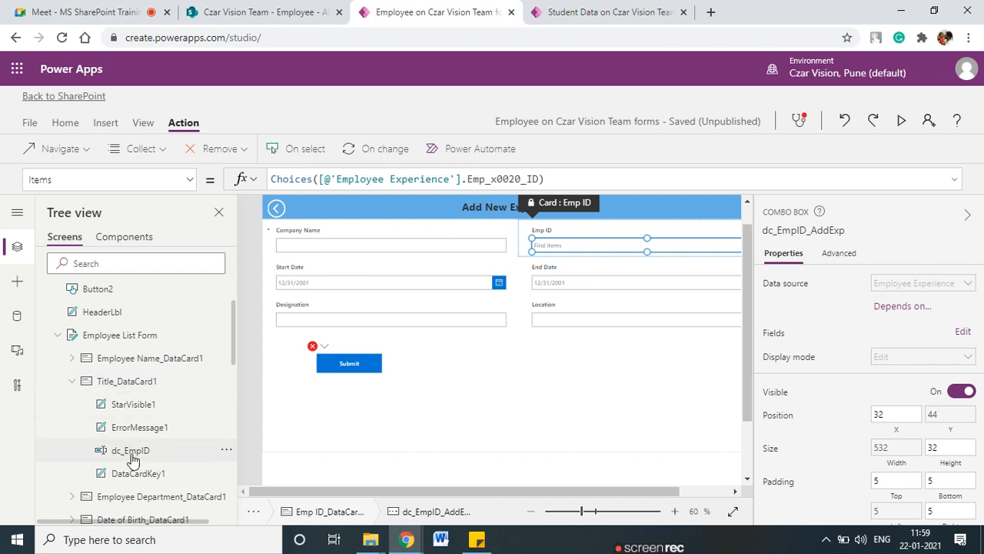
click(73, 383)
scroll(99, 442, down, 4)
scroll(100, 461, down, 3)
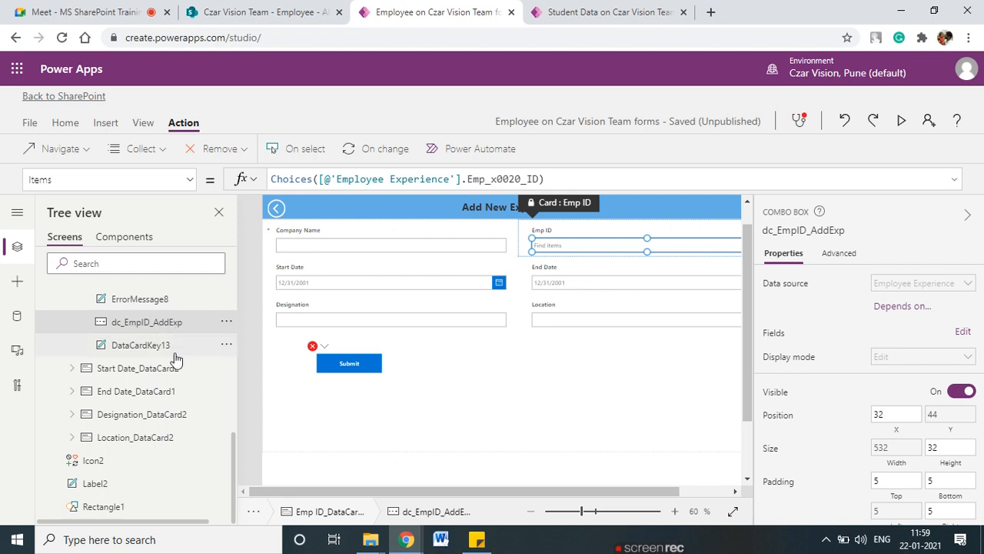
scroll(115, 370, up, 2)
scroll(108, 384, up, 2)
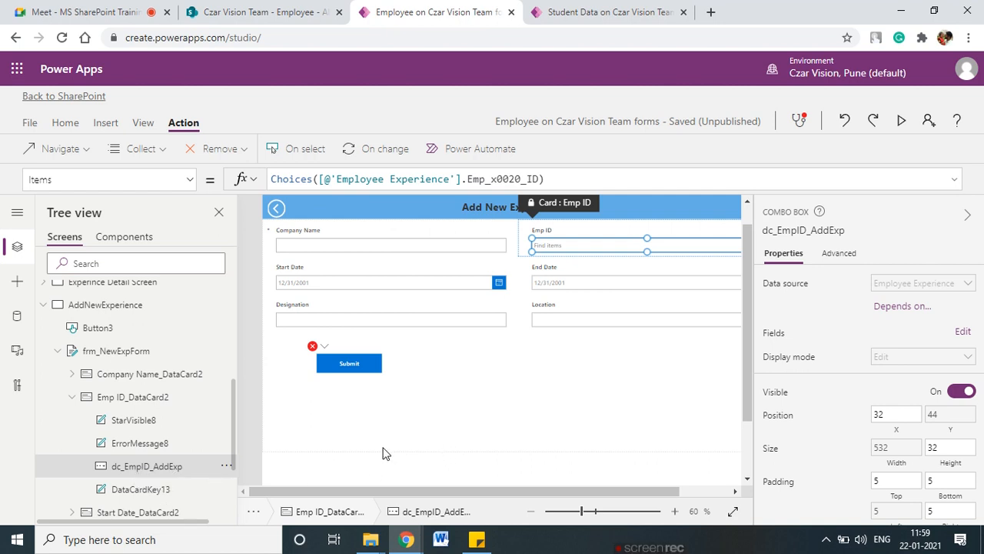
Complete the Submit button's OnSelect formula as SubmitForm(frm_NewExpForm).
click(364, 363)
click(356, 179)
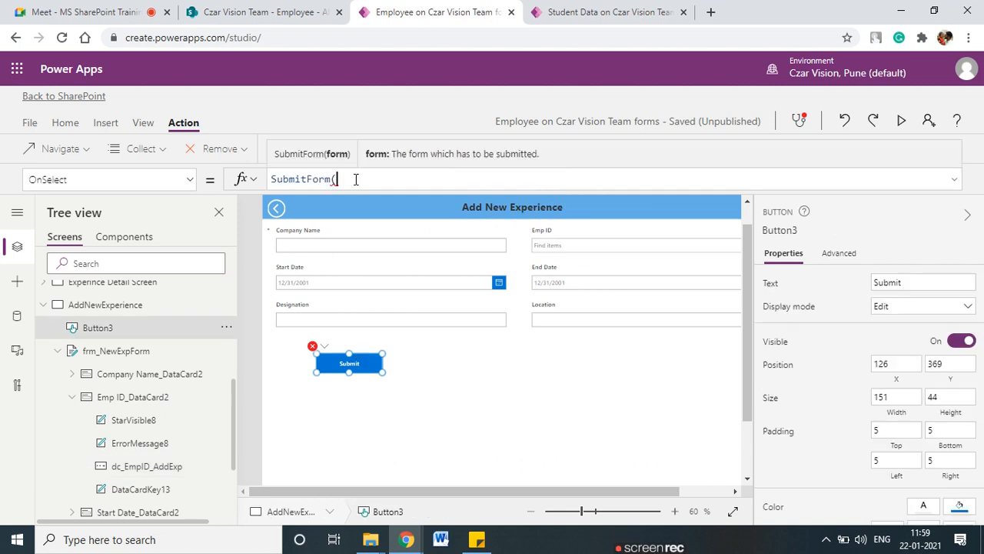
key(BackSpace)
text(()
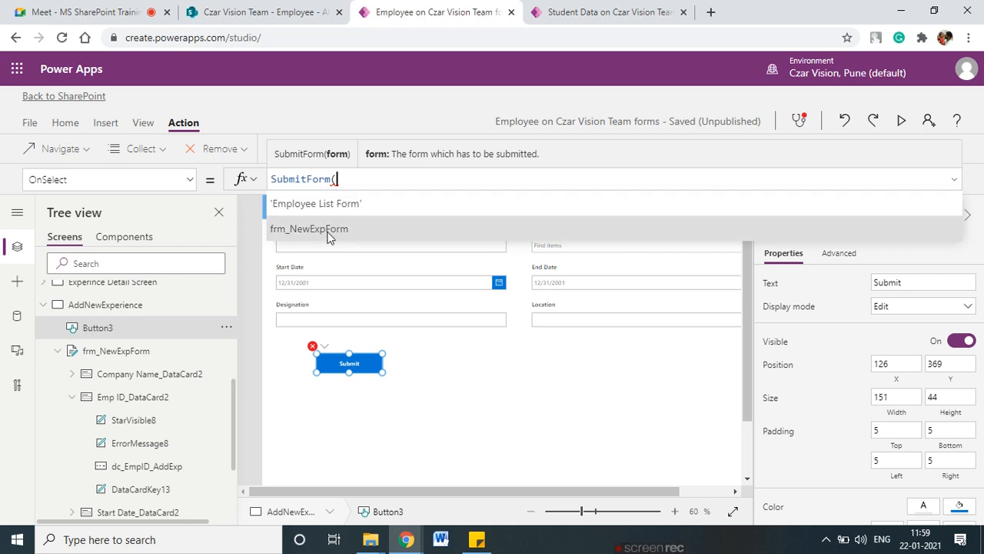
click(328, 234)
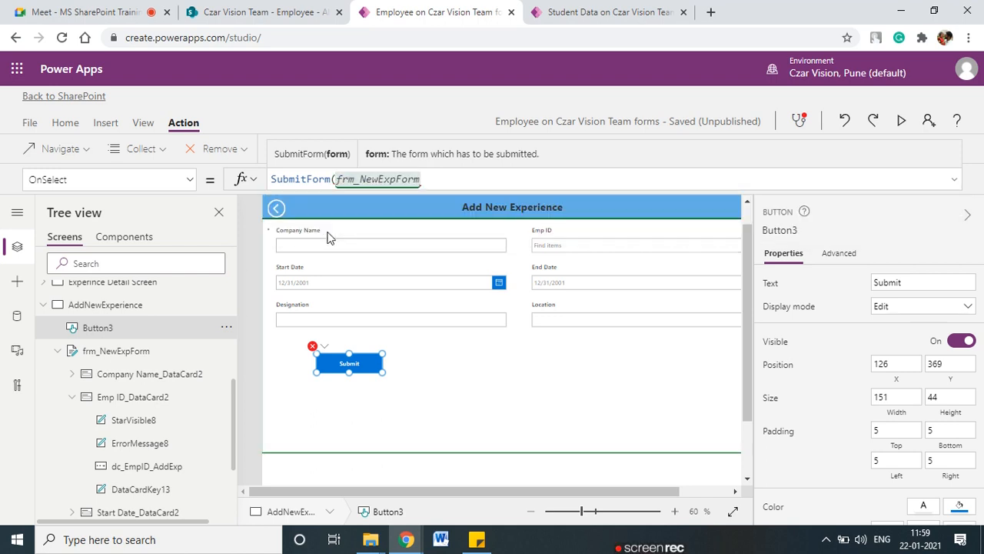
text())
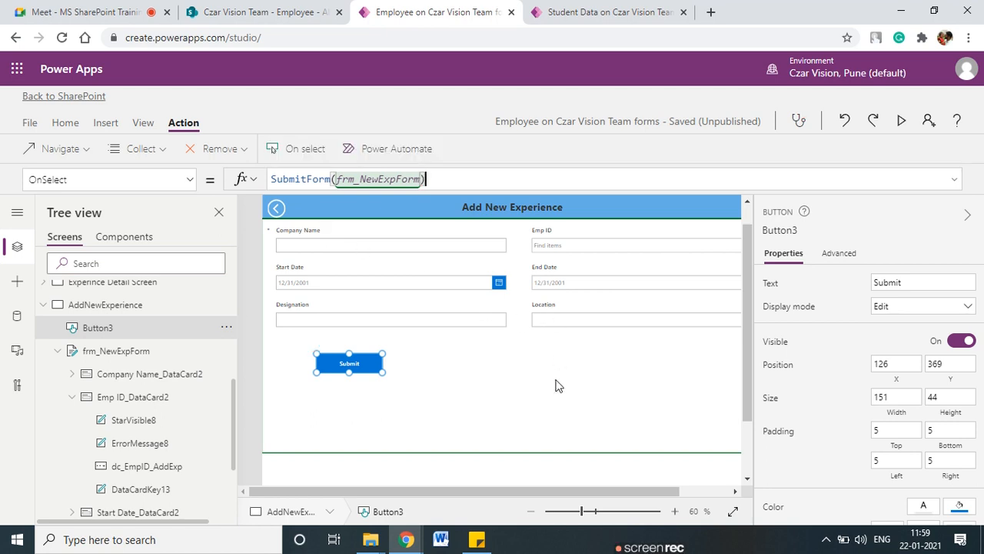
click(501, 491)
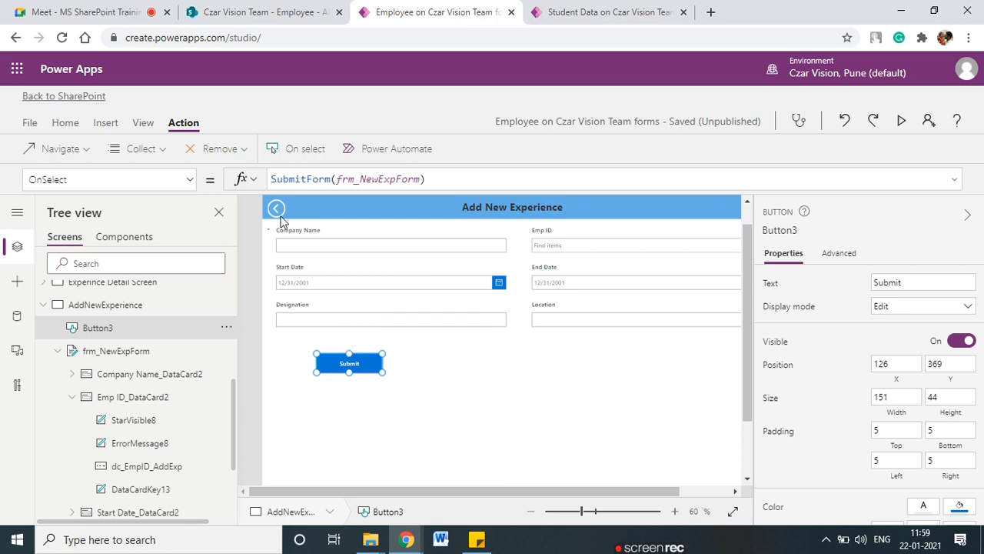
Collapse frm_NewExpForm in the screen tree and open the Experince Detail Screen.
drag(632, 491, 476, 482)
scroll(137, 451, down, 3)
scroll(138, 450, up, 3)
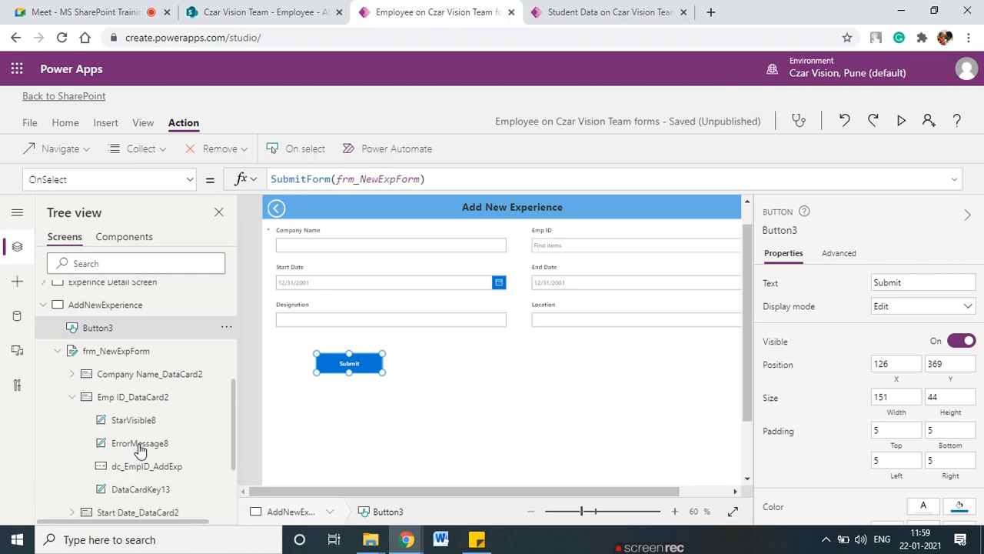
click(57, 351)
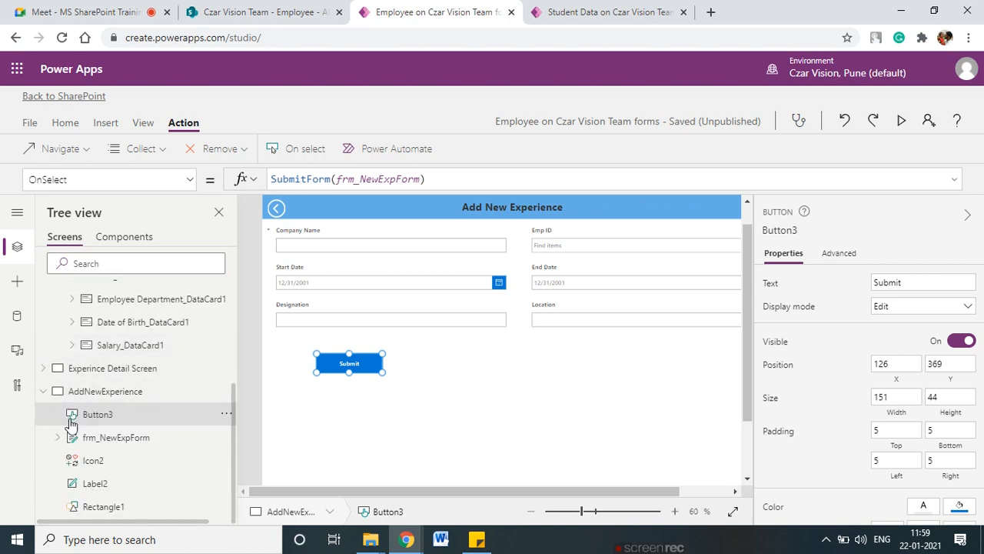
click(117, 368)
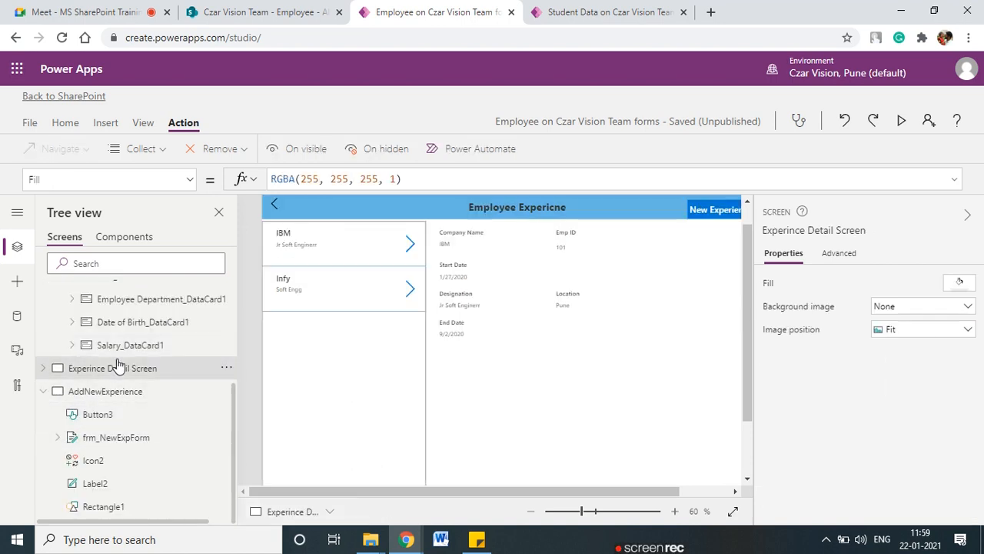
Save the customized form, publish it to SharePoint, and return to the Experince Detail Screen in the editor.
click(30, 124)
click(188, 339)
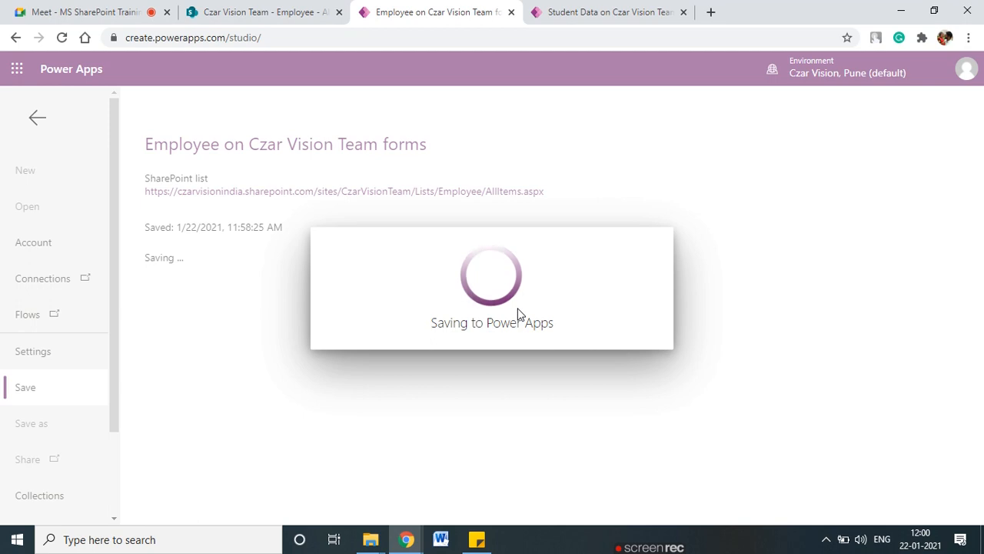
click(191, 327)
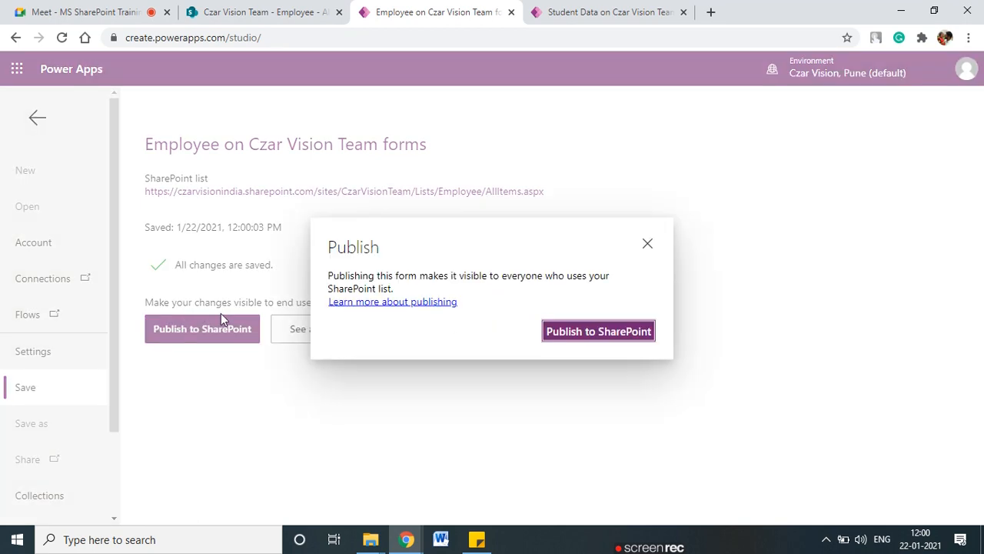
click(613, 332)
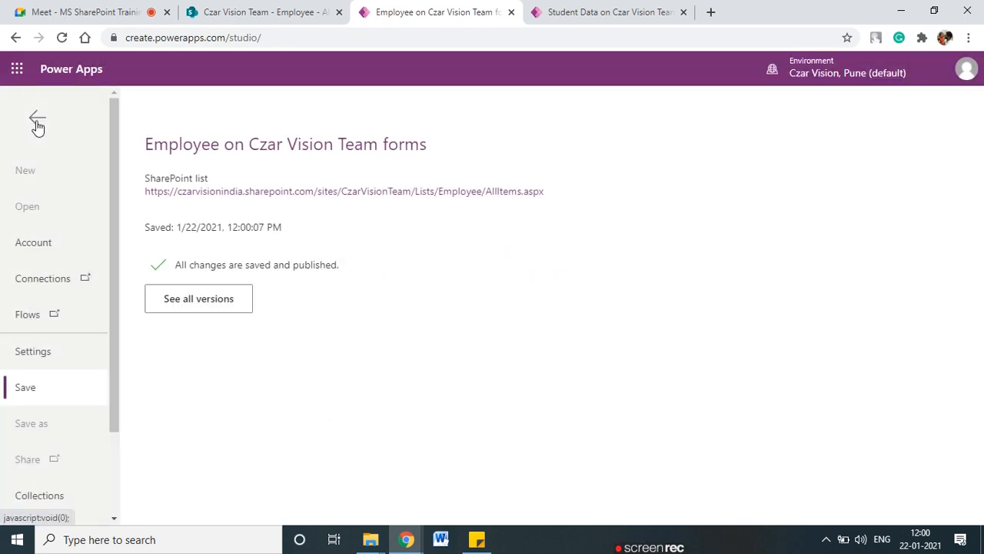
click(37, 123)
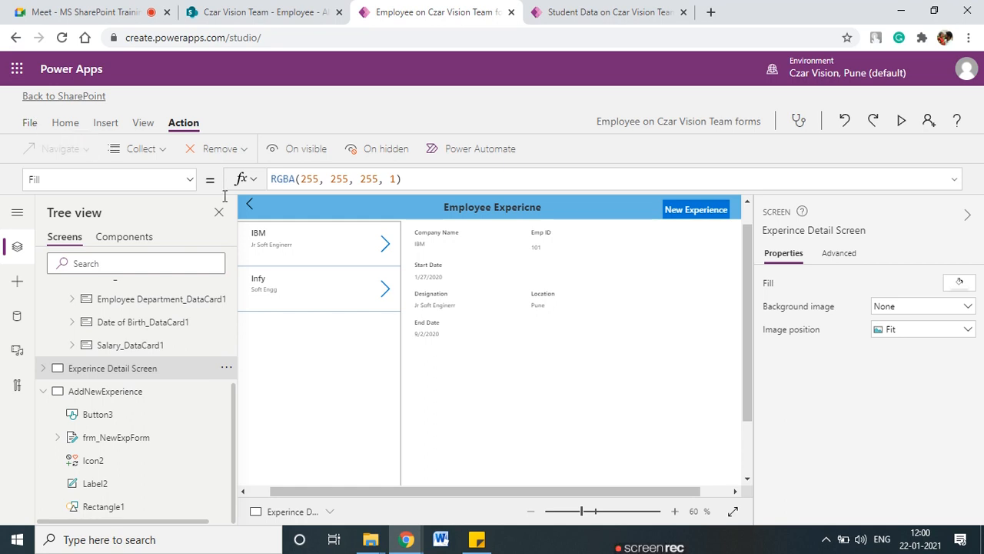
scroll(147, 355, up, 2)
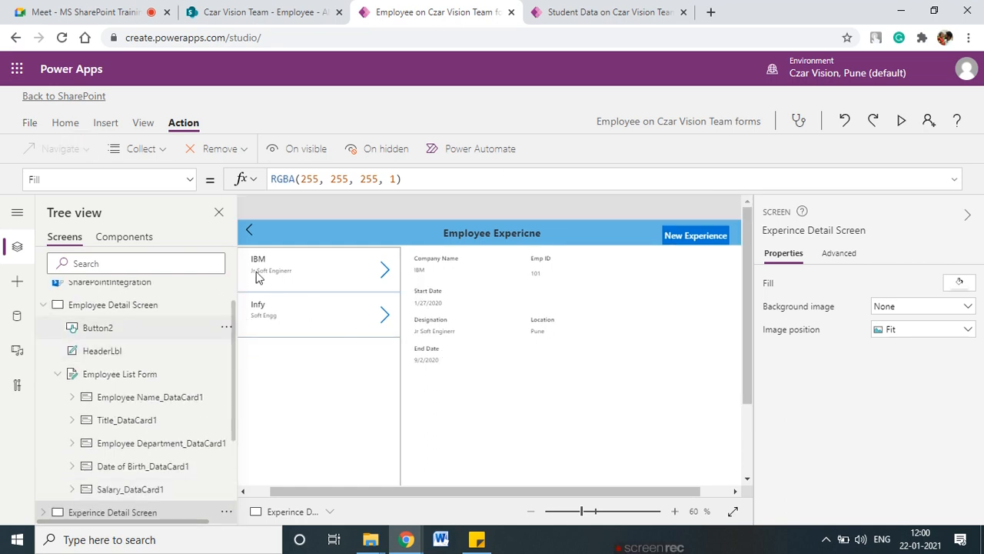
Switch to the SharePoint Employee list, reload it, and open the record with Emp ID 102 for editing.
click(249, 230)
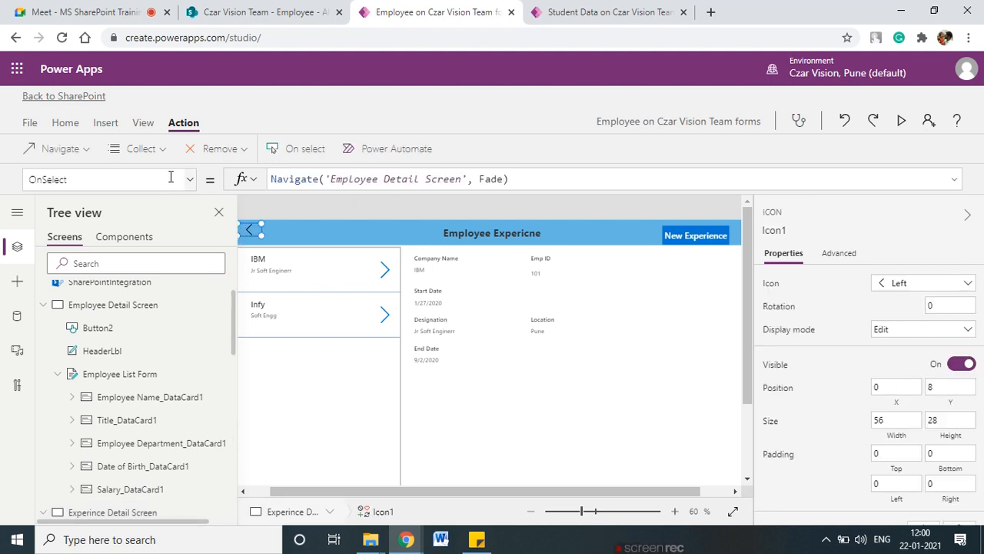
click(261, 11)
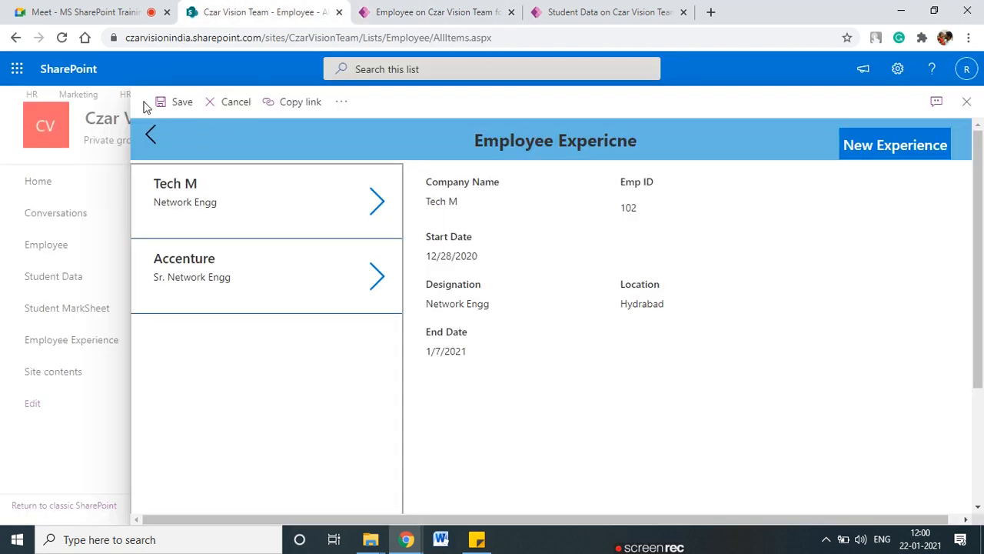
click(936, 101)
click(62, 37)
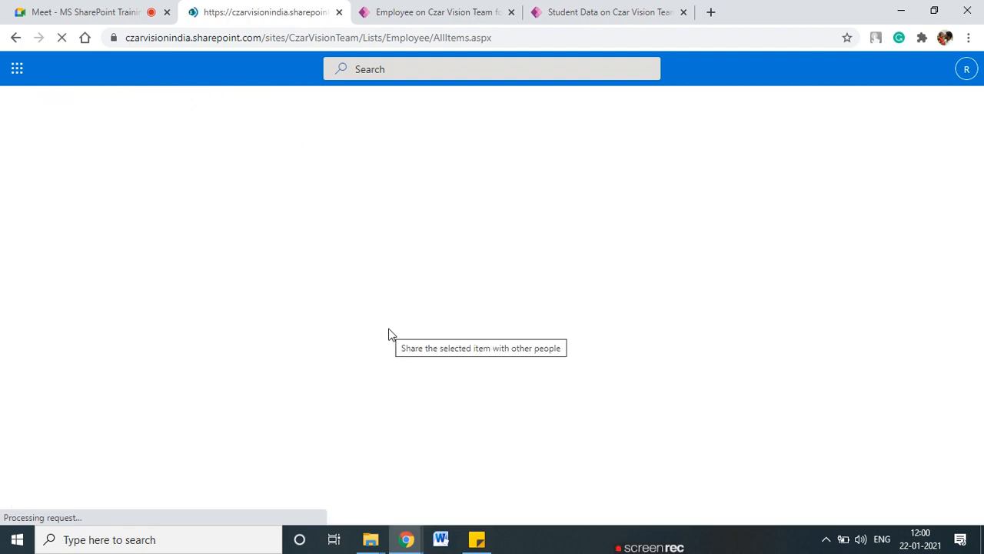
click(384, 337)
click(296, 187)
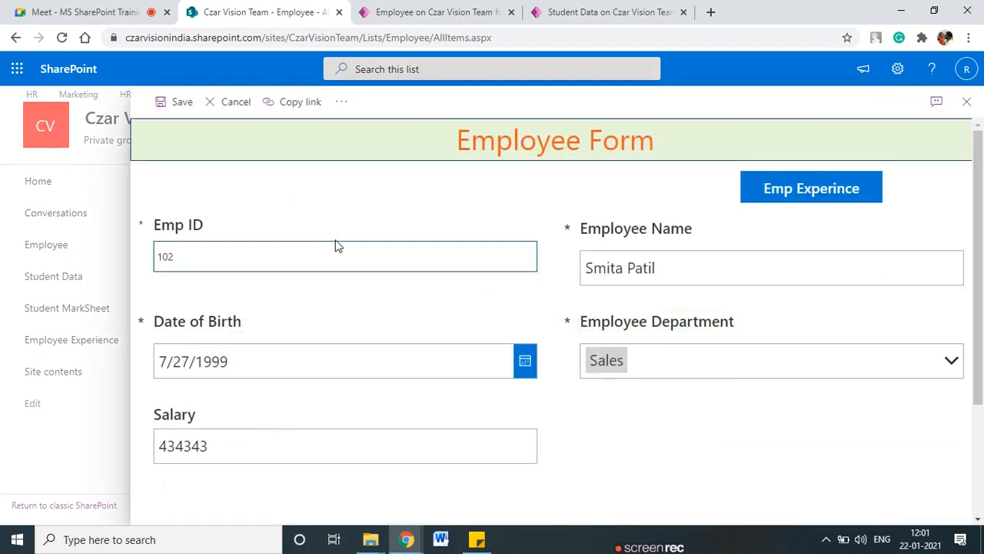
Start a new experience record from the employee's experience screen, with Company Name Test and Emp ID 102.
click(812, 192)
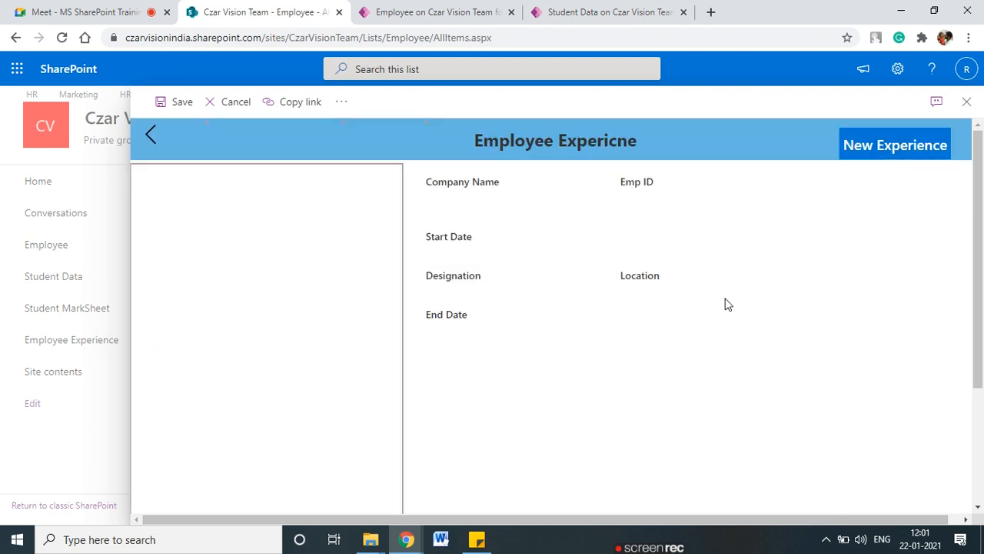
click(886, 143)
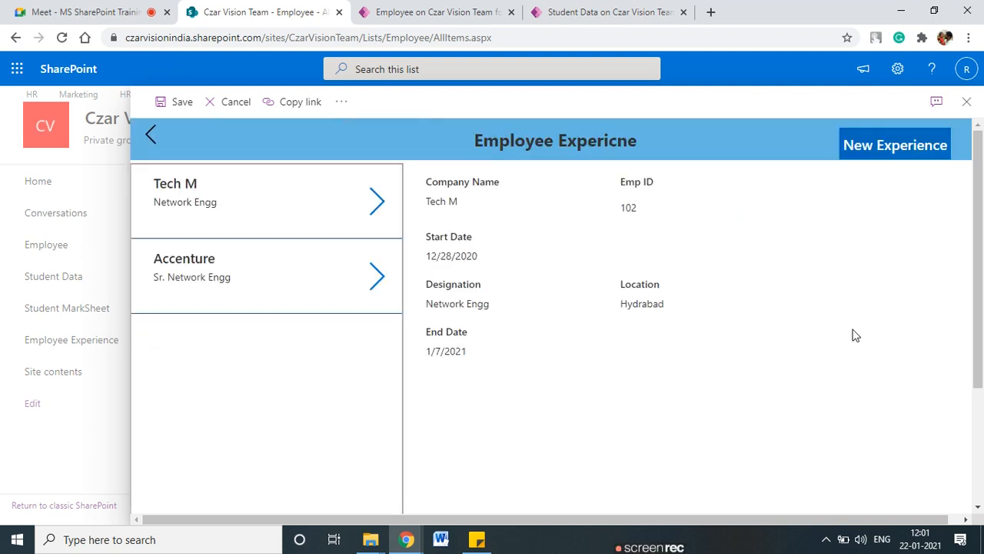
click(233, 206)
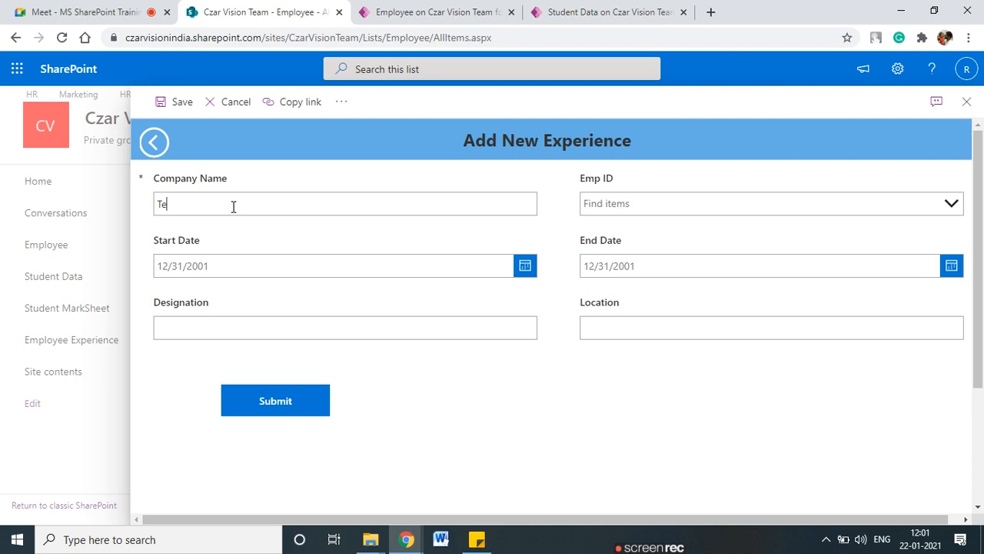
click(683, 206)
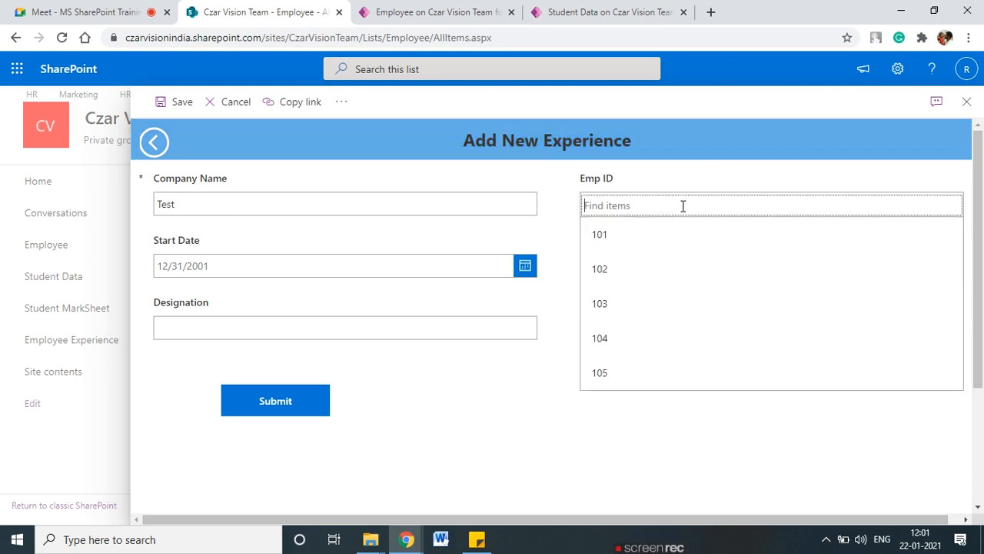
click(641, 273)
Set both the Start Date and End Date of the new experience record to 1/27/2021.
click(525, 269)
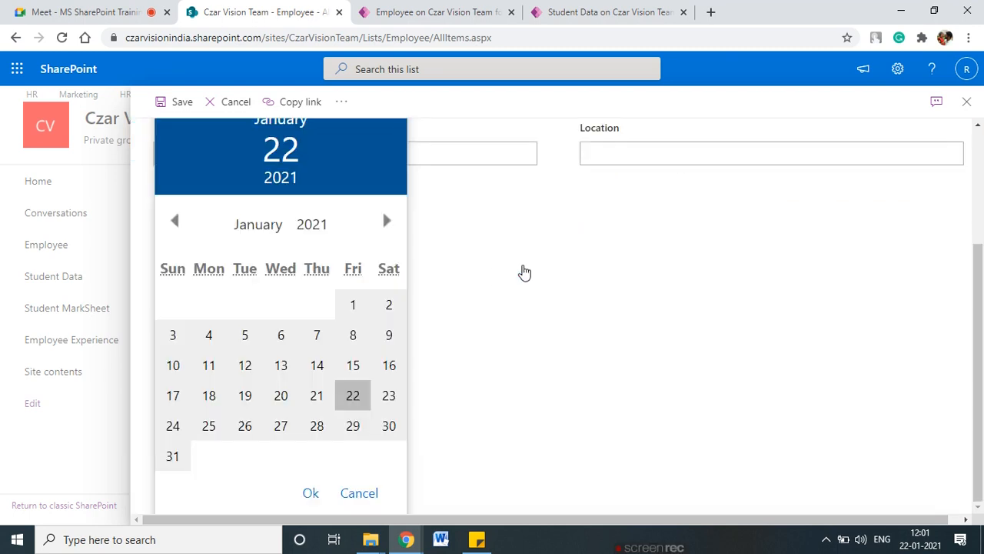
click(280, 425)
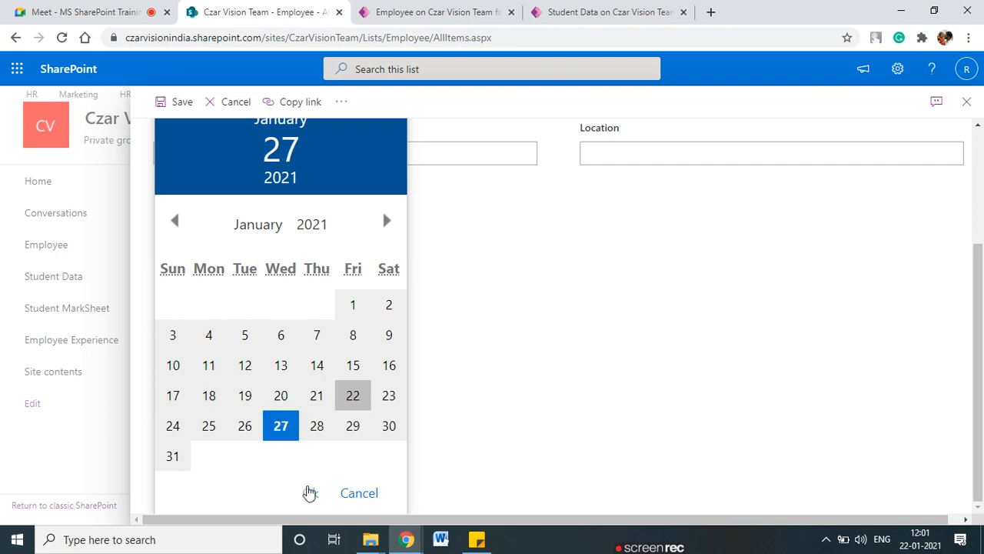
click(310, 493)
click(957, 273)
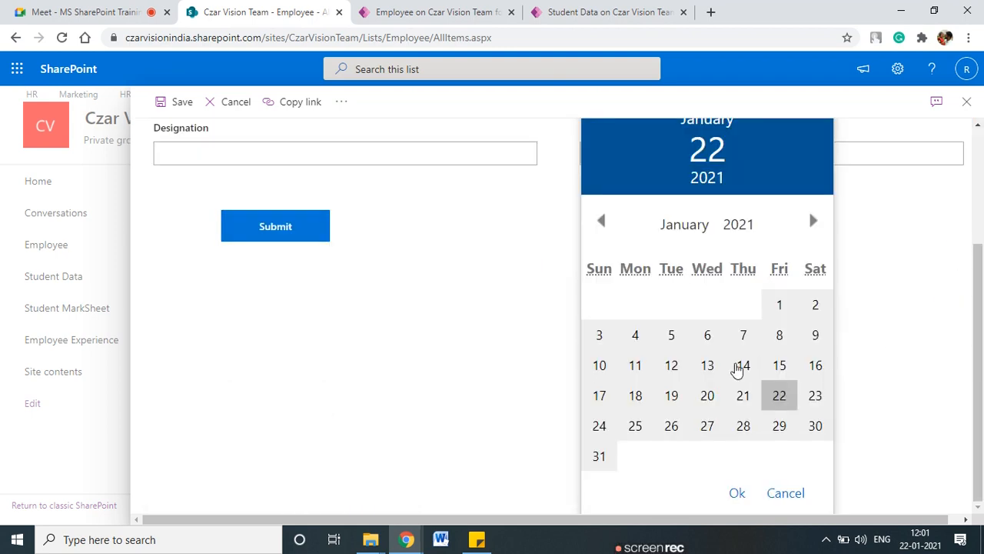
click(708, 426)
click(736, 493)
Enter Sof Engg as Designation and Mumbai as Location, and submit the new experience record.
click(273, 335)
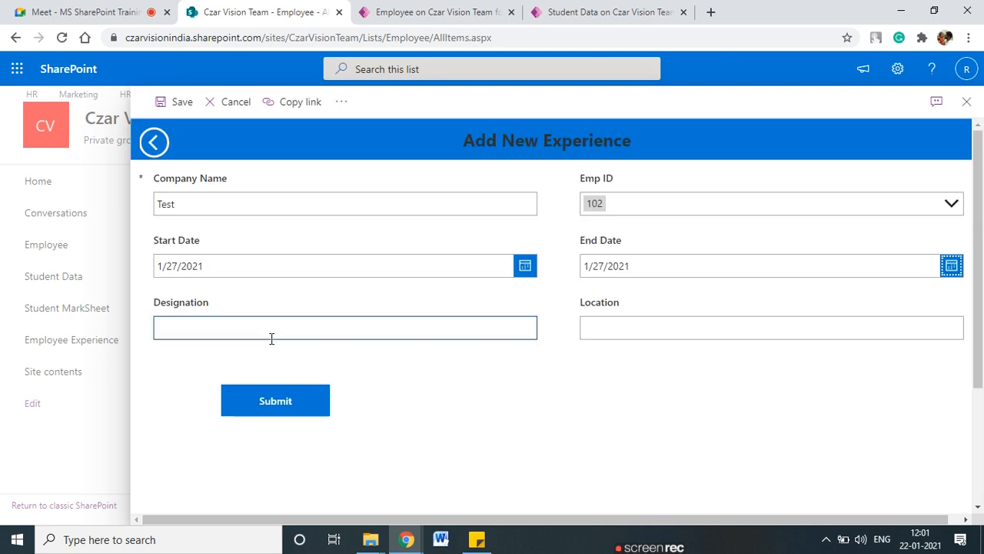
text(Sof Engg)
click(626, 327)
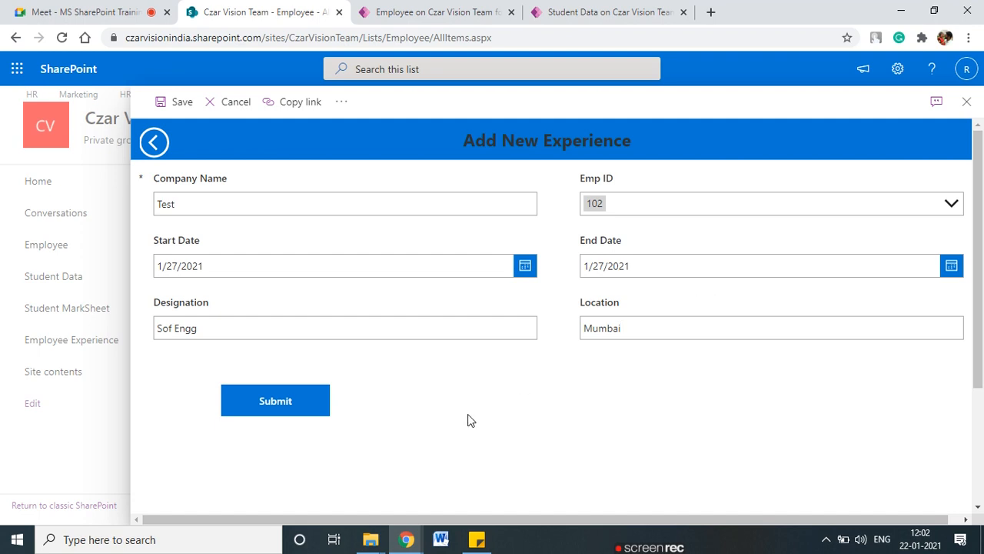
click(295, 408)
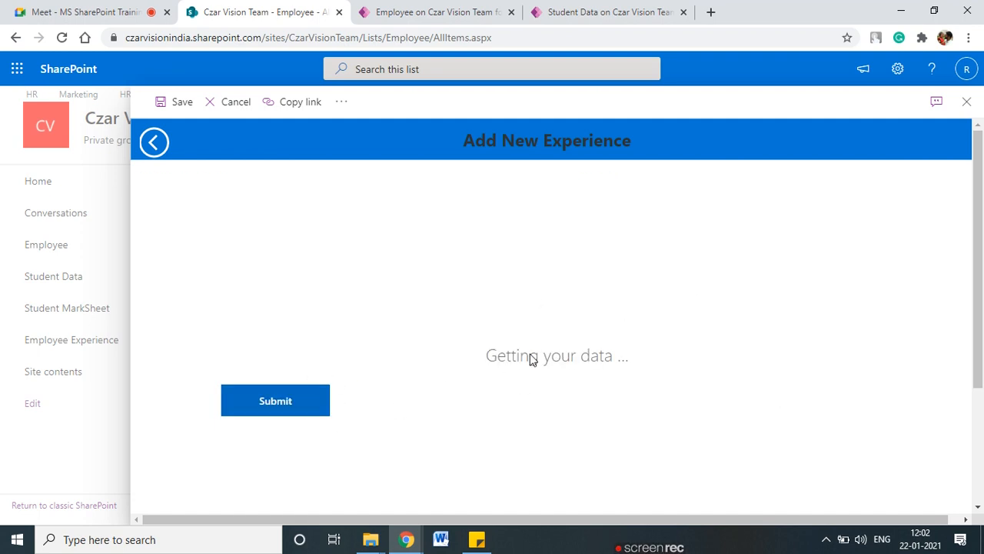
Review the Test entry in the employee's experience list and check how the Add New Experience screen reopens after submission.
click(156, 142)
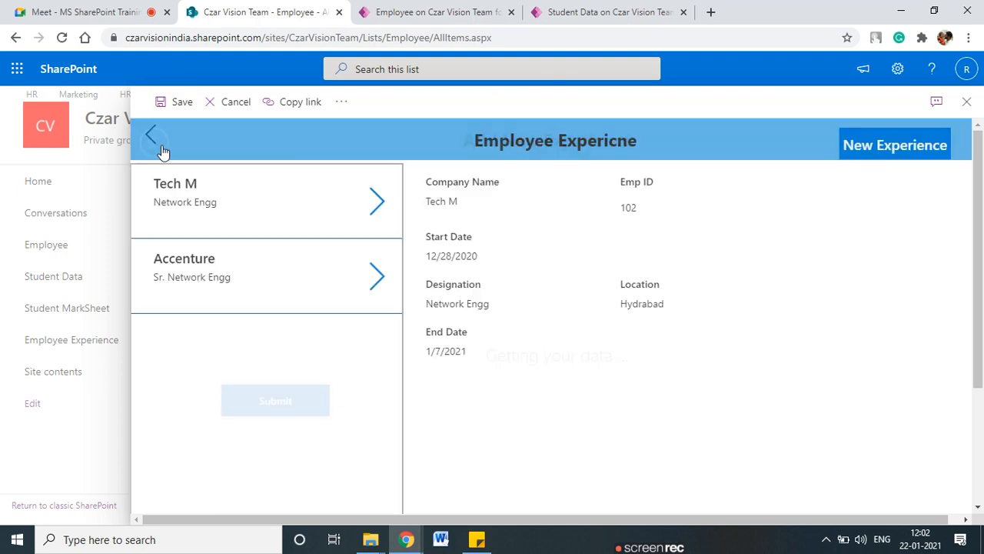
click(392, 357)
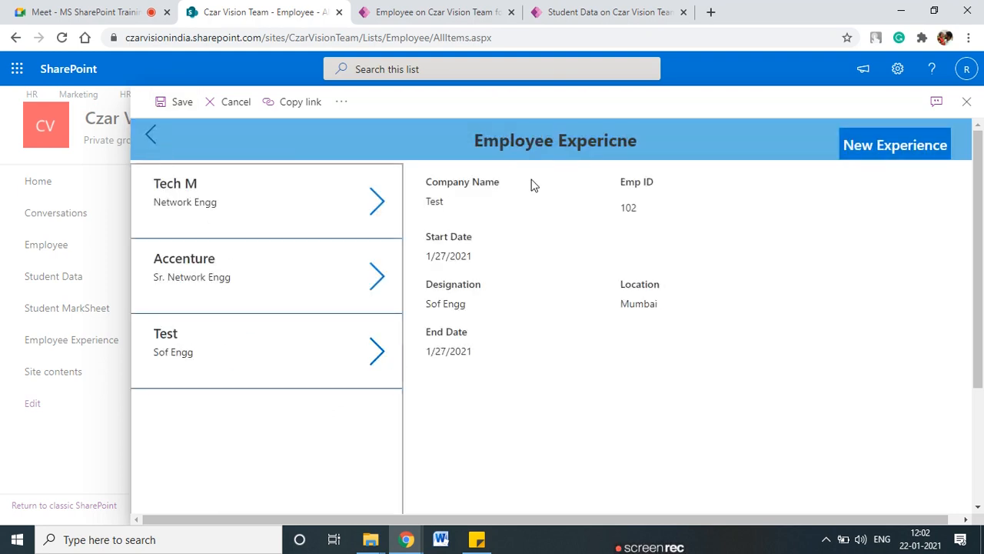
click(923, 151)
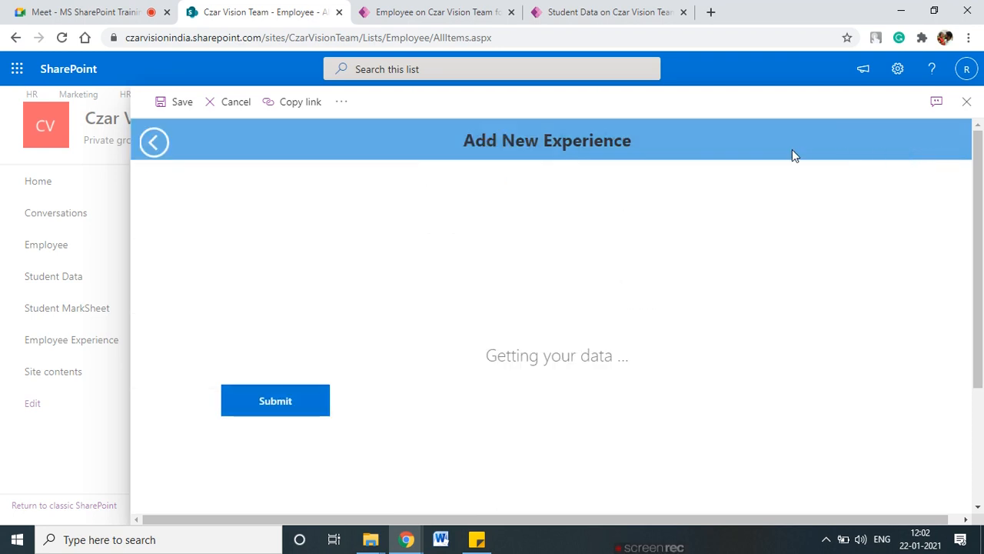
mouse_move(317, 350)
mouse_down()
mouse_move(254, 440)
mouse_move(295, 357)
mouse_move(204, 213)
mouse_up()
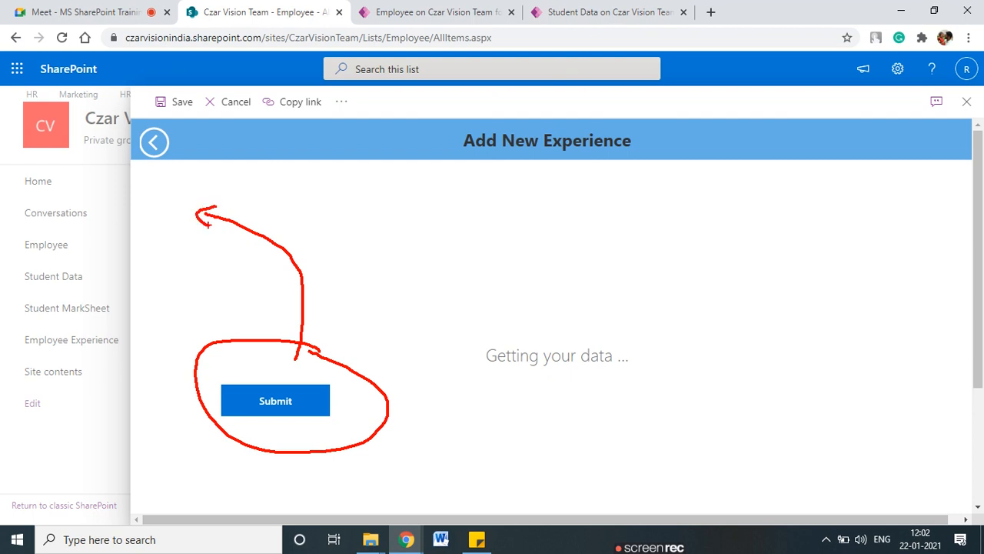
key(Escape)
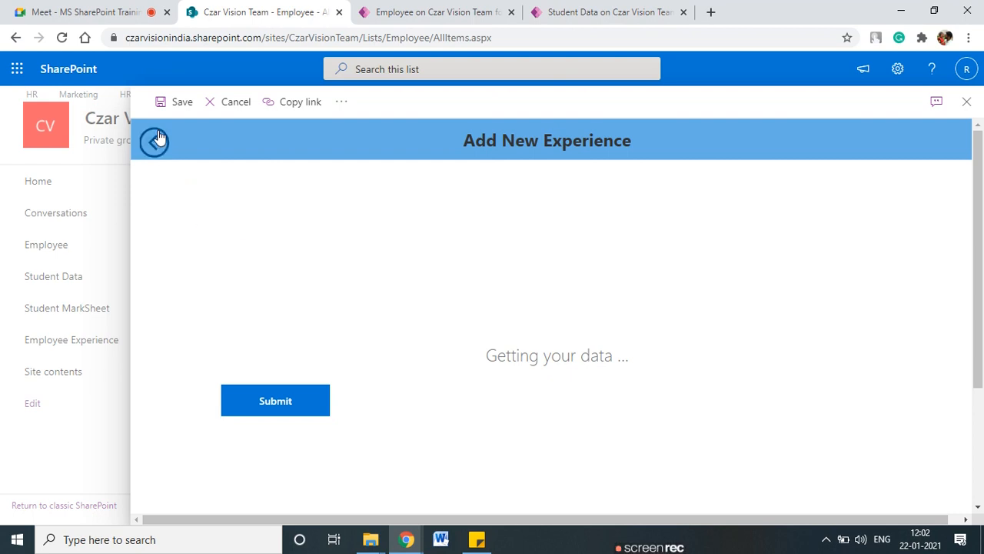
click(155, 142)
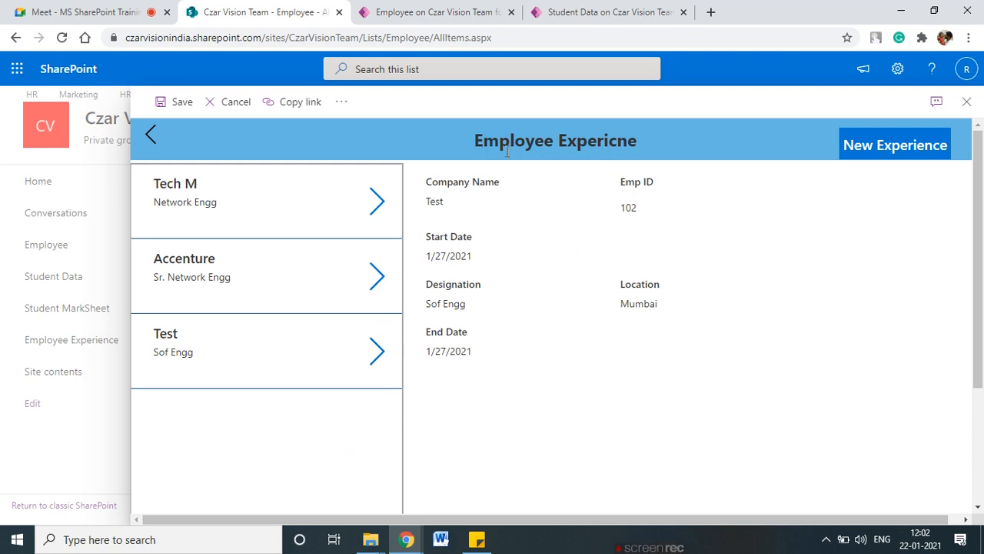
click(945, 149)
mouse_move(588, 306)
mouse_down()
mouse_move(552, 310)
mouse_move(563, 300)
mouse_up()
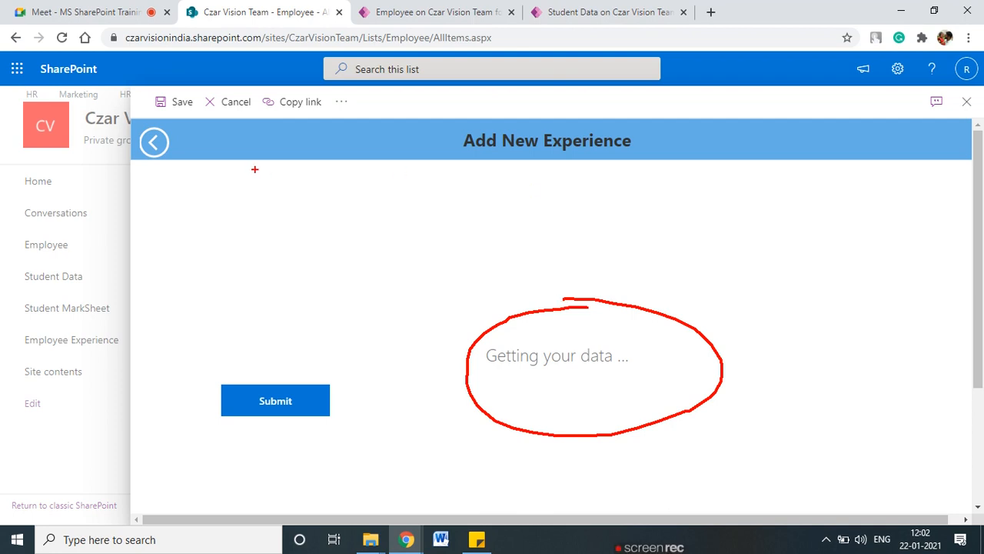
key(Escape)
click(154, 143)
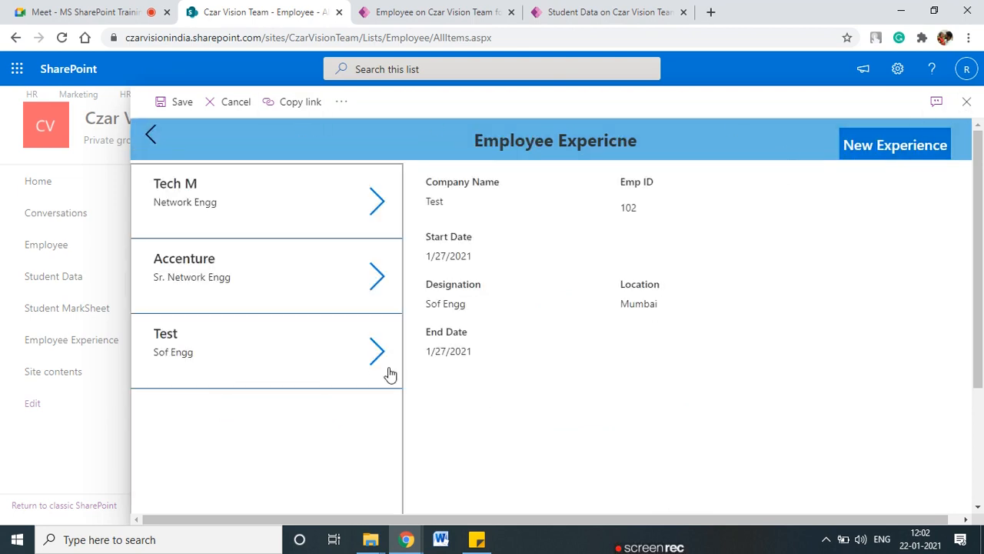
Close the SharePoint record, switch back to the Power Apps editor, and check the New Experience button's OnSelect formula.
click(967, 101)
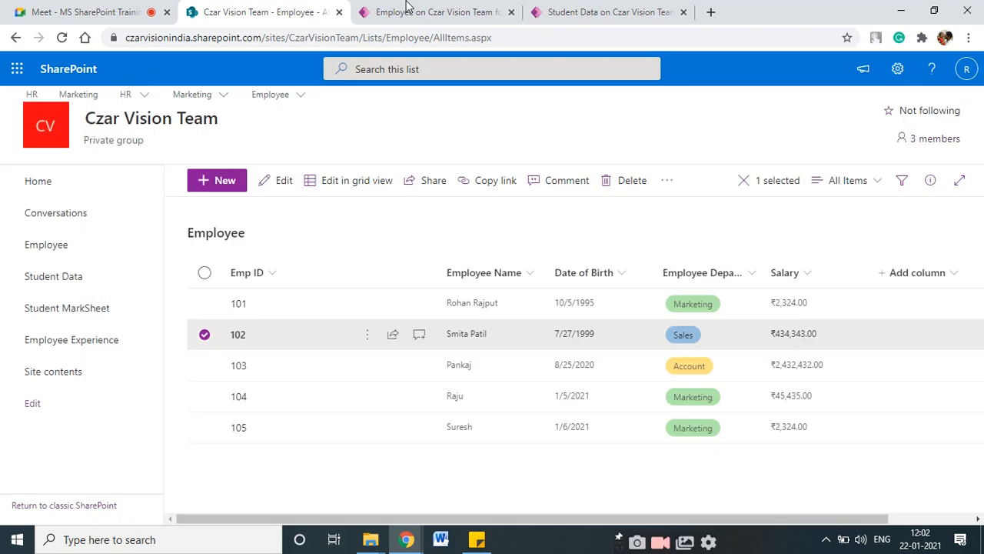
click(415, 12)
drag(666, 492, 415, 357)
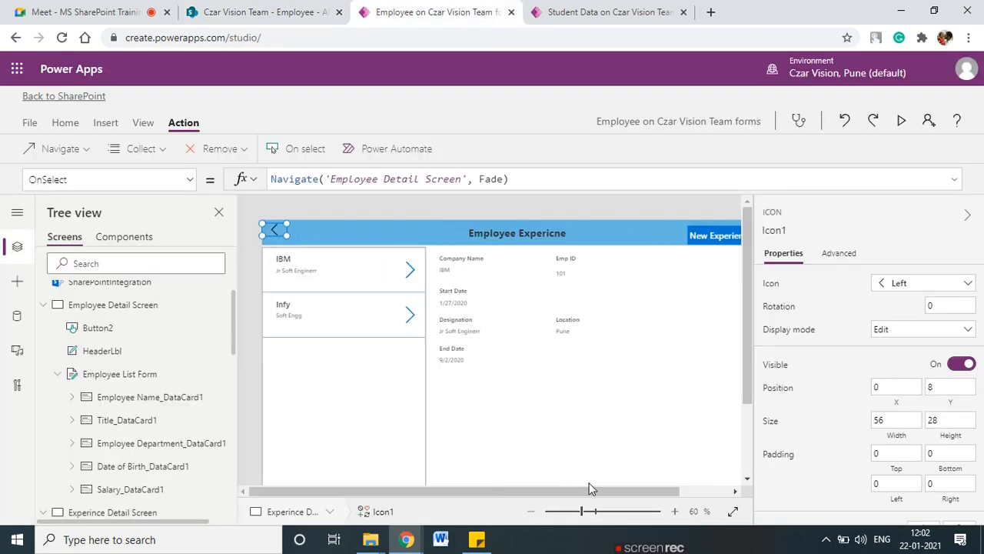
drag(611, 491, 669, 490)
click(667, 240)
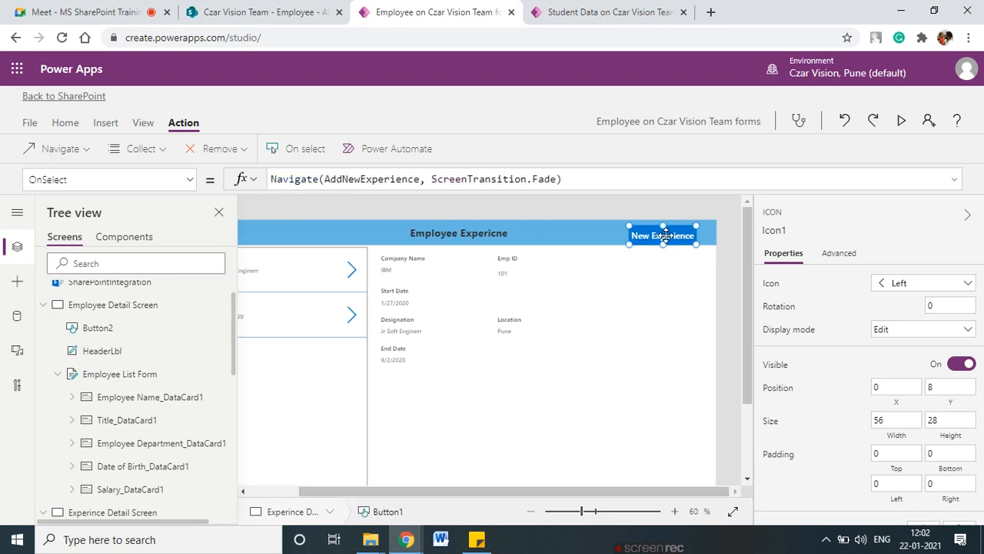
Append a Navigate call after SubmitForm(frm_NewExpForm) in the OnSelect formula of the AddNewExperience screen's Submit button.
drag(237, 323, 236, 461)
click(153, 449)
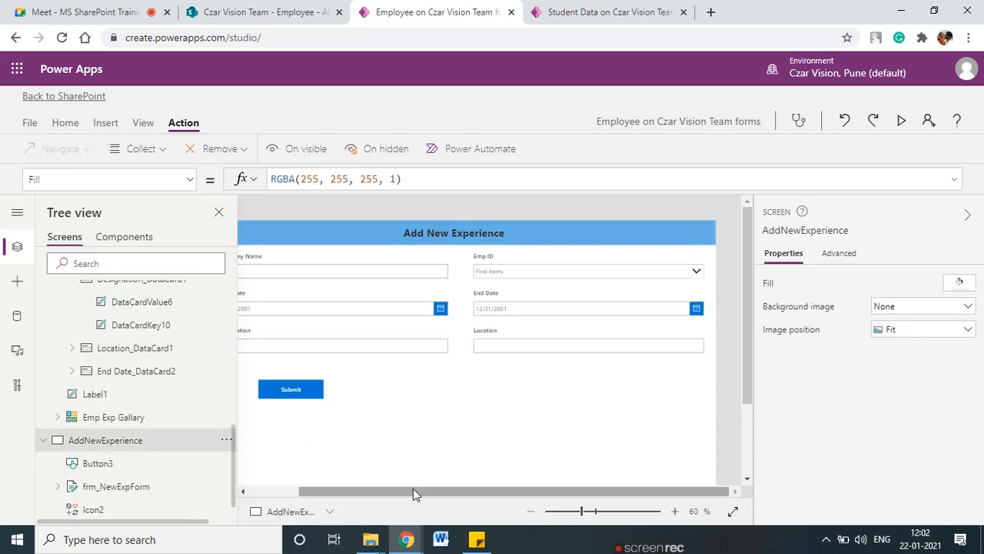
drag(413, 489, 365, 489)
click(346, 389)
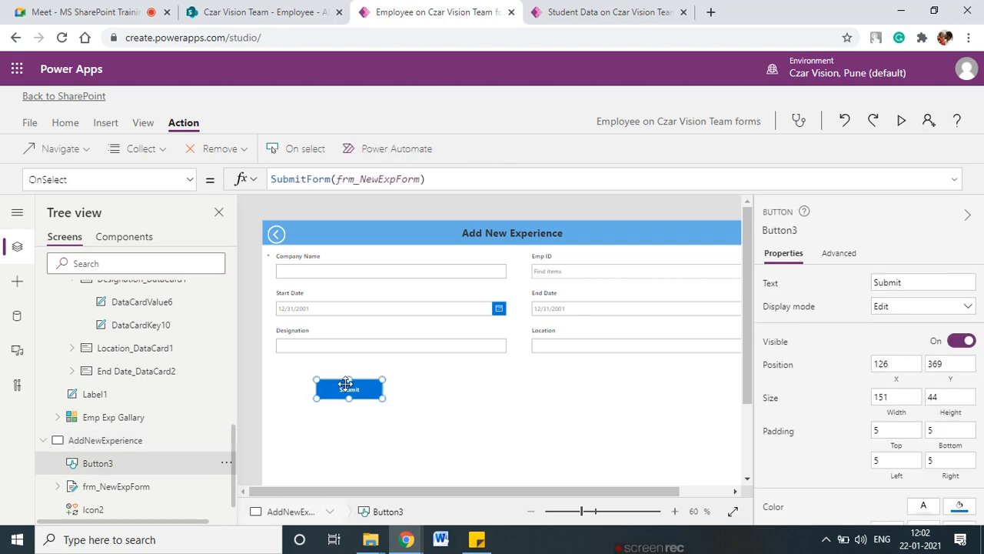
click(440, 179)
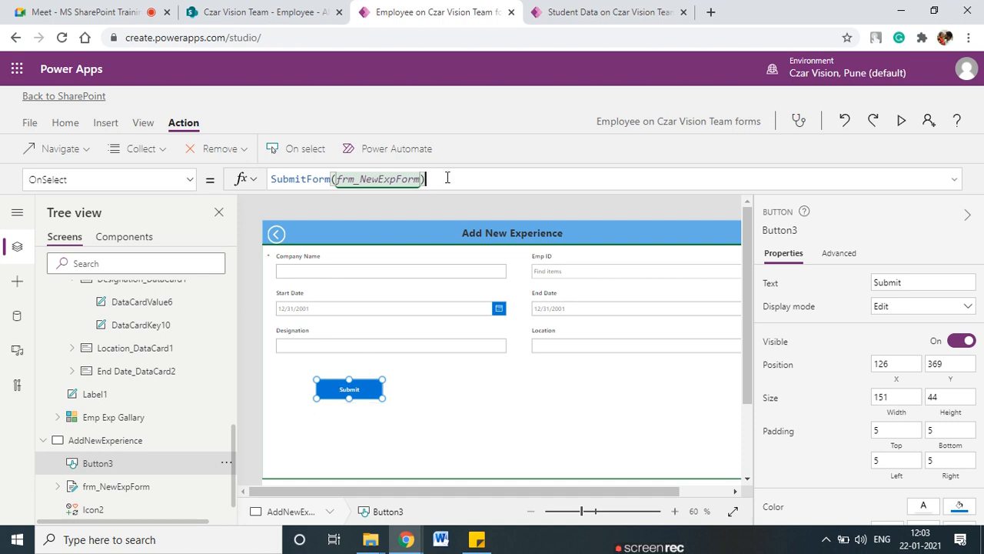
text(;Navi)
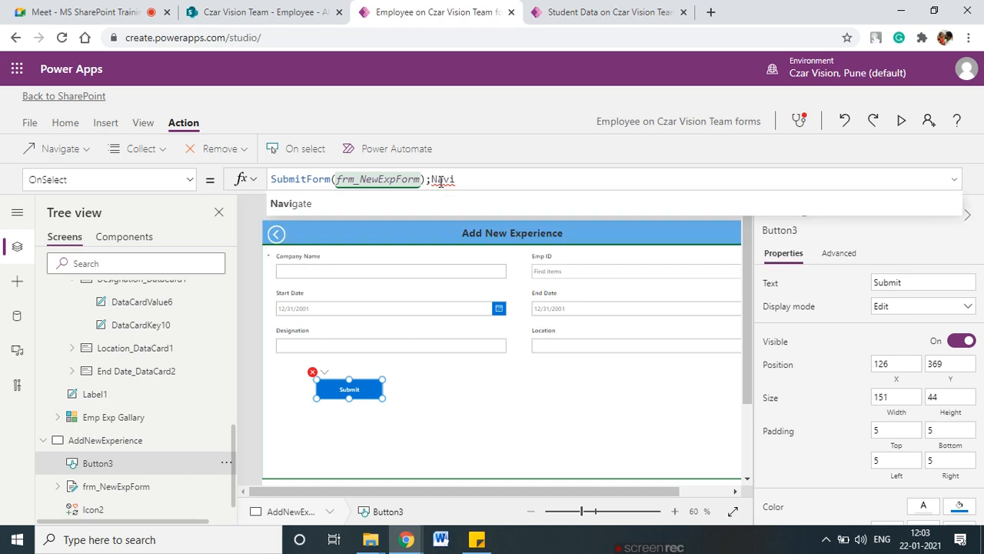
click(313, 206)
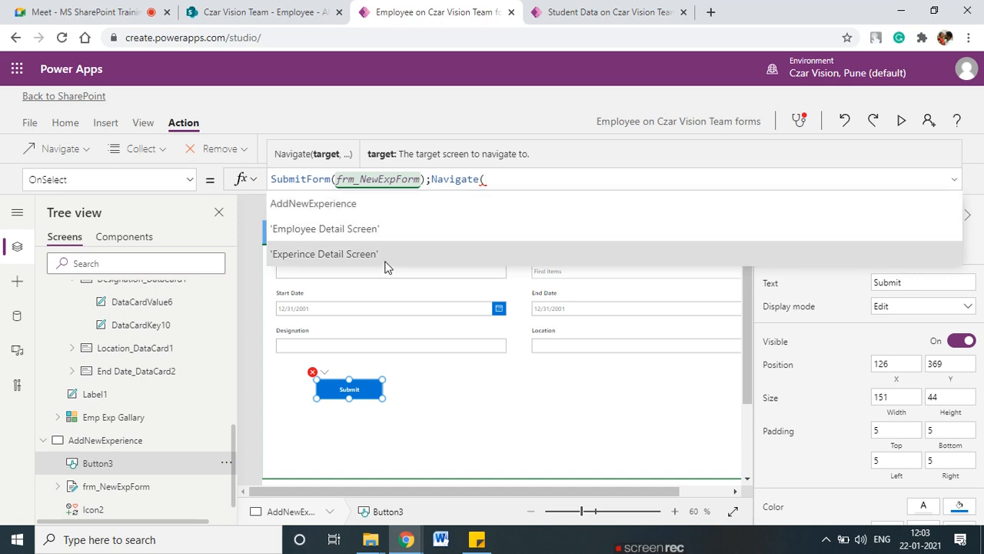
Complete the Submit button's Navigate call with the target 'Employee Detail Screen' and the transition ScreenTransition.Cover.
drag(233, 446, 234, 364)
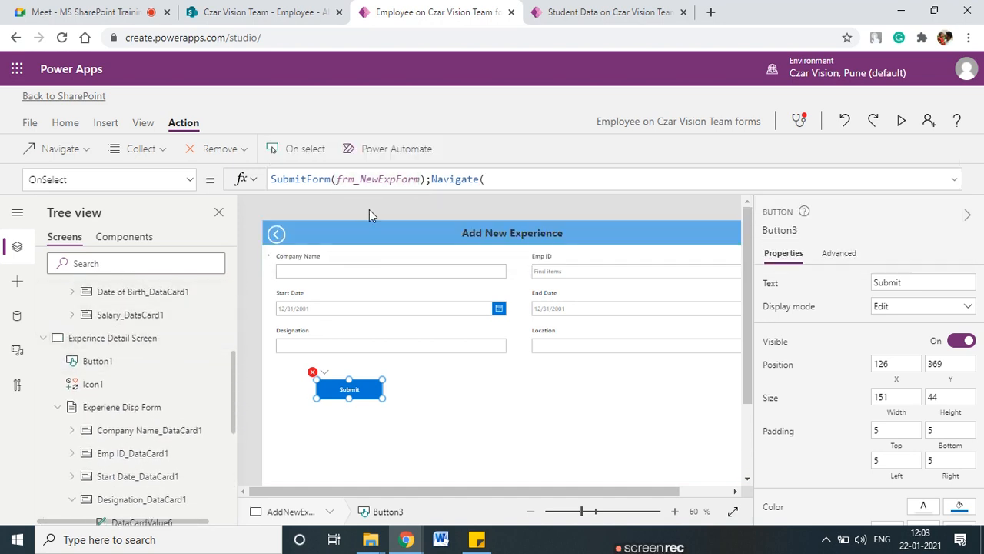
click(515, 183)
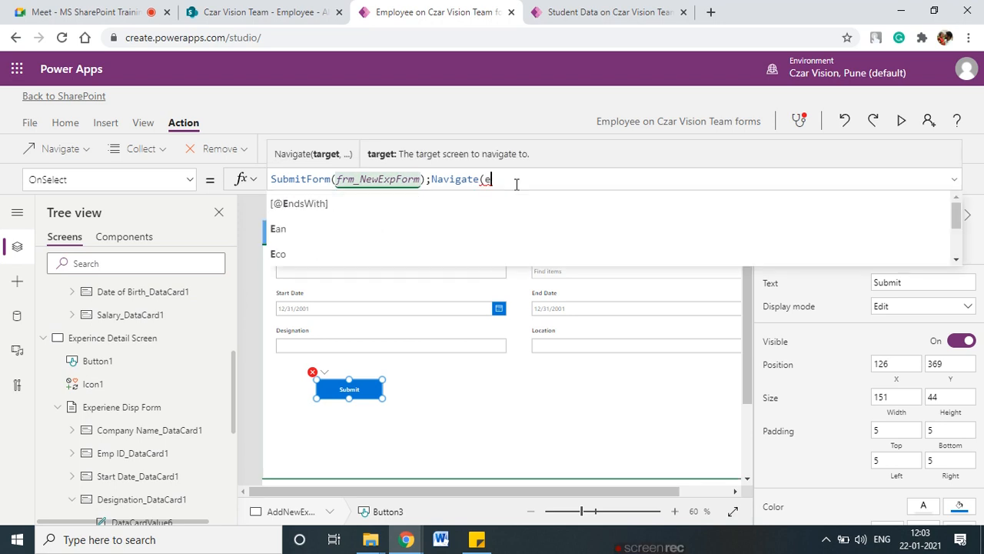
key(BackSpace)
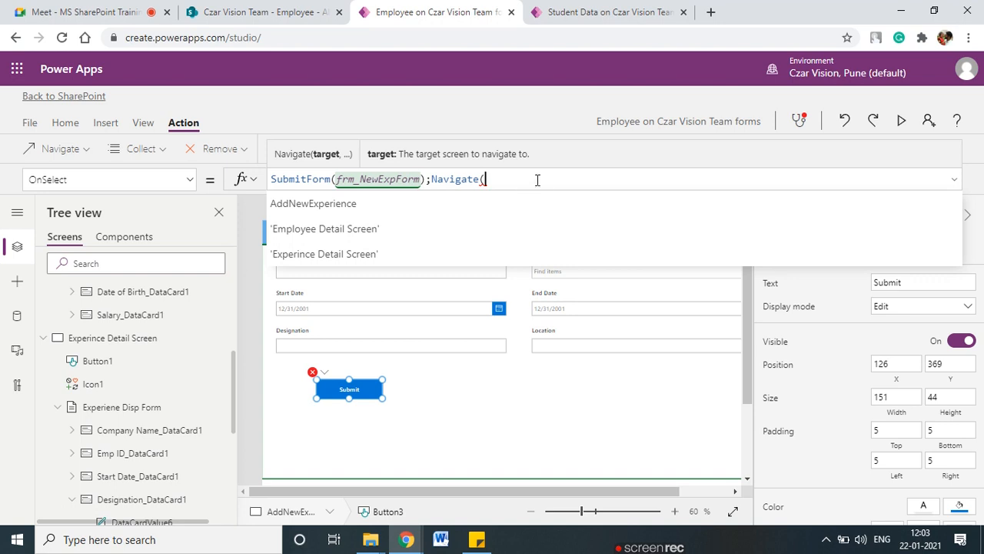
click(376, 230)
text(,)
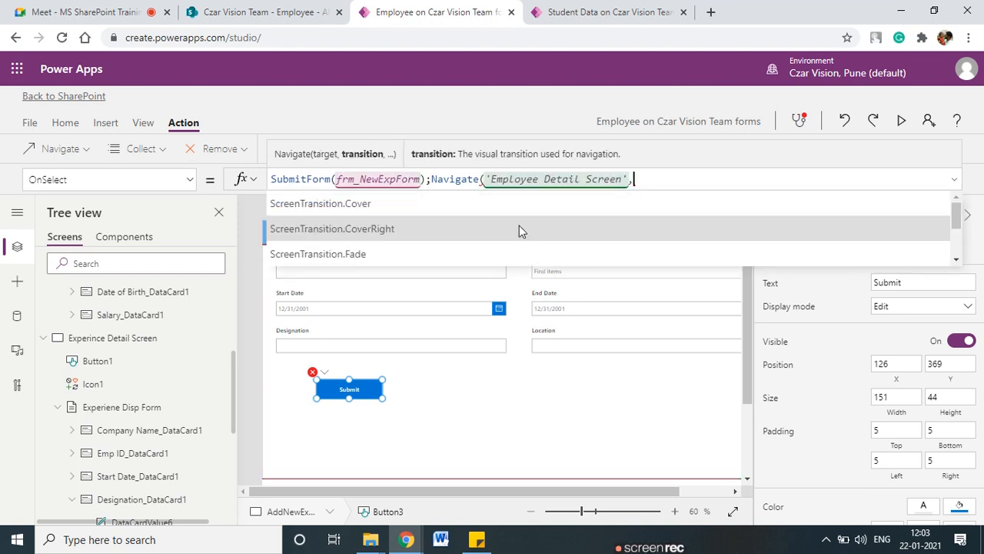
click(398, 215)
text())
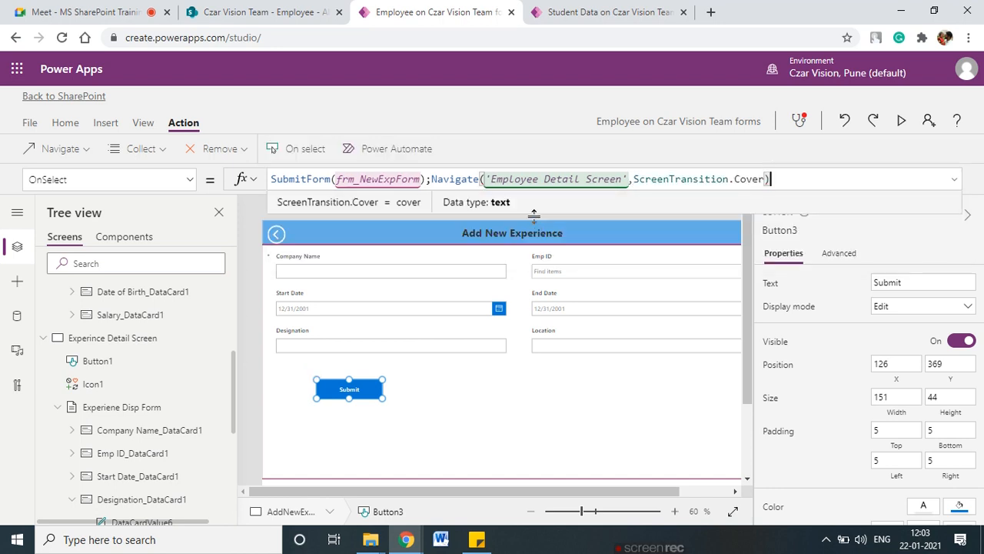
Check the Submit button's OnSelect formula on the AddNewExperience screen and start the app preview from the Experince Detail Screen.
click(474, 406)
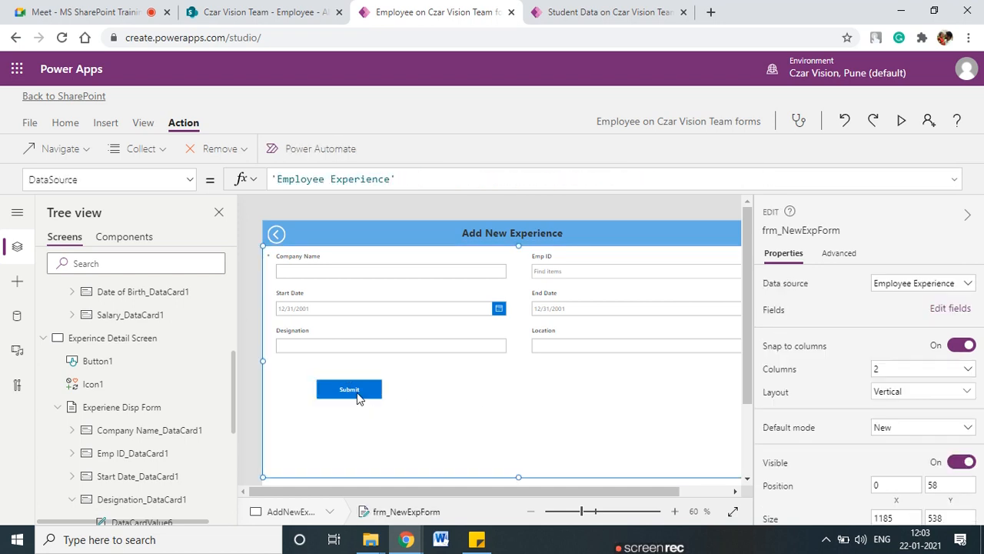
click(358, 396)
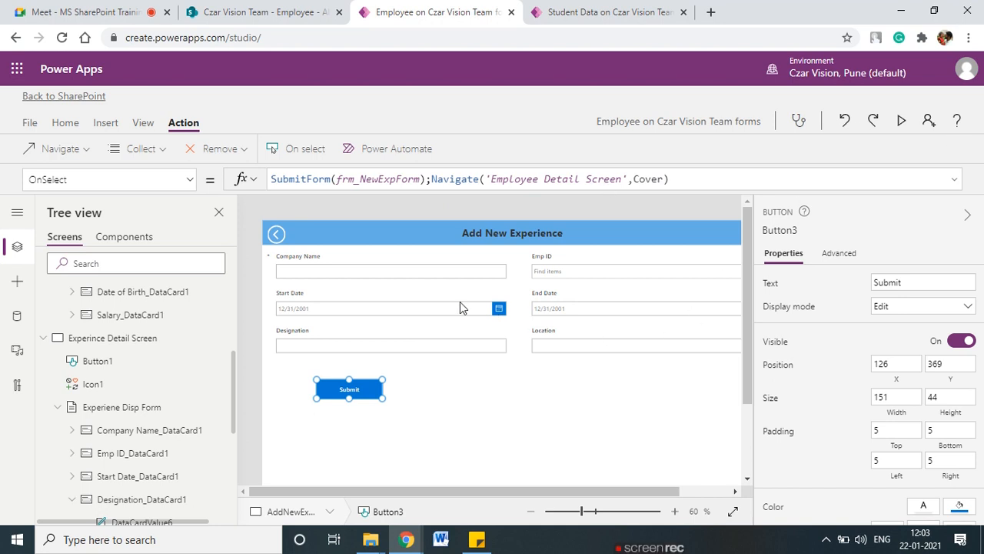
scroll(167, 376, up, 2)
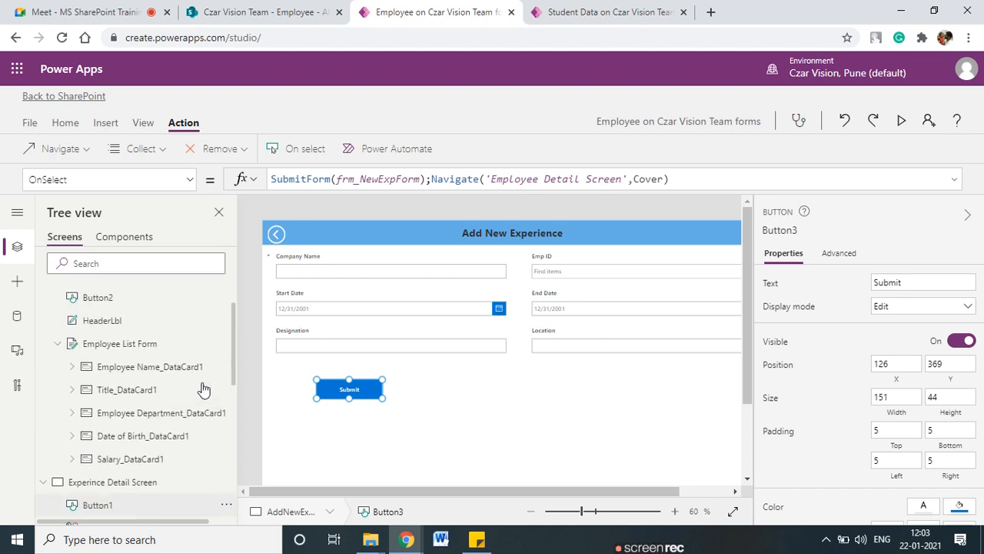
click(107, 485)
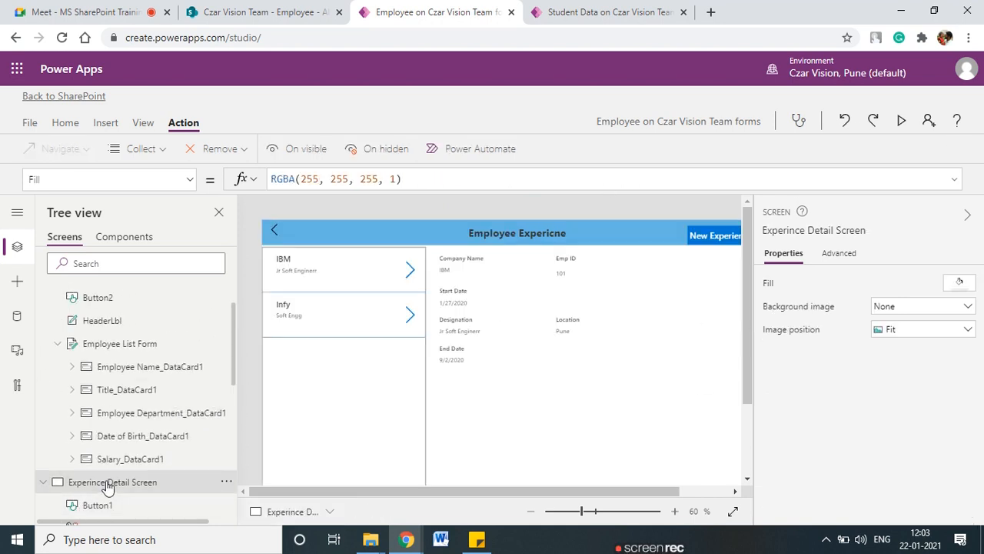
click(901, 121)
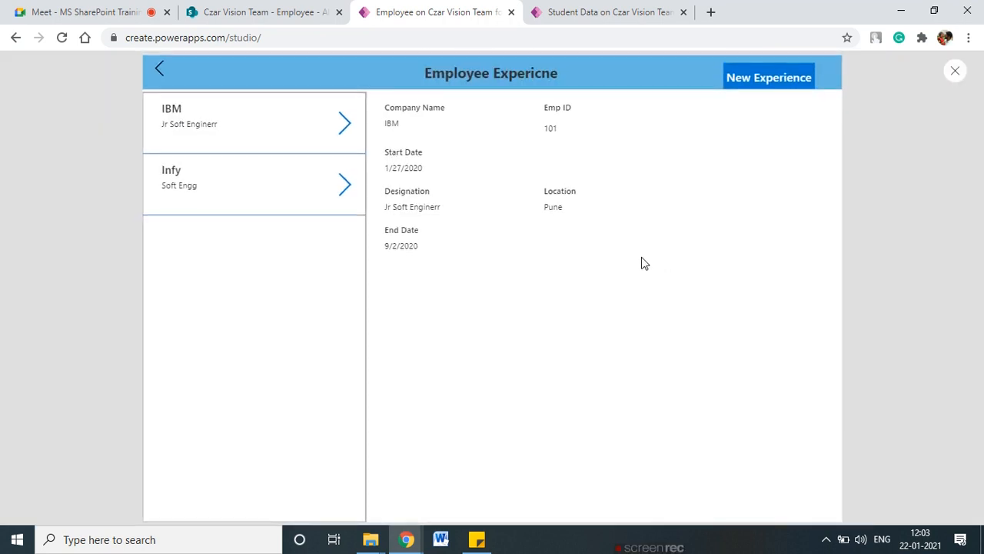
Add a new experience in the preview with Company Name 'erer' and Emp ID 102, and submit it to test the navigation.
click(791, 85)
click(274, 128)
text(erer)
click(592, 129)
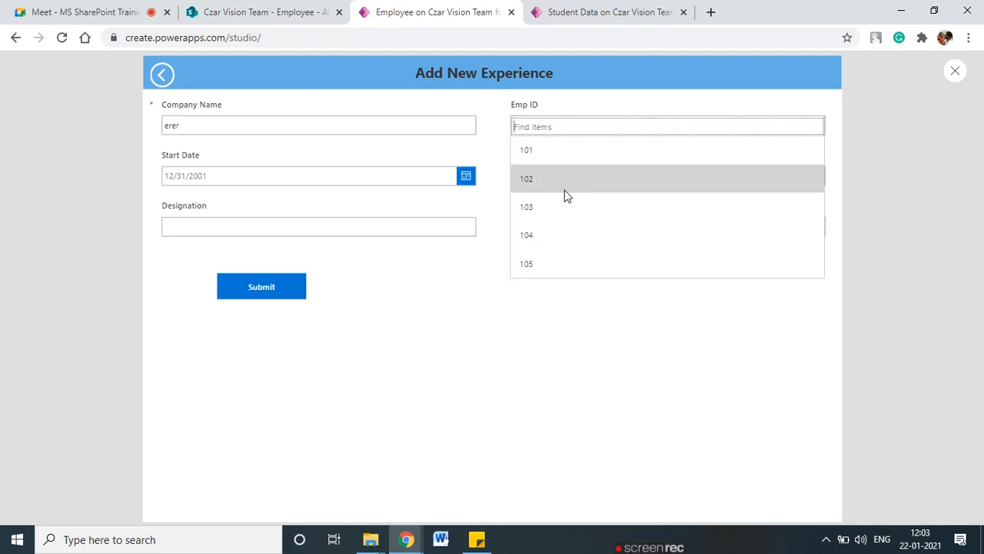
click(563, 178)
click(262, 289)
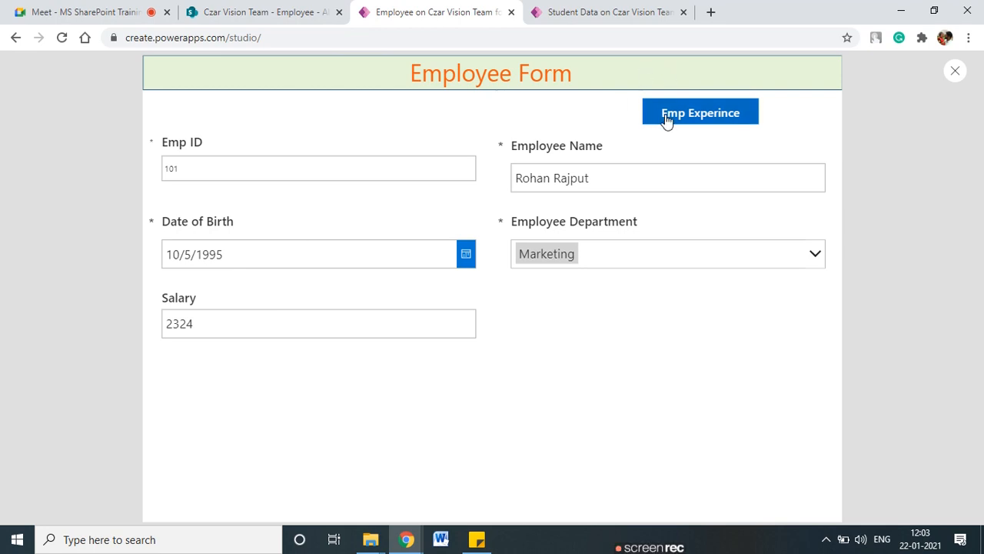
Close the preview, collapse the Experince Detail Screen in the tree, and bring up the Submit button's OnSelect formula on the AddNewExperience screen.
click(953, 77)
click(613, 340)
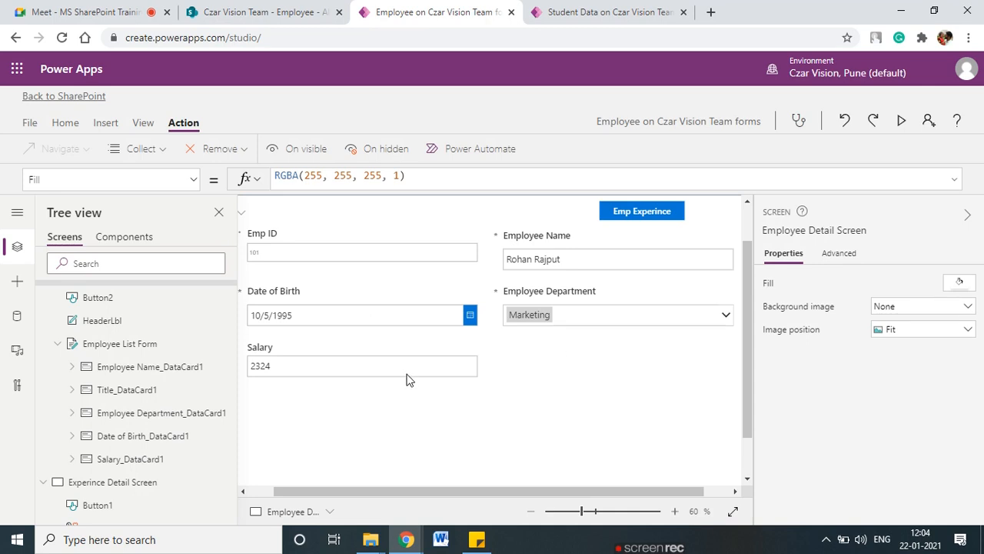
scroll(584, 350, up, 1)
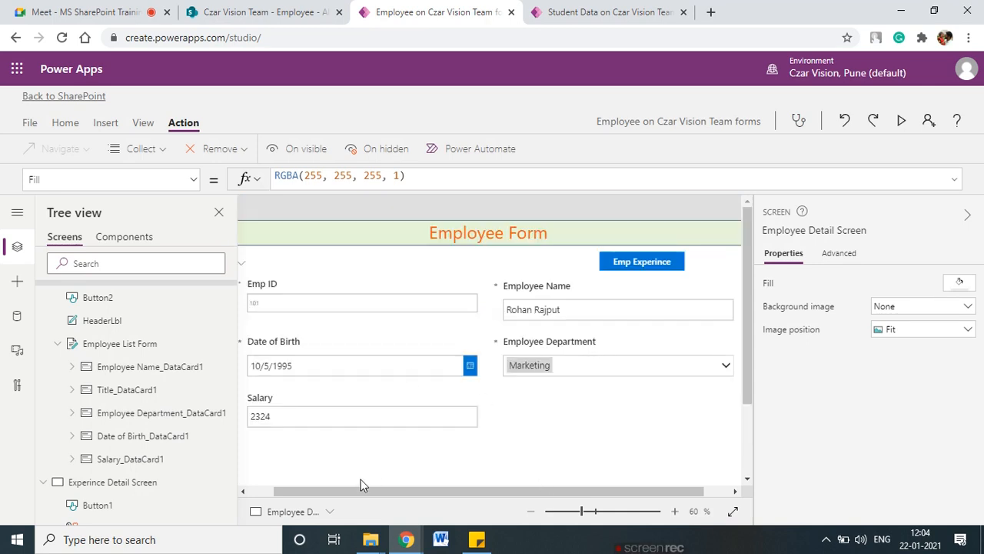
scroll(136, 464, down, 1)
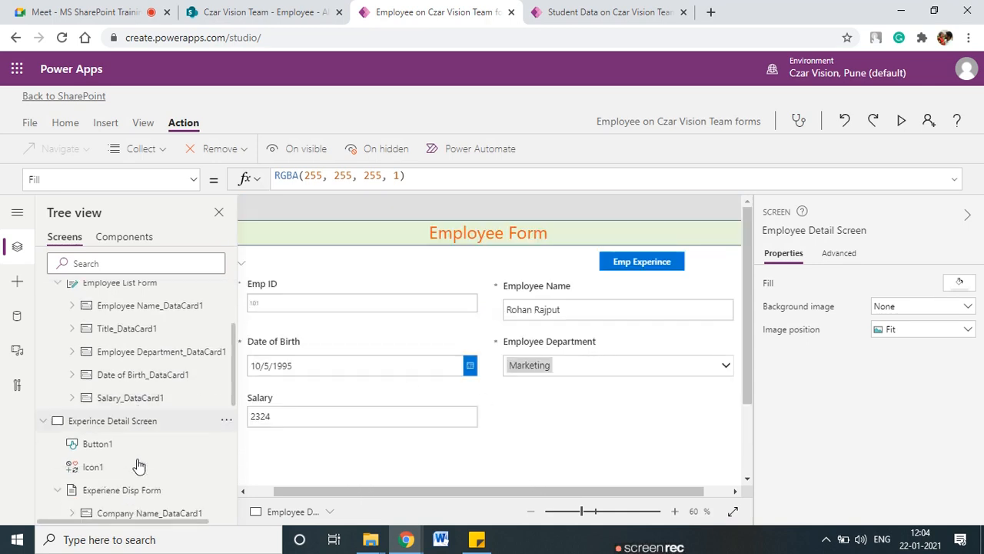
click(127, 420)
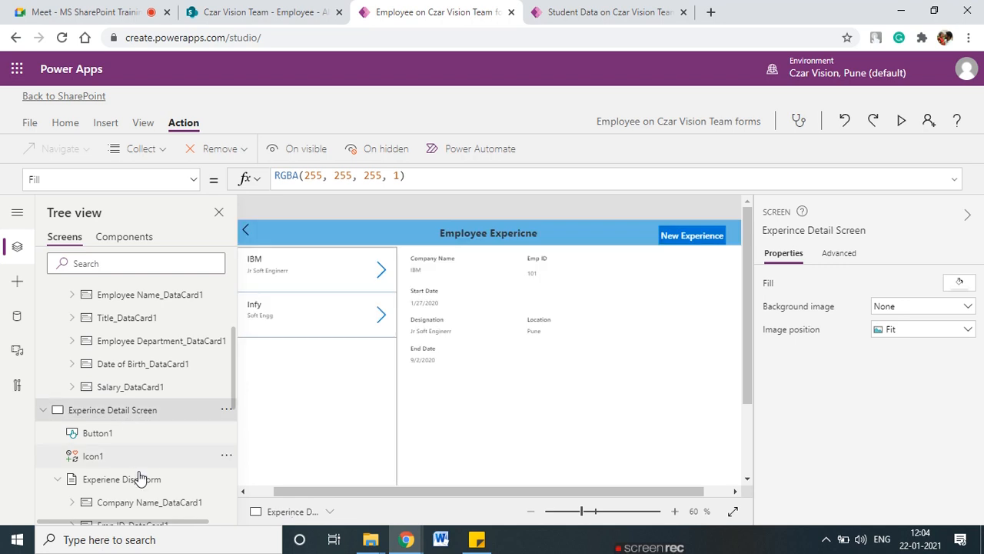
click(45, 412)
click(115, 391)
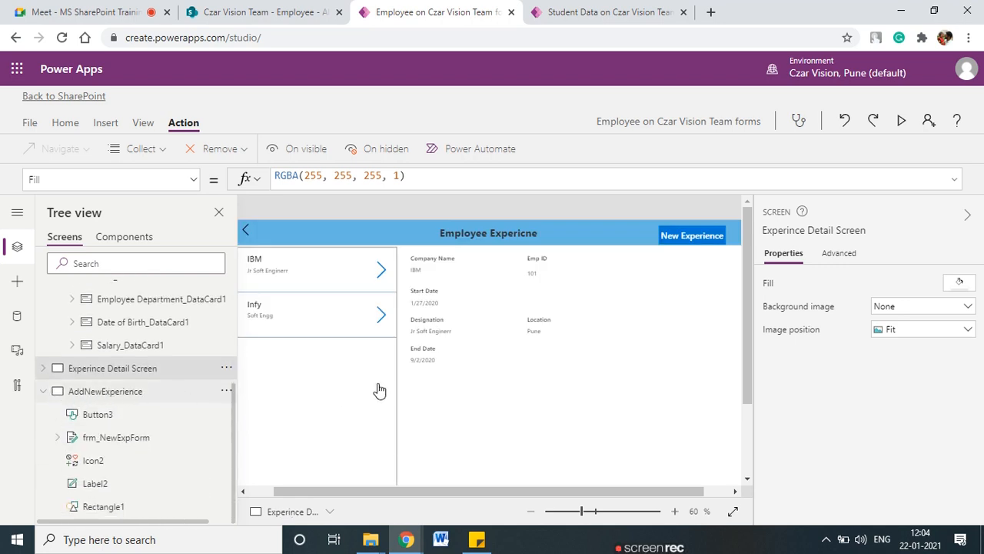
click(320, 388)
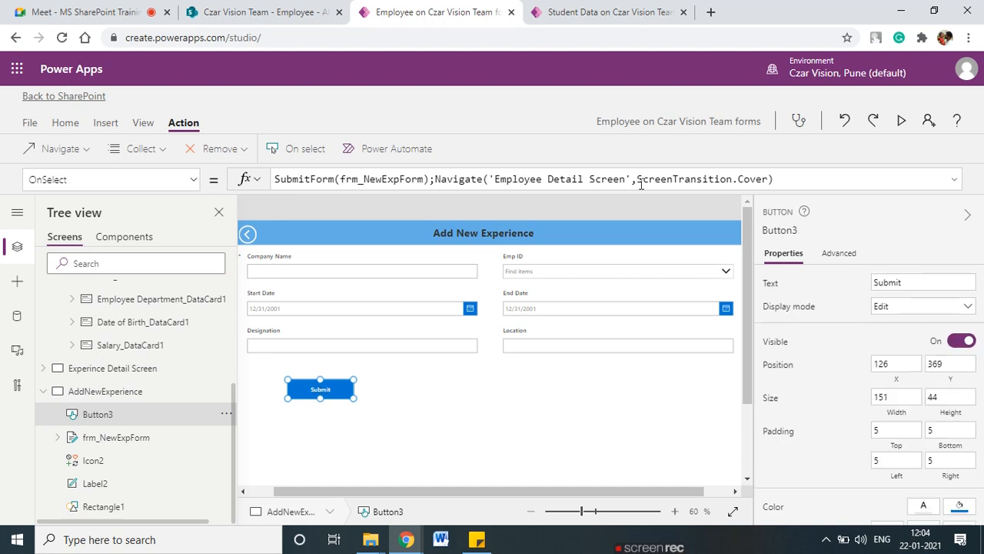
Replace the target screen in the Navigate call of the Submit button's OnSelect formula, entering 'Exper' between the quotes.
click(525, 180)
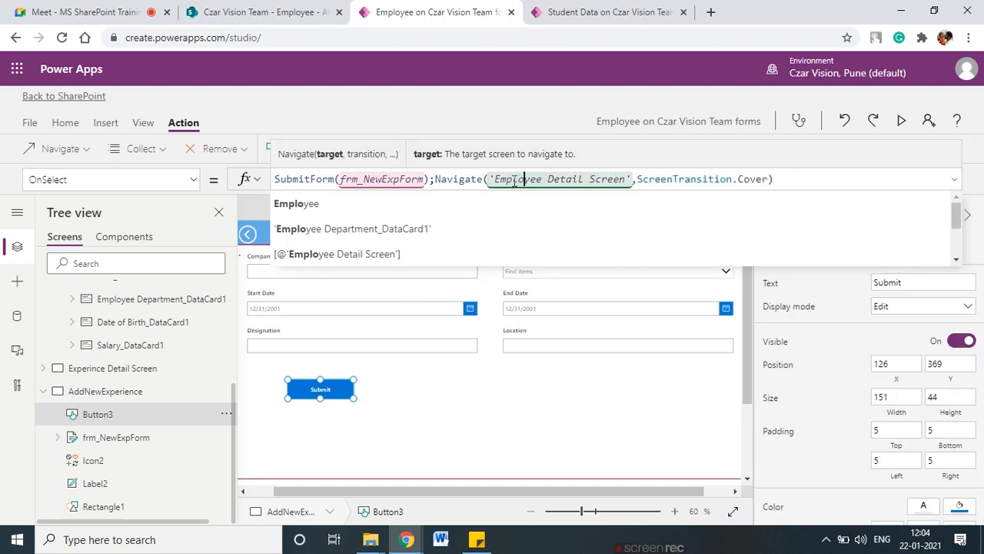
drag(494, 180, 627, 179)
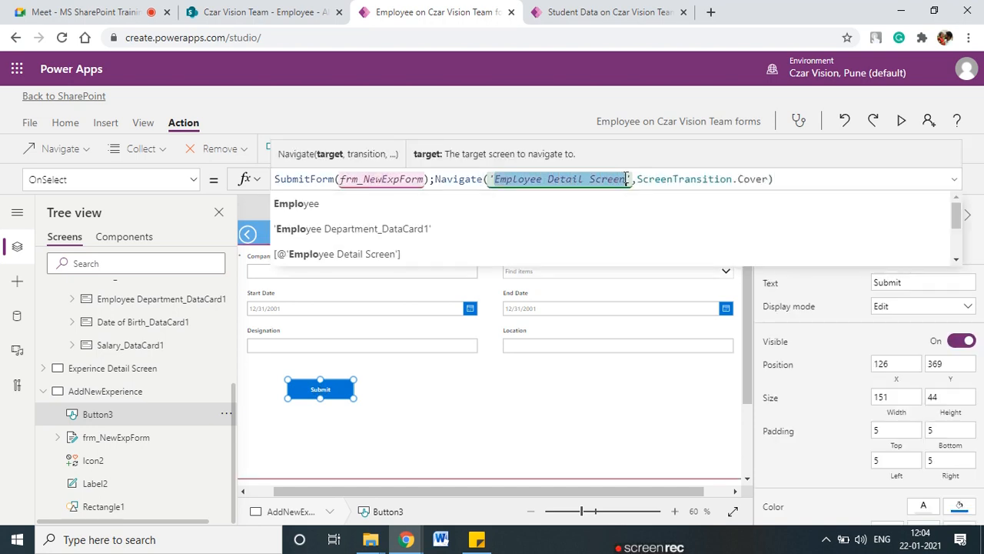
key(BackSpace)
text(Emp)
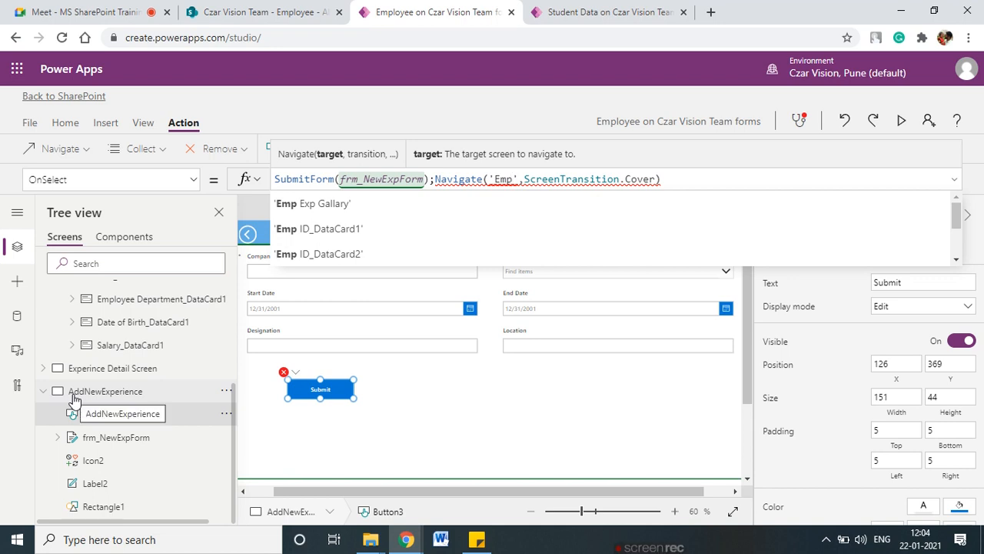
key(BackSpace)
key(BackSpace)
key(BackSpace)
text(Exper)
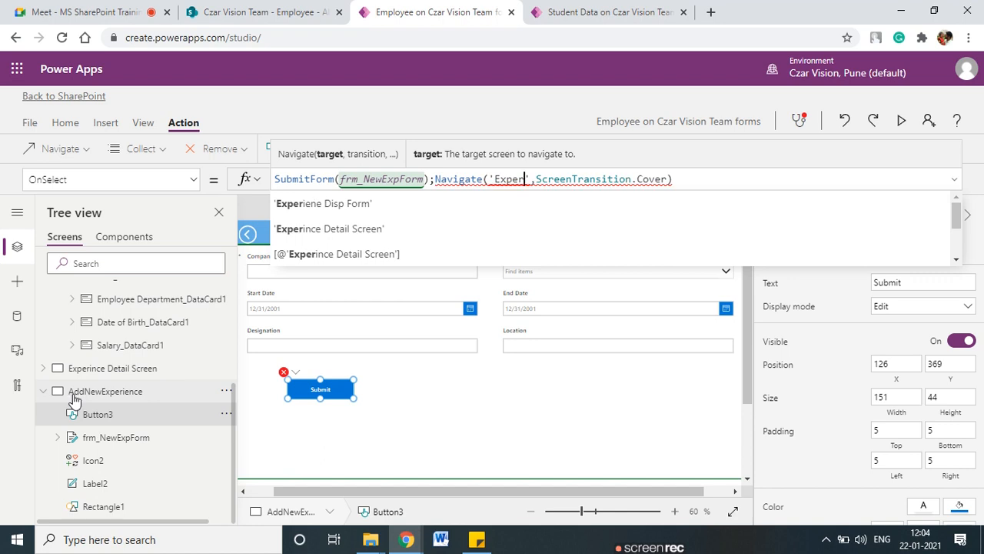
Complete the Submit button's Navigate formula with 'Experince Detail Screen' as the target screen, and save the app.
click(390, 228)
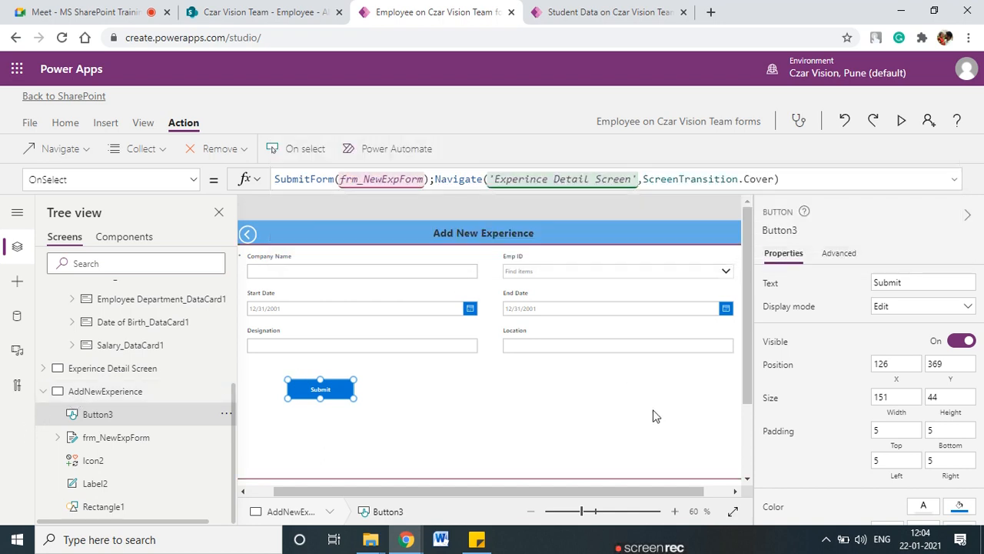
click(653, 416)
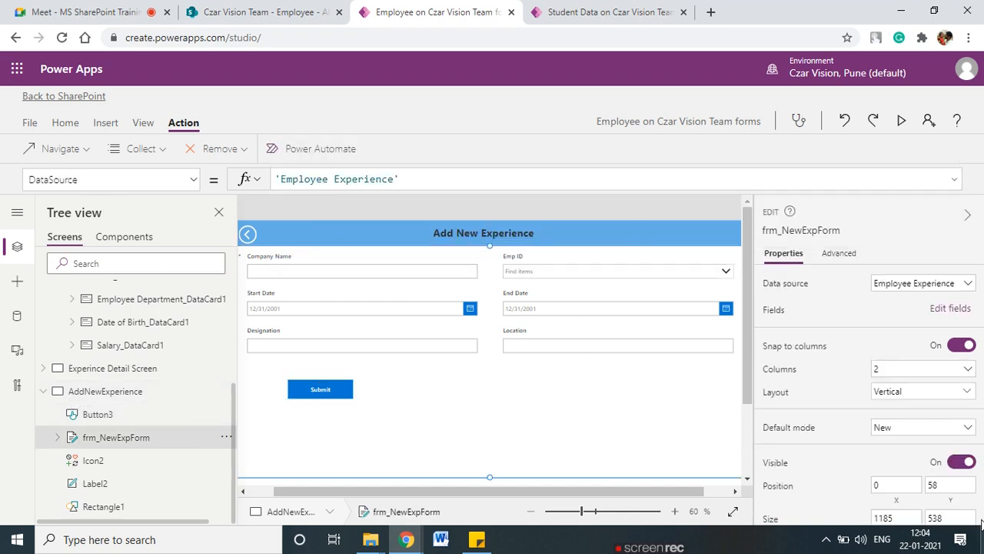
click(29, 125)
click(208, 344)
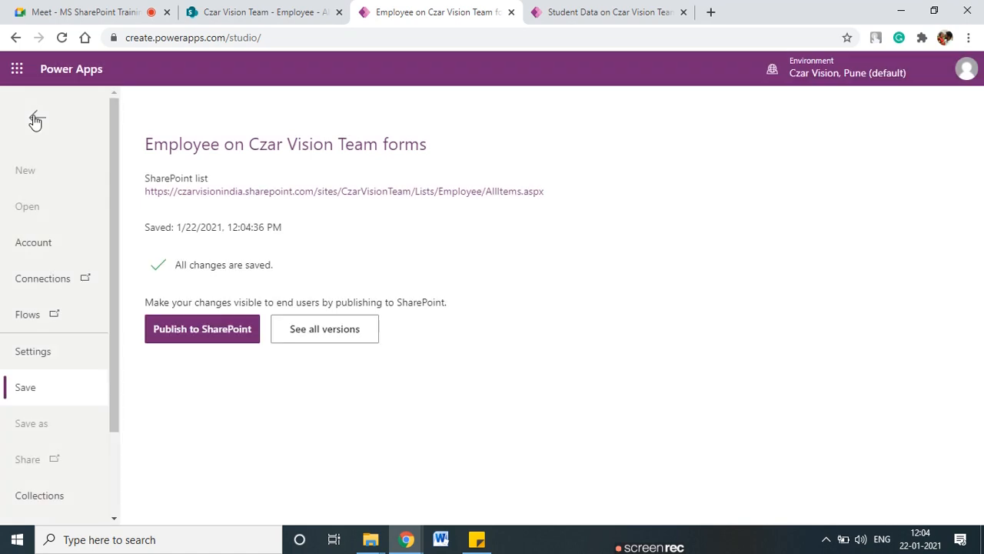
click(35, 121)
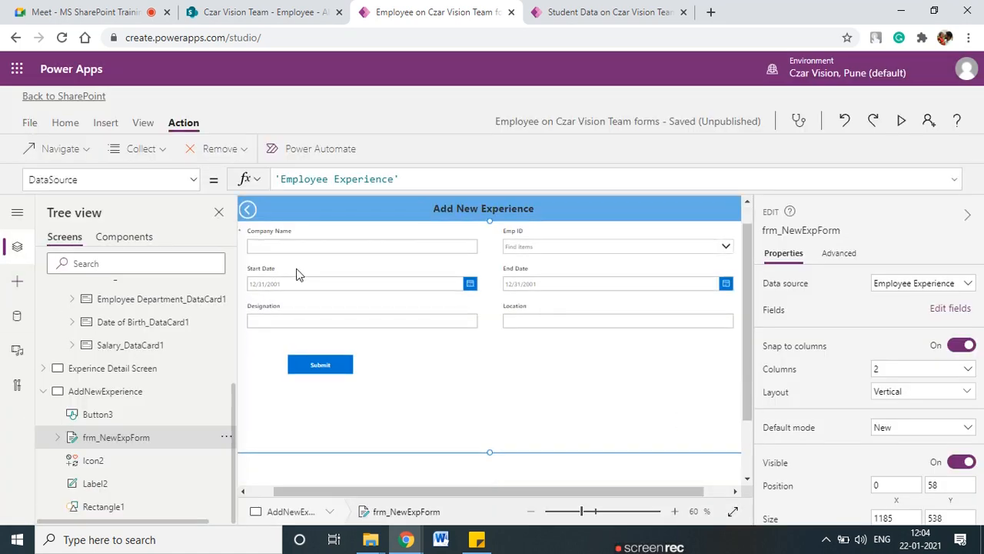
Examine the Emp ID combo box on the AddNewExperience form and the Emp ID field on the Experince Detail Screen.
click(965, 218)
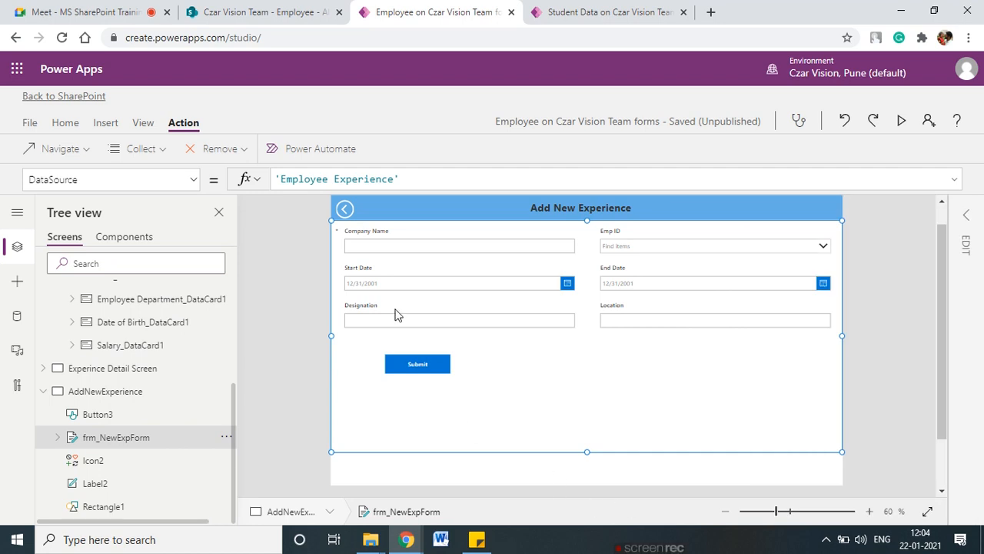
click(618, 253)
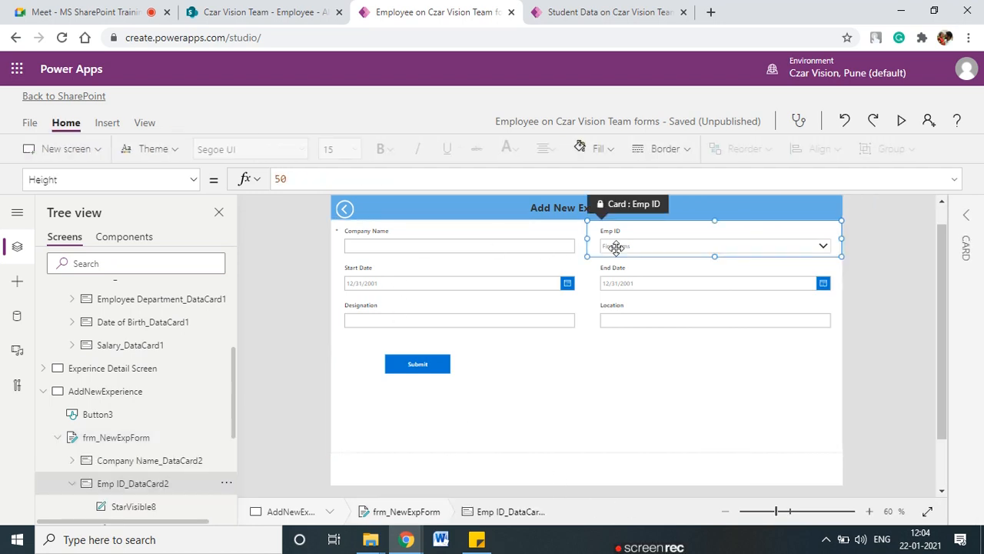
click(616, 246)
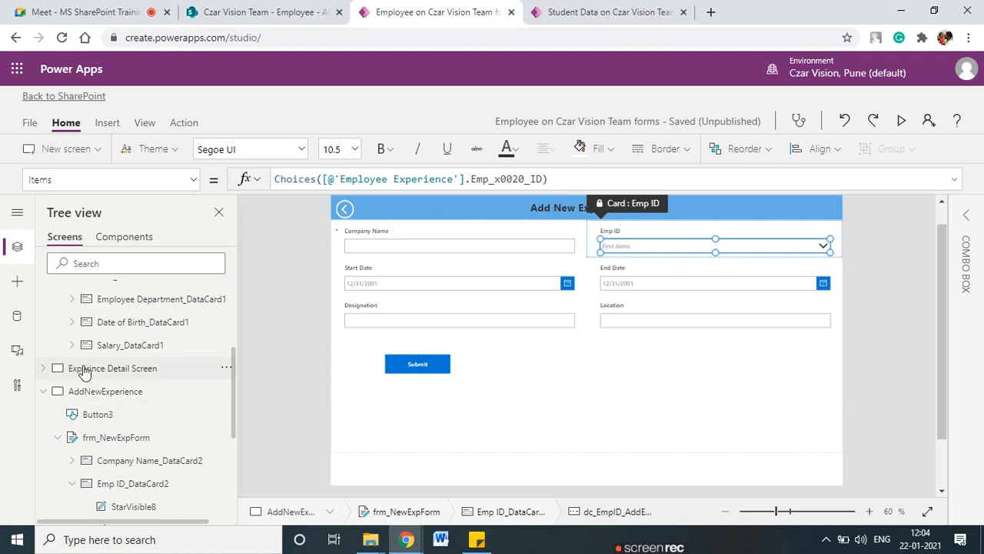
click(43, 369)
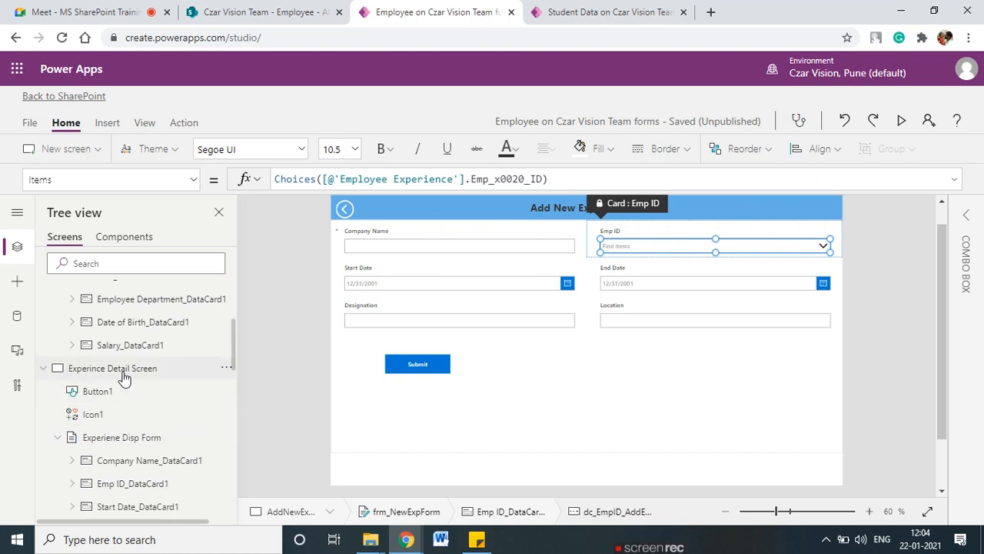
click(123, 371)
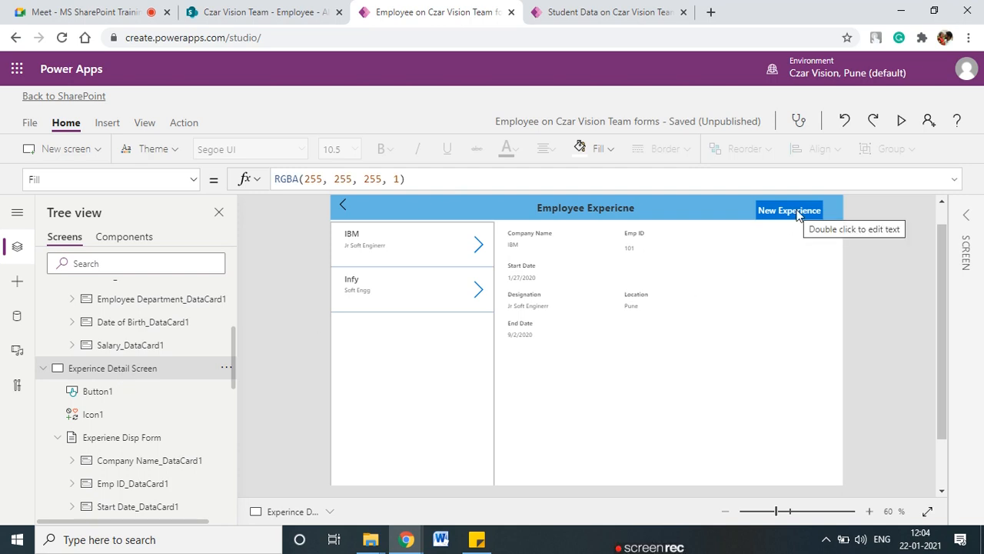
key(ctrl+2)
mouse_move(636, 223)
mouse_down()
mouse_move(623, 223)
mouse_move(730, 217)
mouse_up()
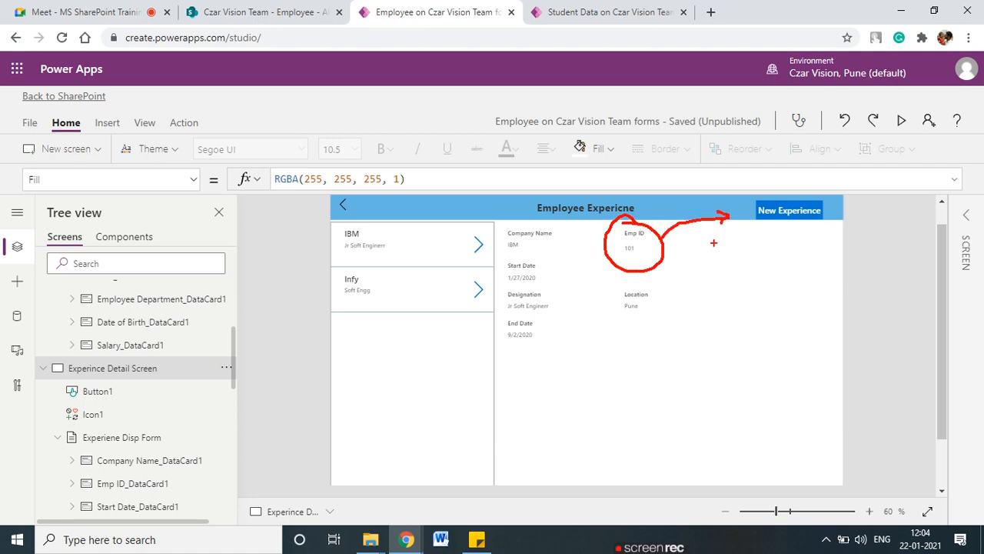
drag(773, 224, 777, 266)
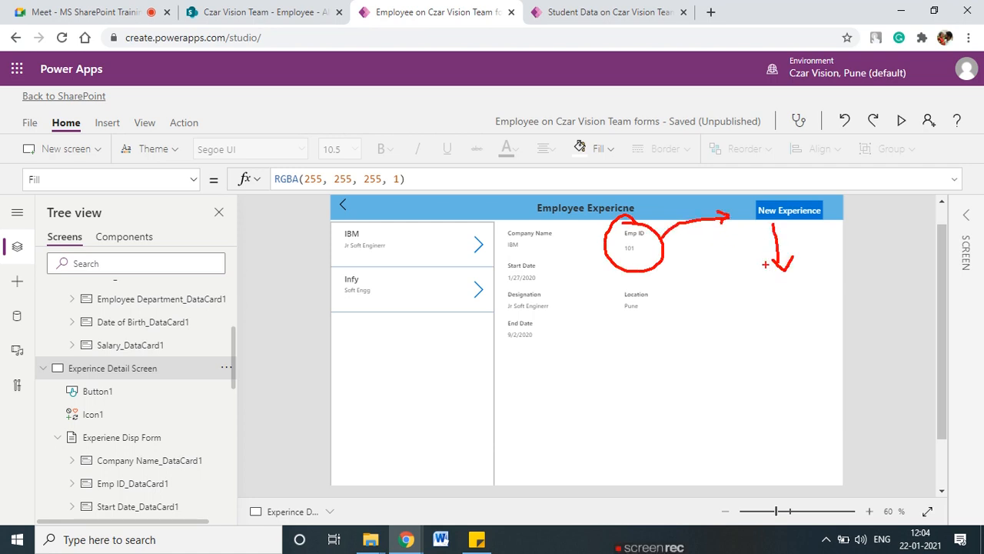
key(ctrl+2)
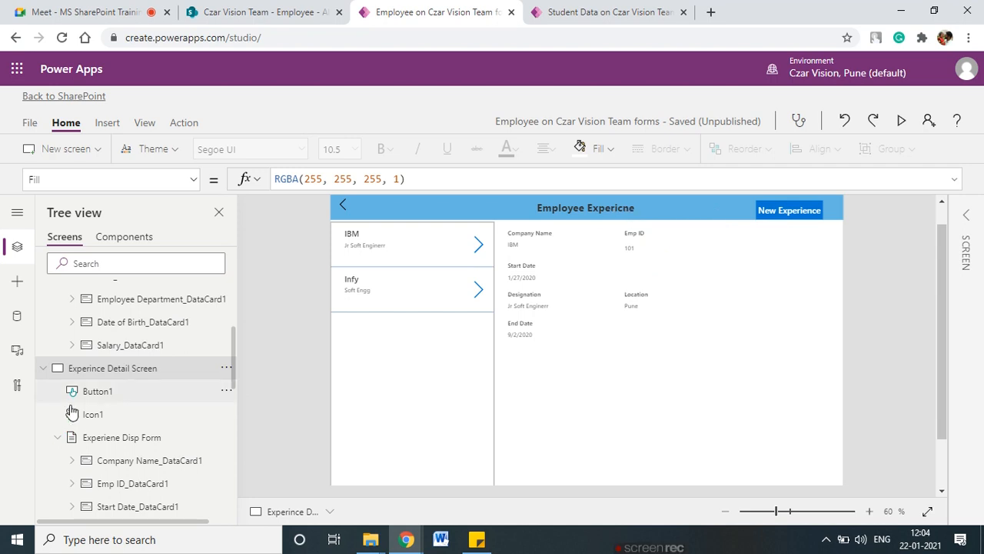
Review the AddNewExperience screen's fields and the controls nested under both experience screens in the tree.
scroll(116, 415, down, 3)
click(121, 477)
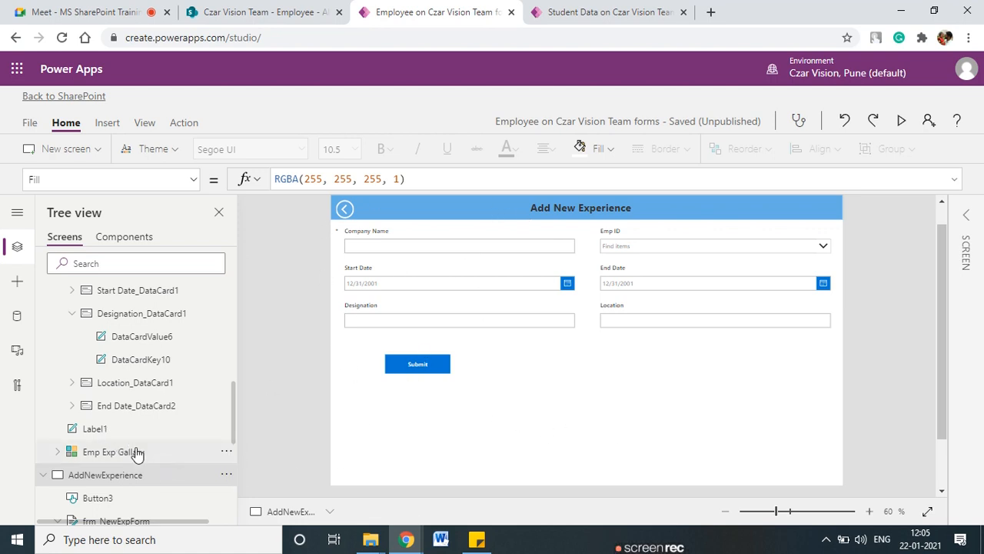
scroll(116, 378, up, 2)
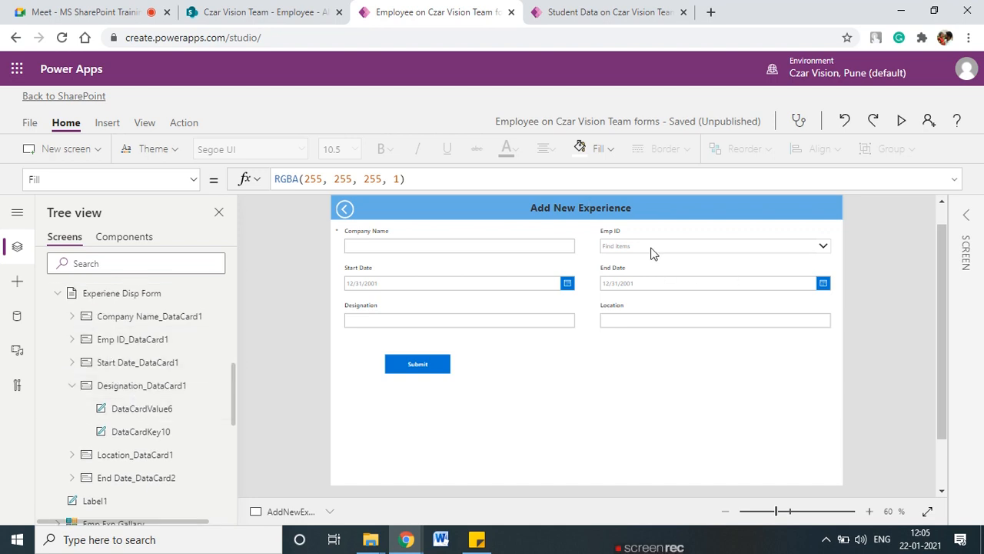
scroll(77, 461, down, 4)
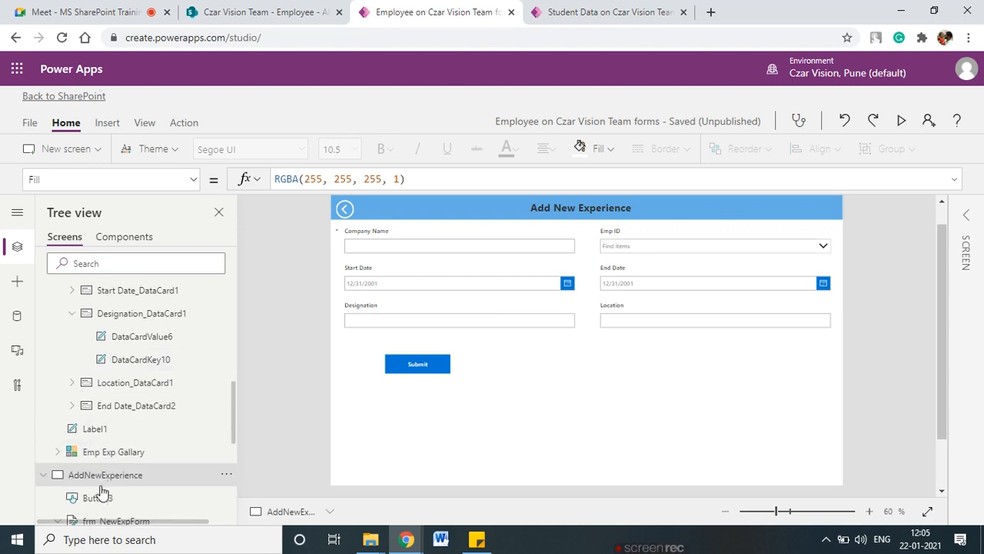
scroll(77, 497, down, 6)
scroll(77, 504, up, 3)
scroll(77, 503, up, 3)
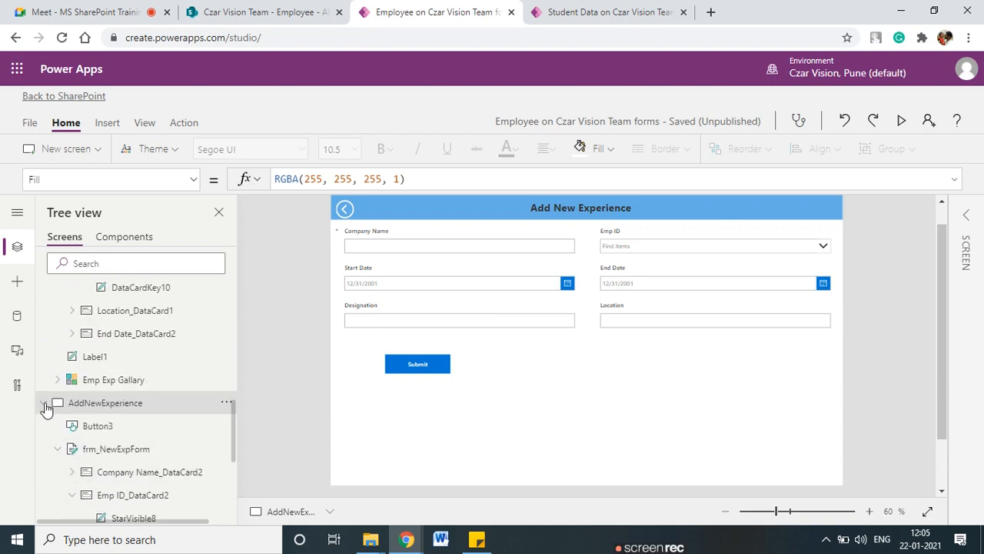
click(43, 406)
scroll(68, 461, up, 5)
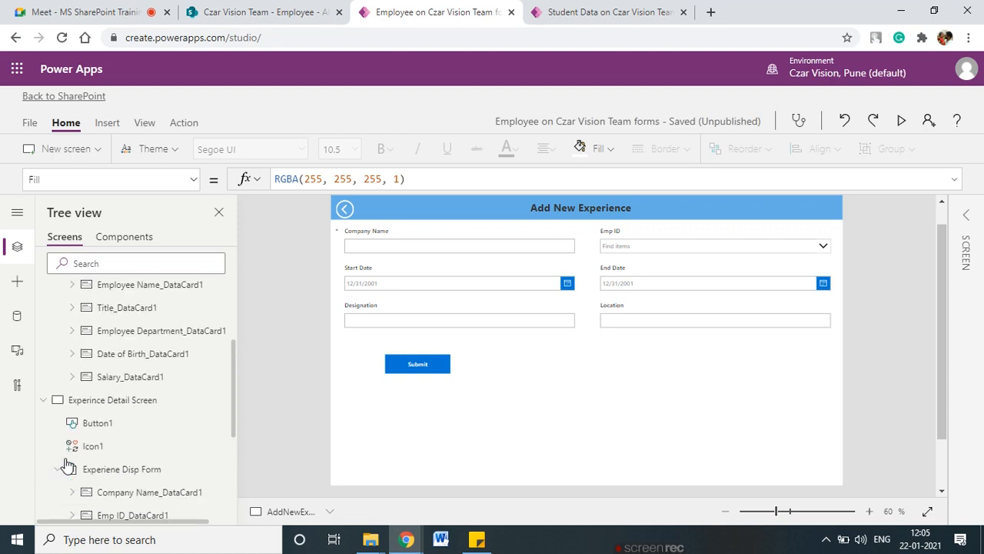
On the Experince Detail Screen, extend the New Experience button's Navigate formula to use ScreenTransition.Fade and an empty context record {}.
click(130, 406)
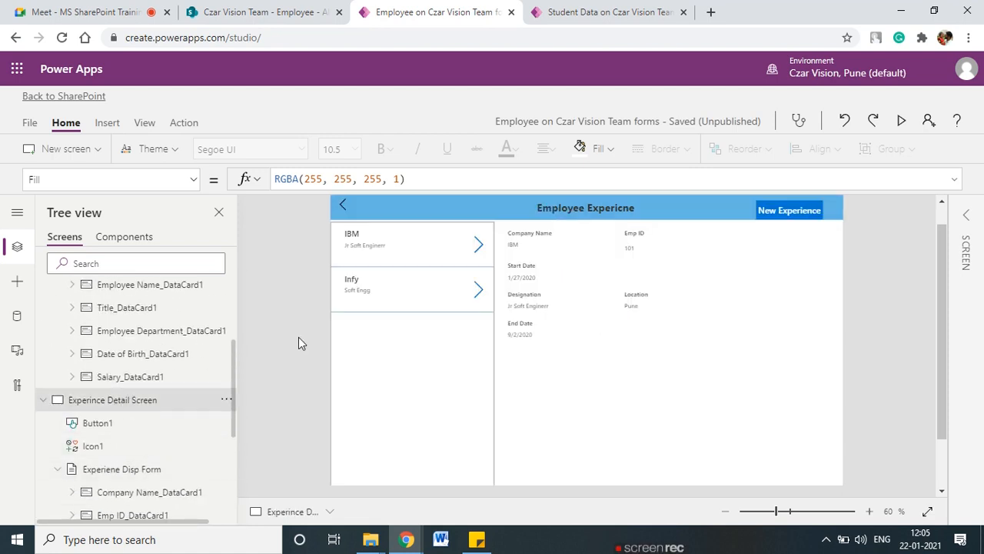
click(771, 214)
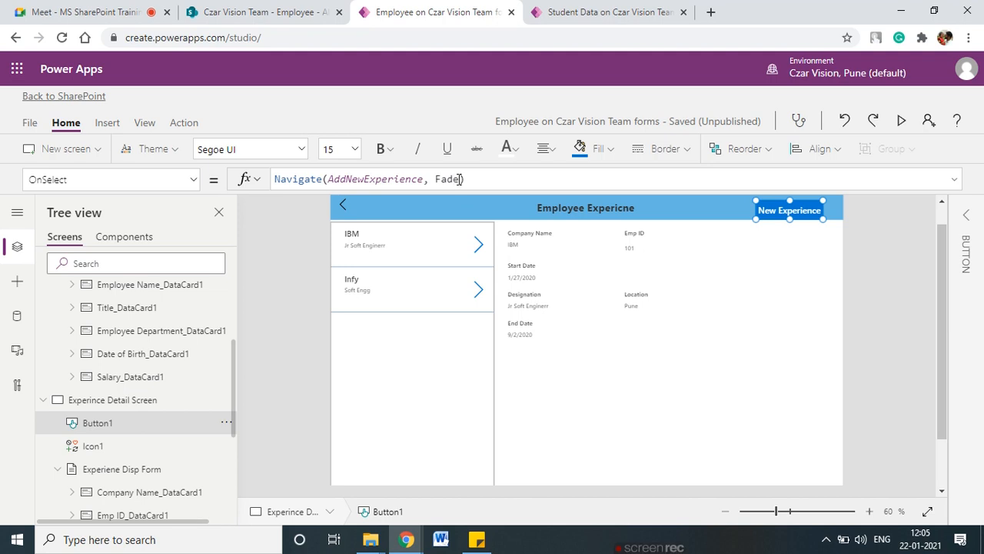
key(Tab)
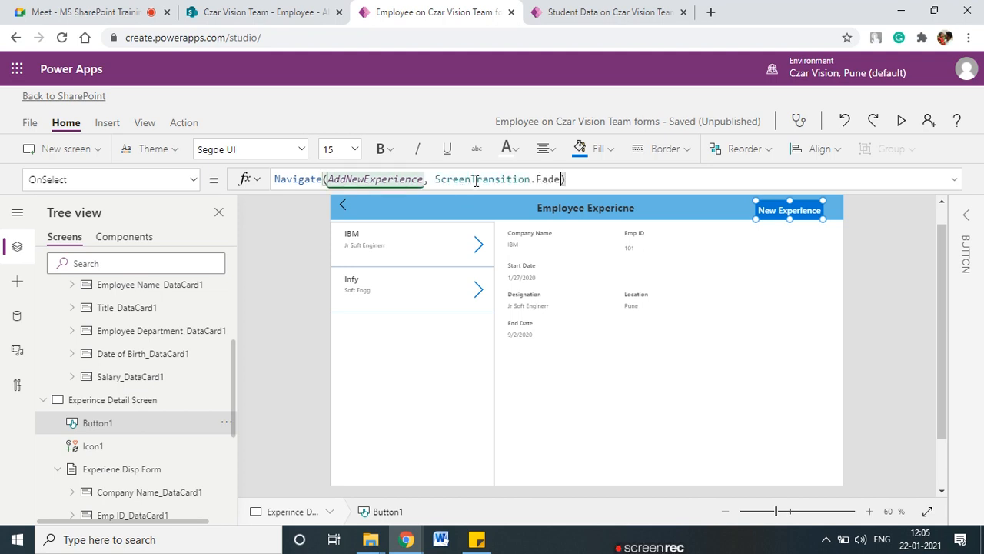
text(,)
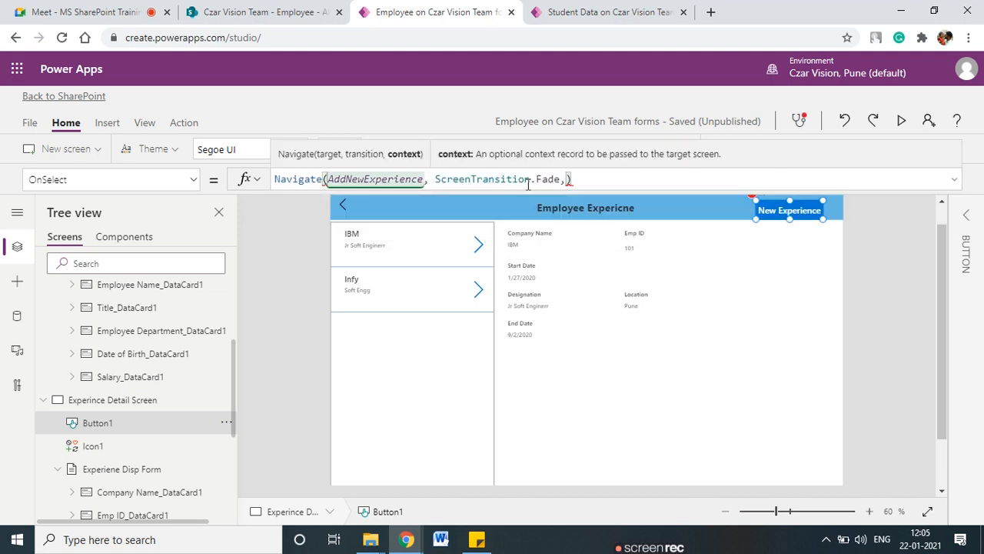
text({})
Rename the Emp ID combo box DataCardValue3 in the Experiene Disp Form as dc_EmpIDExpDetails.
click(650, 247)
click(647, 248)
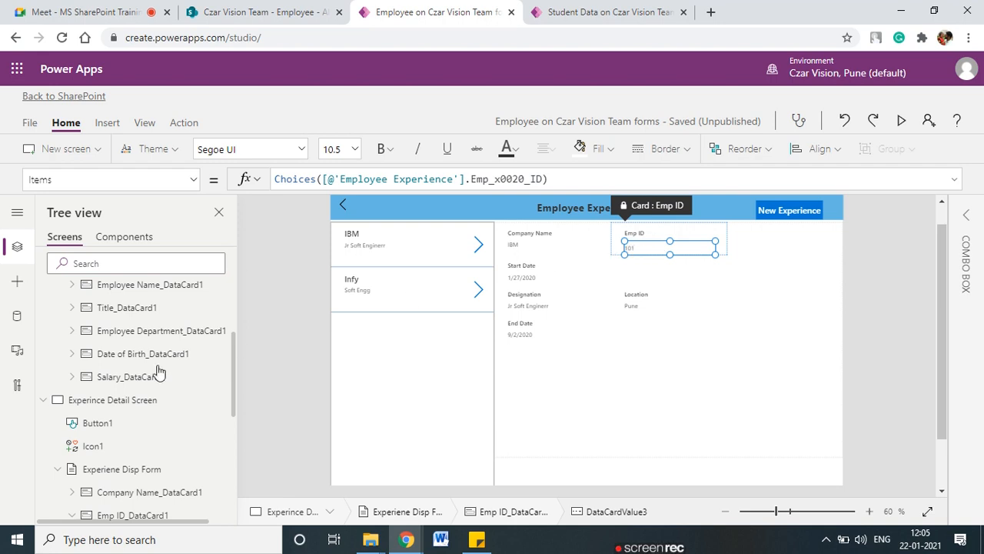
scroll(150, 388, down, 3)
scroll(150, 414, down, 3)
scroll(154, 400, up, 2)
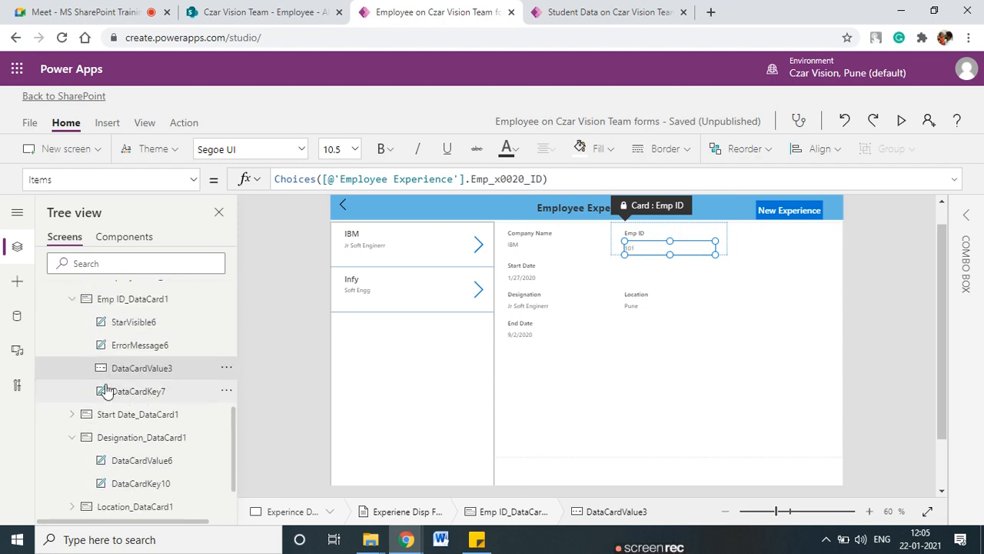
click(223, 370)
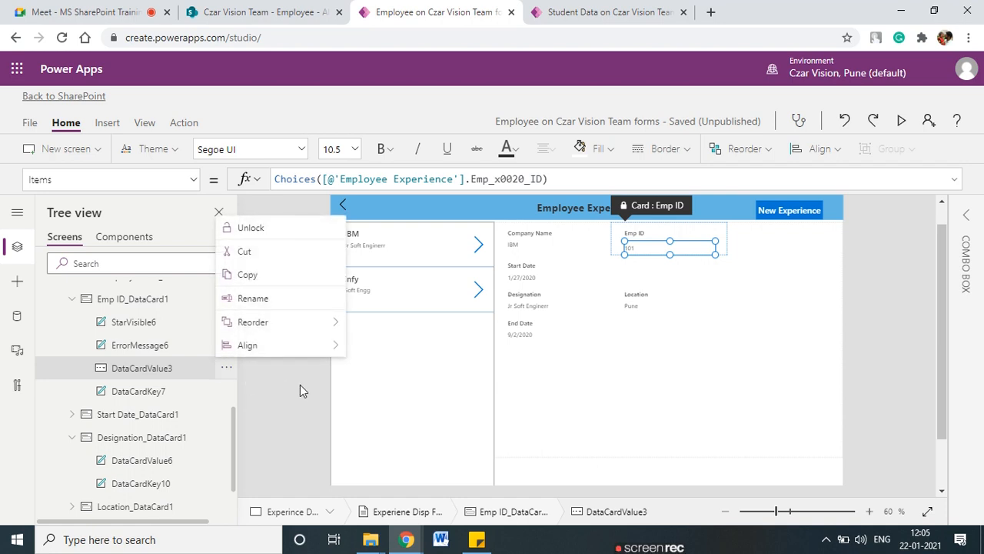
click(174, 431)
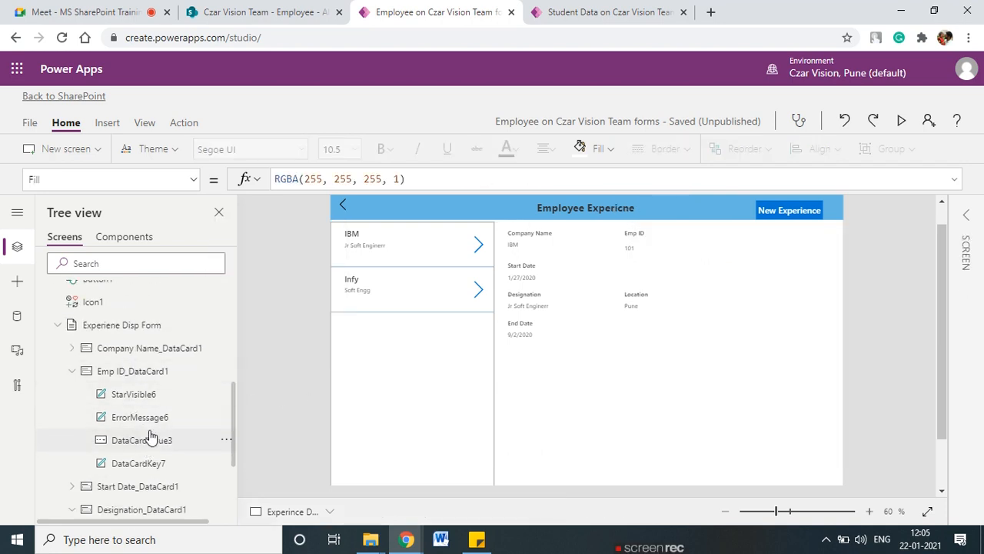
click(227, 445)
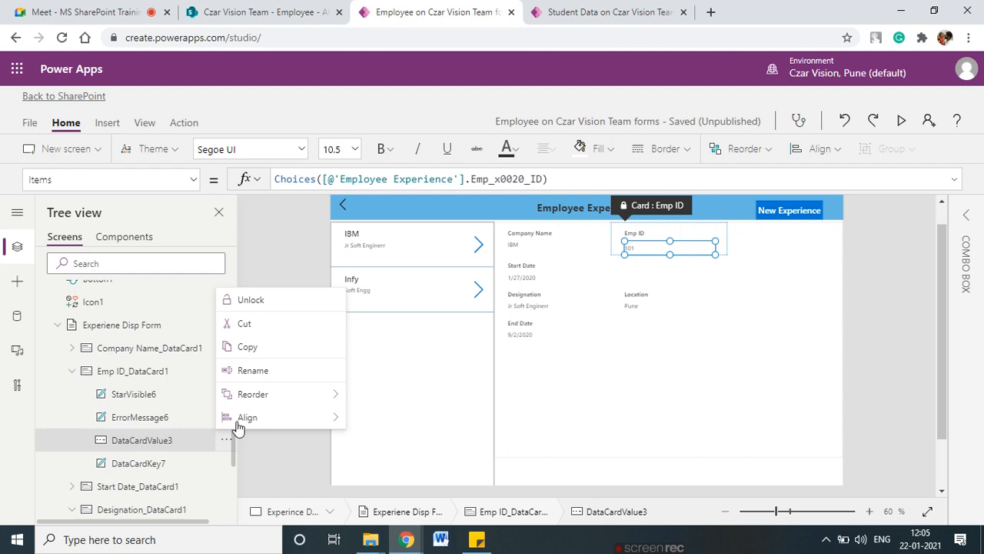
click(281, 375)
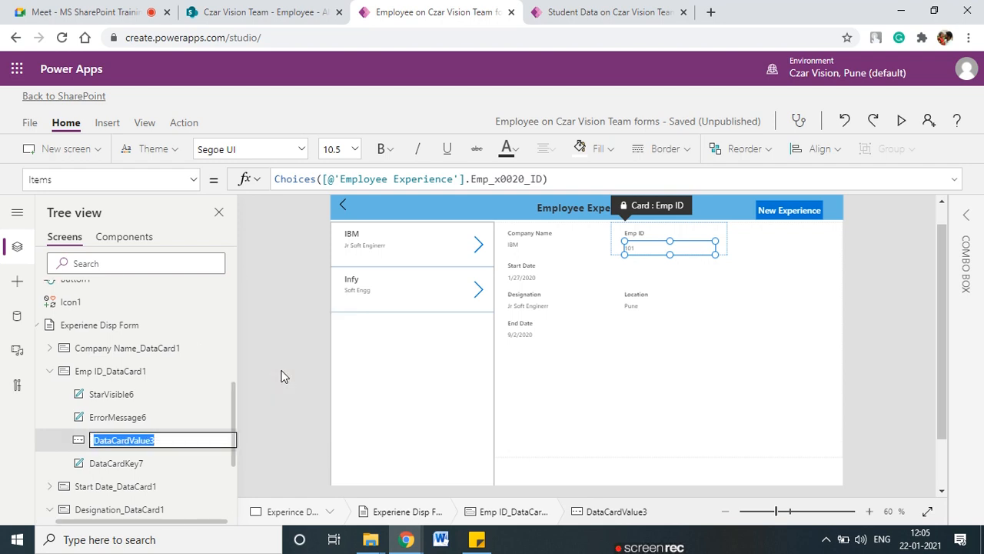
text(dc_EmpIDExpDetails)
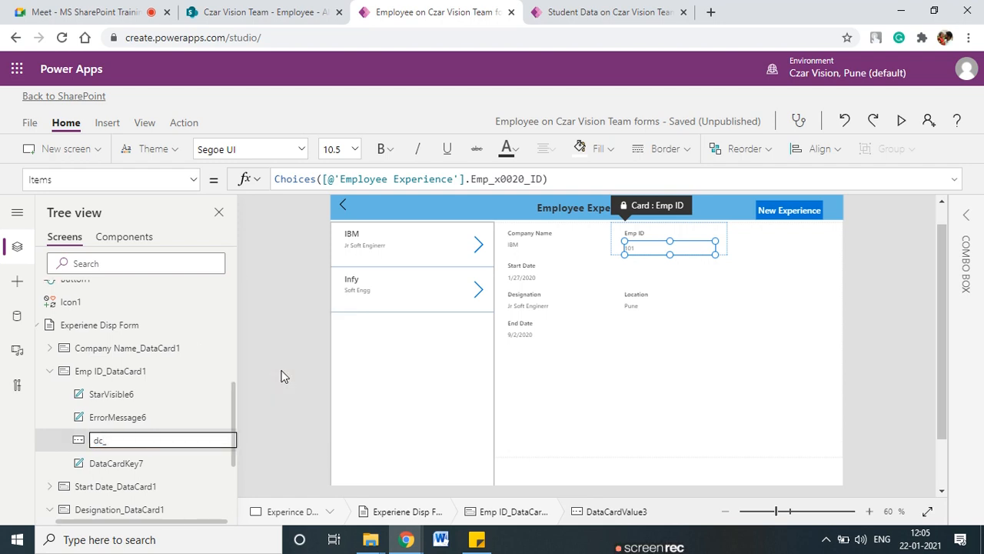
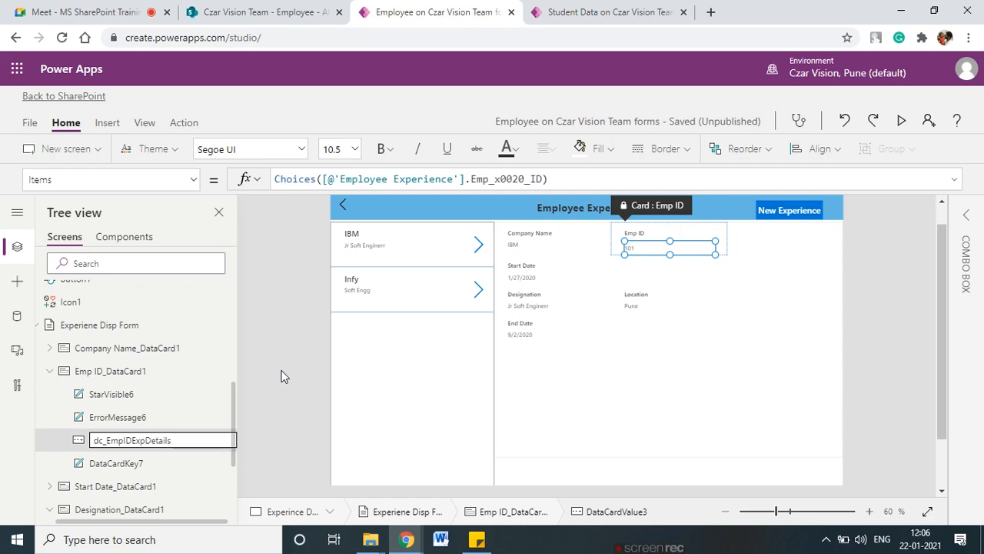
click(293, 439)
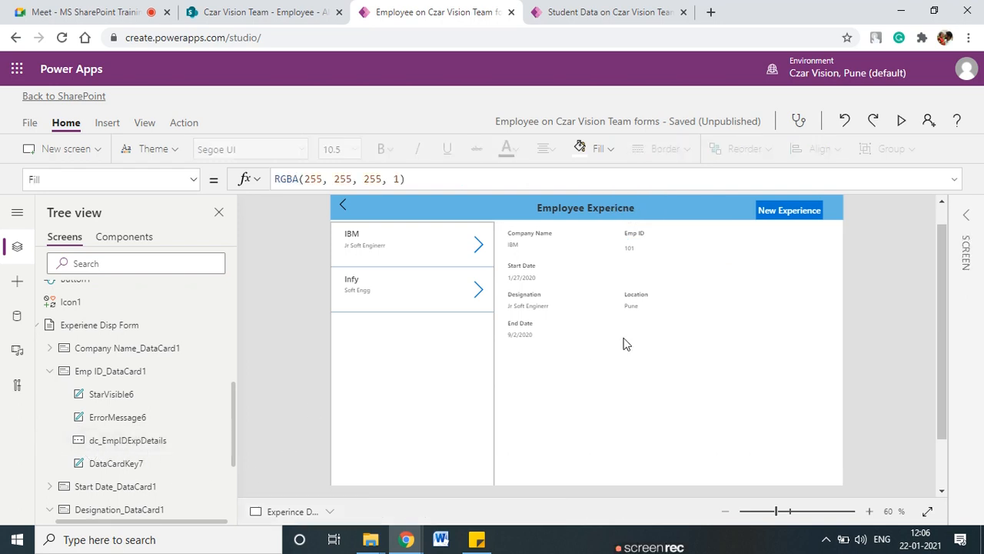
Fill the context record in the New Experience button's Navigate formula with EmlpoyeeID : dc_EmpIDExpDetails.
click(783, 216)
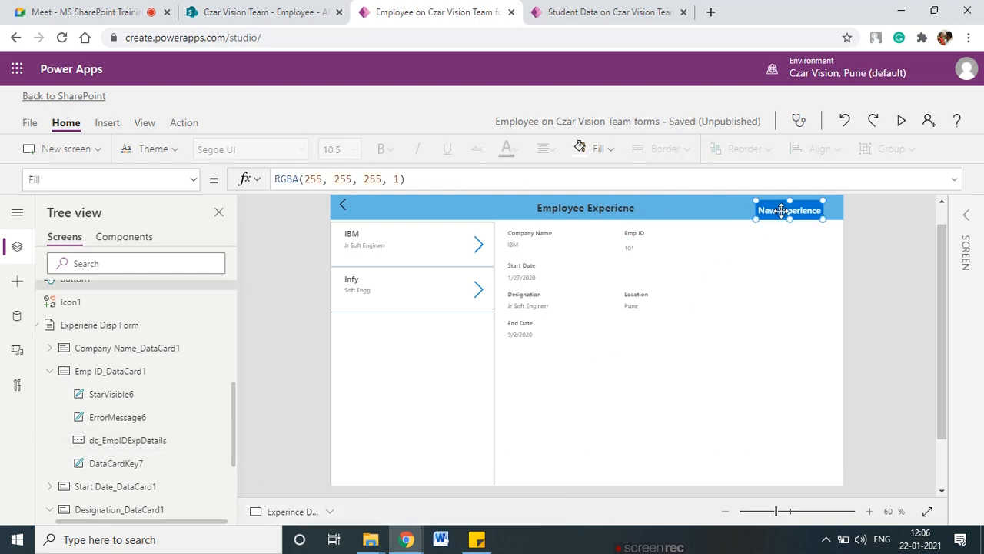
click(469, 178)
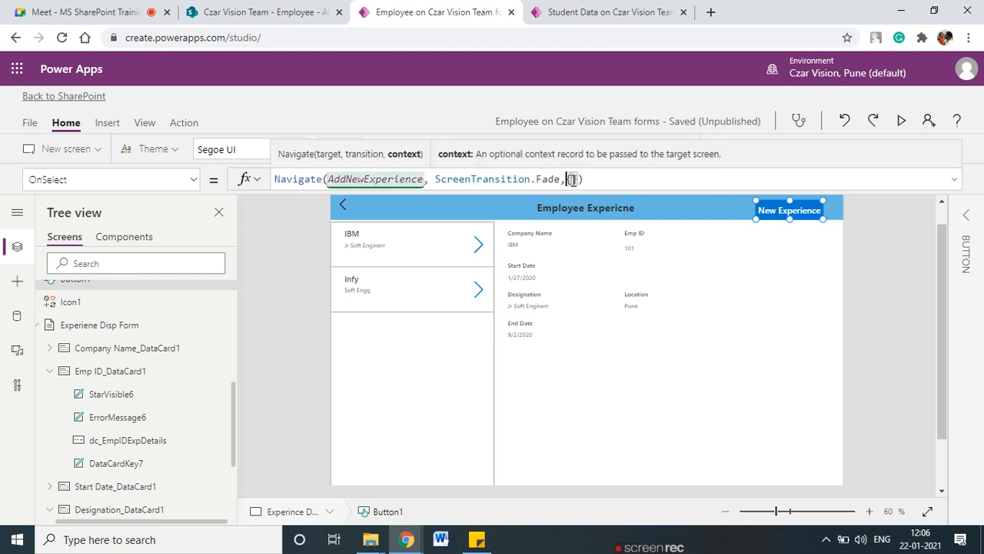
text(empID)
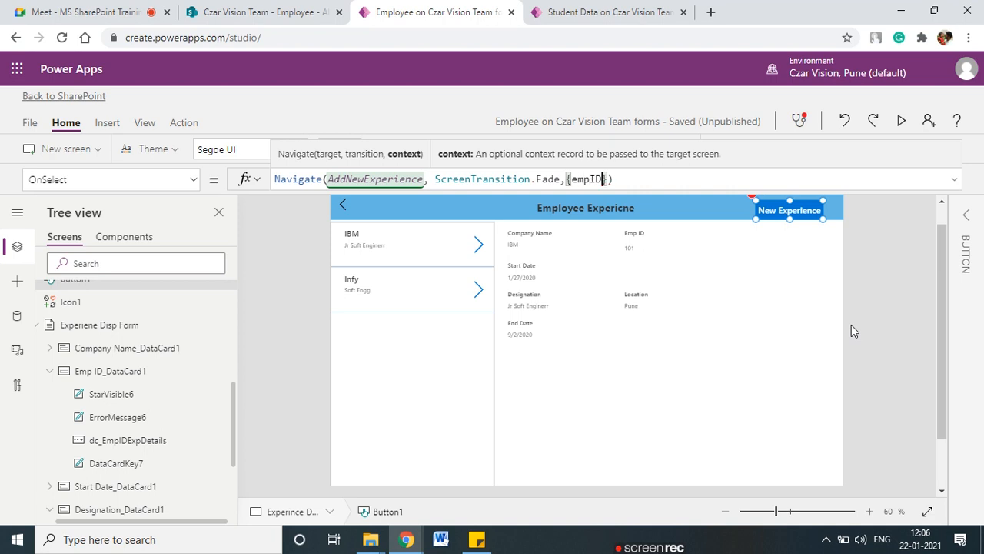
key(BackSpace)
key(BackSpace)
key(BackSpace)
key(BackSpace)
key(BackSpace)
text(Emlpoyee)
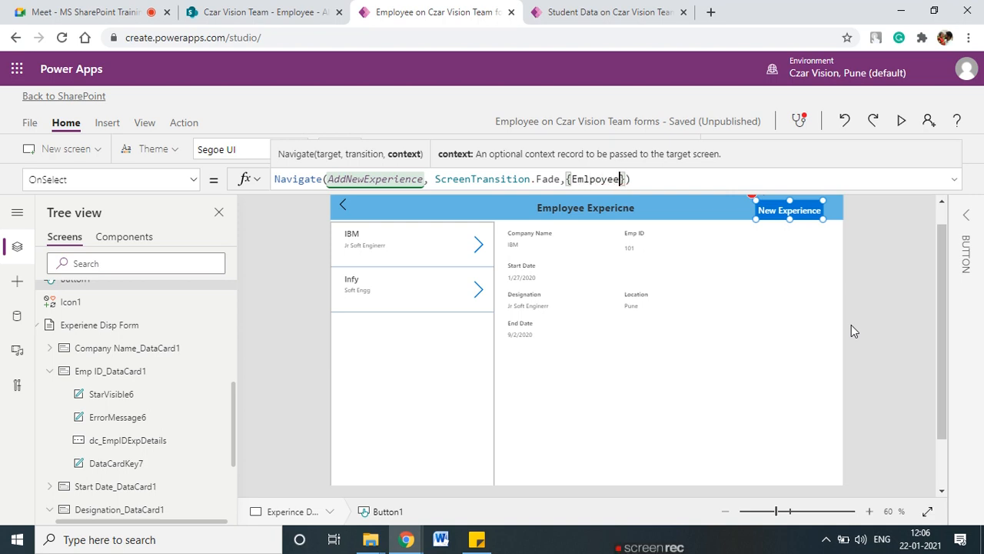
text(ID)
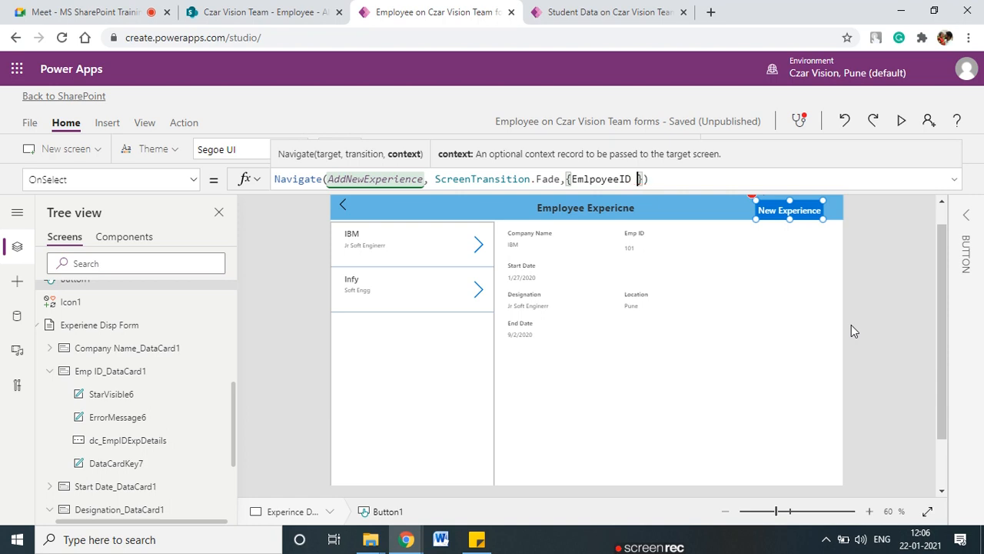
text( : dc_)
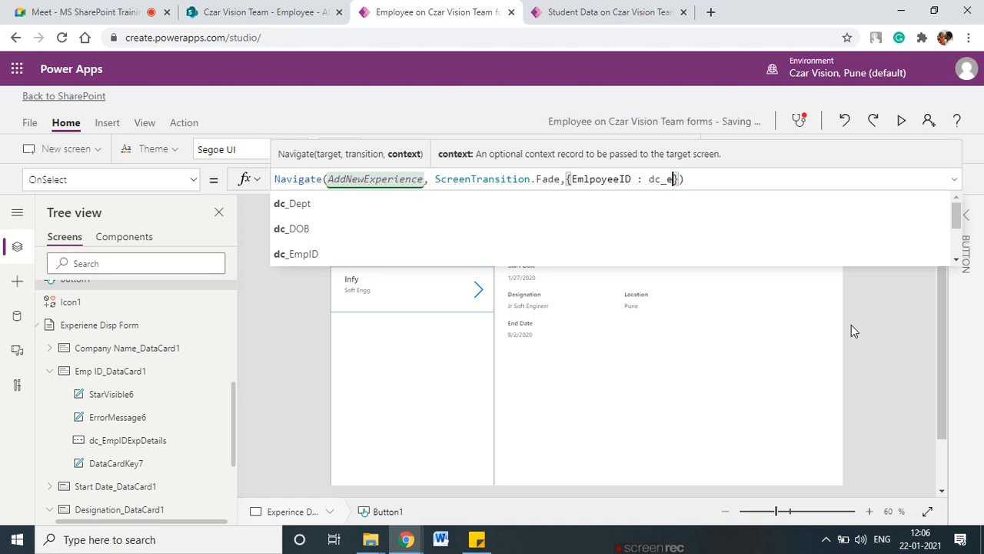
text(empID)
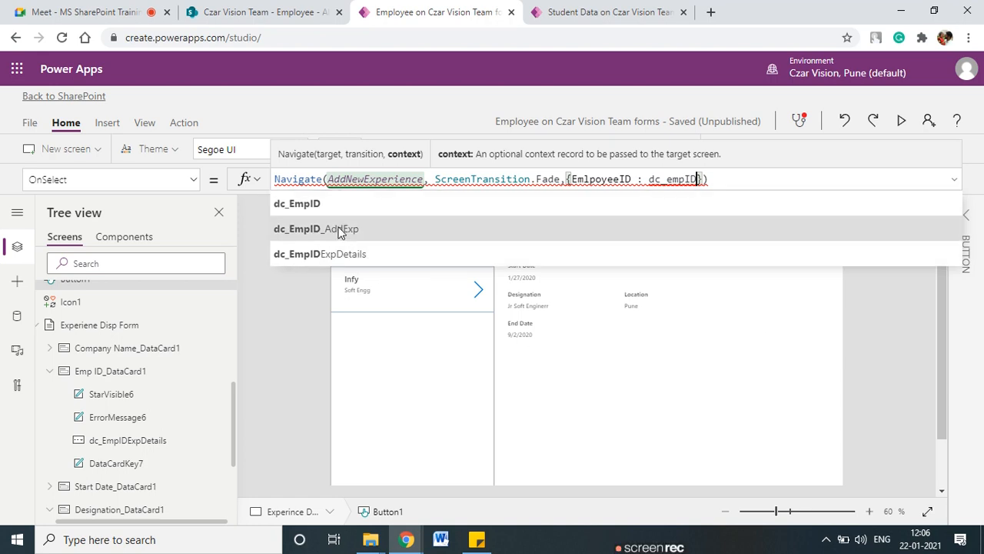
click(344, 254)
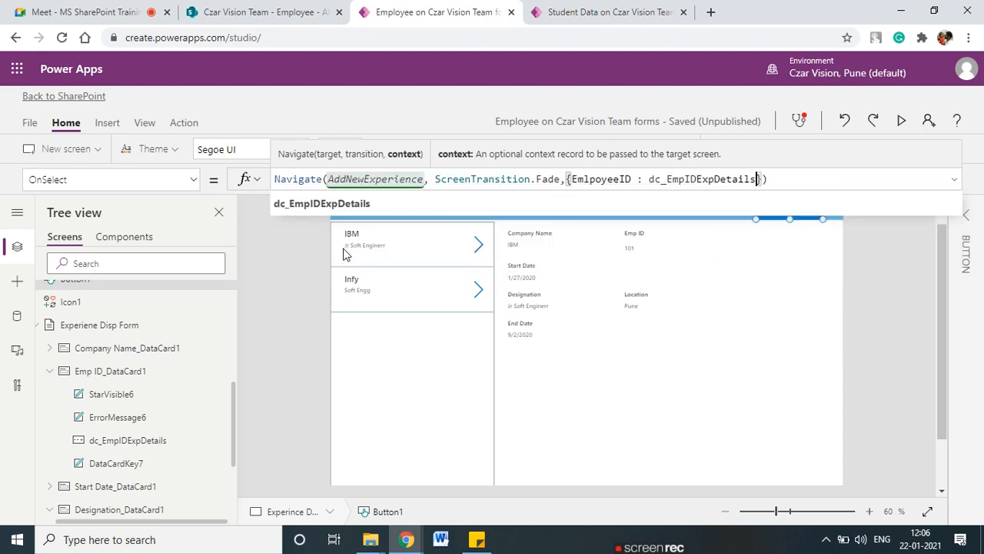
click(897, 346)
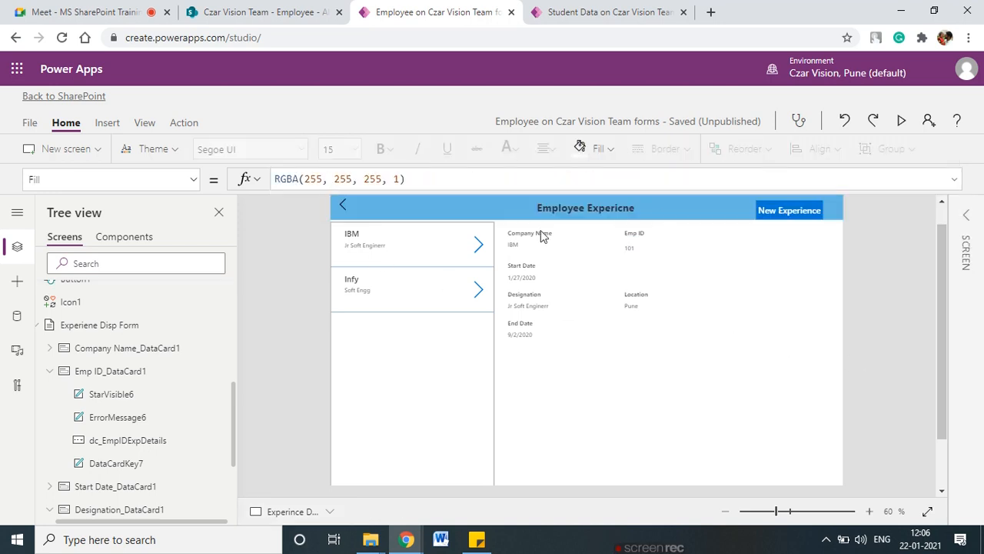
Append a dot to dc_EmpIDExpDetails in the New Experience button's formula and look through the properties offered for the control.
click(637, 246)
click(776, 213)
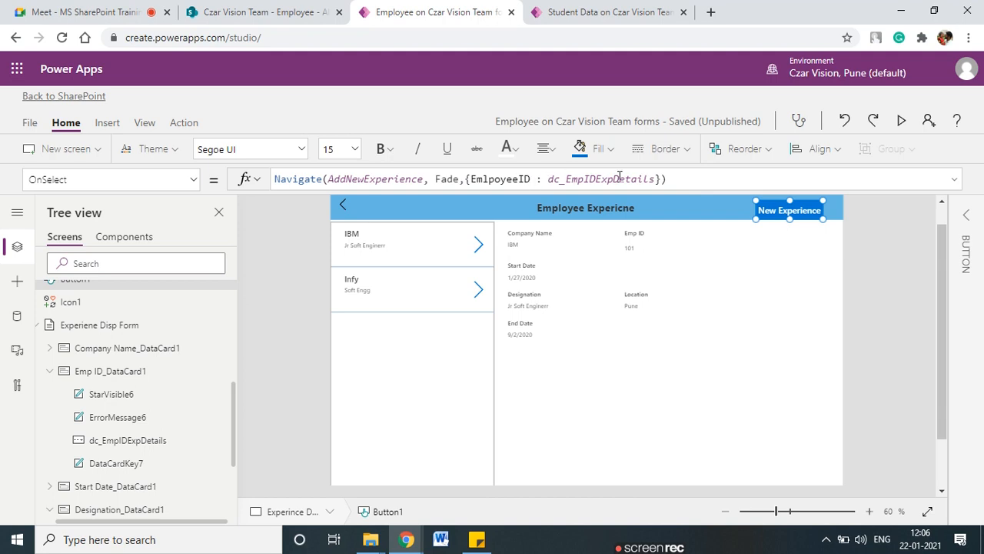
click(660, 179)
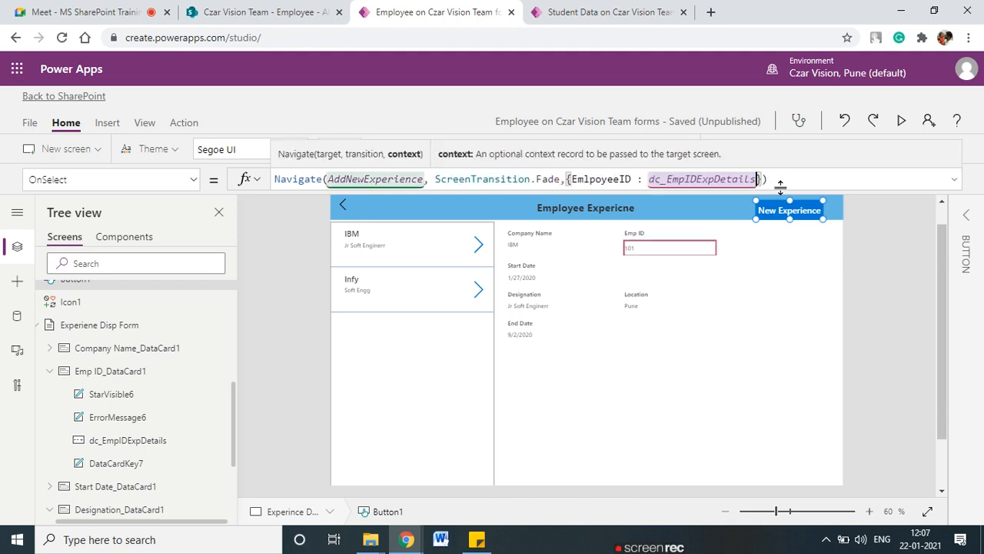
text(.)
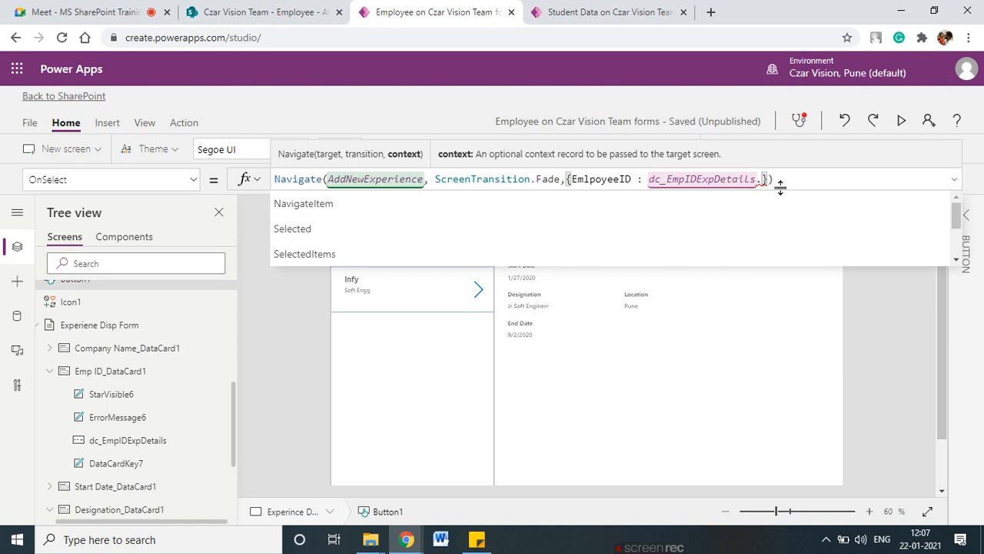
key(Down)
key(Down)
key(Down)
key(Down)
key(Down)
key(Down)
key(Down)
key(Down)
key(Down)
key(Down)
key(Down)
key(Down)
key(Down)
key(Down)
key(Down)
key(Down)
key(Down)
key(Down)
key(Down)
key(Down)
key(Down)
key(Down)
key(Down)
key(Down)
key(Down)
key(Down)
key(Down)
key(Down)
key(Down)
key(Down)
key(Down)
key(Down)
key(Down)
key(Down)
key(Down)
key(Down)
key(Down)
key(Down)
key(Down)
key(Down)
key(Down)
key(Down)
key(Down)
key(Down)
key(Down)
key(Down)
key(Down)
key(Down)
key(Down)
key(Down)
key(Up)
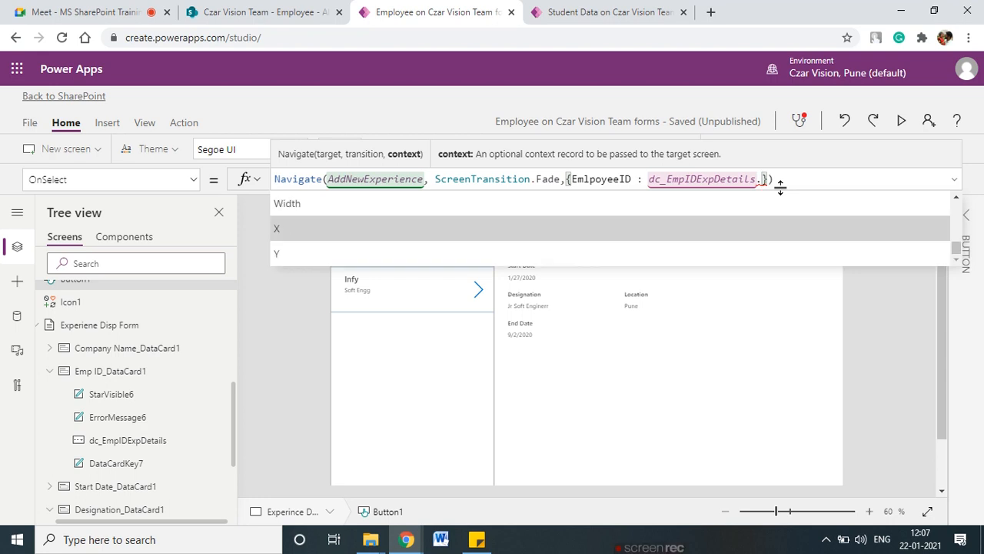
key(Up)
key(Up)
key(Up)
key(Up)
key(Up)
key(Up)
key(Up)
key(Up)
key(Up)
key(Up)
key(Up)
key(Up)
key(Up)
key(Up)
key(Up)
key(Up)
key(Up)
key(Up)
key(Up)
key(Up)
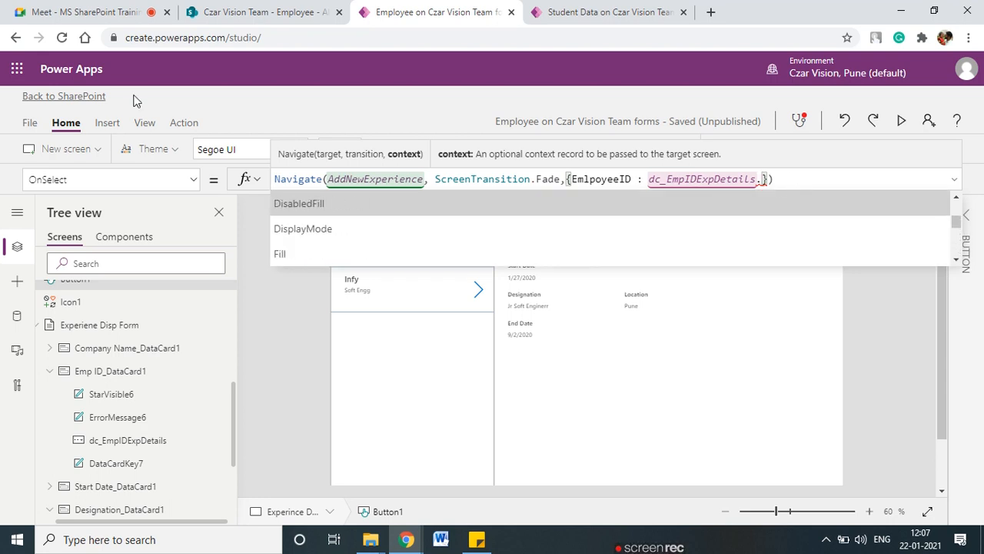
Switch to SharePoint and examine the Employee Experience list's Emp ID column and its lookup options in a new item form, without saving an item.
click(231, 12)
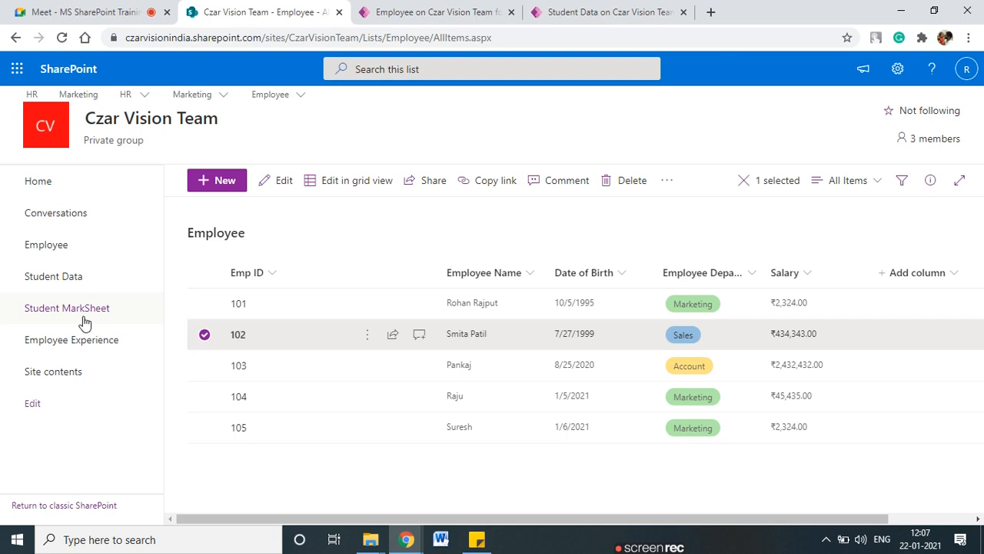
click(433, 12)
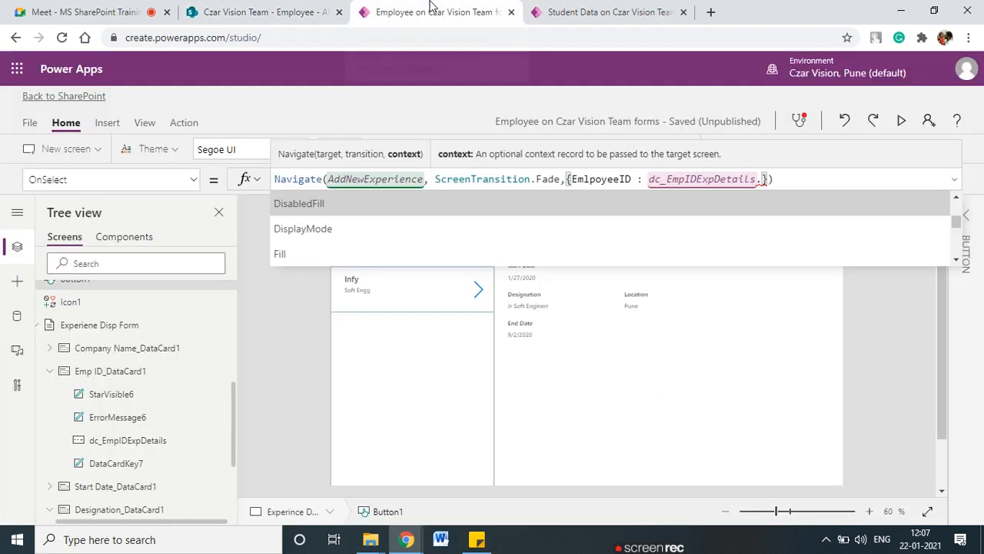
click(675, 361)
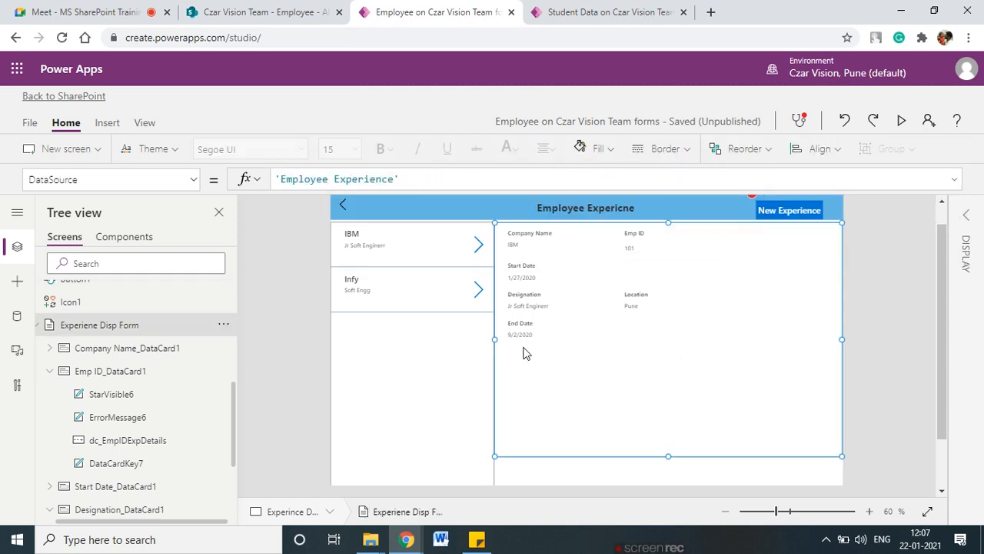
click(193, 11)
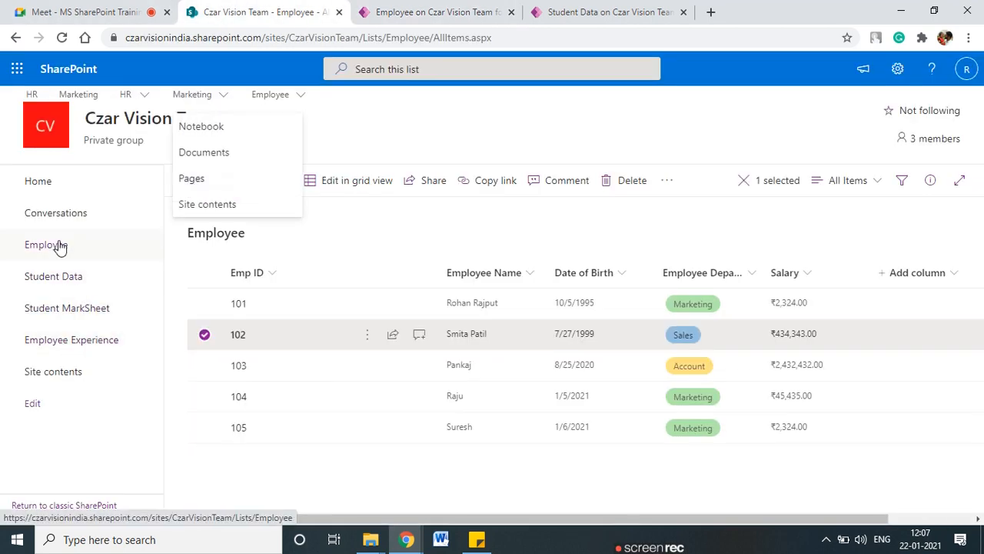
click(106, 350)
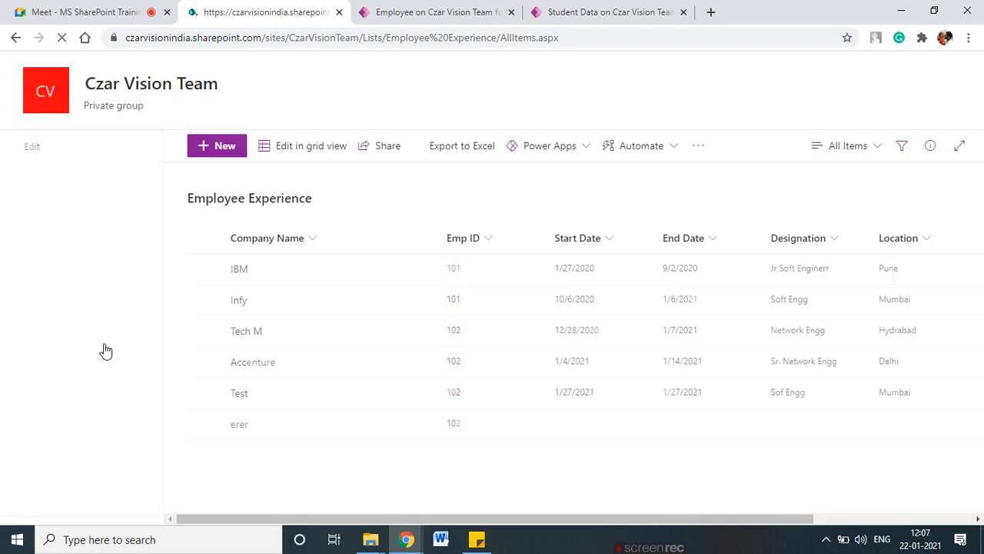
mouse_move(535, 257)
mouse_down()
mouse_move(427, 284)
mouse_move(512, 260)
mouse_move(473, 239)
mouse_up()
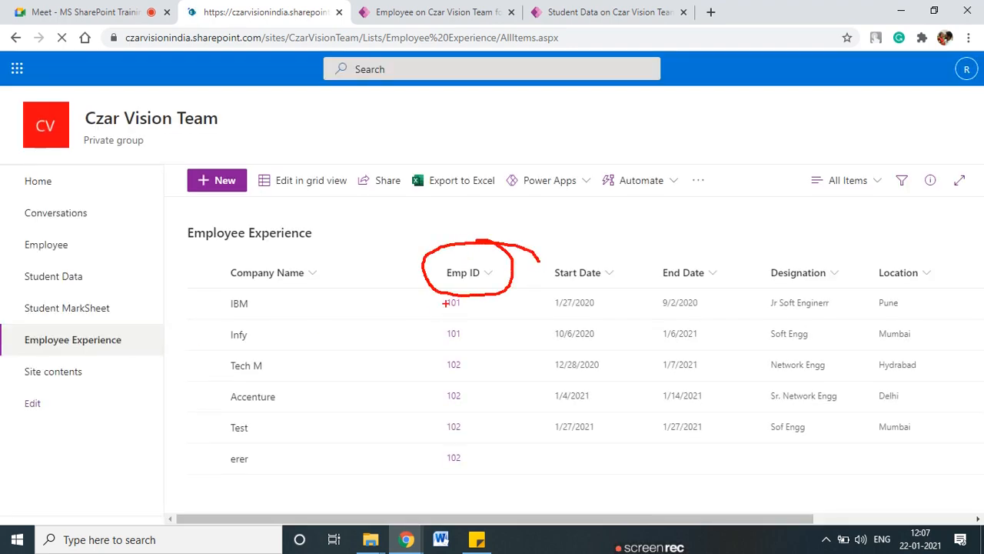
drag(430, 276, 136, 264)
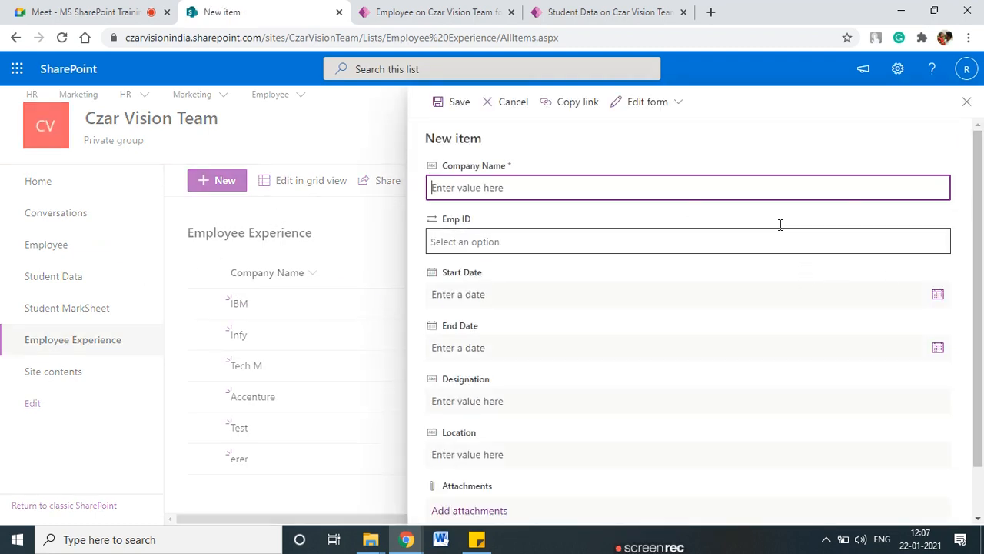
click(631, 237)
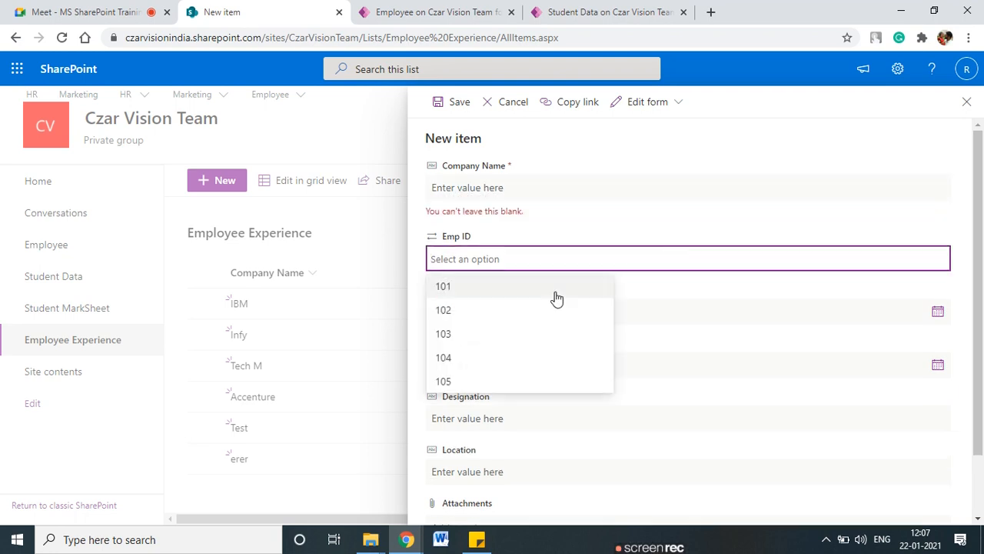
click(244, 502)
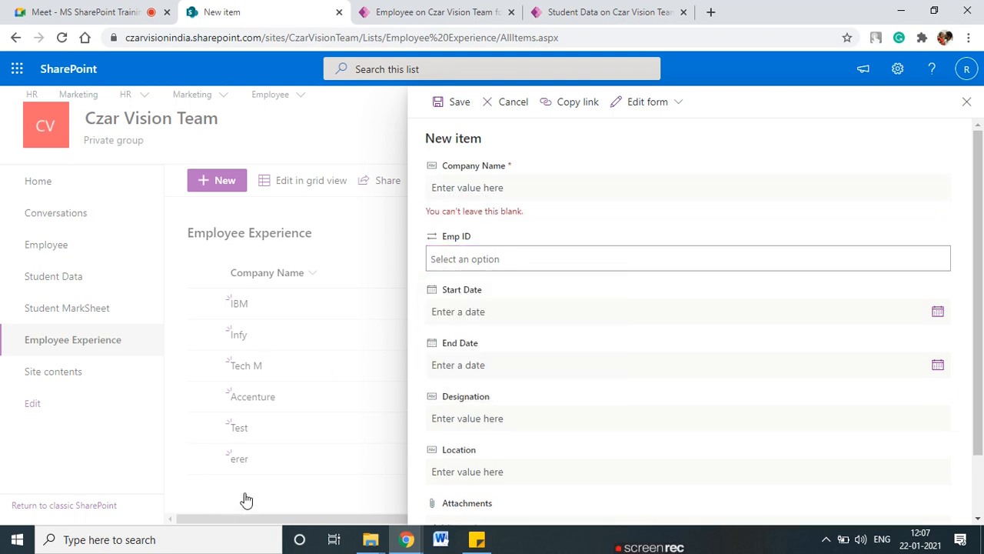
click(967, 102)
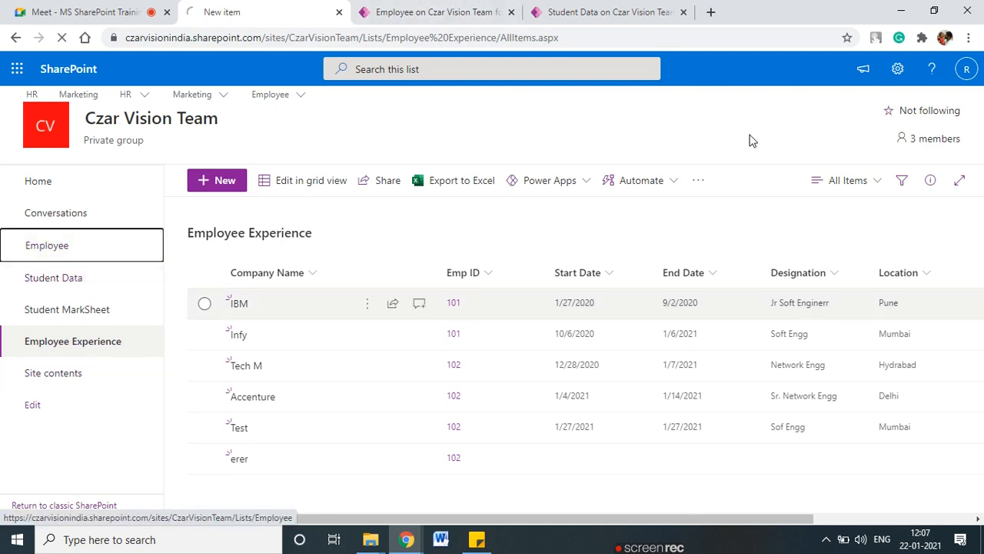
Back in Power Apps, complete the New Experience button's context value as dc_EmpIDExpDetails.Selected.
click(394, 9)
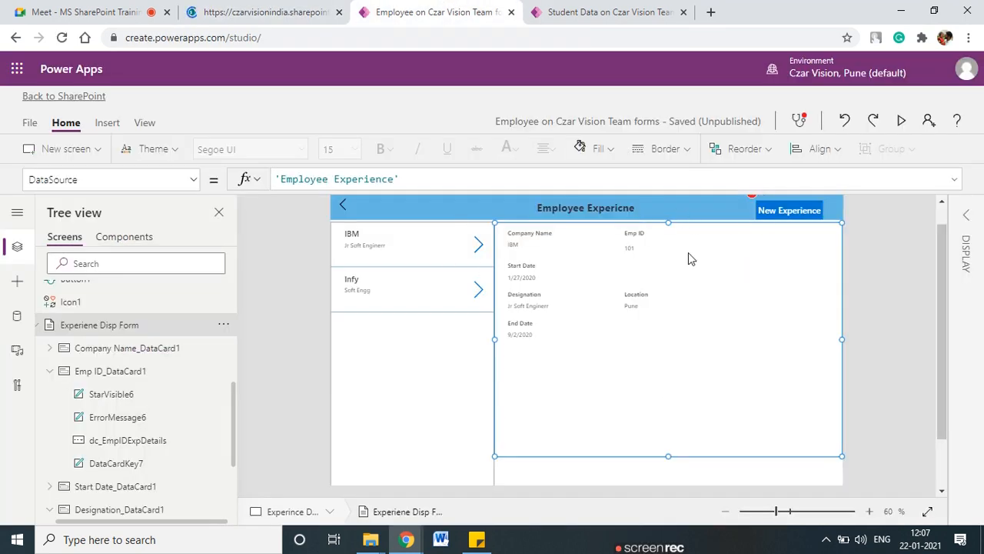
click(761, 213)
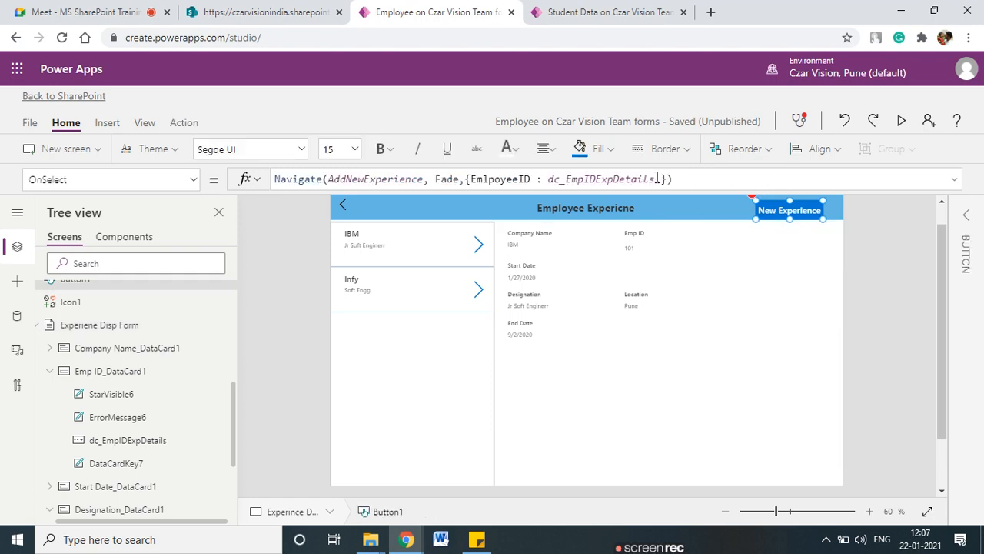
click(658, 179)
text(.)
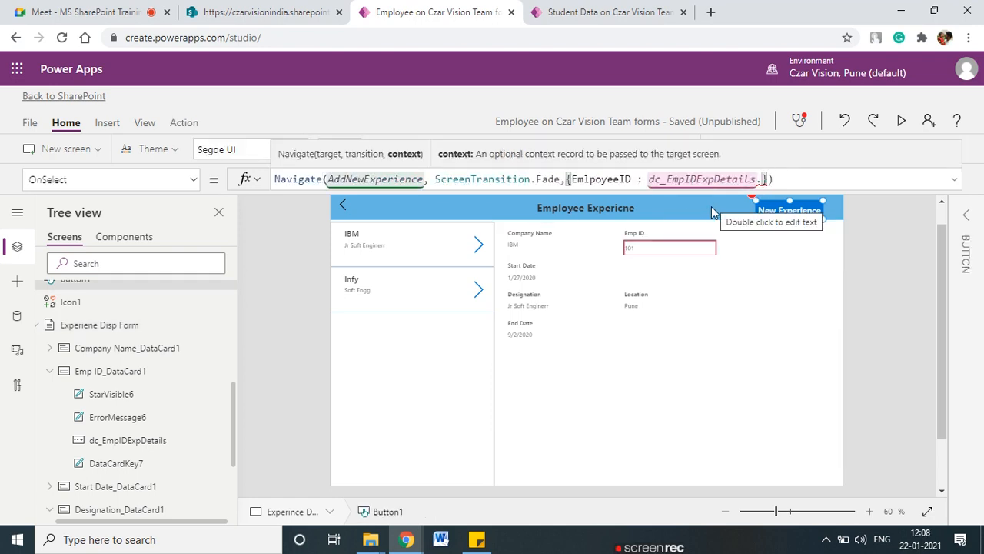
key(BackSpace)
text(.)
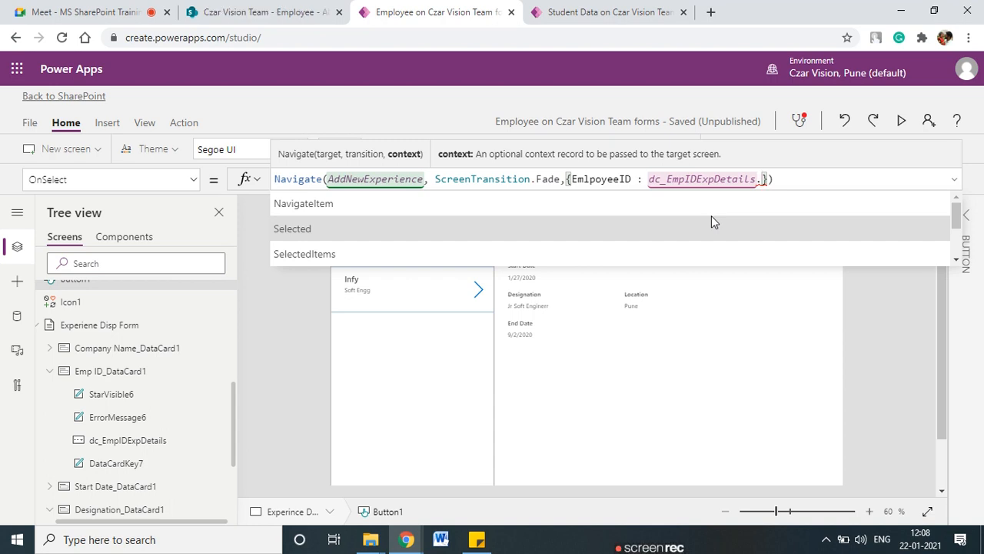
key(BackSpace)
text(.)
click(298, 230)
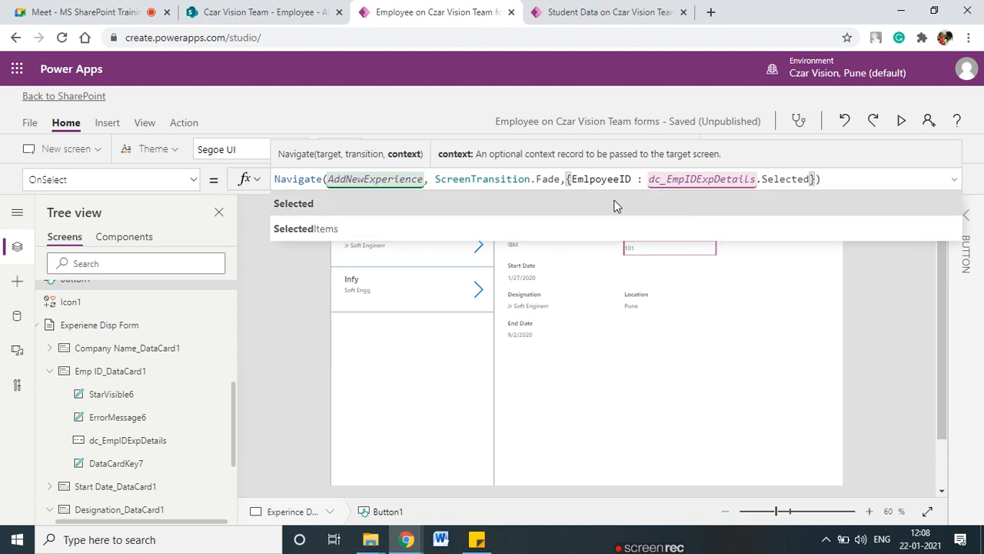
click(858, 248)
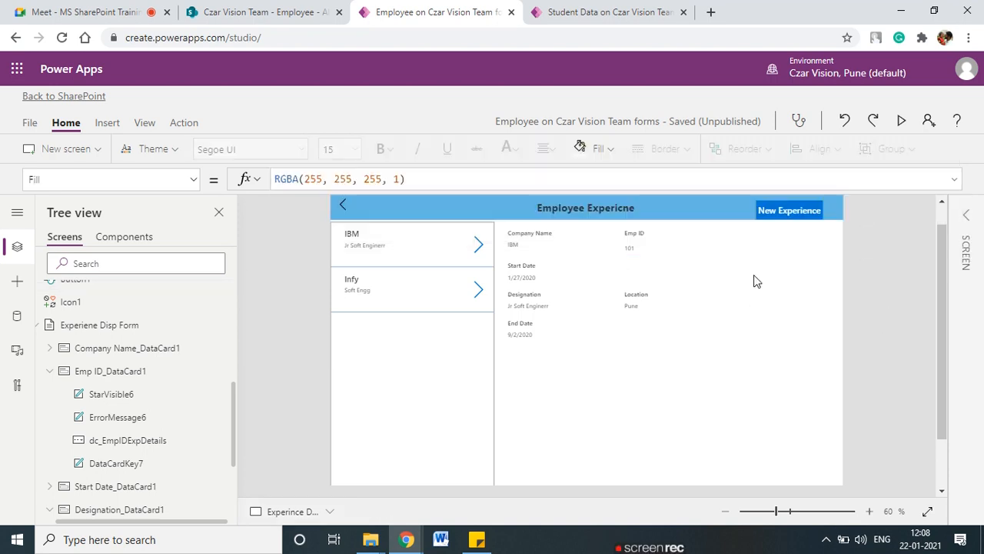
Review the New Experience button's context record formula, and open the app's list of variables.
click(640, 249)
click(793, 213)
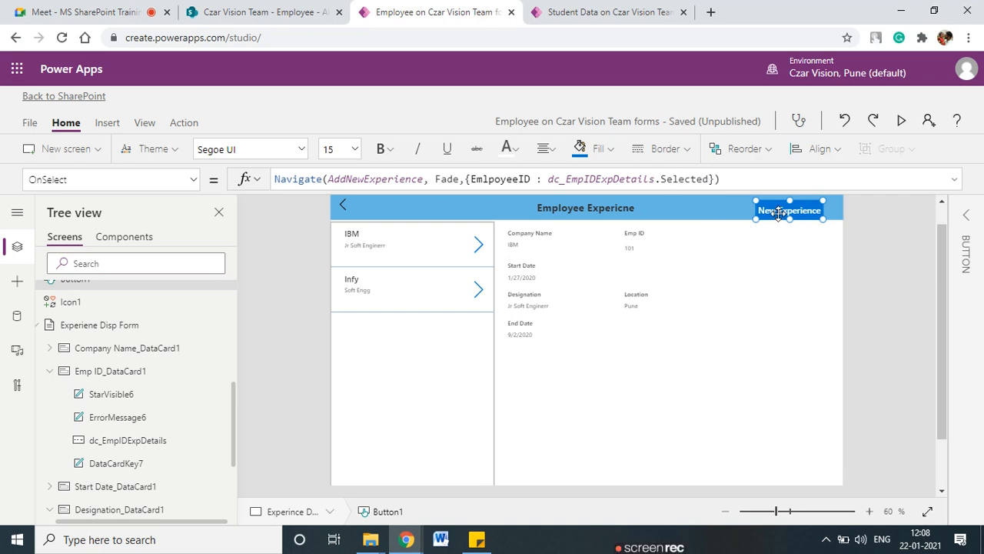
click(551, 181)
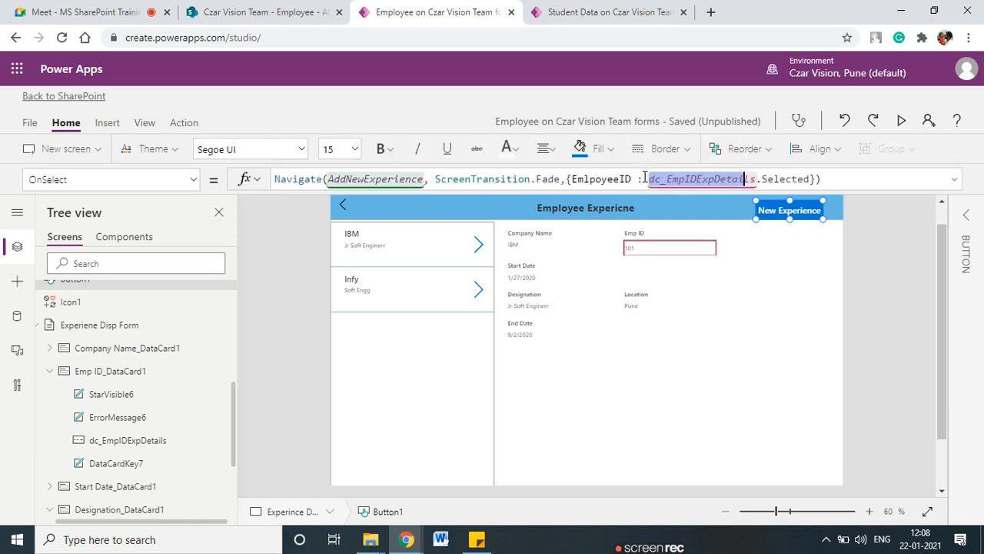
click(789, 303)
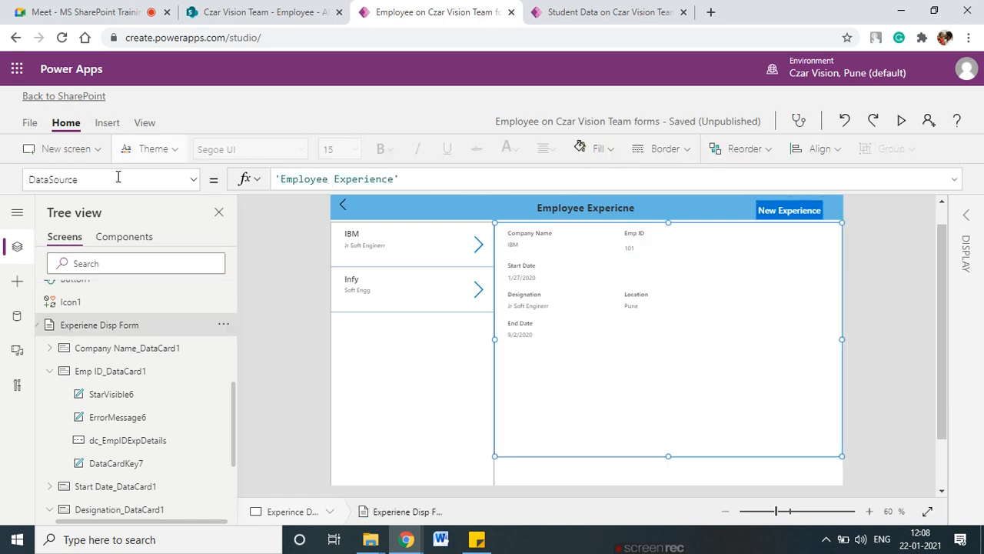
click(148, 124)
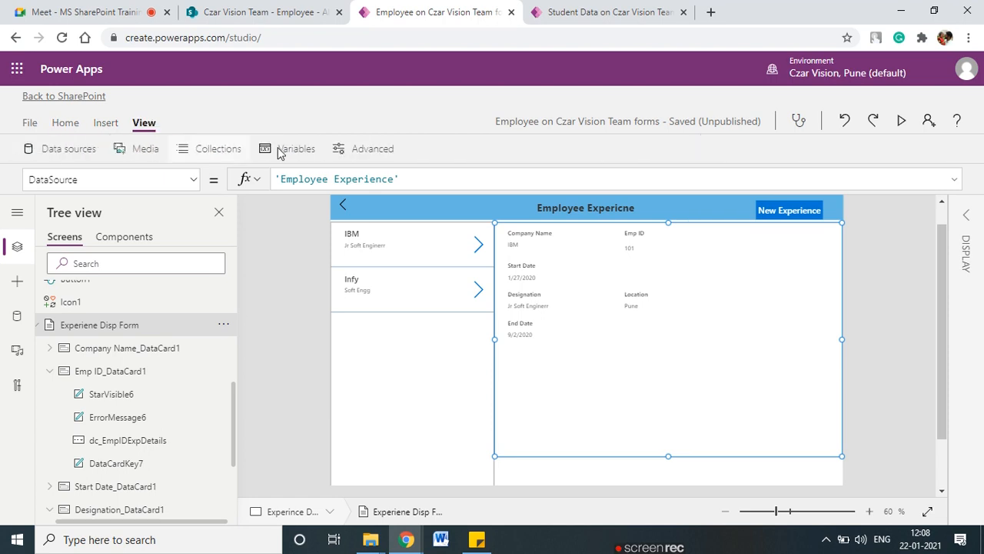
click(312, 153)
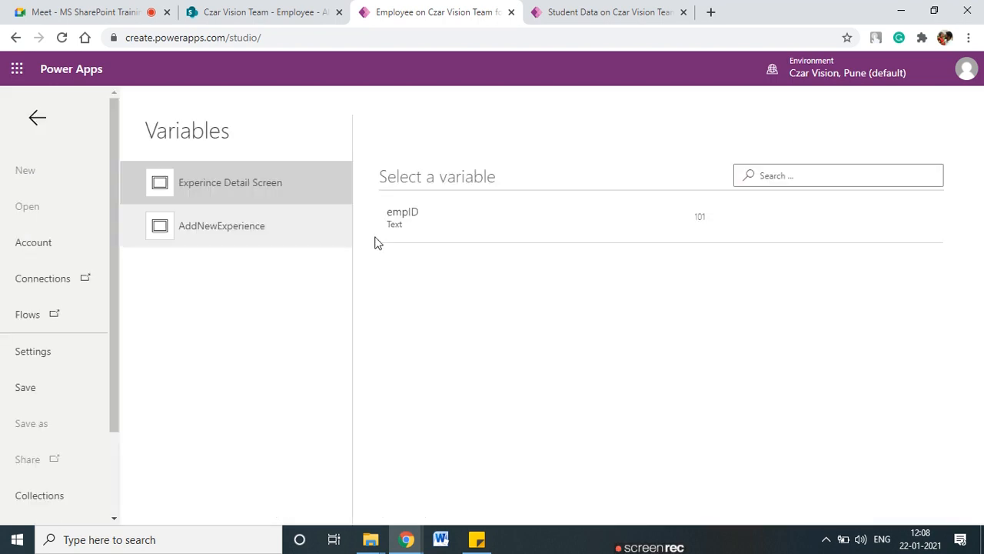
Compare the variables of the AddNewExperience and Experince Detail Screen screens, and return to the New Experience button's formula.
click(289, 233)
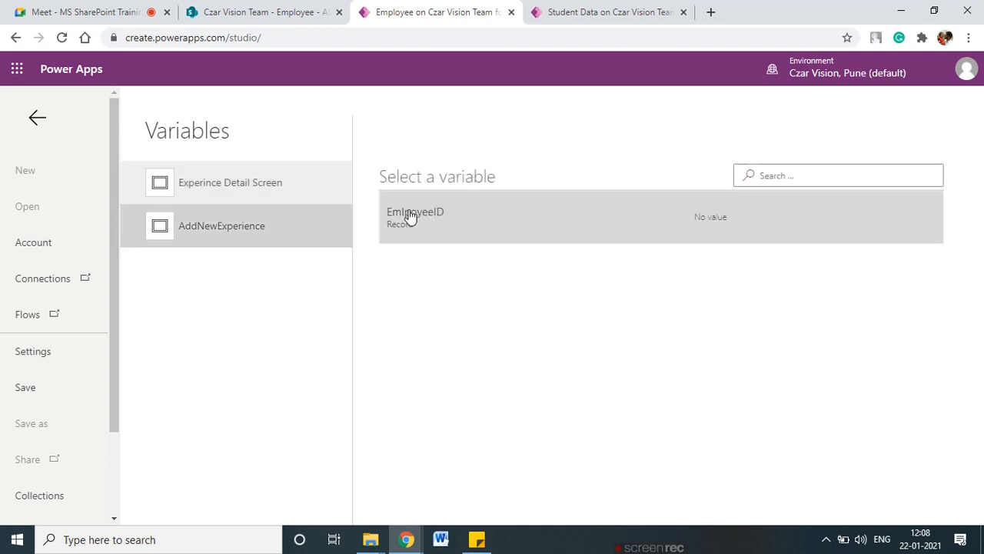
click(250, 198)
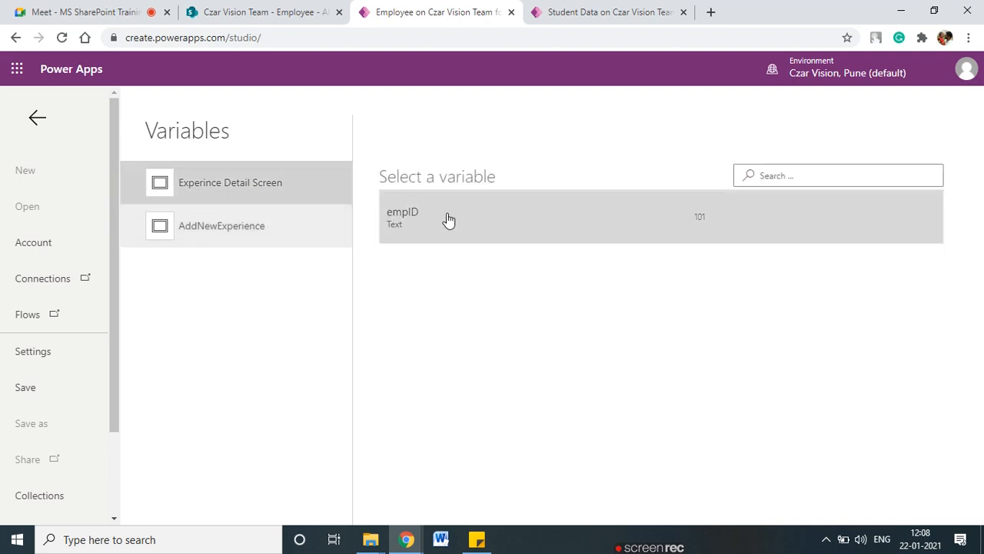
click(37, 116)
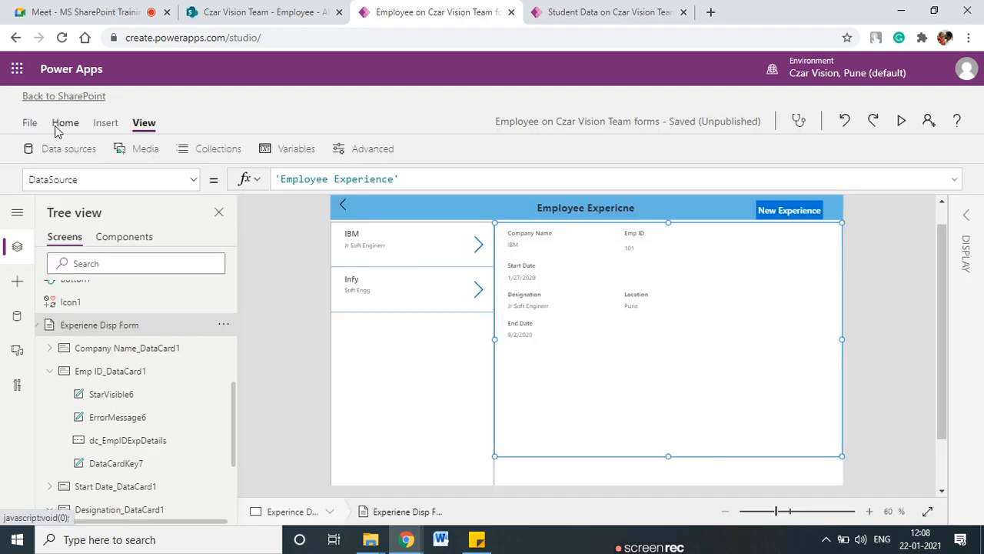
click(785, 211)
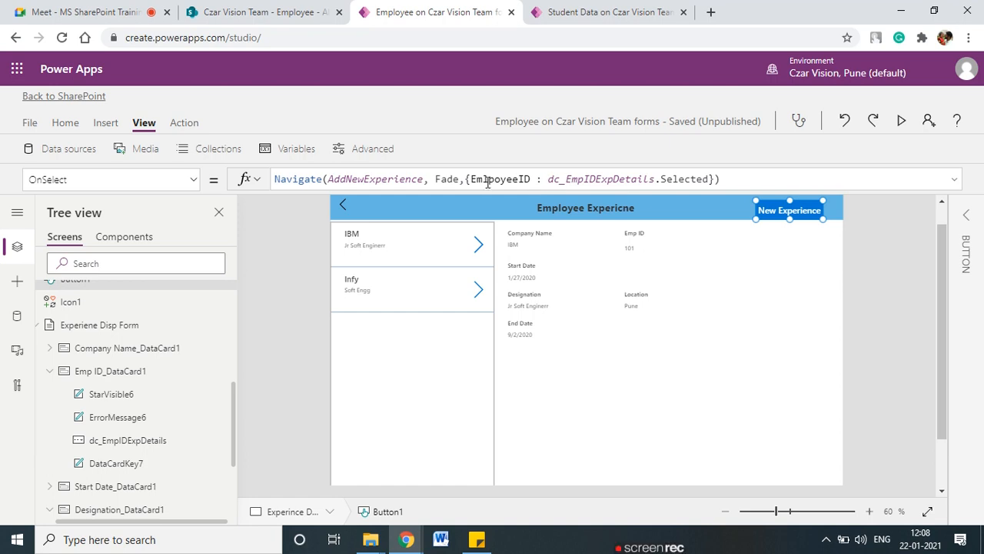
On the Employee Detail Screen, examine how the Emp Experince button's formula passes dc_EmpID.Text as the empID context value.
click(121, 351)
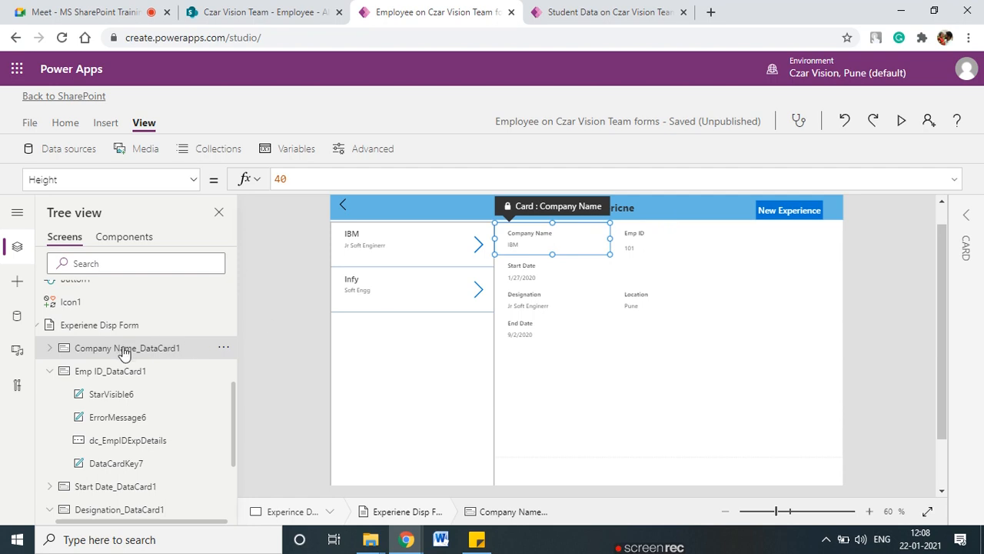
double_click(123, 351)
click(36, 326)
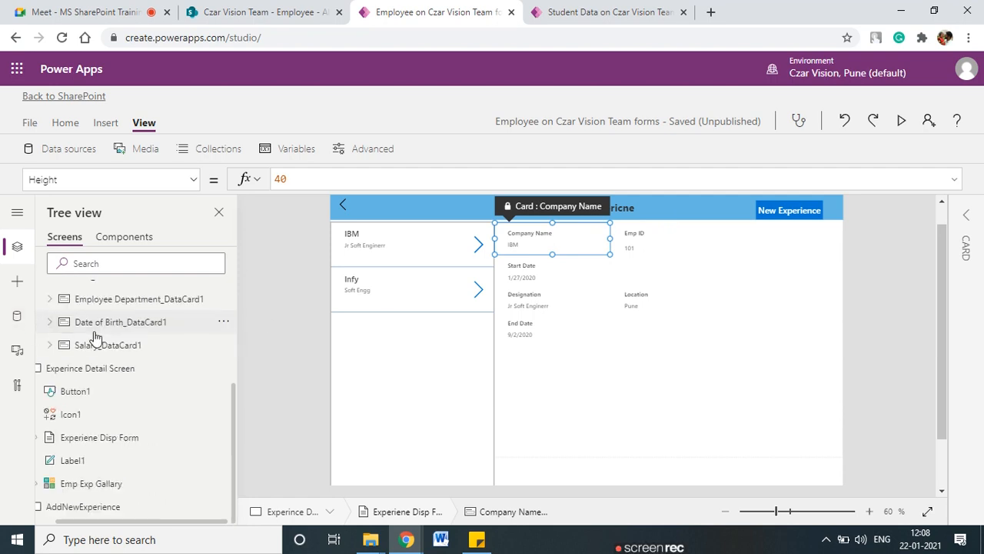
scroll(92, 338, up, 5)
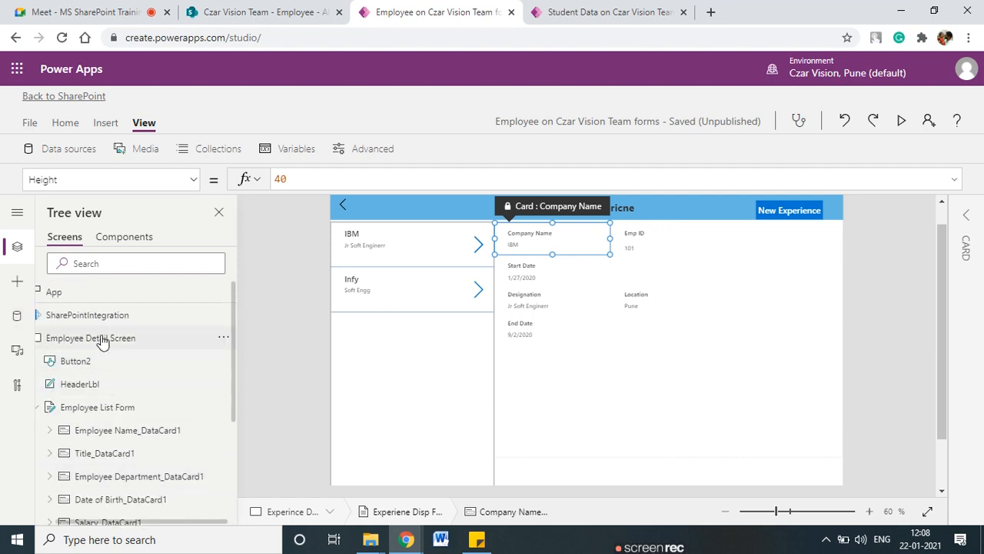
click(102, 341)
click(735, 243)
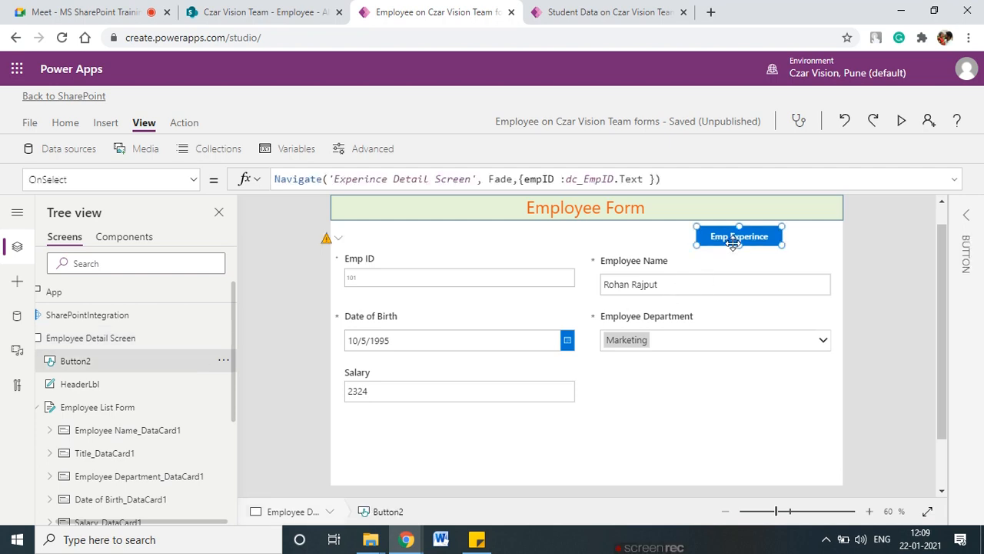
click(530, 180)
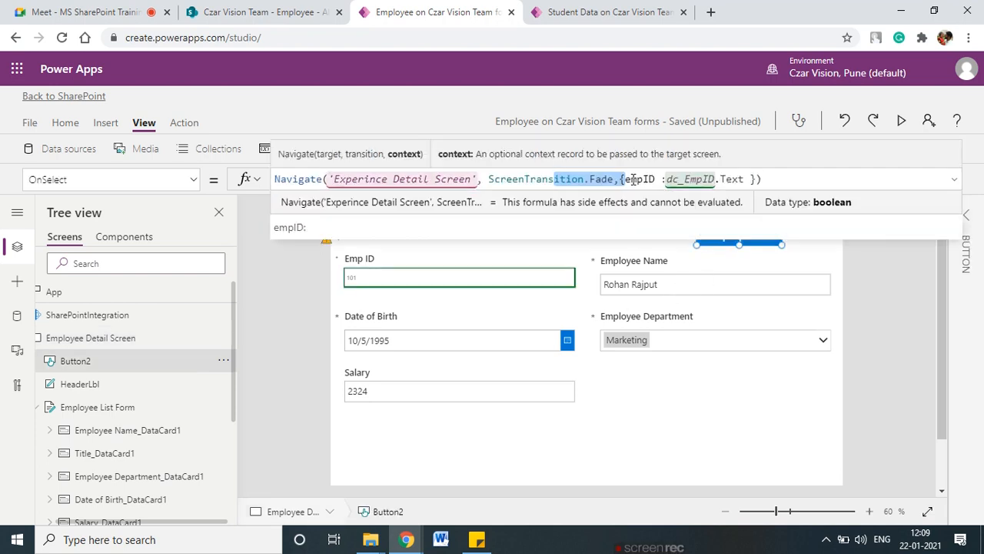
drag(625, 180, 665, 179)
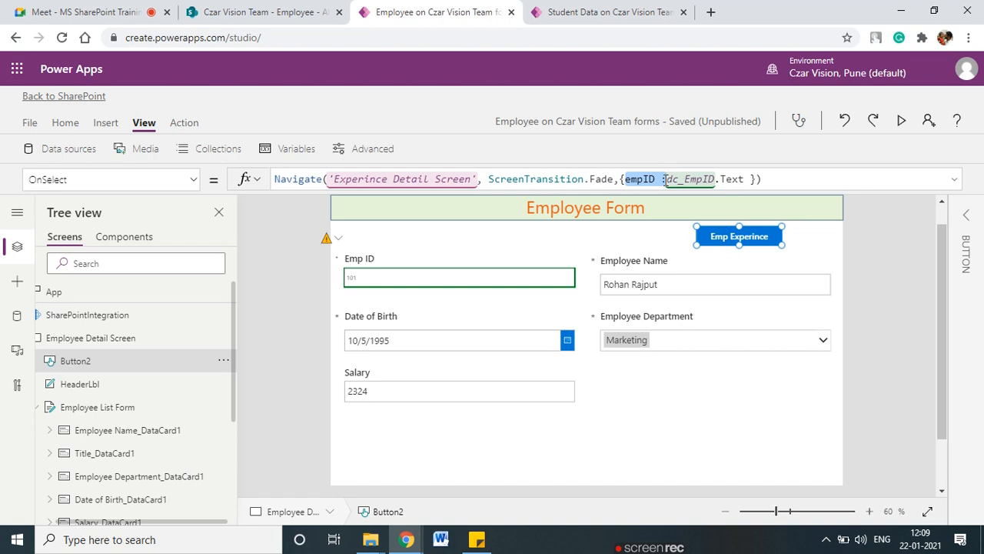
double_click(643, 180)
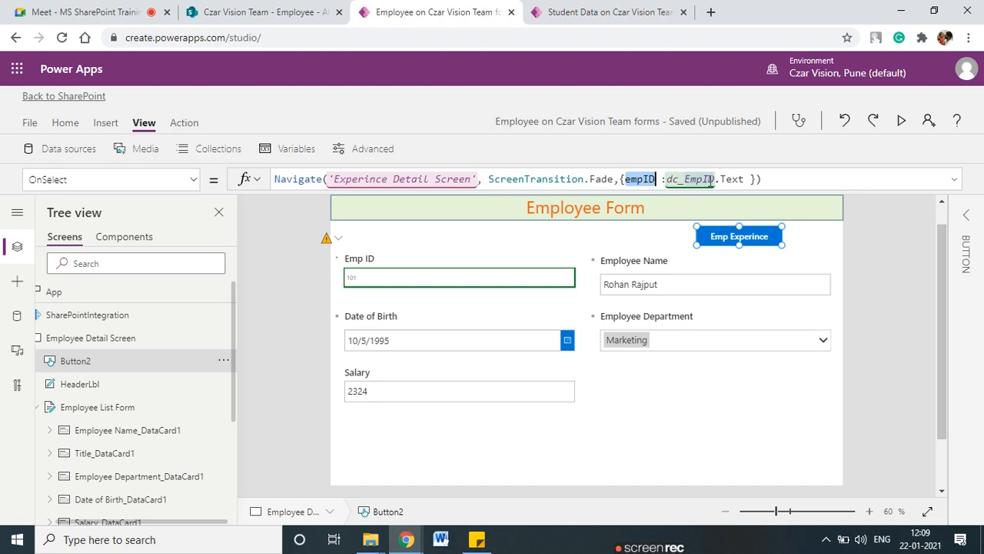
drag(744, 179, 679, 179)
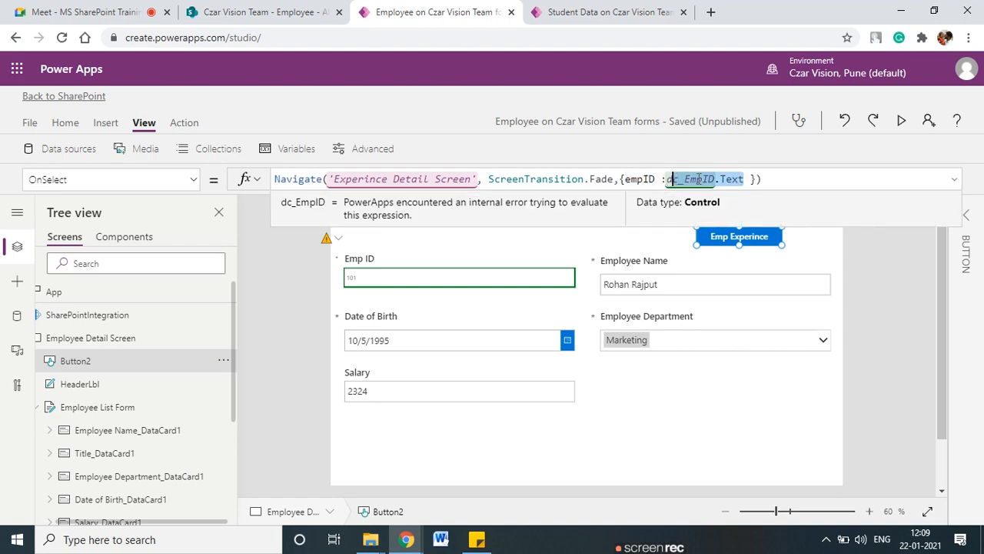
click(698, 179)
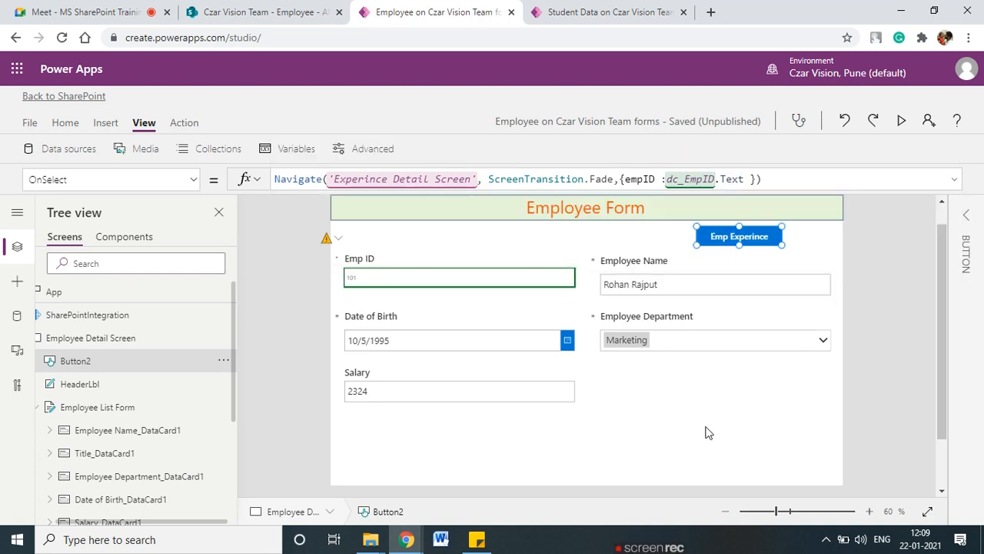
click(674, 433)
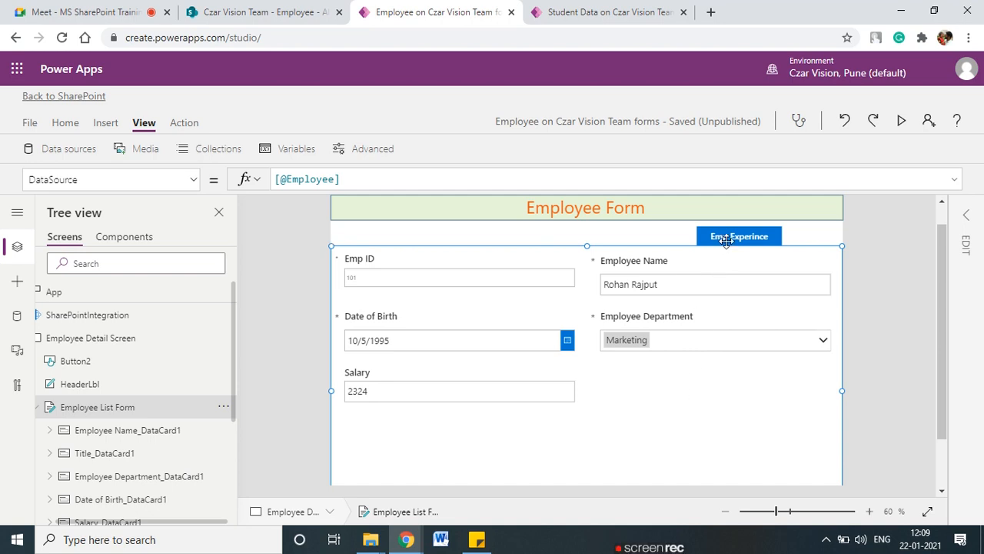
click(747, 233)
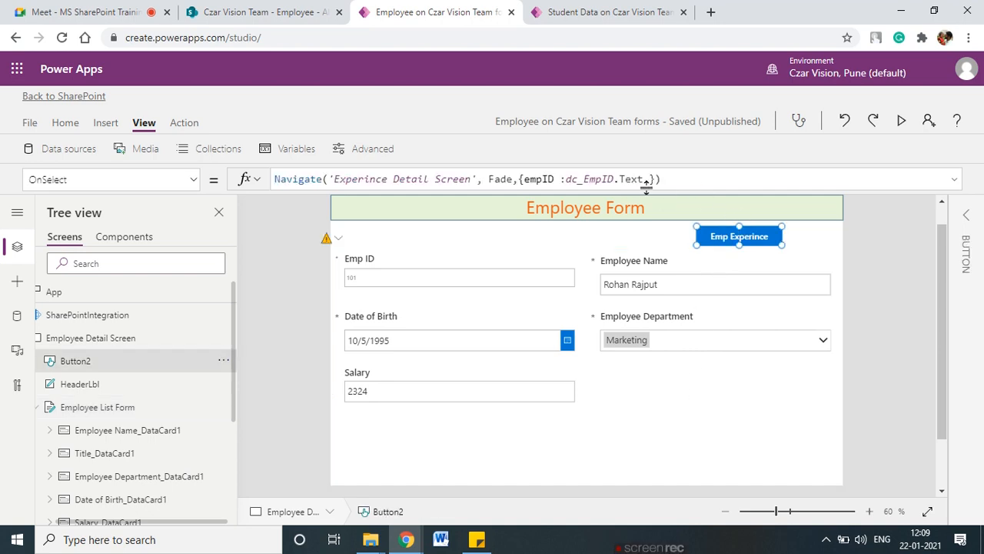
Return to the Experince Detail Screen and review the New Experience button's navigation formula.
scroll(183, 414, down, 1)
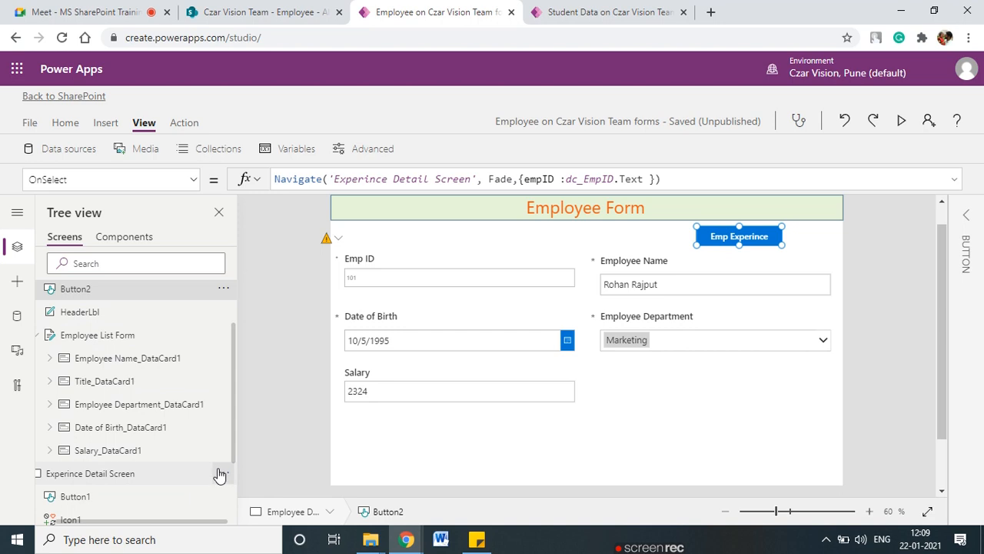
drag(153, 522, 110, 521)
scroll(96, 453, down, 2)
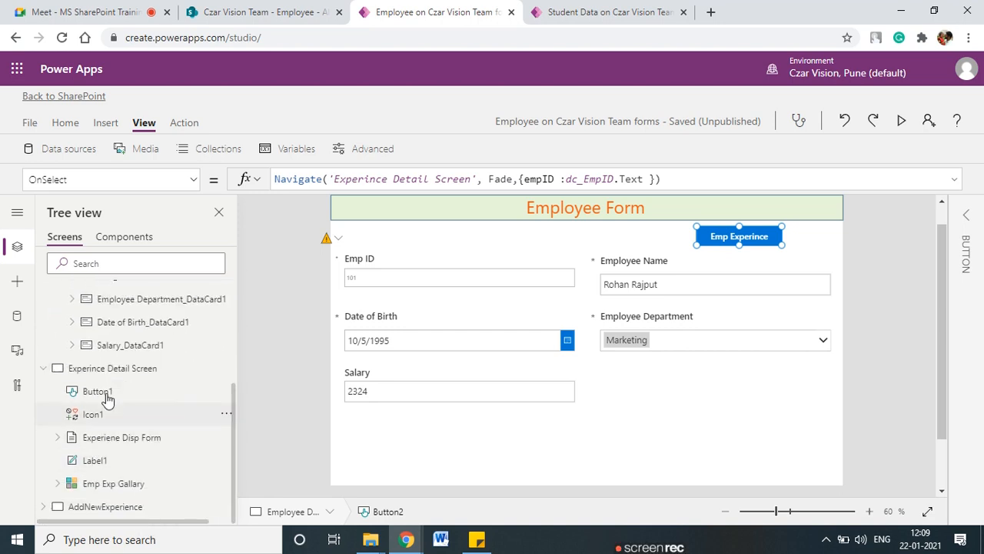
click(100, 375)
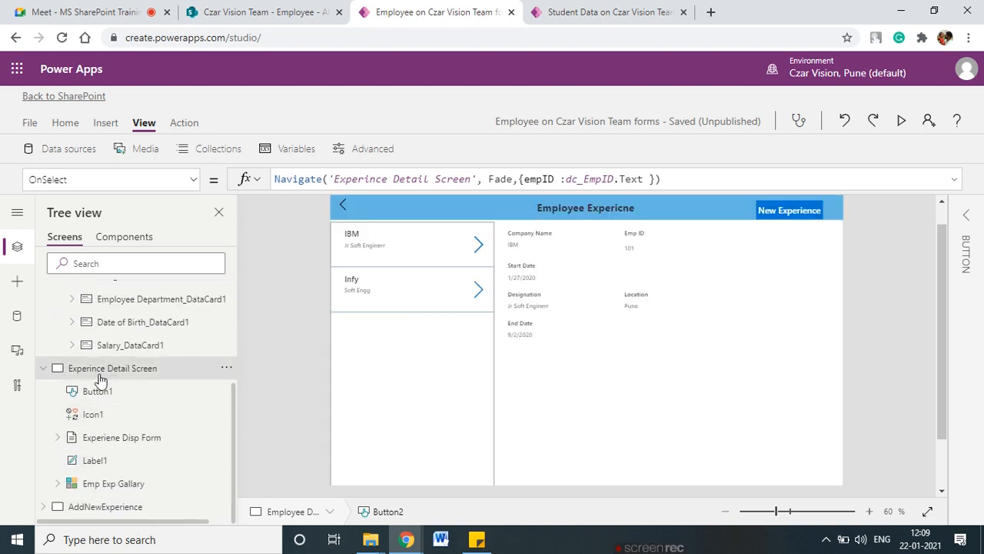
click(774, 215)
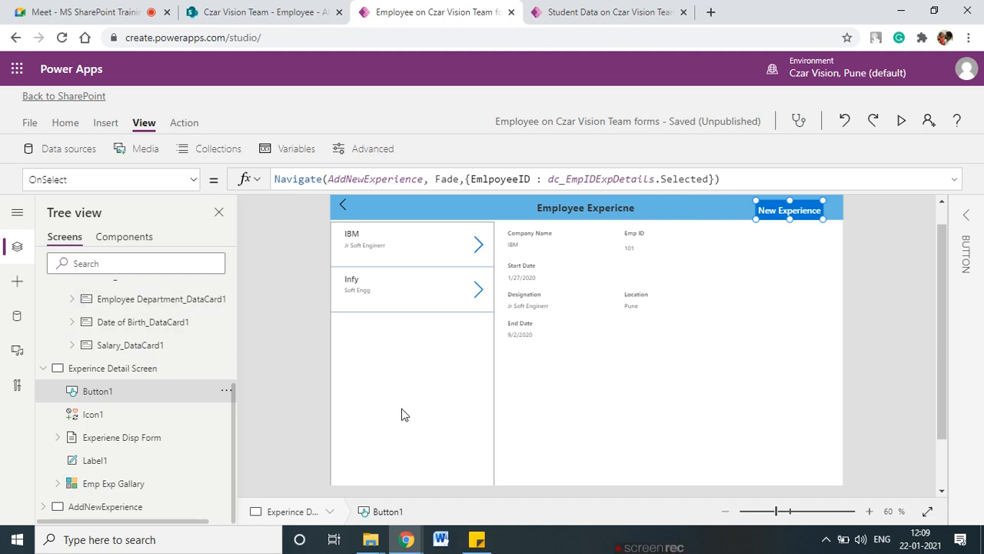
Insert a label on the AddNewExperience screen, beside the Submit button and just below the Designation and Location fields.
click(112, 507)
click(666, 370)
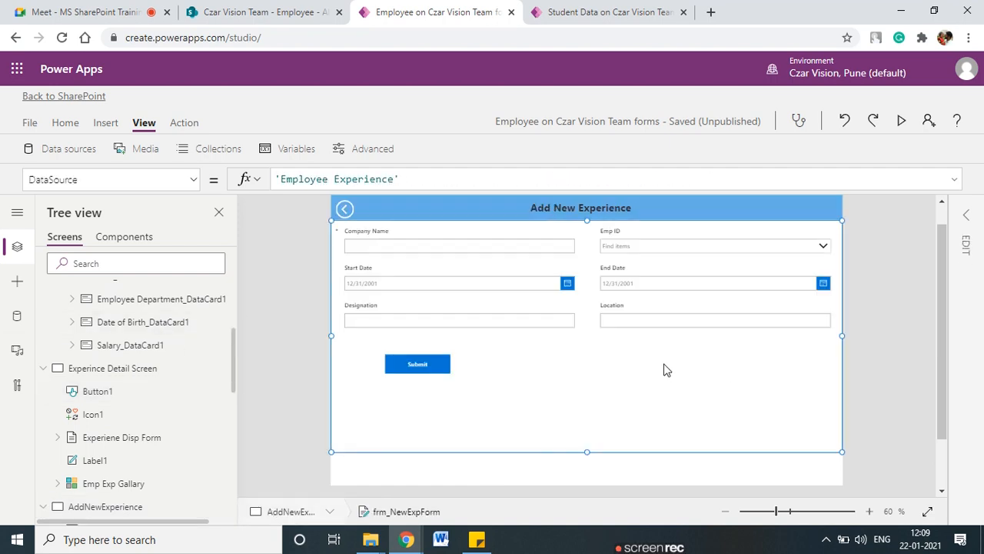
click(428, 248)
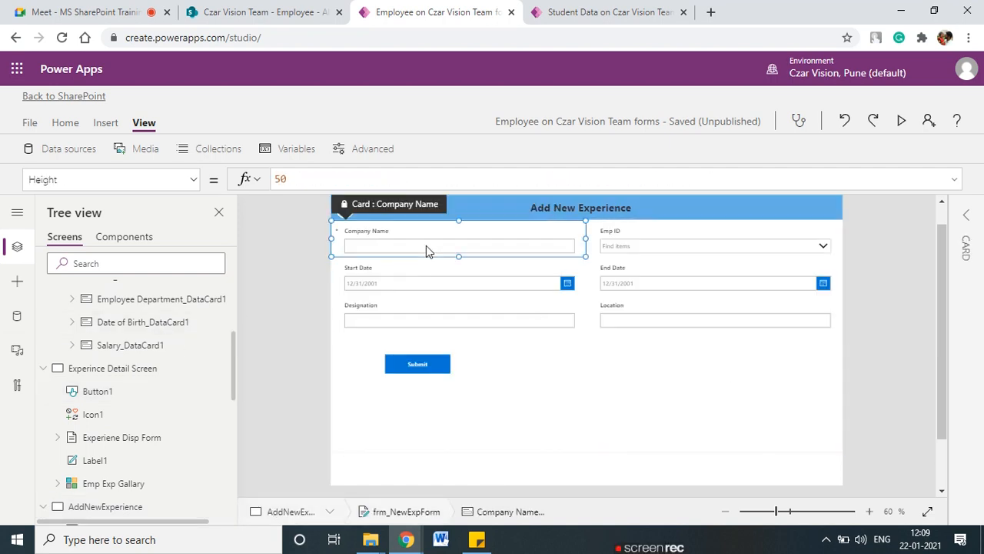
click(550, 414)
click(105, 122)
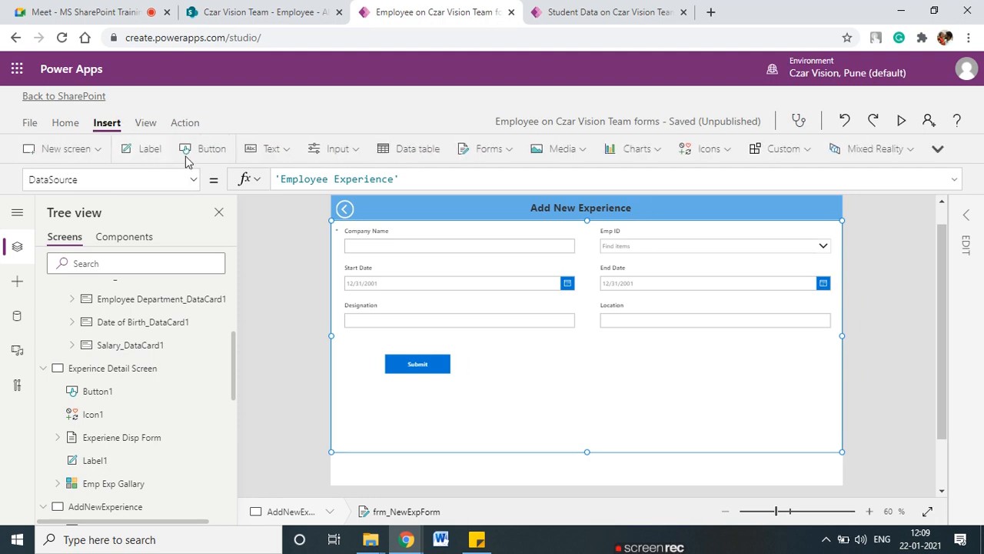
click(151, 149)
drag(389, 222, 570, 344)
Try to set the new label's text to the employeeID variable, and clear the formula again.
drag(317, 180, 251, 186)
key(BackSpace)
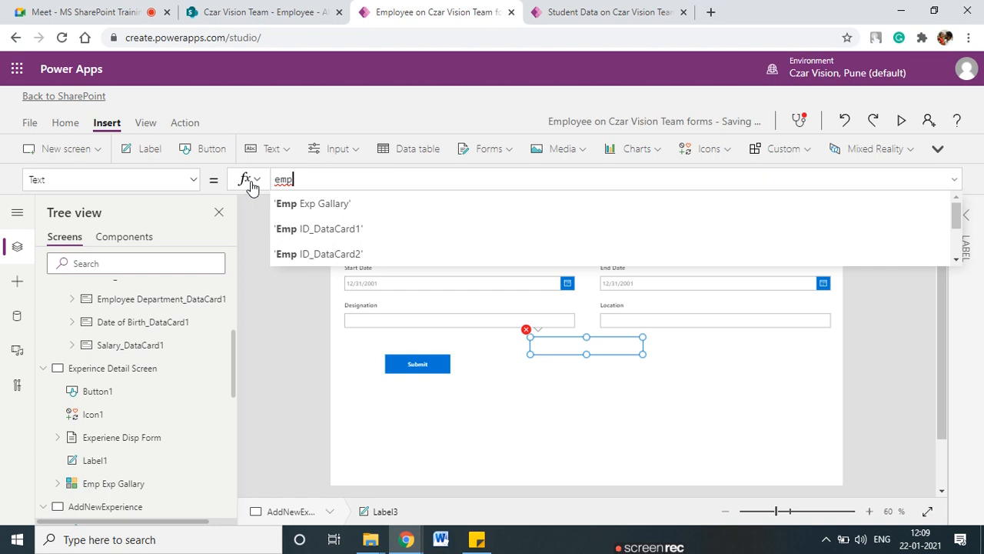
text(emplo)
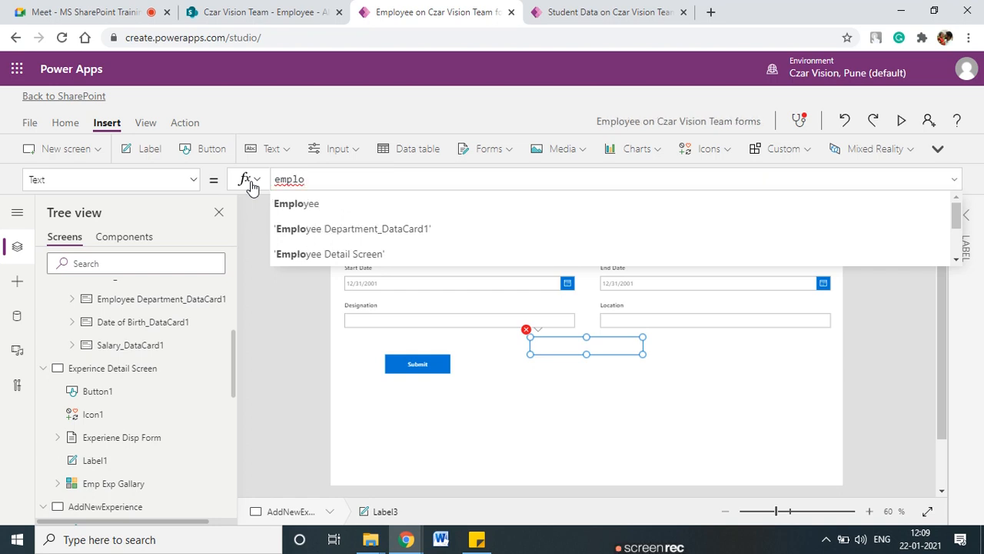
text(yeeID)
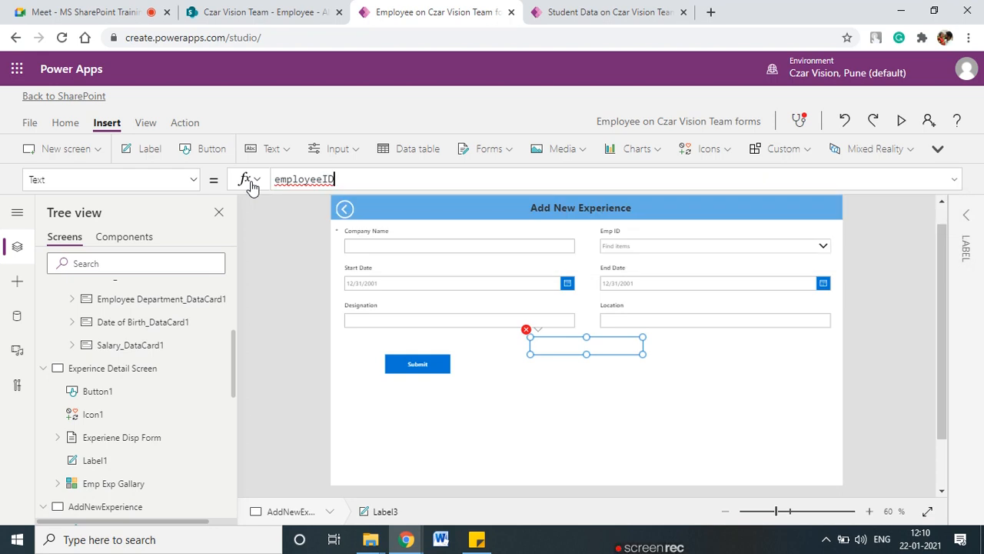
key(BackSpace)
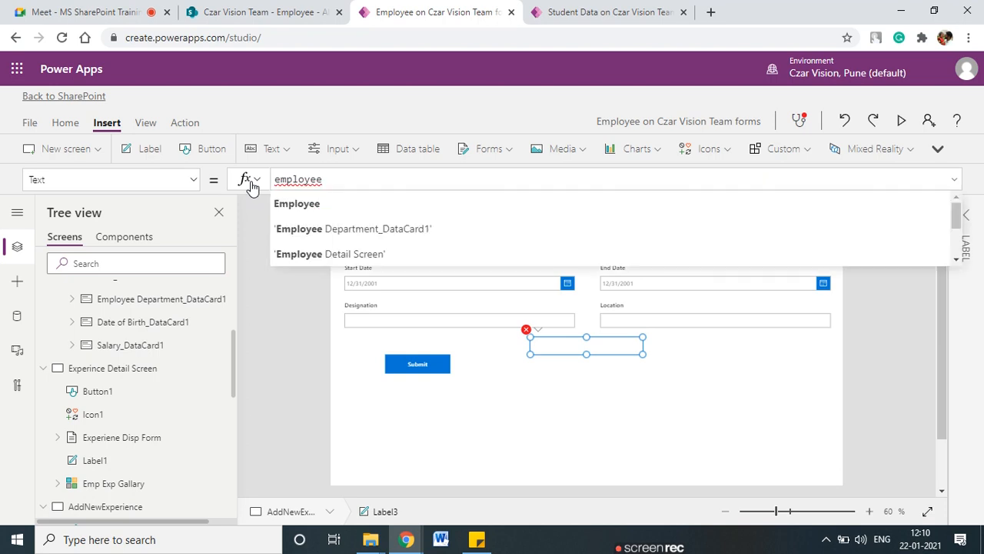
scroll(326, 235, down, 1)
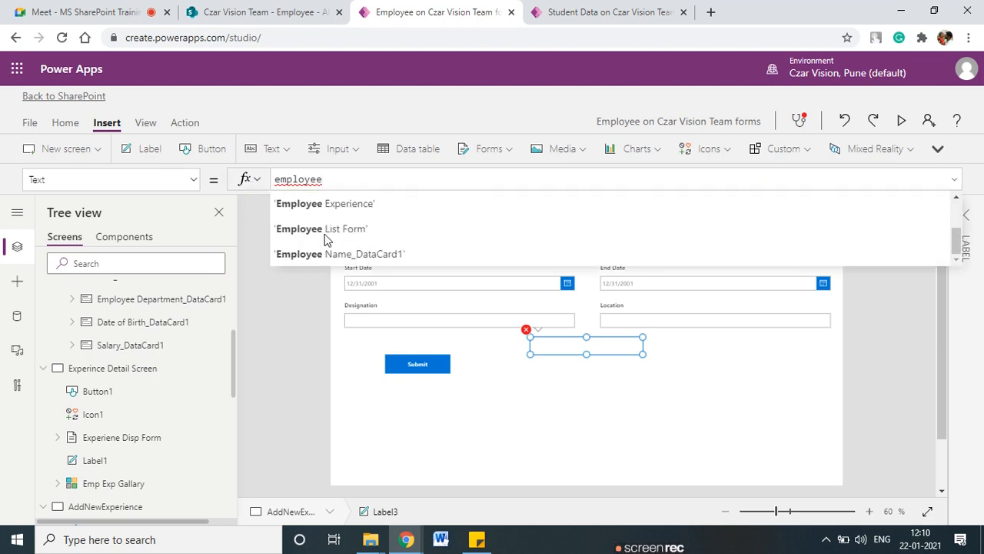
scroll(325, 238, up, 1)
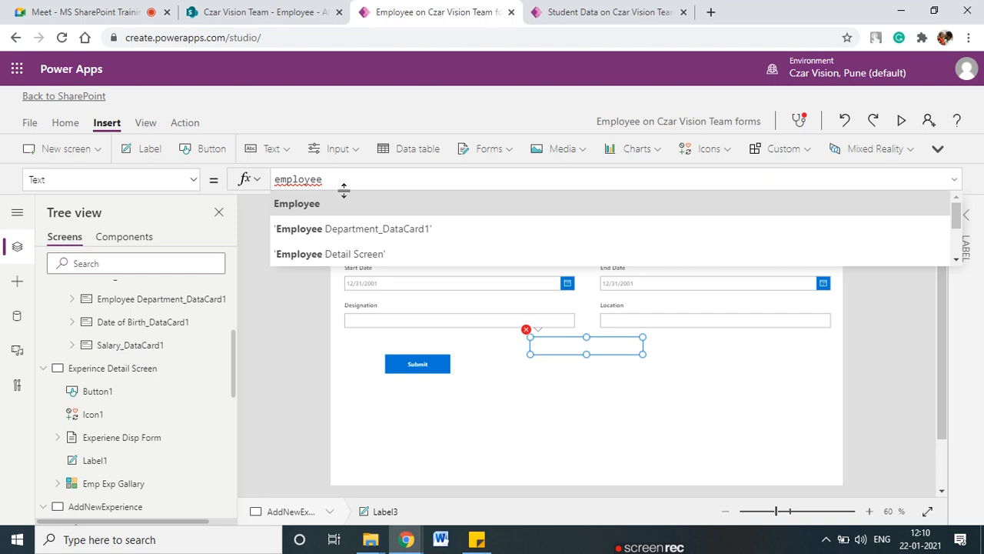
drag(343, 185, 275, 179)
key(BackSpace)
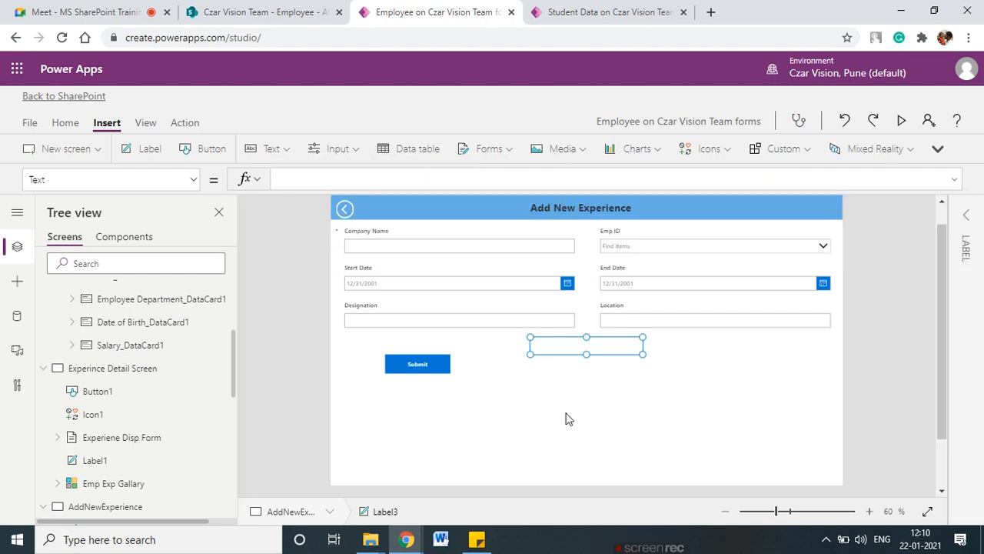
click(567, 418)
On the Experince Detail Screen, correct the context variable's spelling to EmployeeID in the New Experience button's Navigate formula.
click(116, 368)
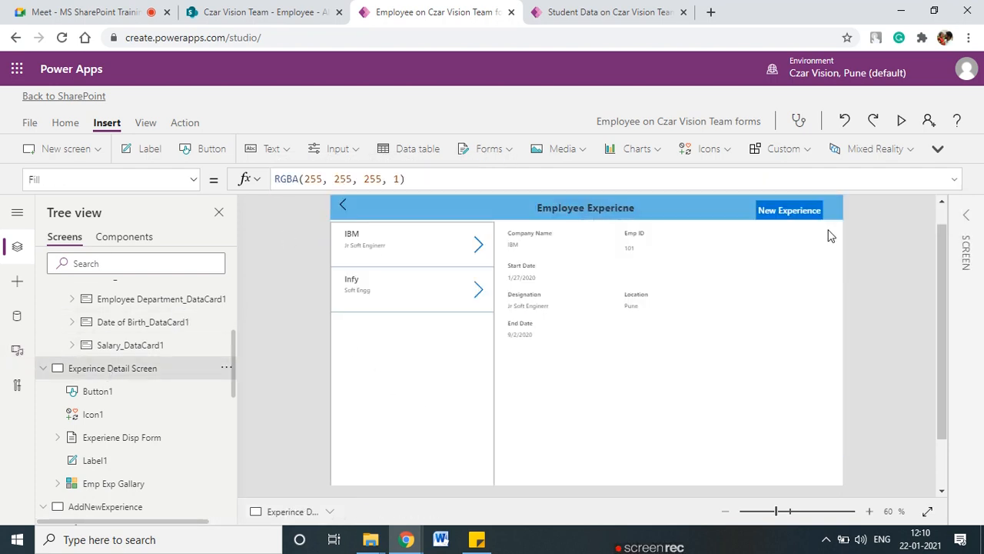
click(791, 217)
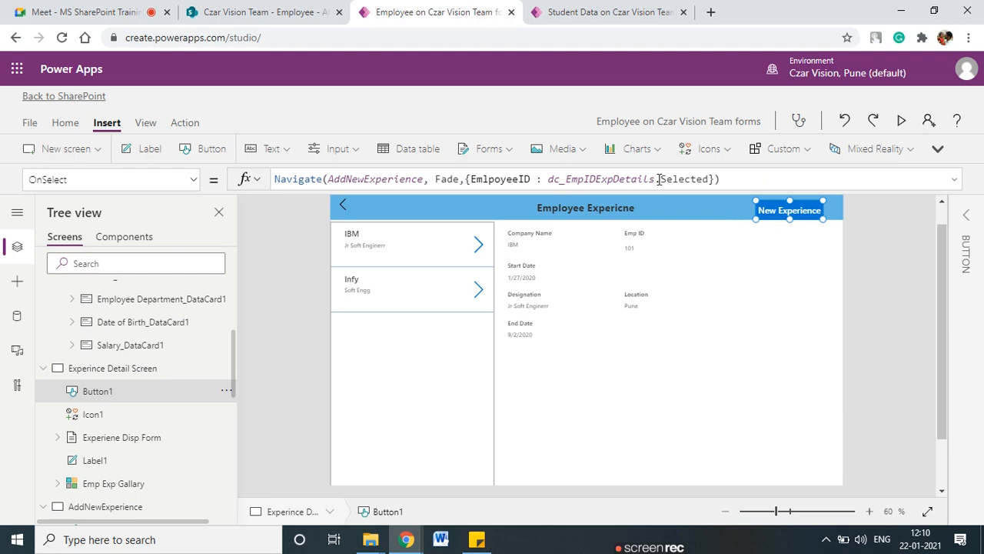
click(540, 179)
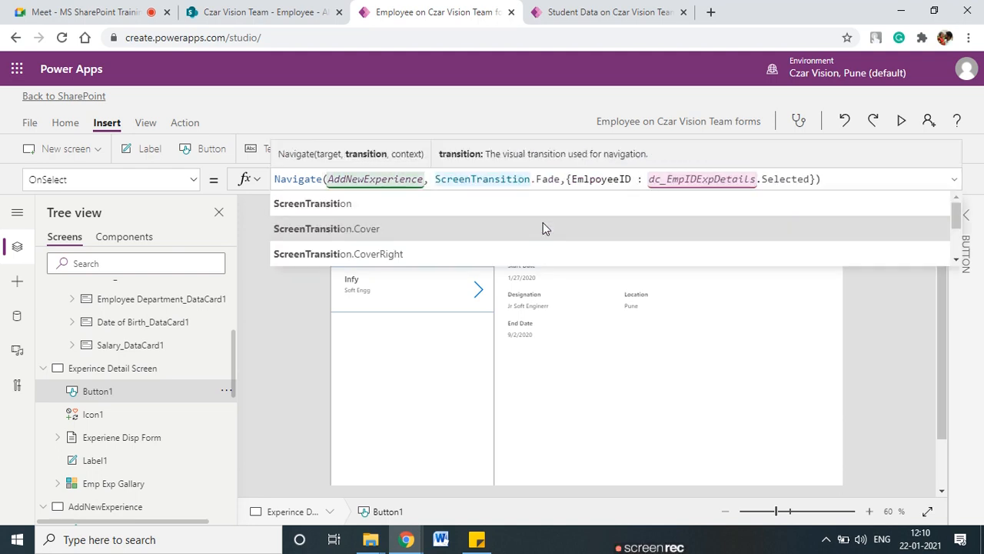
click(602, 179)
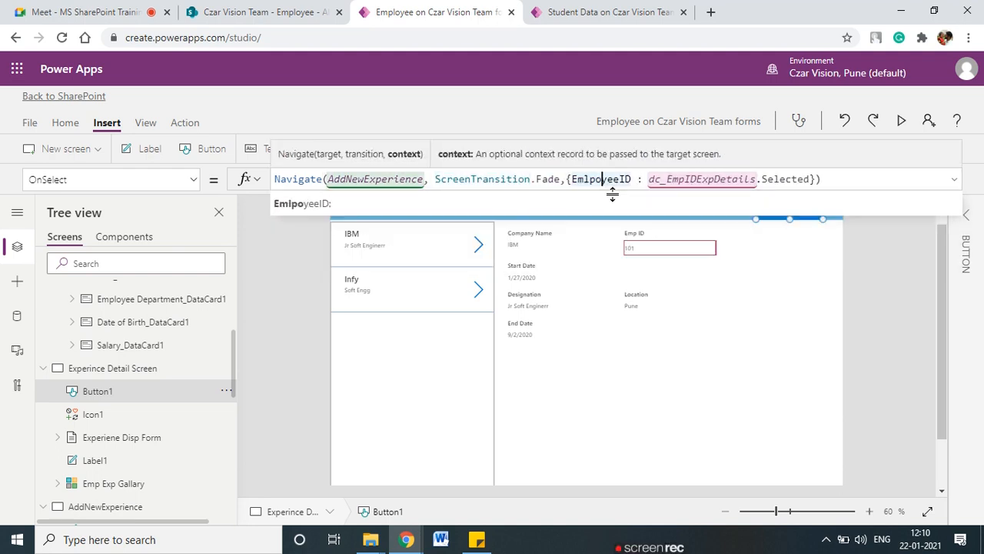
double_click(601, 178)
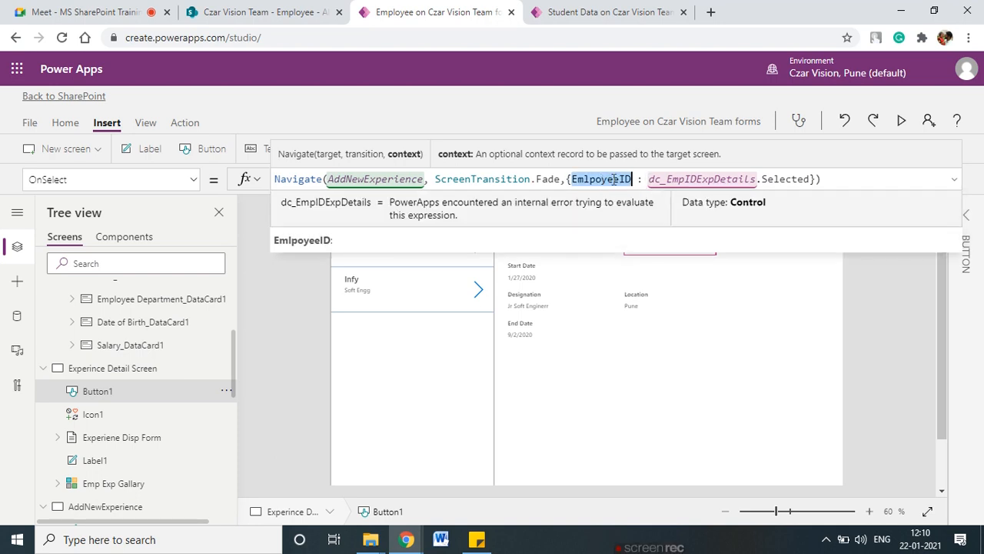
click(617, 179)
key(BackSpace)
key(BackSpace)
key(BackSpace)
key(BackSpace)
key(BackSpace)
key(BackSpace)
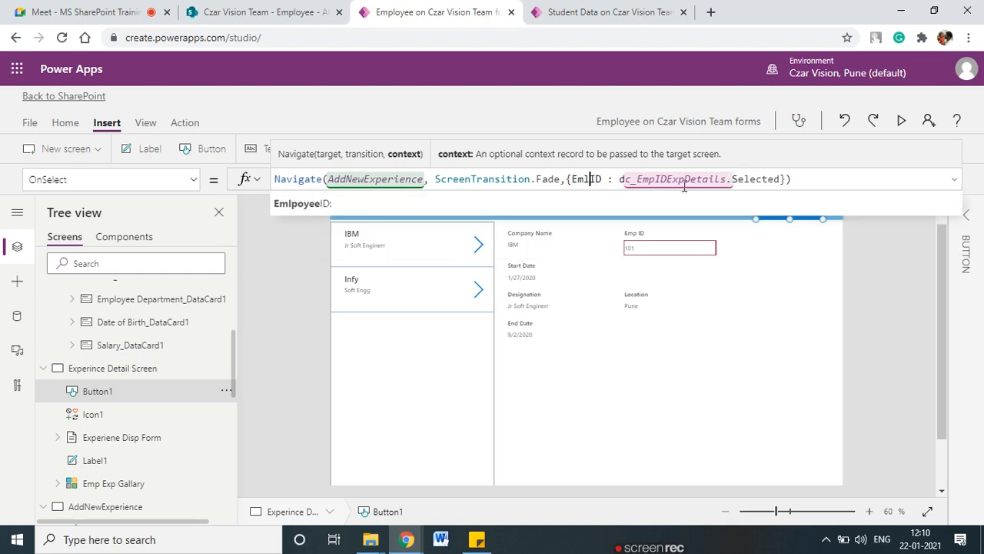
text(ploy)
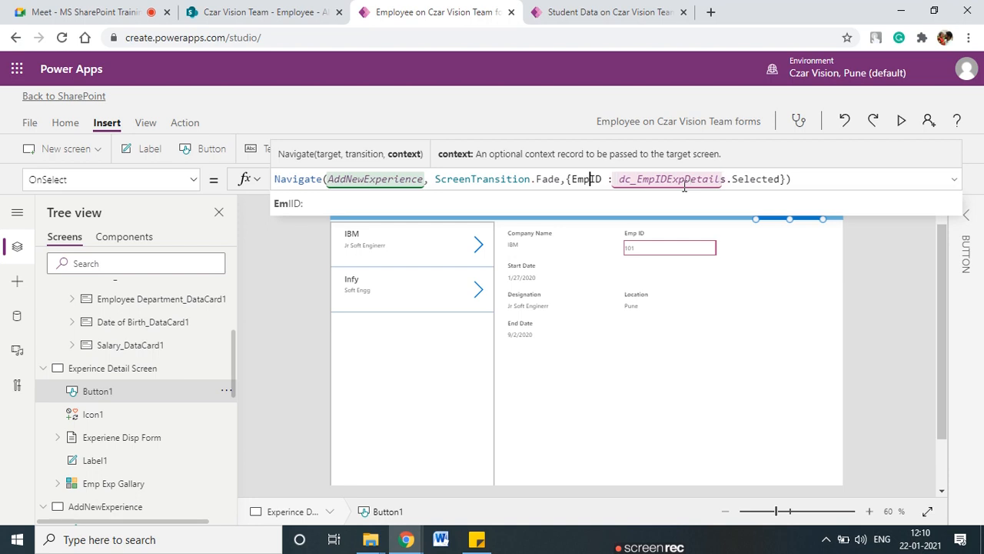
text(ee)
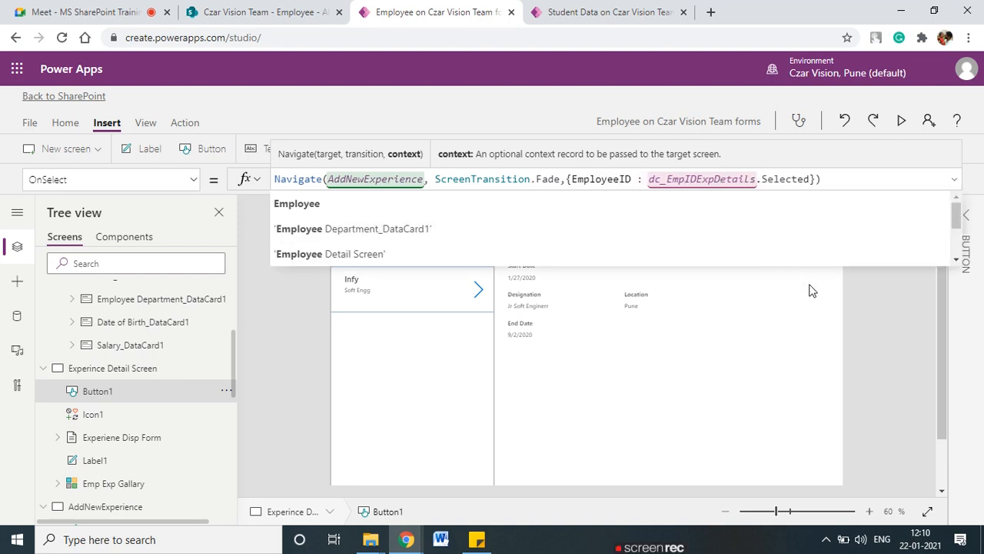
click(874, 314)
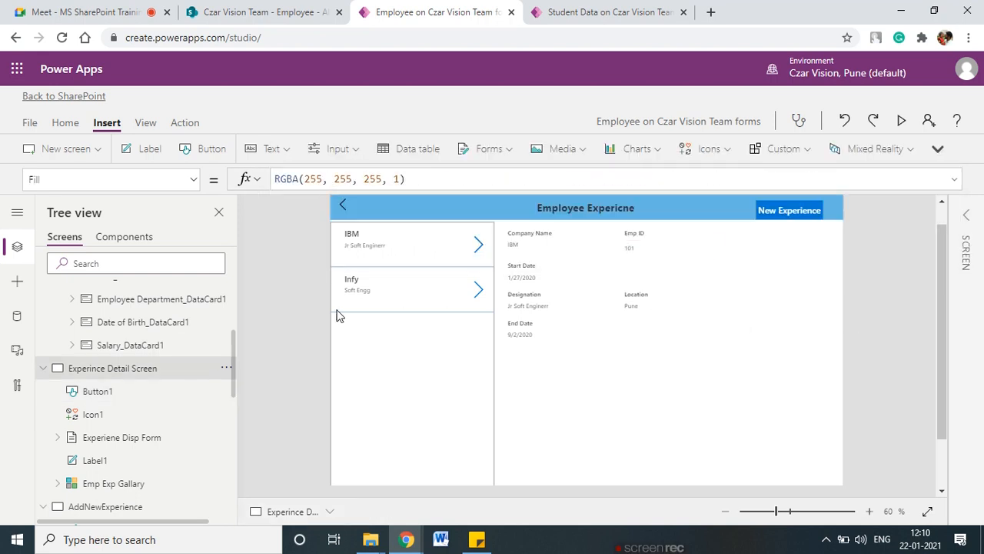
Set the text of the empty label beside Submit on the AddNewExperience screen to EmployeeID.Value.
scroll(154, 422, down, 2)
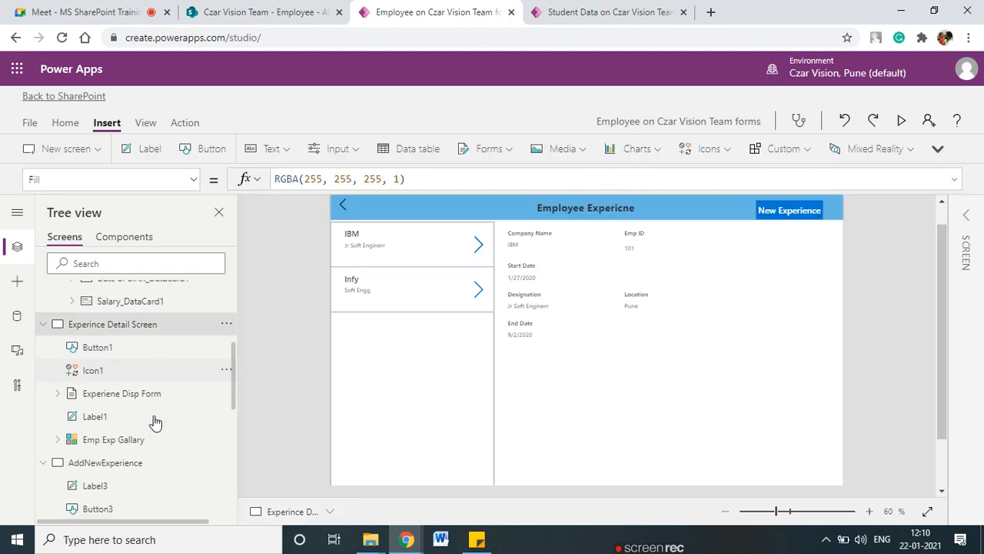
click(125, 436)
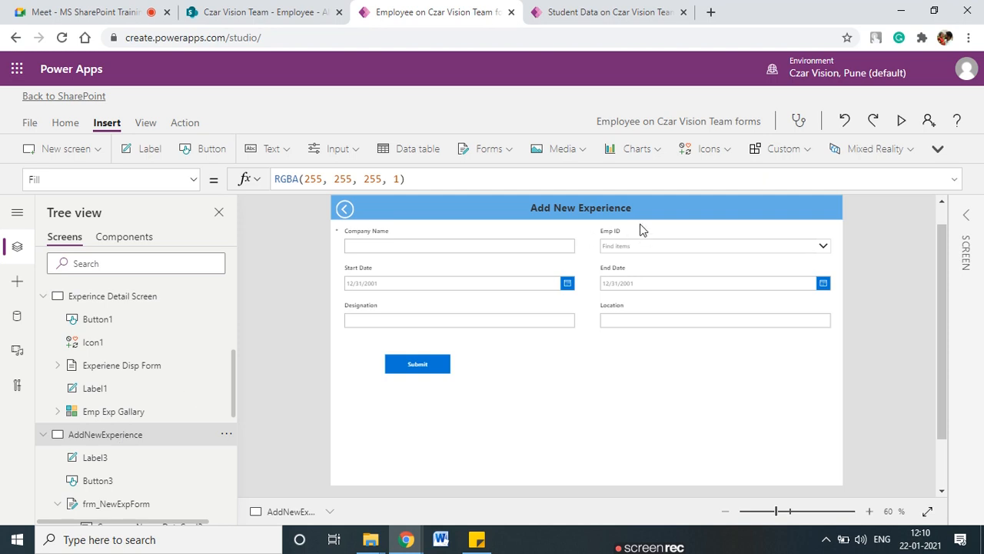
click(575, 349)
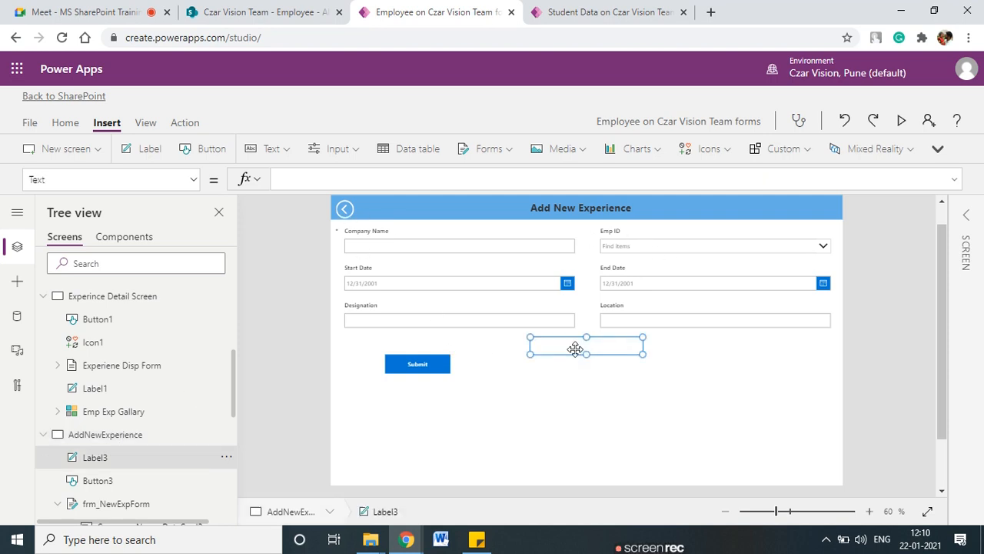
click(479, 349)
click(587, 347)
click(313, 180)
text(emp)
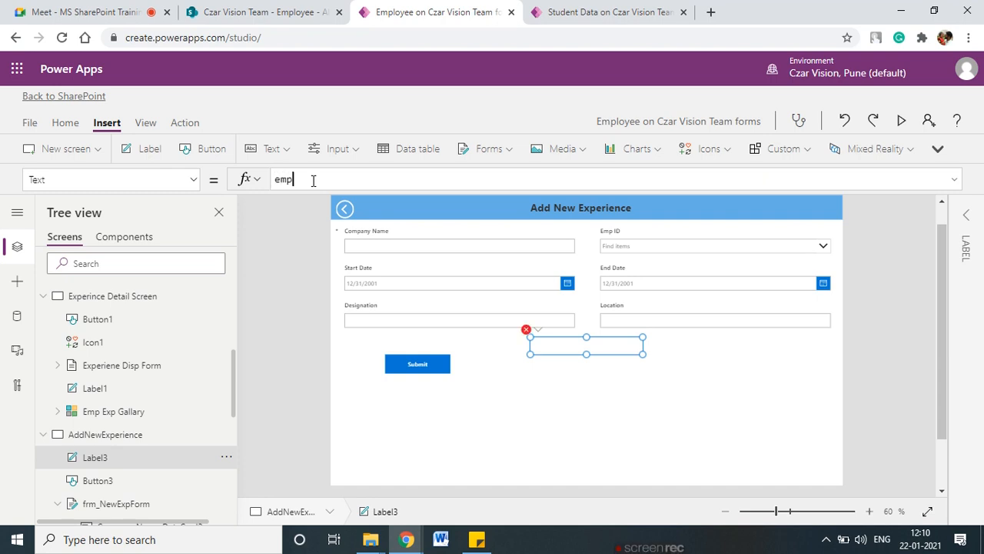
text(loyeeID)
click(296, 203)
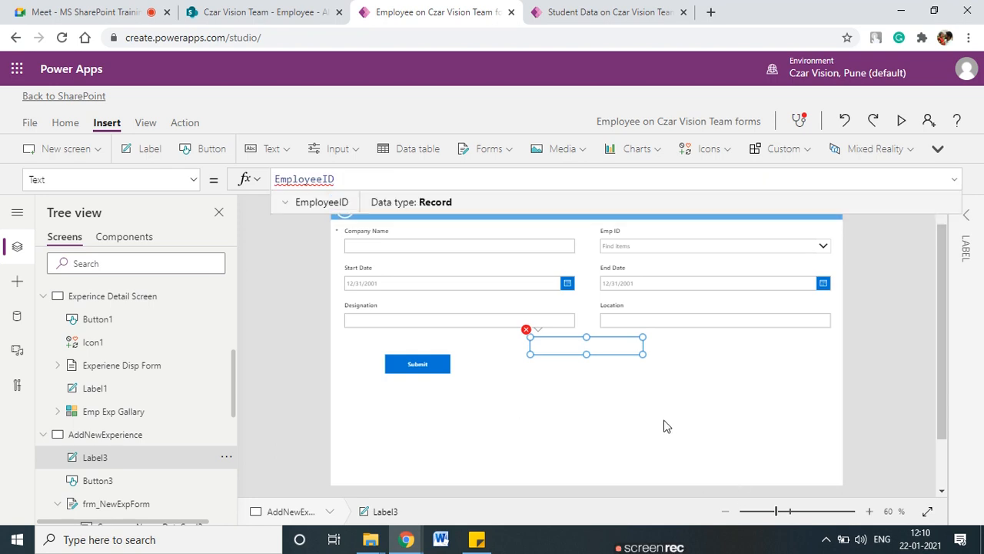
click(405, 186)
text(.)
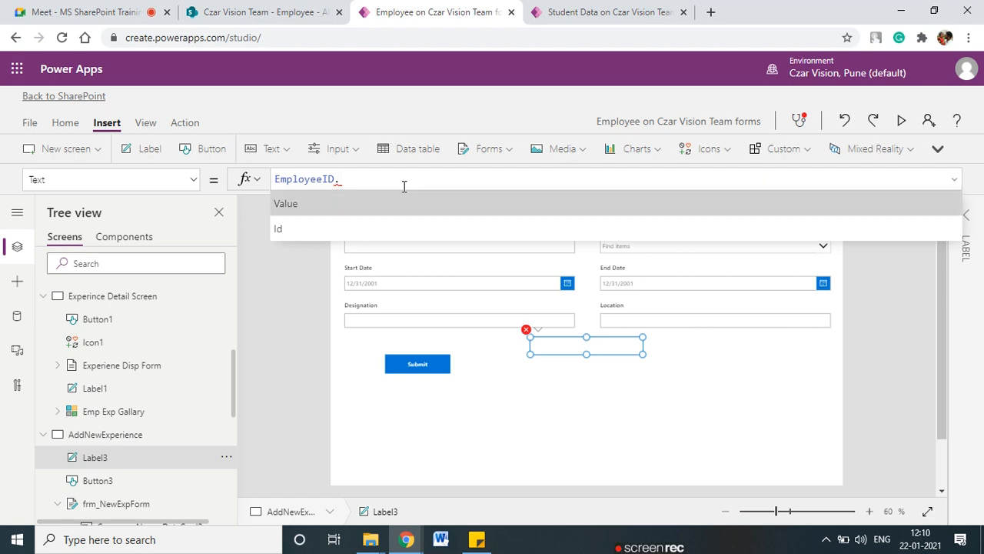
key(Tab)
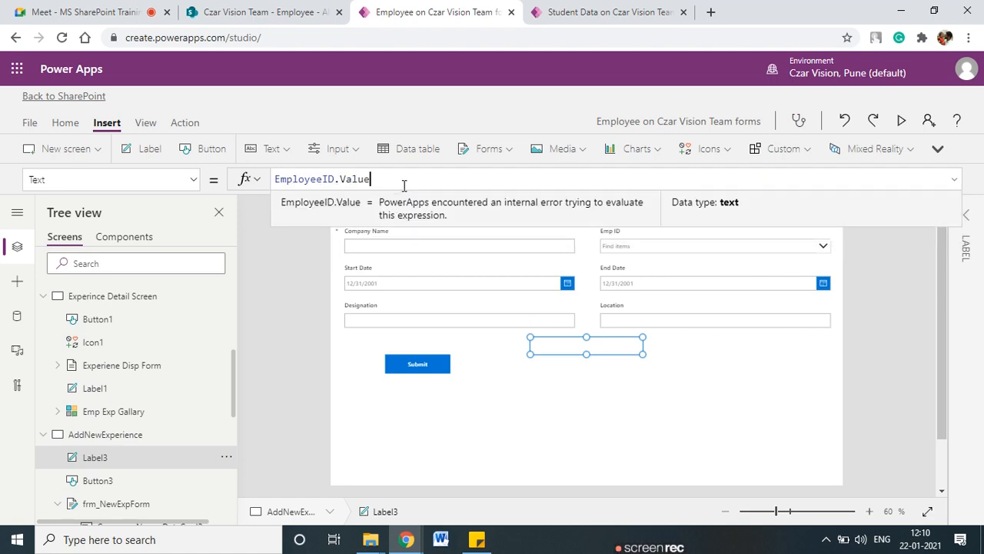
click(559, 373)
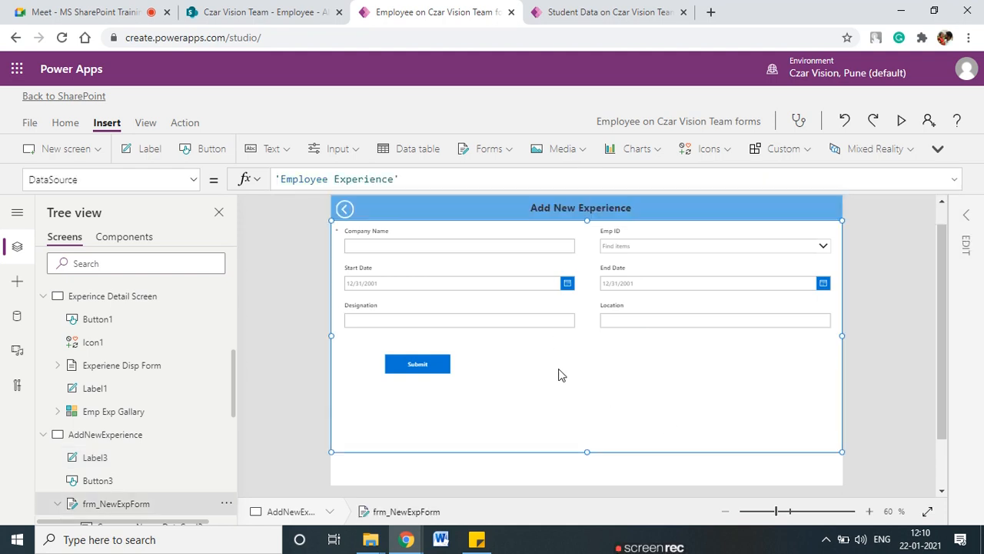
Preview the app from the Employee Detail Screen, go through Emp Experince and New Experience to check the label, and close the preview.
scroll(162, 388, up, 4)
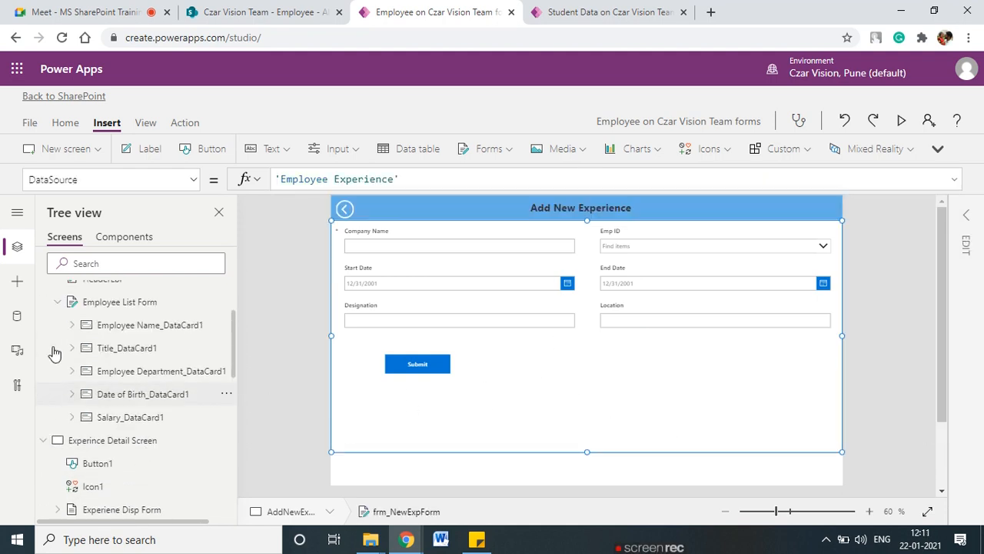
scroll(54, 352, up, 3)
click(116, 339)
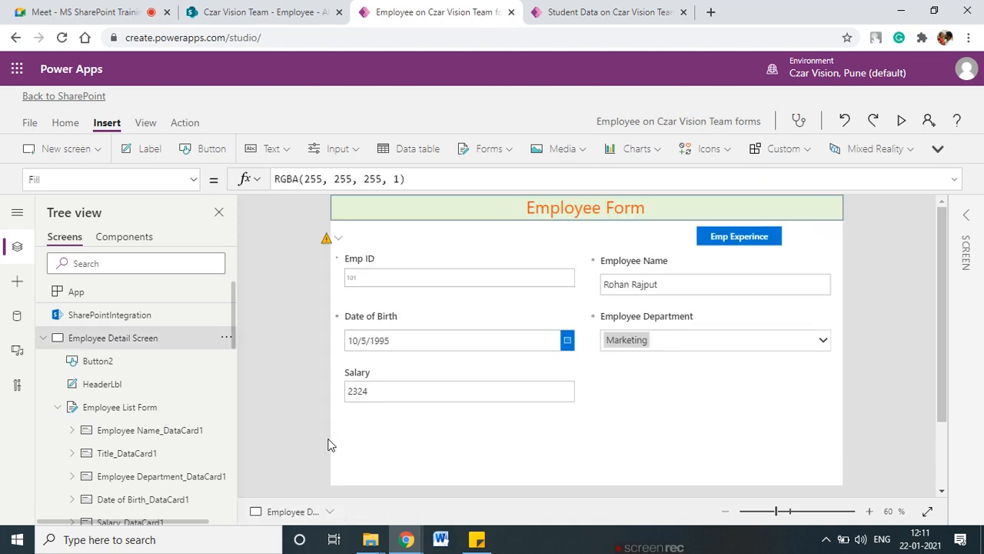
click(901, 120)
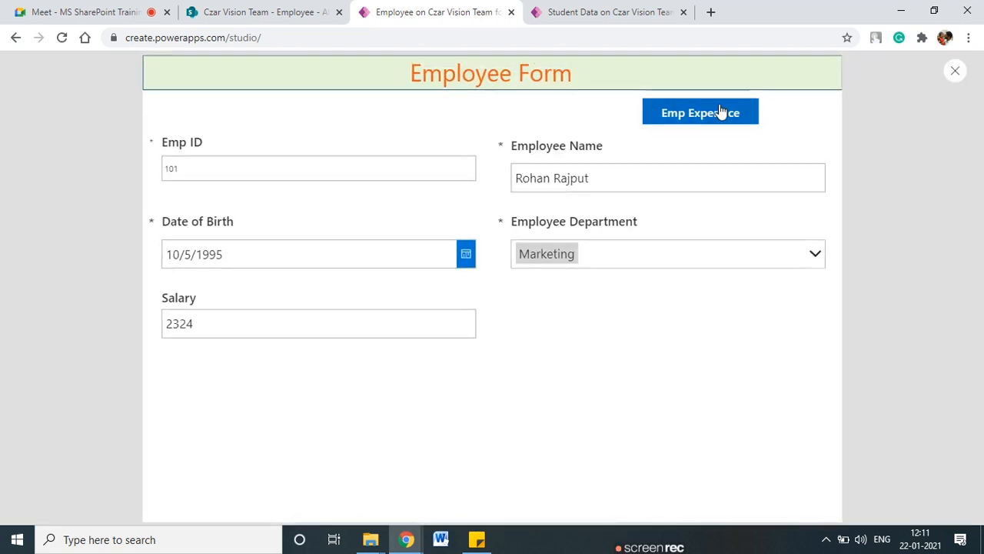
click(721, 112)
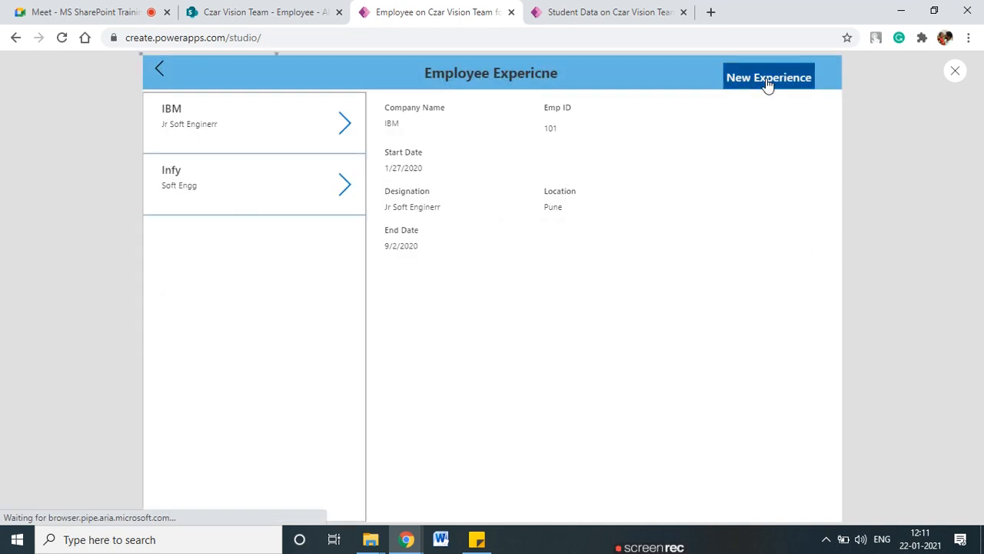
click(767, 80)
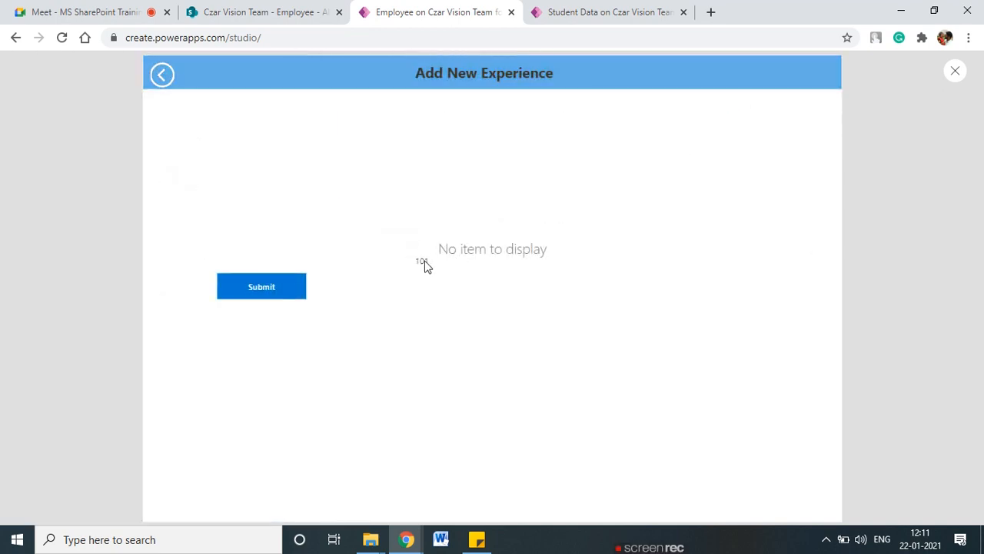
drag(420, 262, 431, 265)
key(Escape)
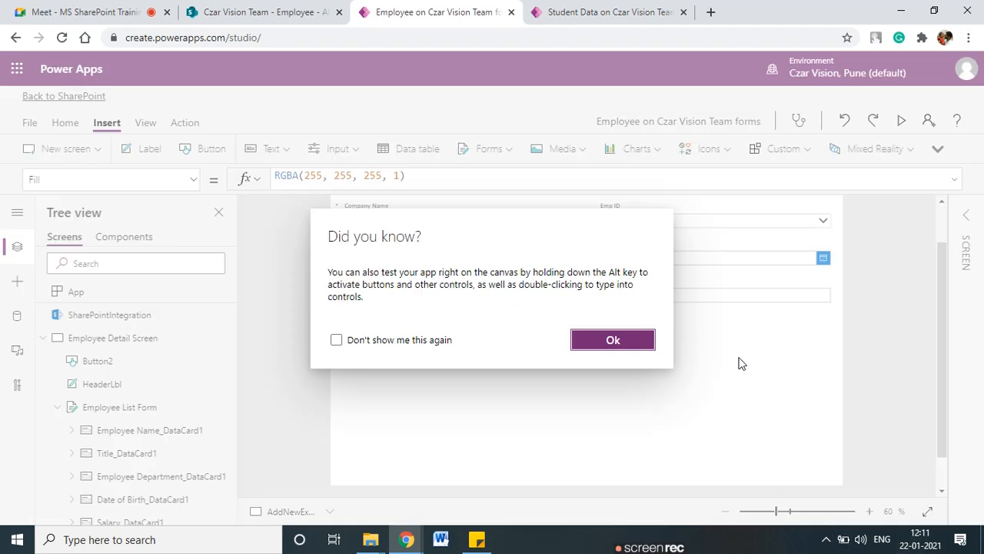
click(611, 338)
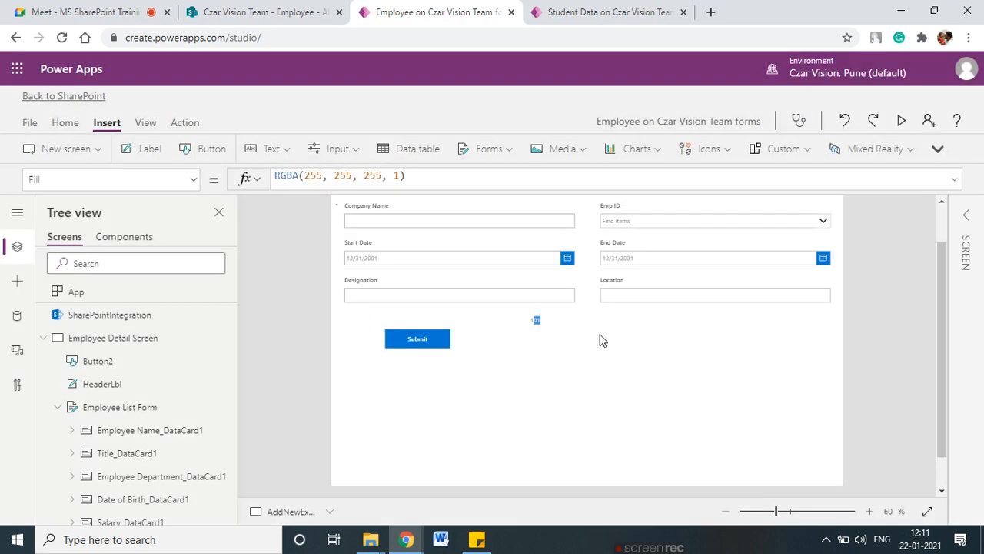
Collapse the Employee Detail Screen and Experince Detail Screen in the tree, leaving AddNewExperience expanded.
click(44, 338)
scroll(58, 419, down, 3)
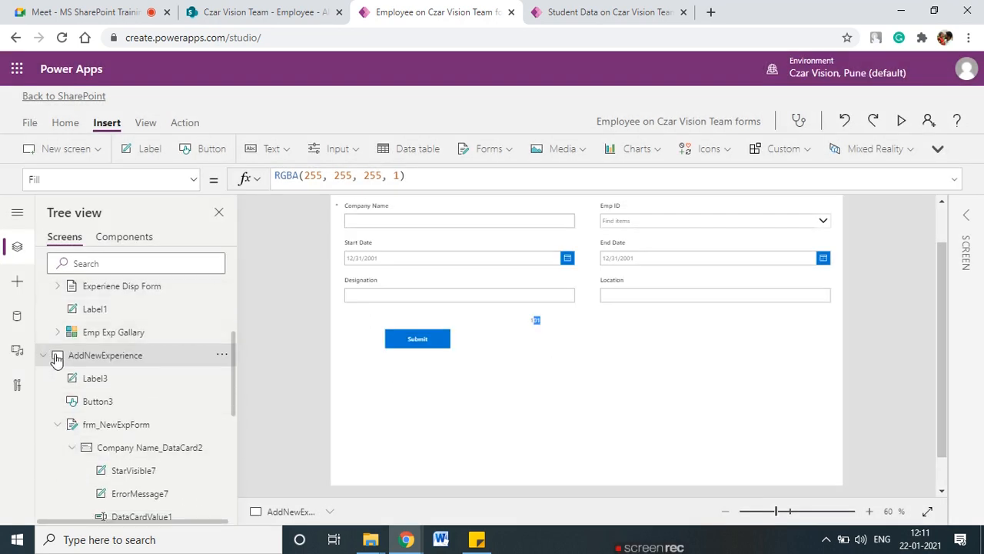
scroll(50, 369, up, 3)
click(44, 361)
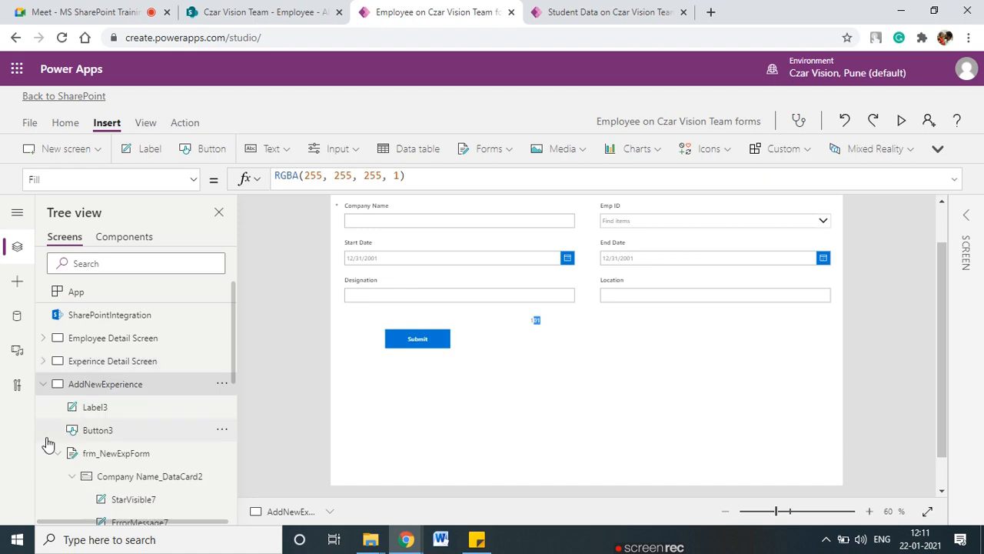
scroll(554, 396, up, 2)
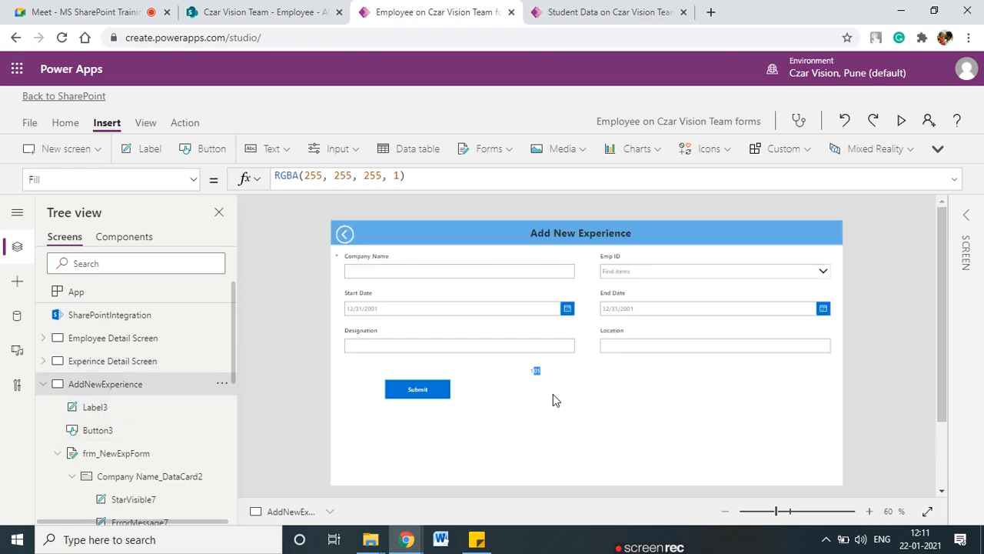
Select the Emp ID combo box inside its card on the new experience form and examine its Items formula.
click(605, 372)
click(717, 277)
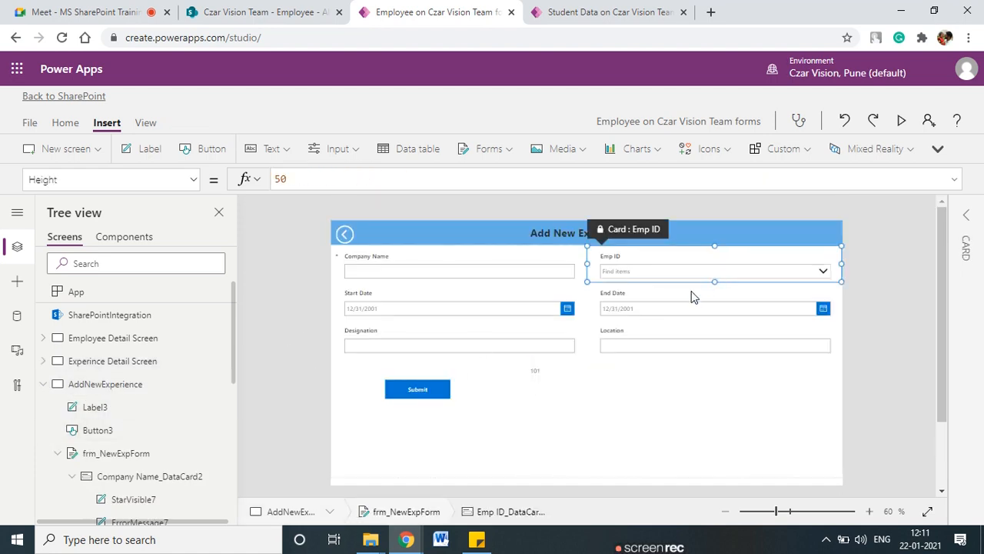
click(639, 275)
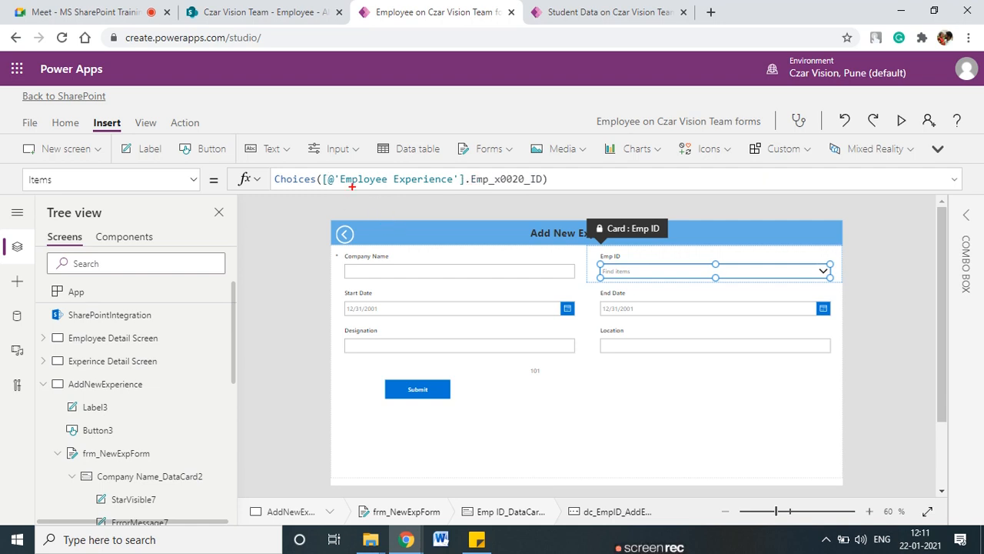
drag(357, 186, 418, 187)
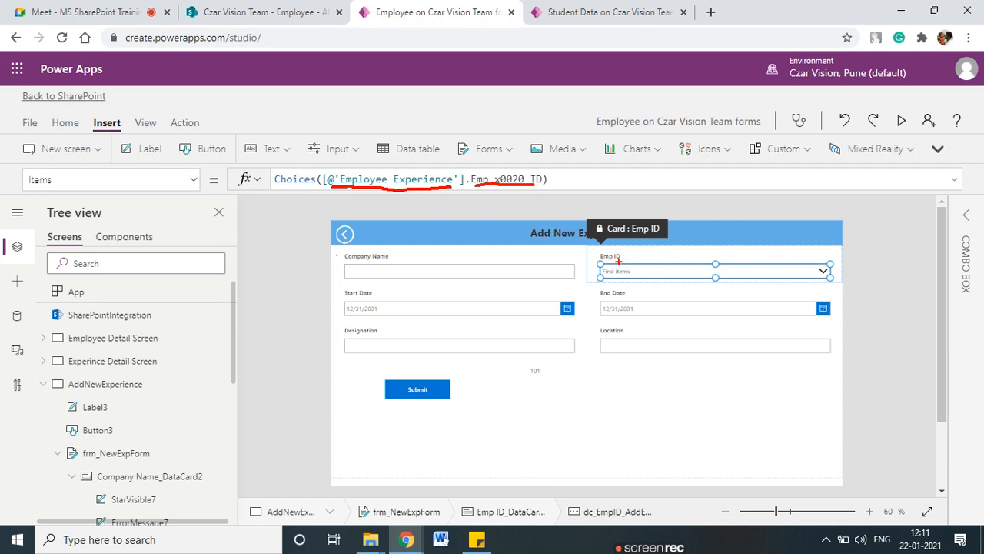
Set the Default property of the Emp ID combo box to EmployeeID and reselect the combo box to check the formula.
click(194, 182)
scroll(138, 269, down, 2)
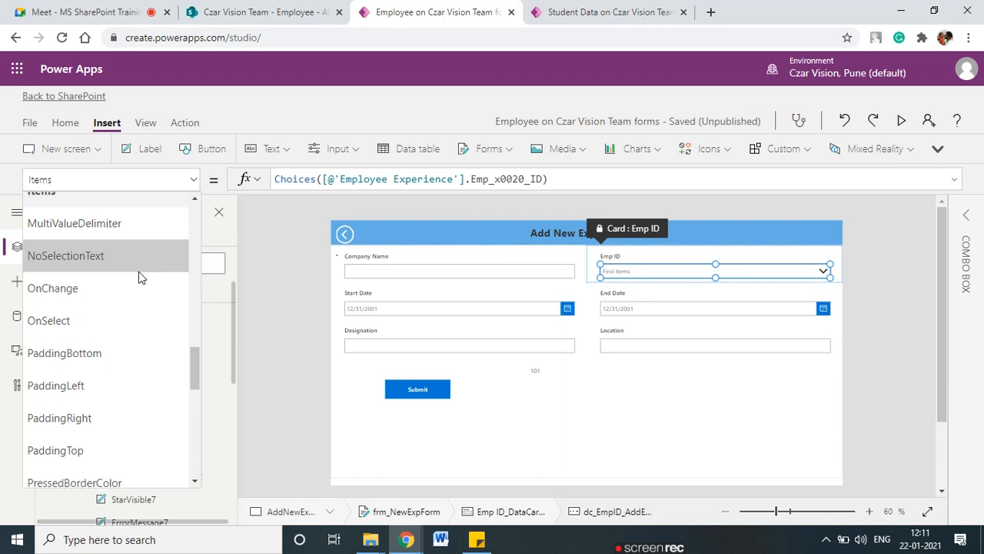
scroll(138, 272, down, 1)
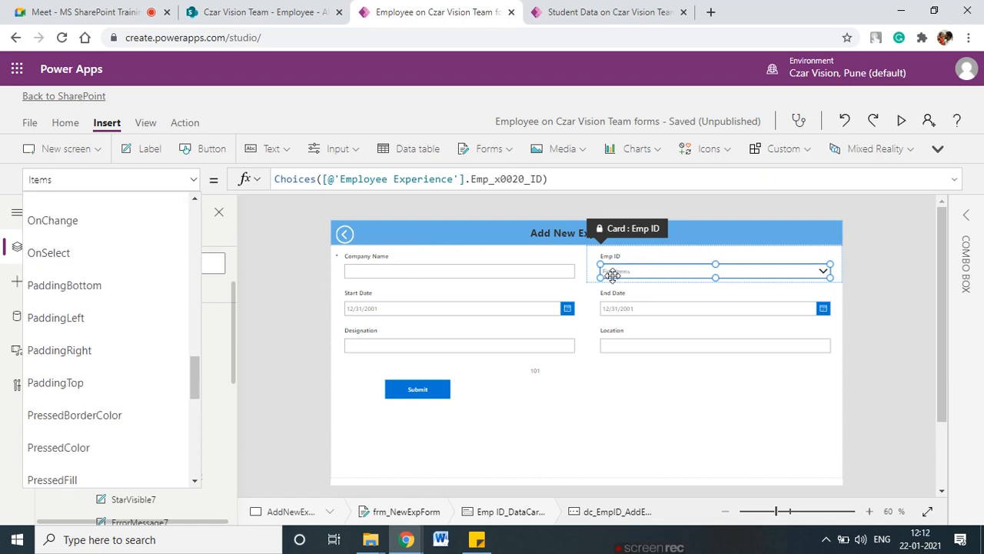
scroll(92, 369, down, 3)
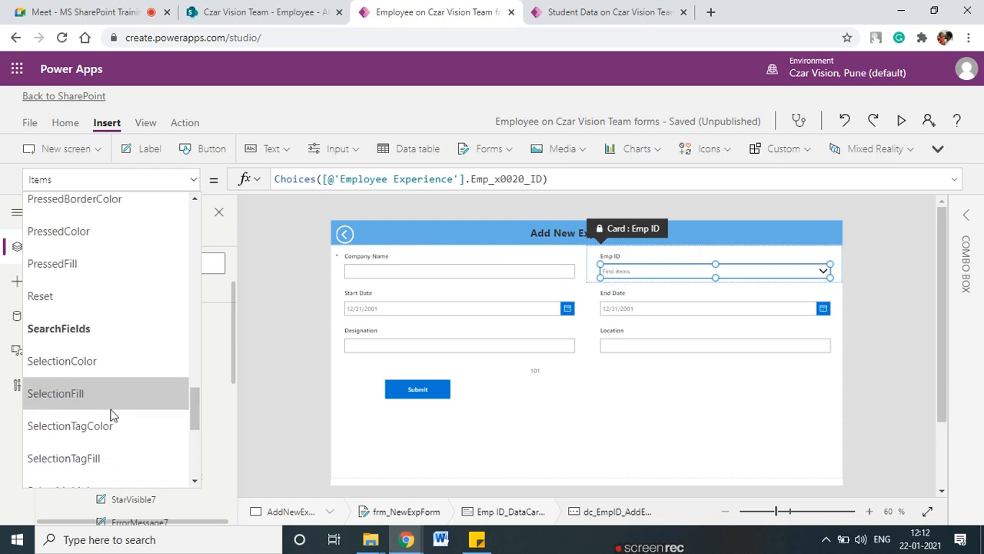
scroll(111, 414, down, 1)
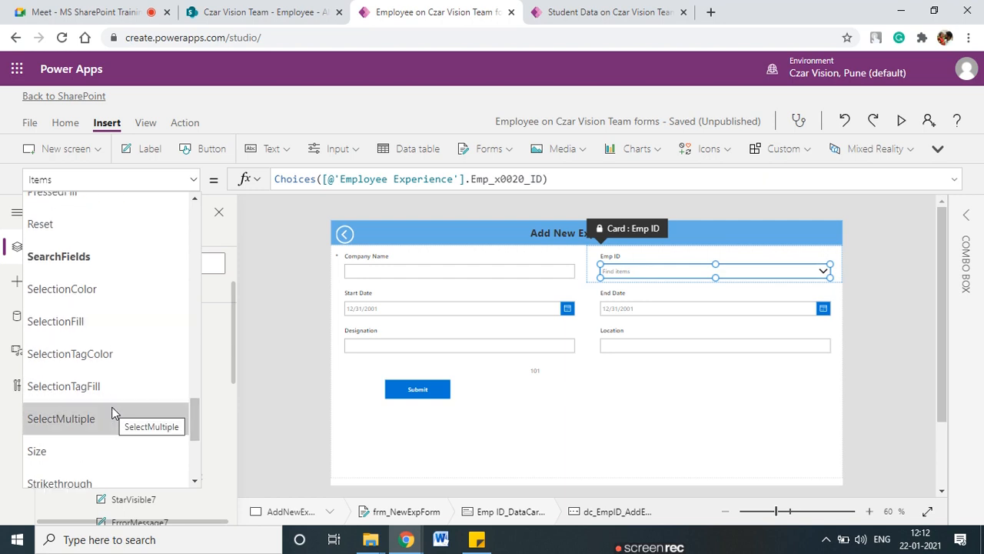
scroll(112, 414, down, 4)
scroll(114, 411, down, 3)
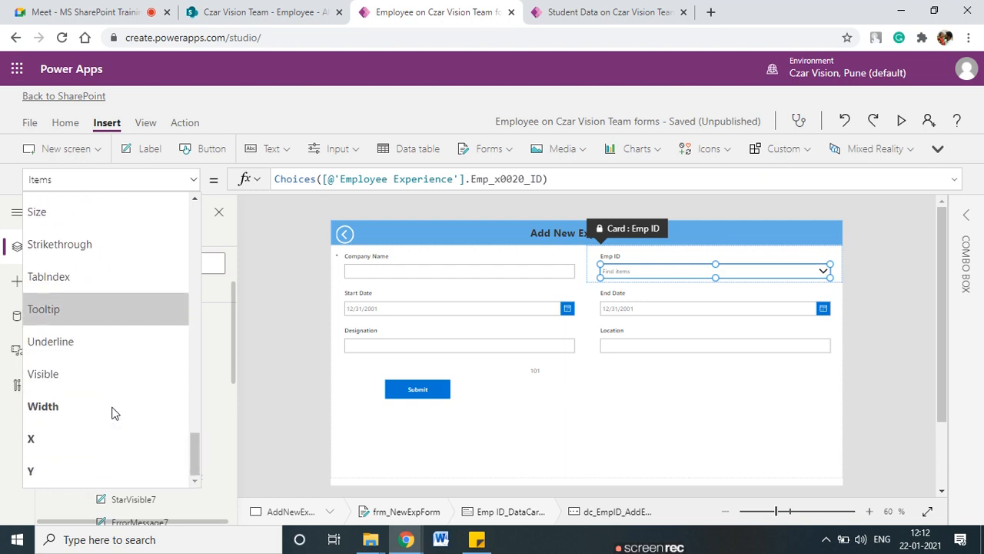
scroll(87, 373, up, 7)
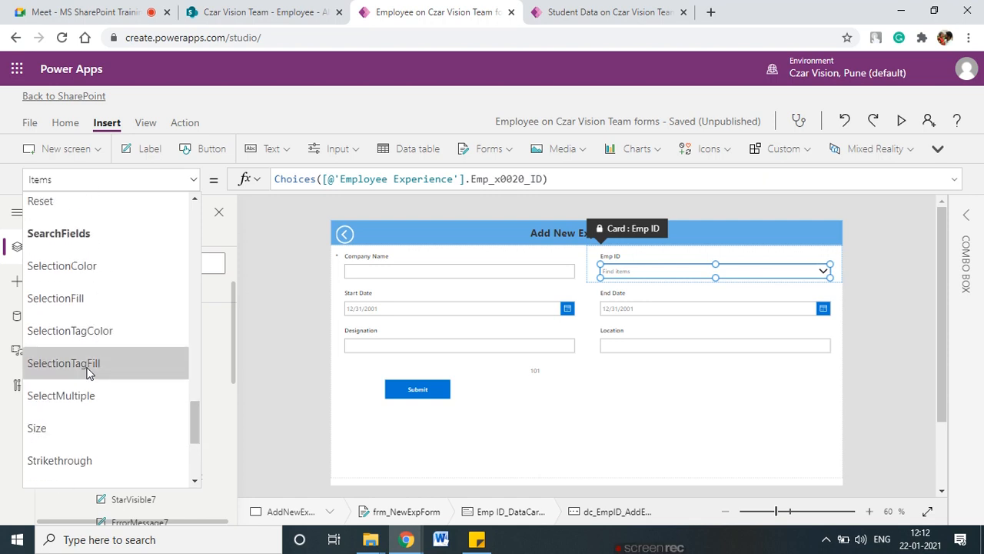
scroll(88, 369, up, 2)
scroll(90, 399, up, 2)
scroll(88, 400, up, 9)
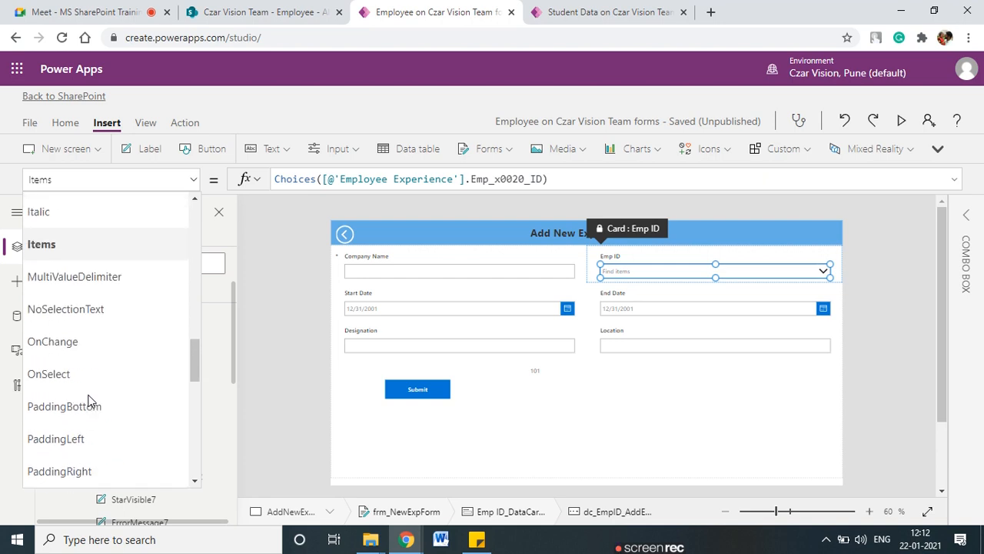
scroll(86, 331, up, 2)
scroll(86, 333, up, 2)
scroll(86, 339, up, 9)
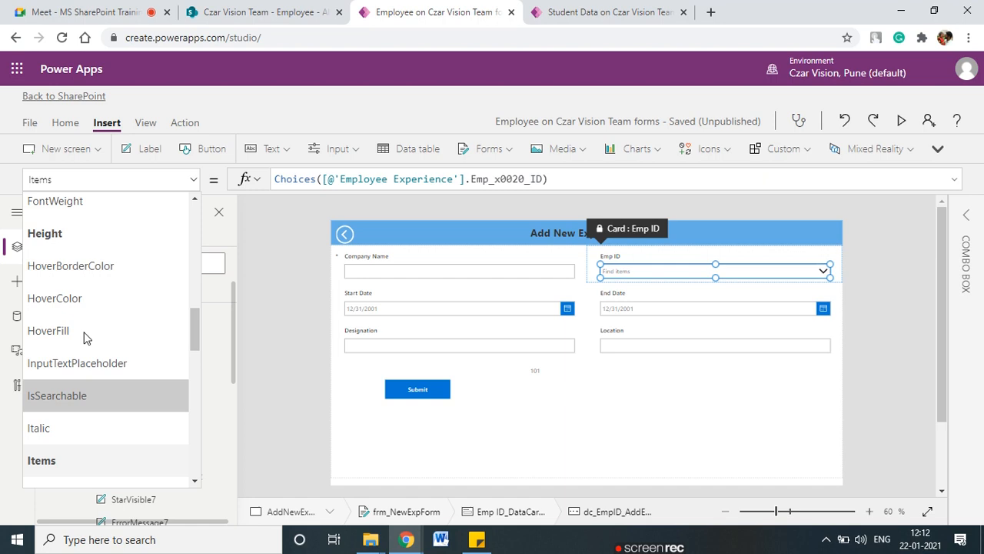
scroll(84, 323, up, 2)
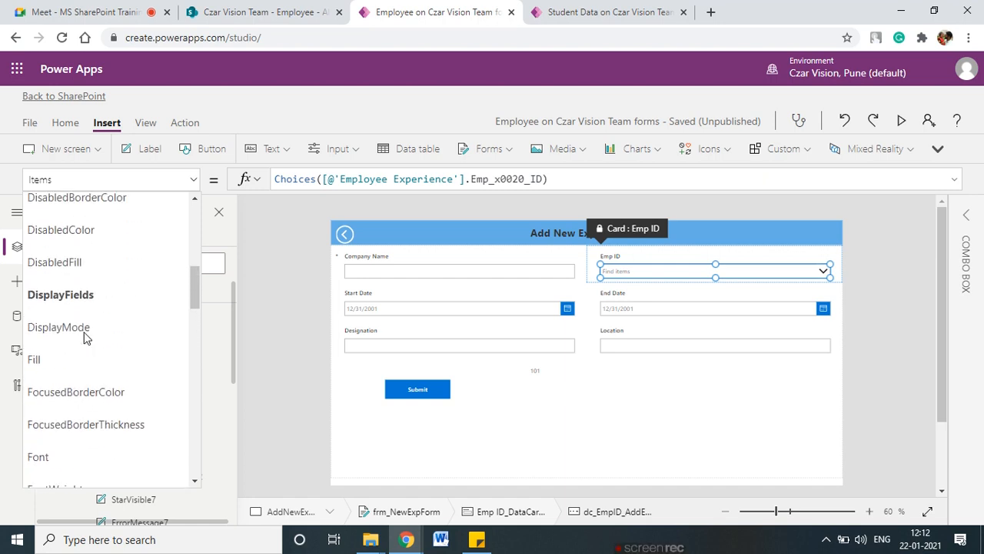
scroll(84, 301, up, 2)
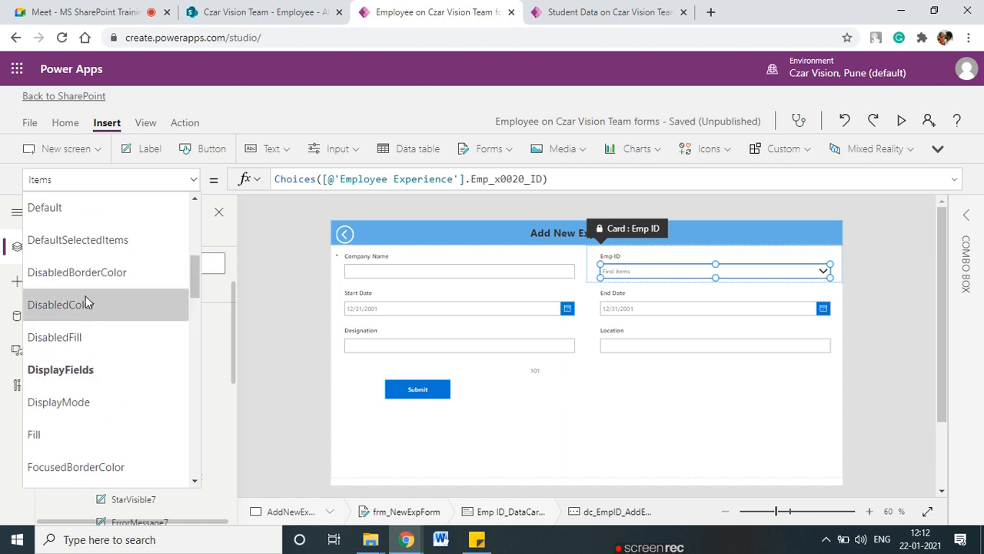
scroll(85, 299, up, 2)
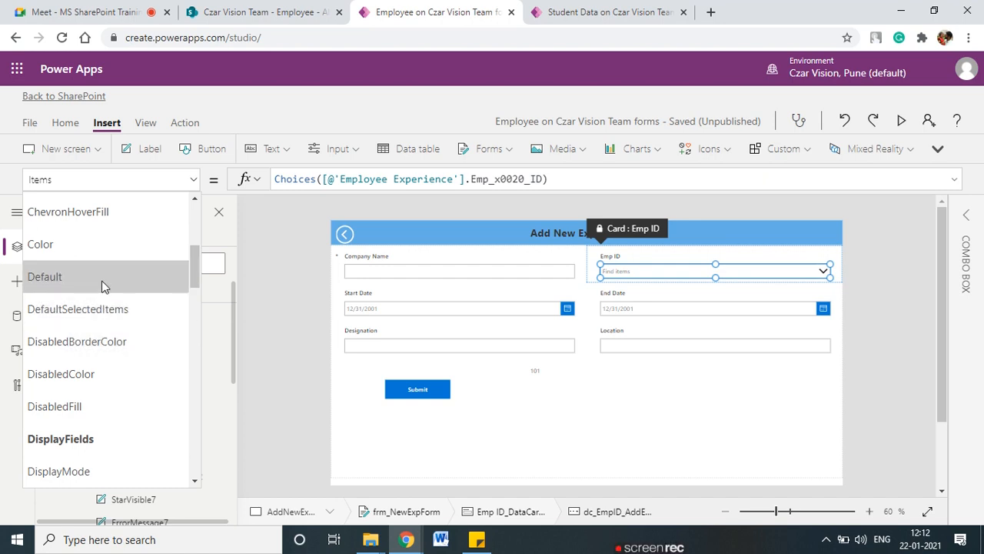
click(101, 283)
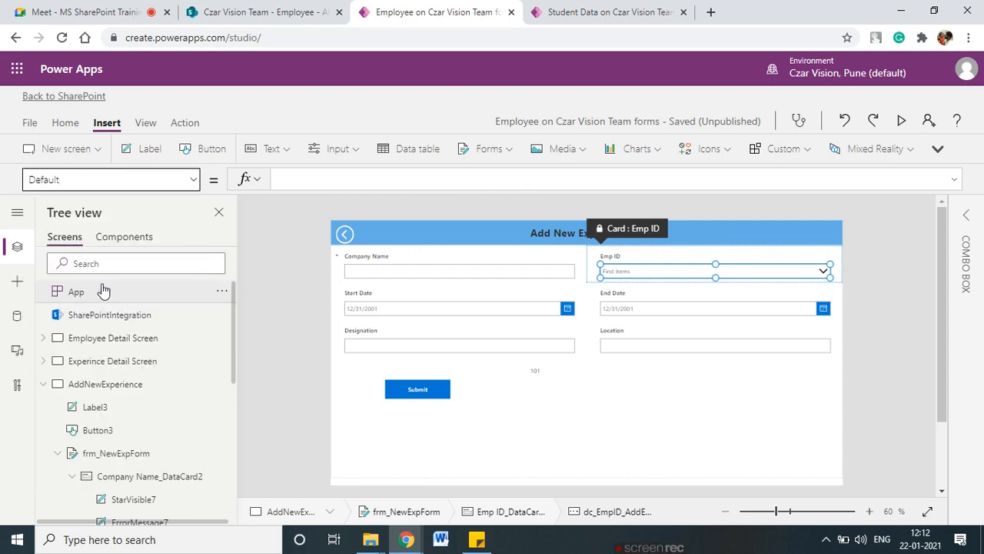
click(361, 181)
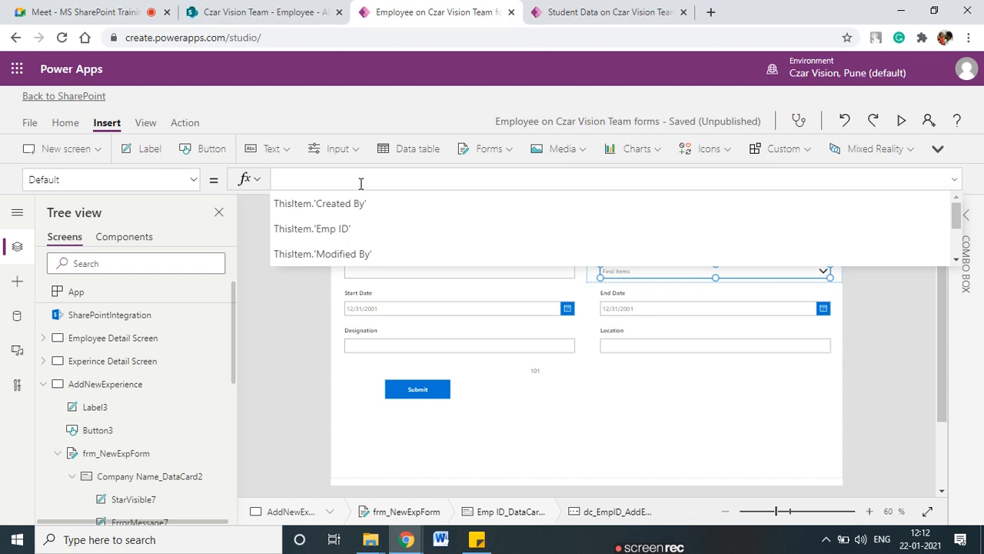
text(s)
key(BackSpace)
text(EmployeeID)
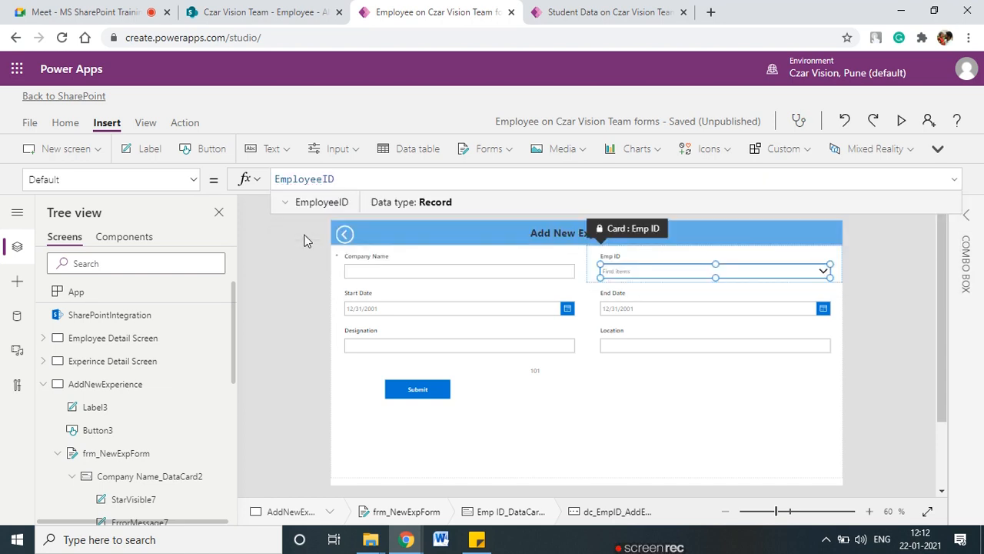
click(622, 433)
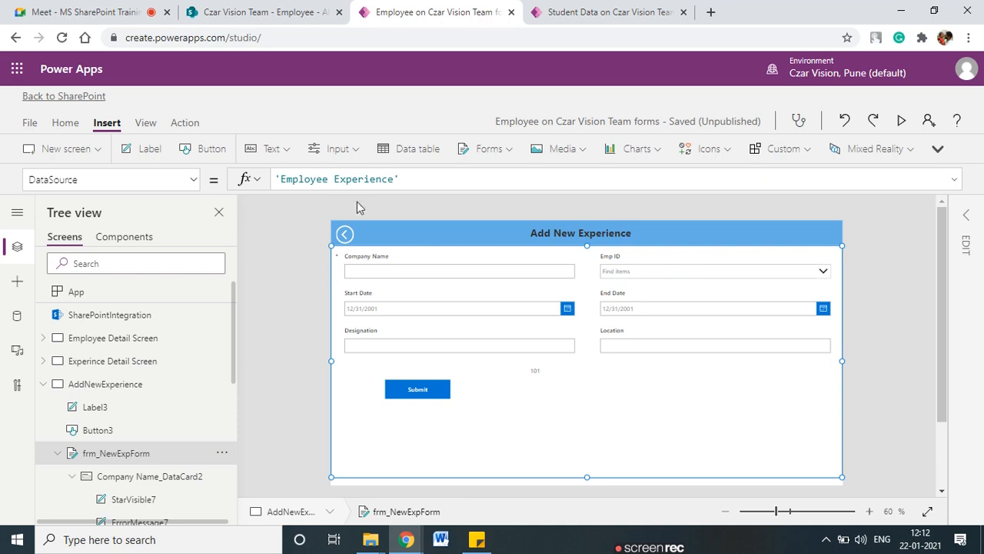
click(711, 267)
click(710, 268)
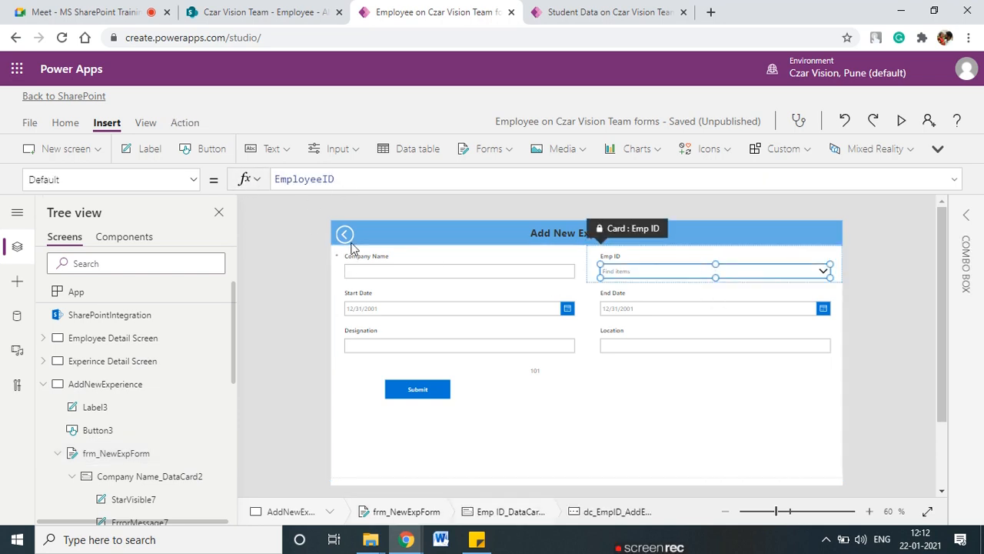
Preview the app, go through Emp Experince and New Experience to check the Emp ID field, and close the preview.
click(901, 121)
click(701, 111)
click(760, 87)
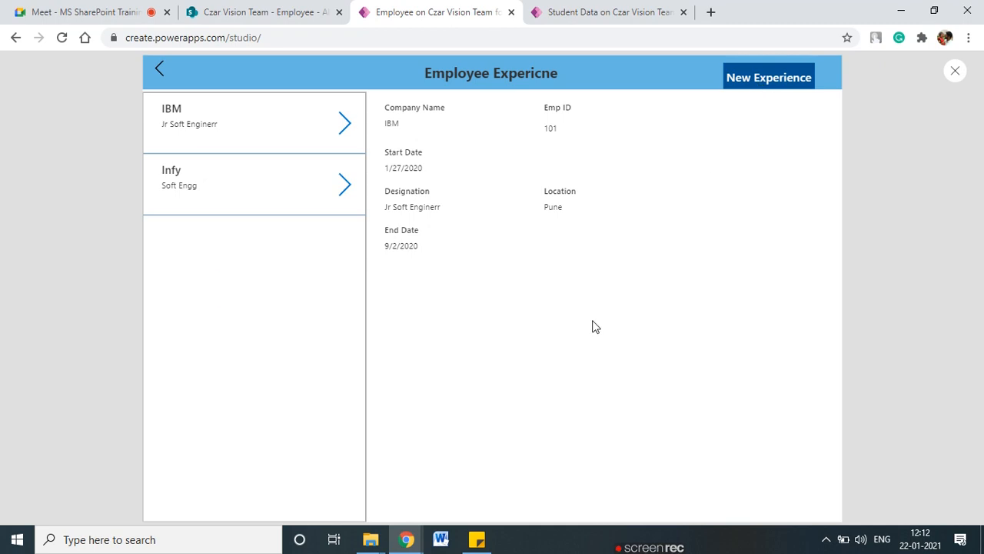
click(954, 75)
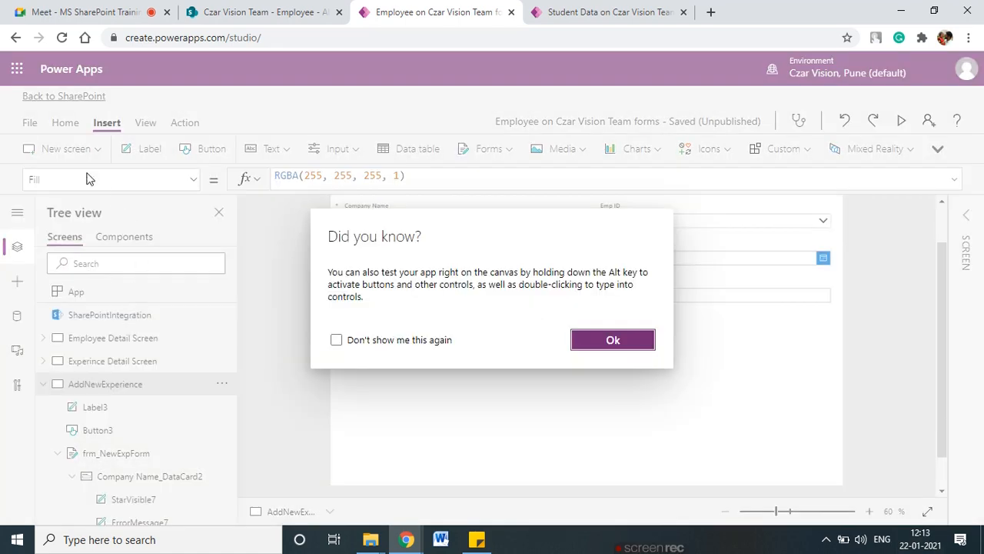
Save the Employee form app, publish it to SharePoint, and return to the AddNewExperience screen.
click(29, 122)
click(178, 343)
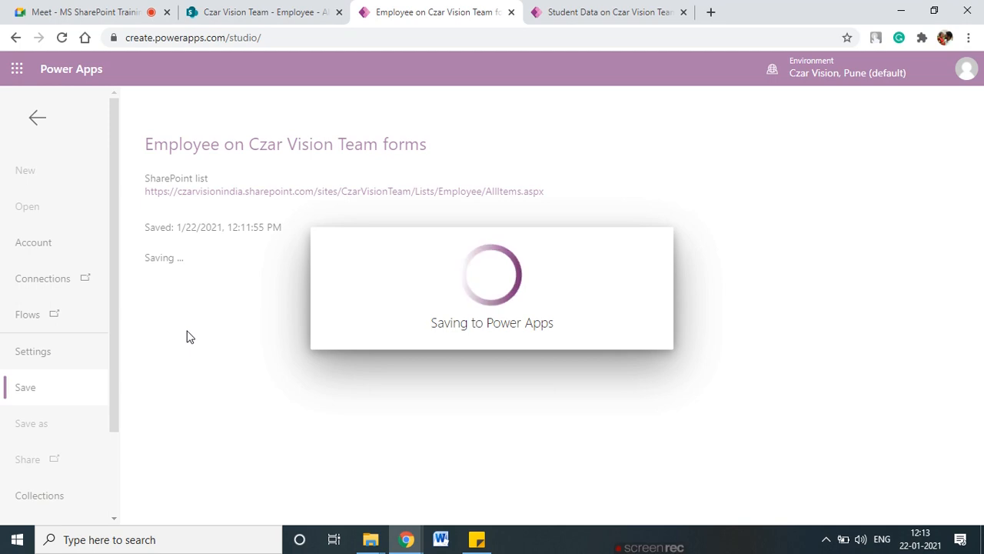
click(239, 330)
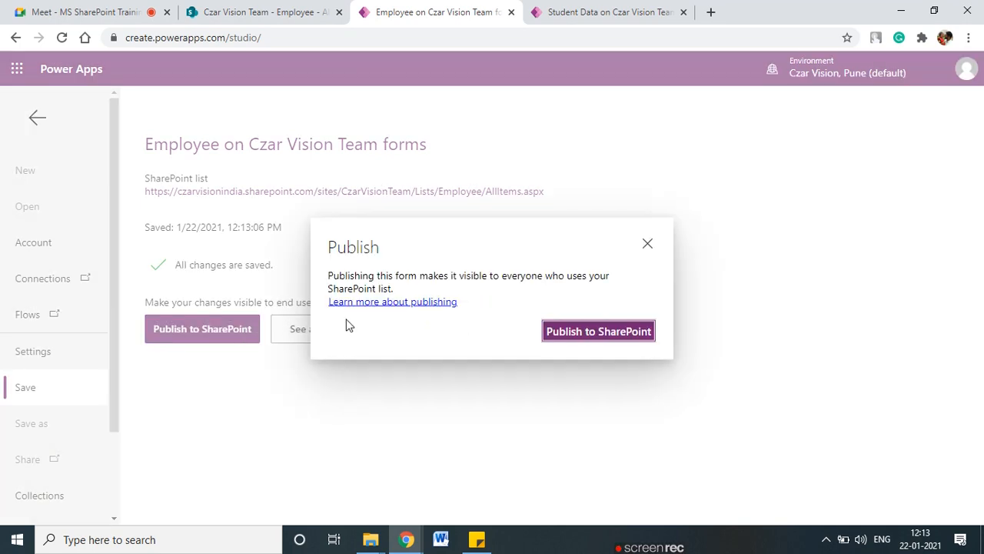
click(594, 335)
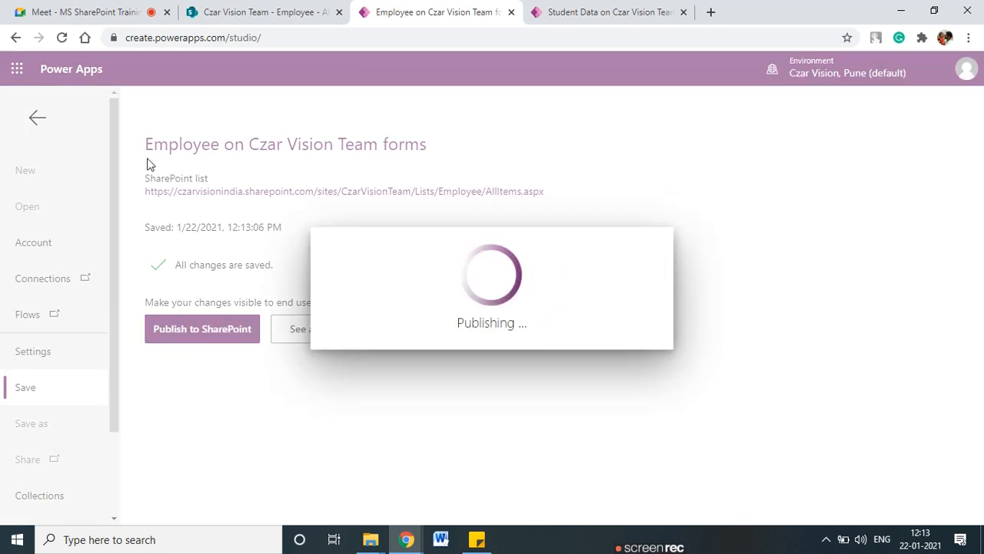
click(36, 118)
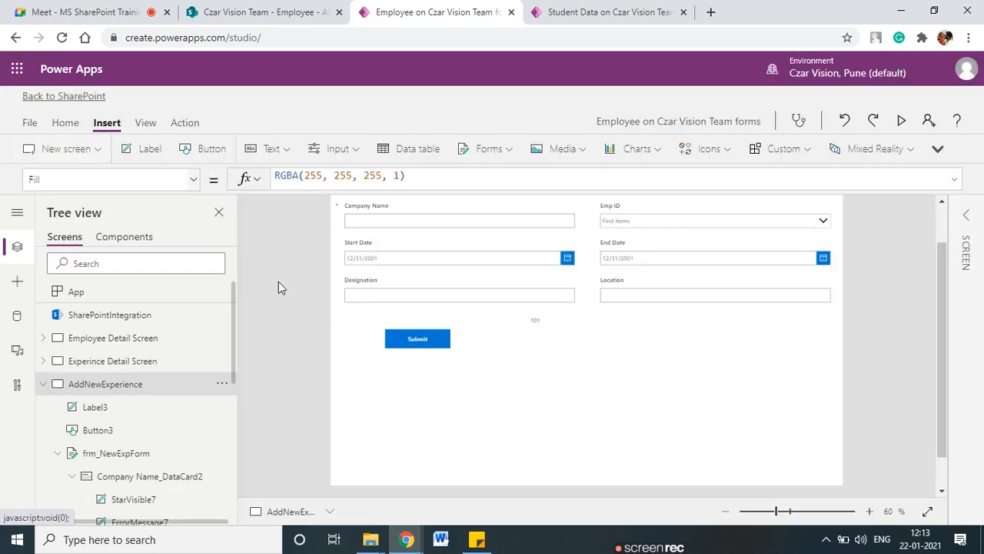
click(500, 347)
Switch to the SharePoint Employee list, reload it, and open the second employee's record in the custom form.
click(262, 12)
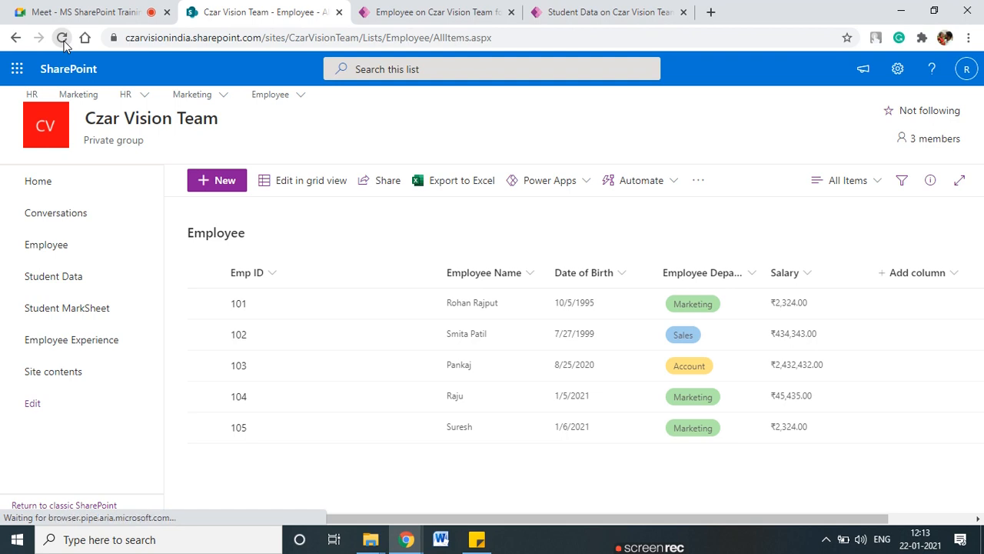
click(63, 38)
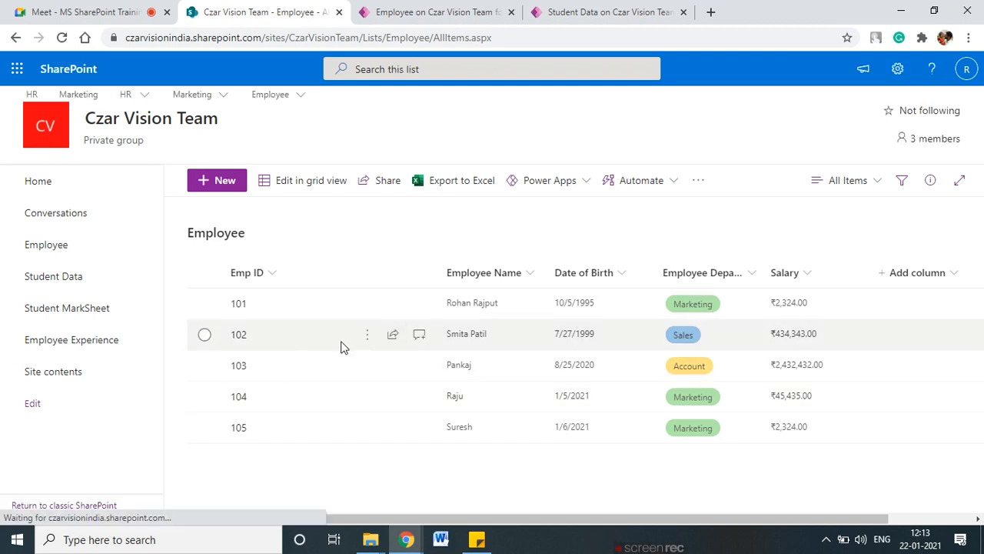
click(367, 339)
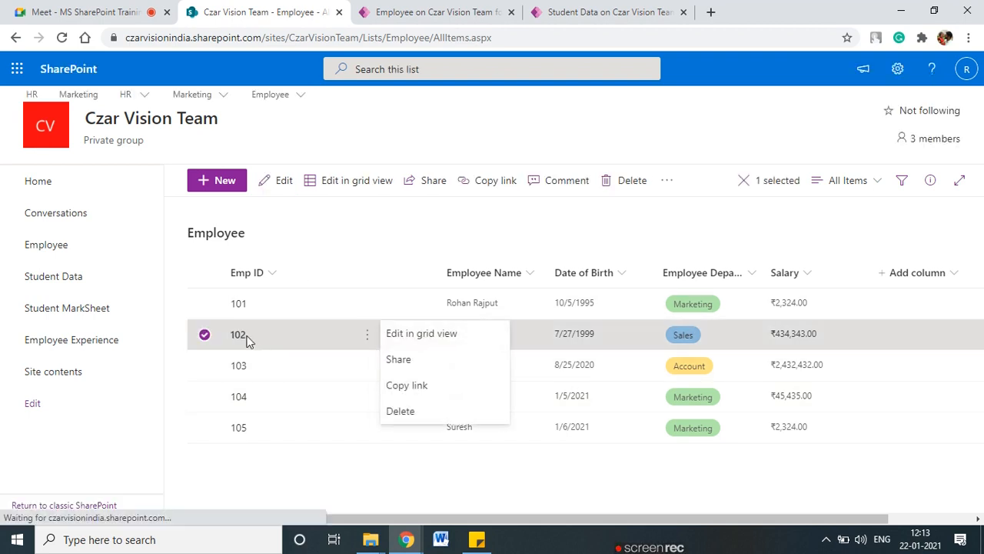
click(582, 240)
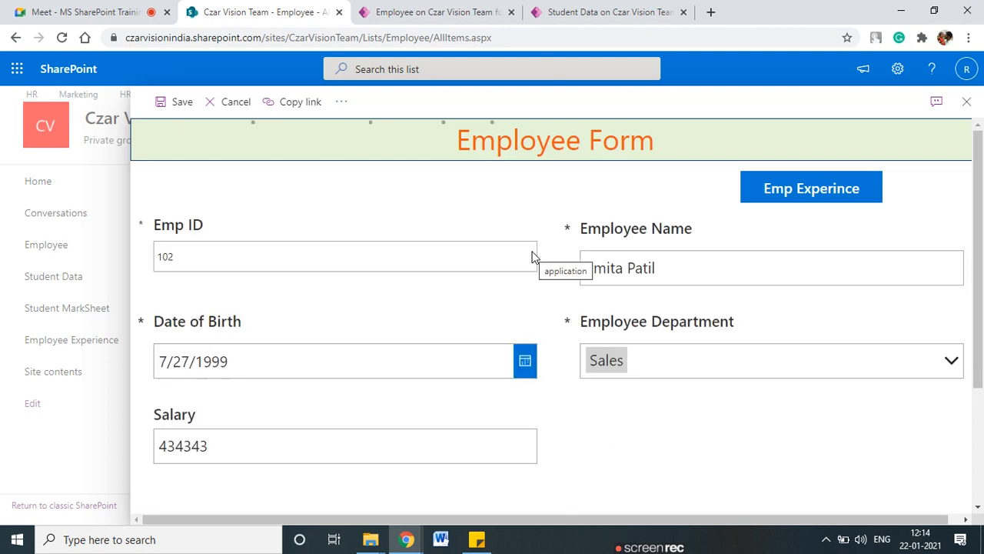
Go through Emp Experince to the new experience form and expand the Emp ID choices to check the default selection.
click(846, 193)
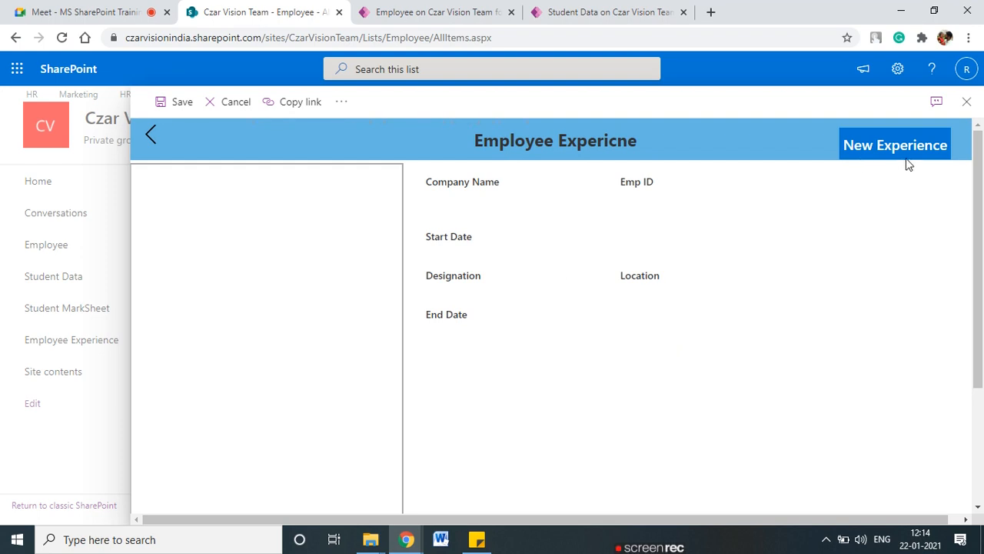
click(903, 147)
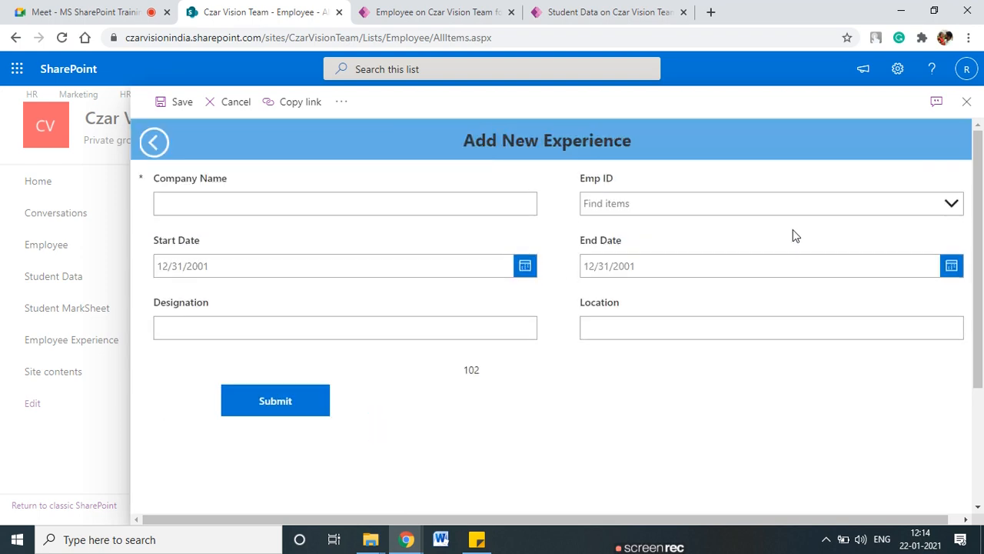
click(676, 206)
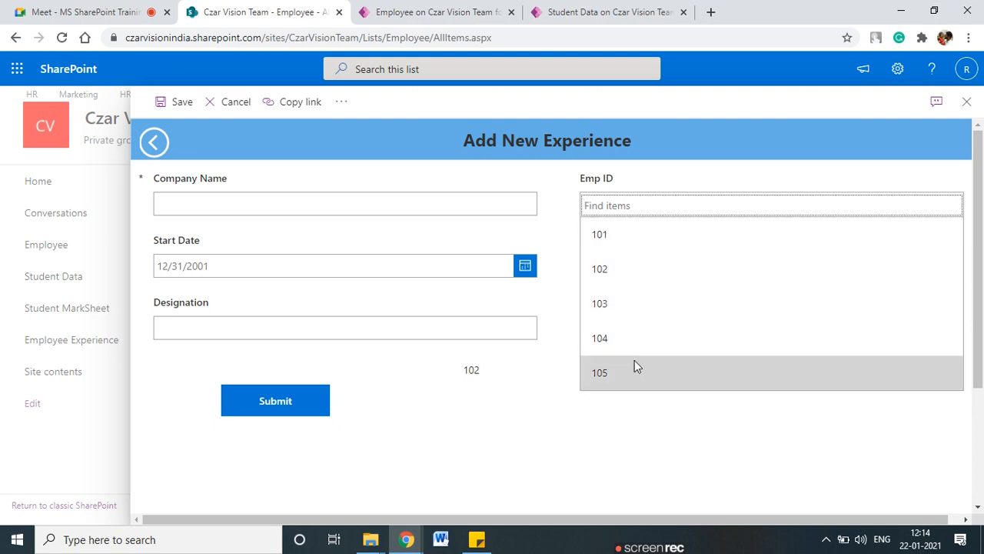
Switch to the Power Apps editor, show the Emp ID combo box's DefaultSelectedItems formula, and unlock the control's properties.
click(461, 12)
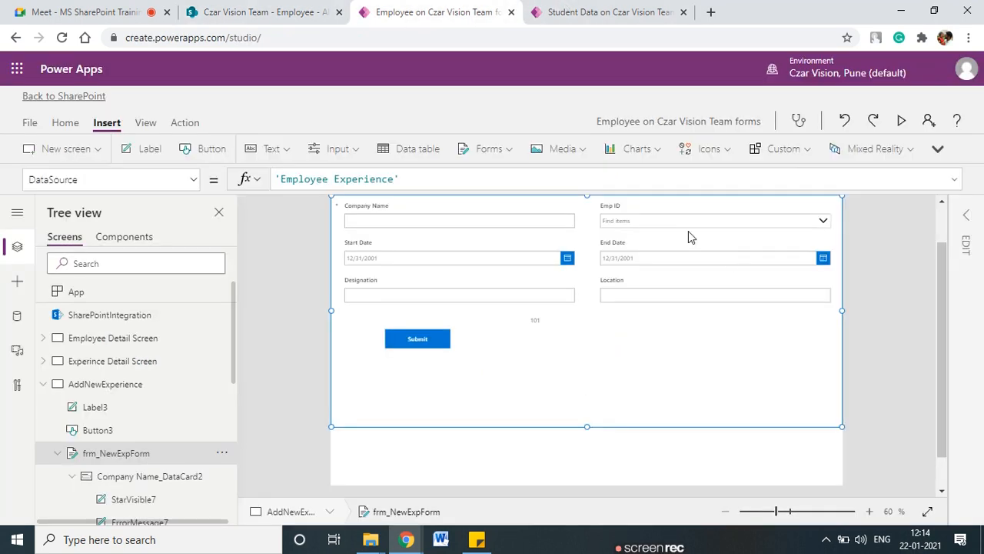
click(671, 222)
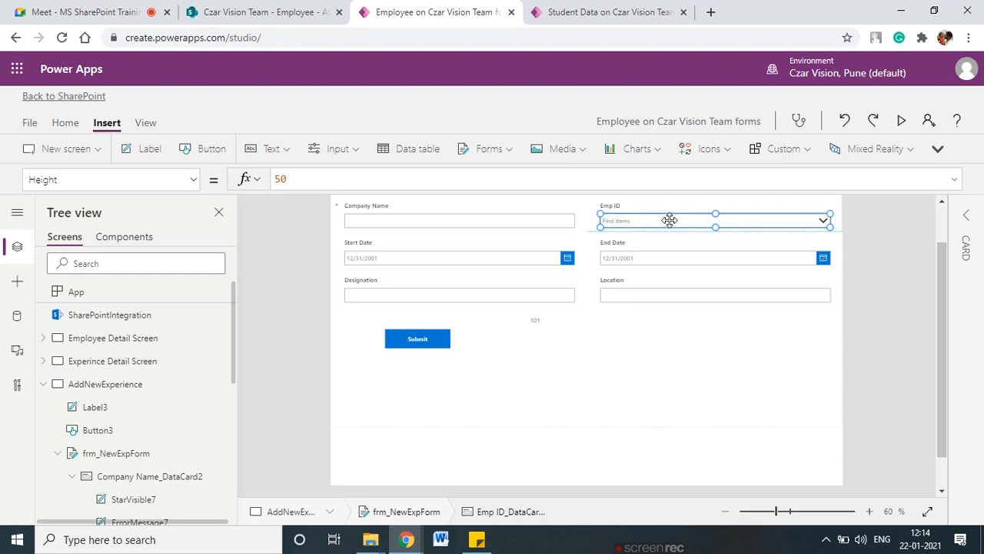
click(670, 221)
click(192, 180)
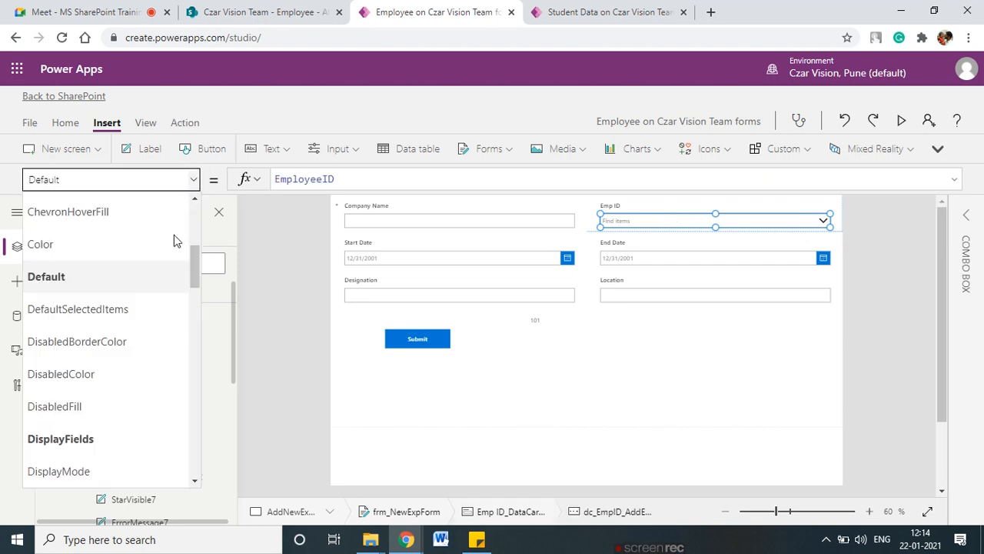
click(123, 306)
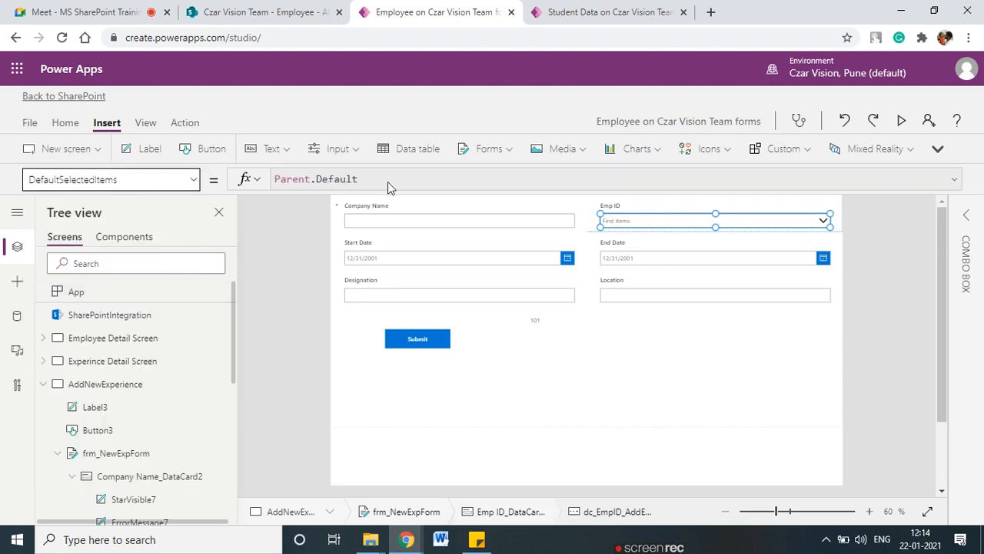
click(968, 217)
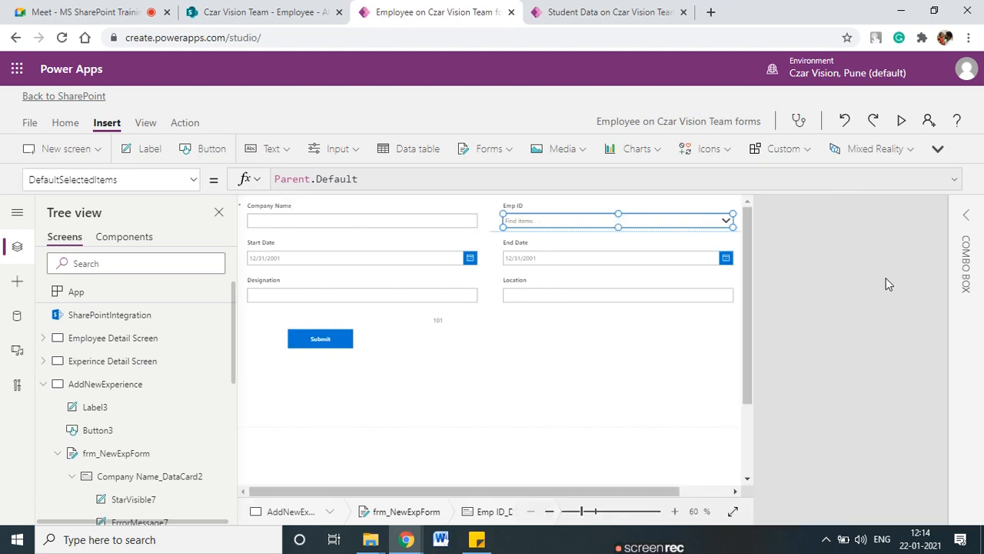
click(839, 253)
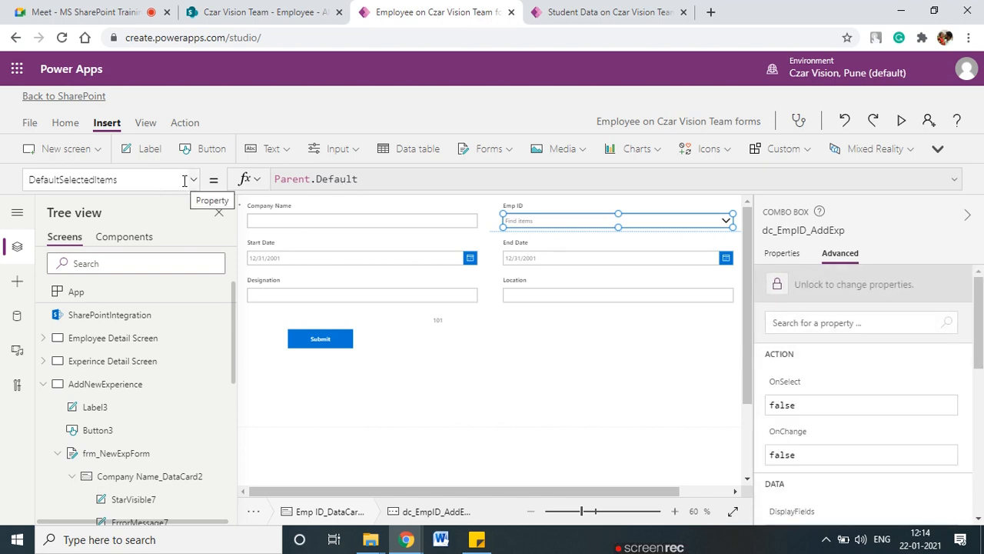
click(782, 286)
Replace the DefaultSelectedItems formula of the Emp ID combo box with EmployeeID.
click(375, 179)
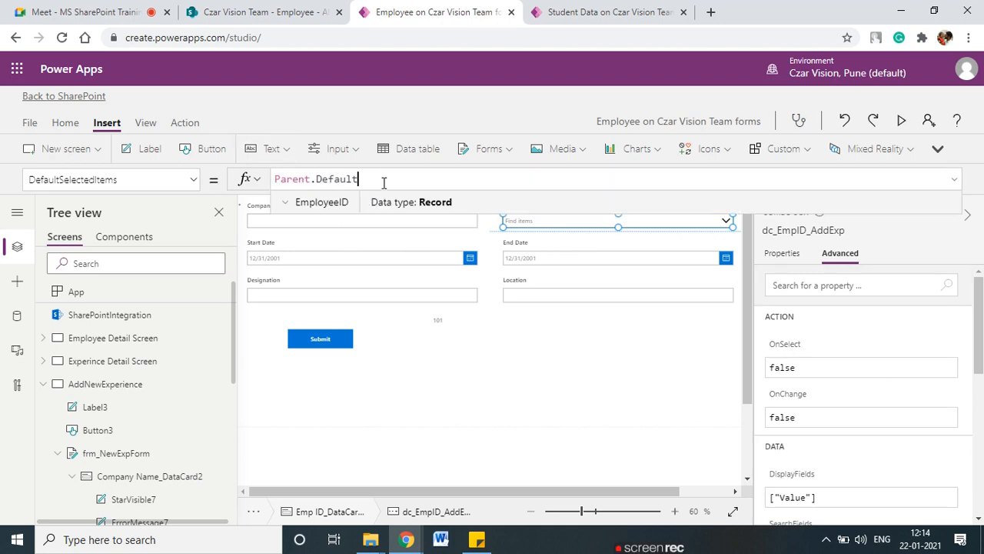
triple_click(331, 178)
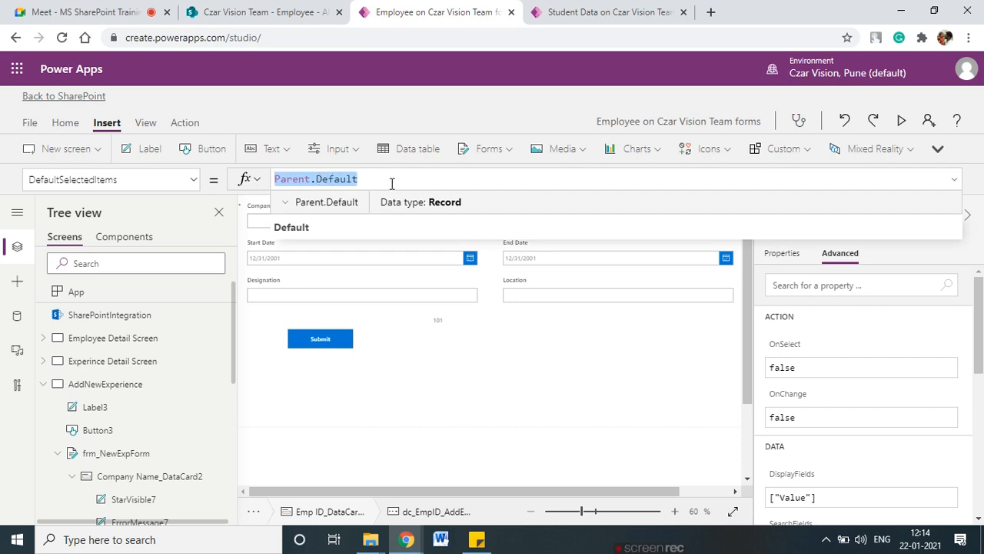
key(BackSpace)
text(Empl)
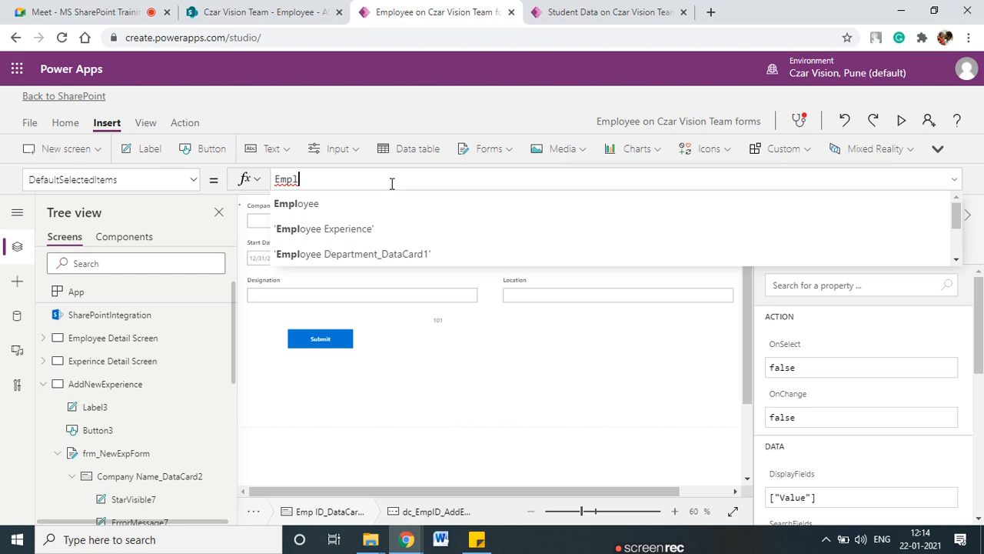
text(oyee)
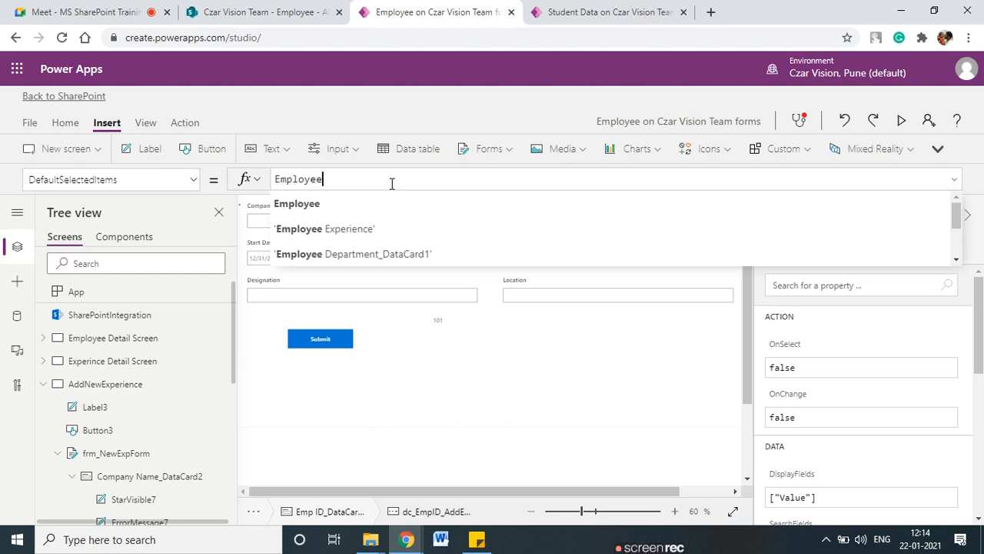
text(ID.)
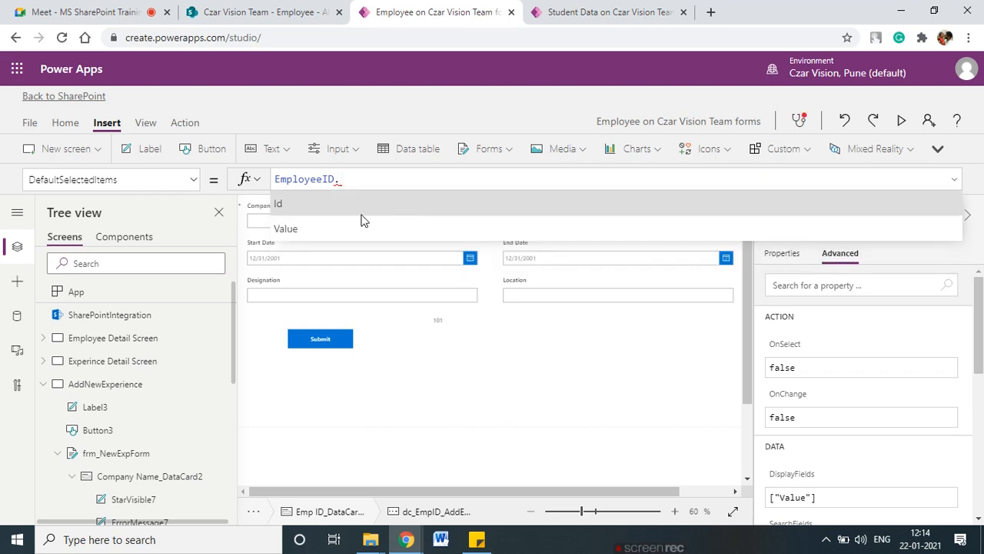
click(342, 223)
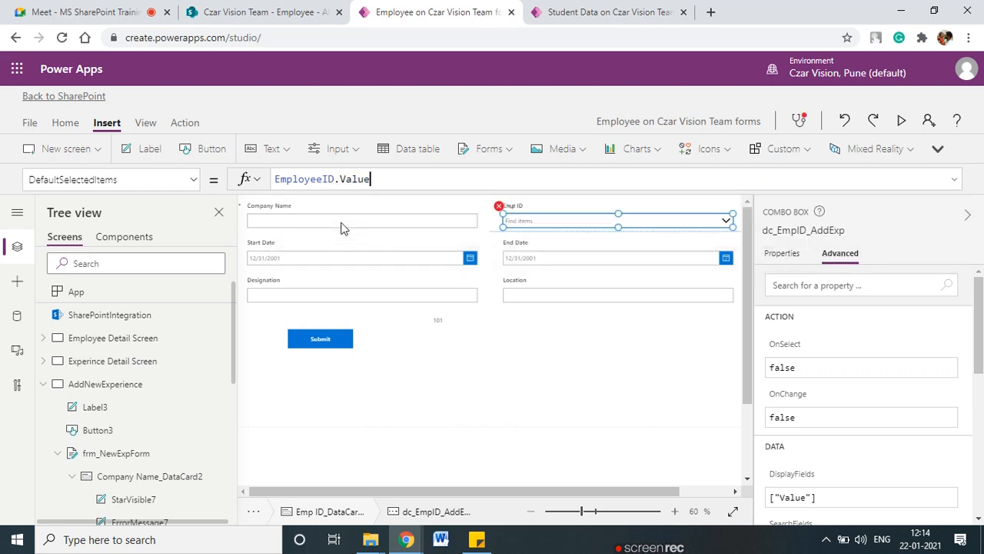
drag(336, 180, 405, 180)
key(BackSpace)
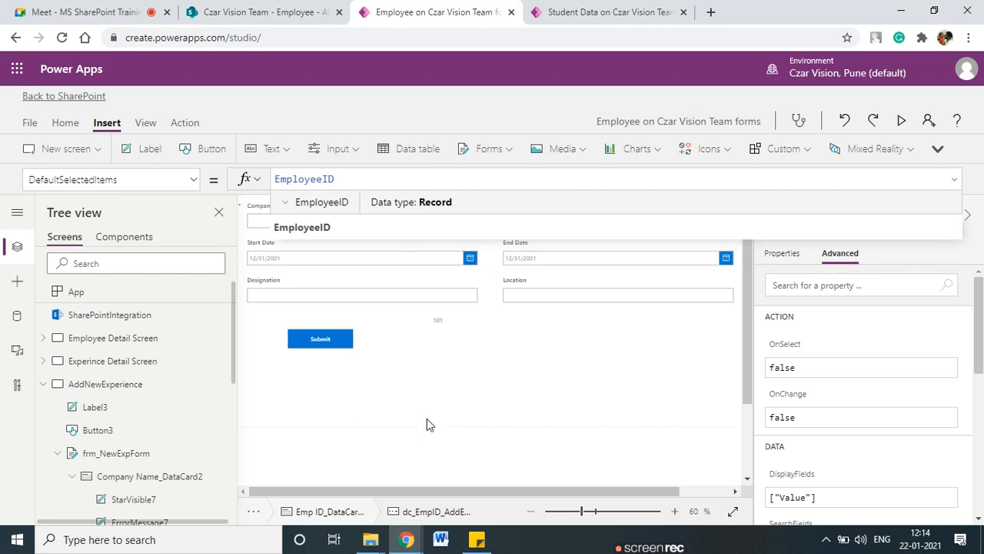
click(429, 425)
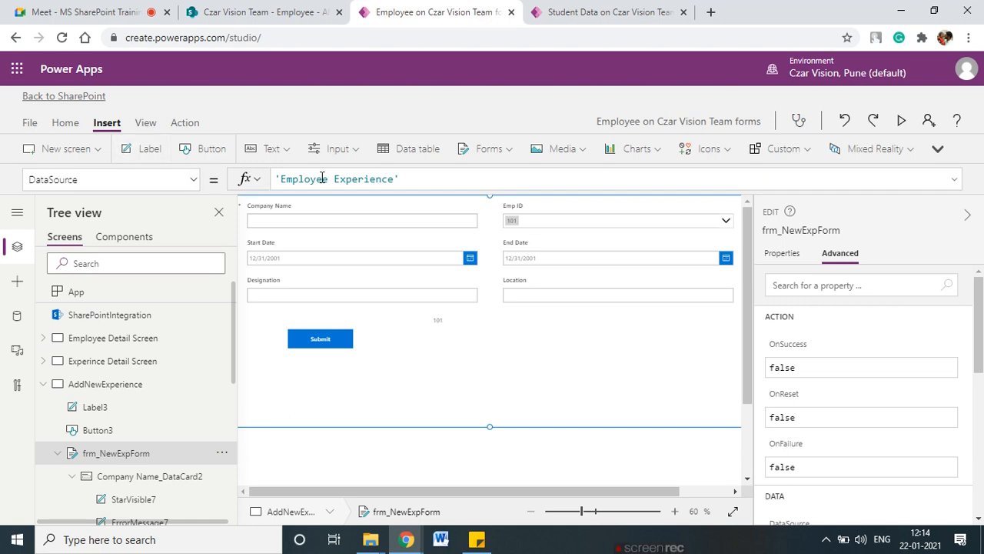
click(561, 222)
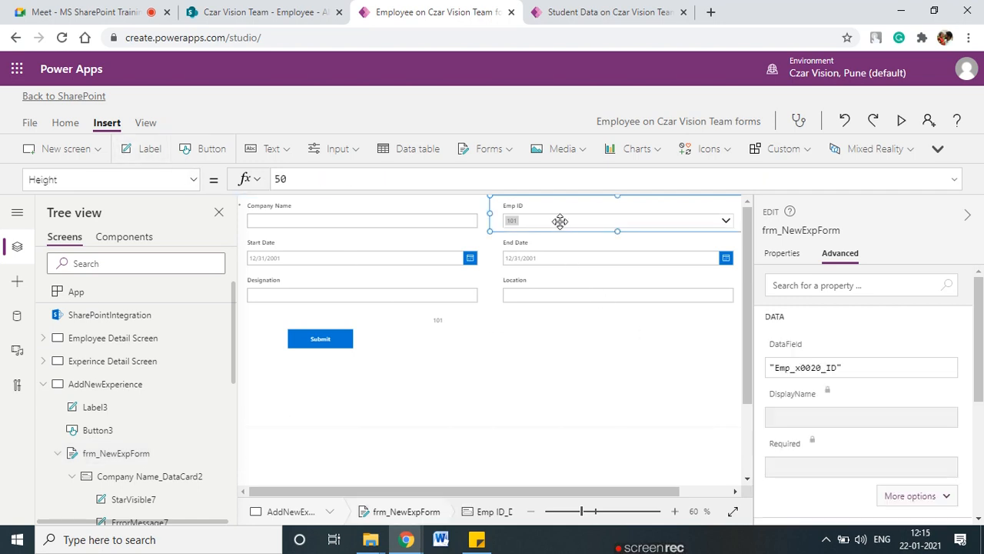
click(561, 222)
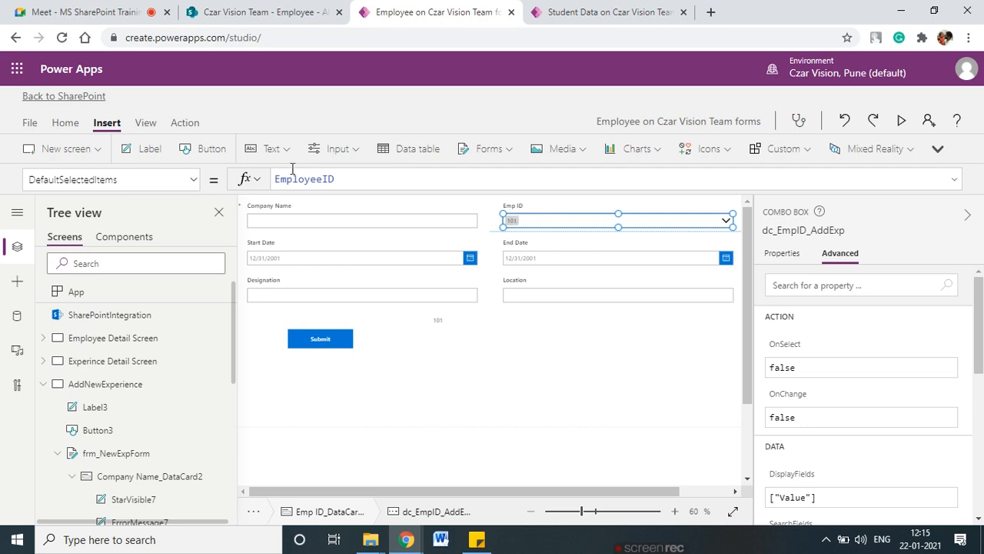
Save the Employee form app with the new default selection, publish it to SharePoint, and return to the editor.
click(31, 125)
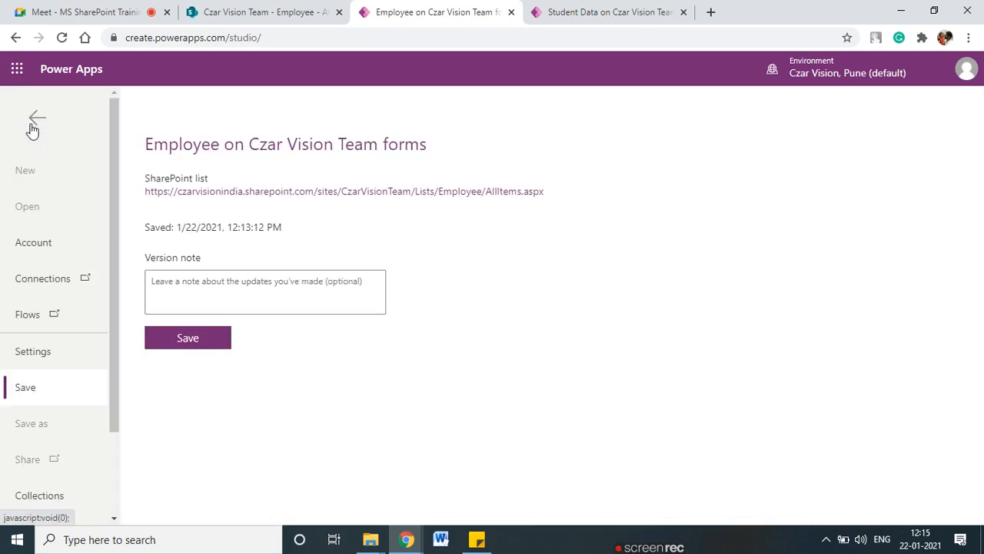
click(193, 343)
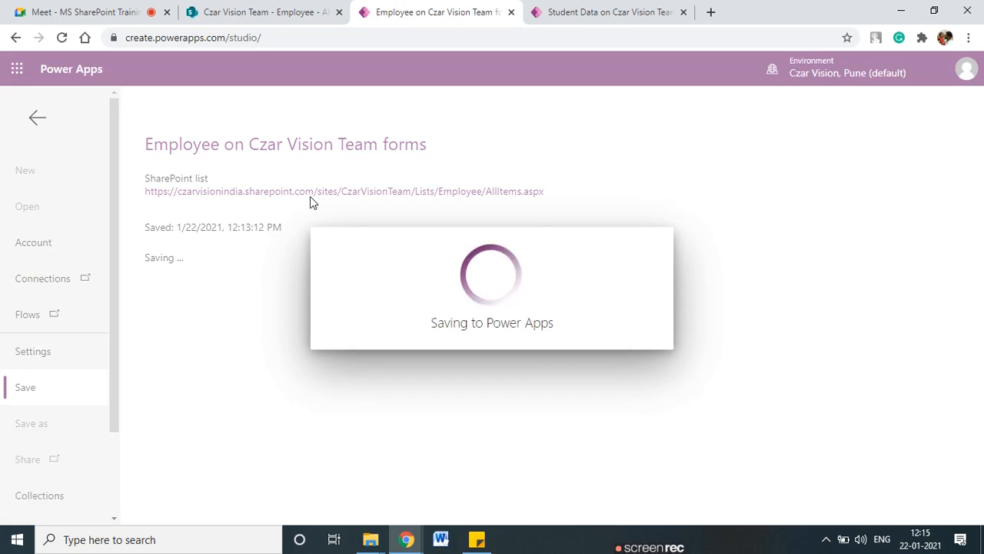
click(207, 333)
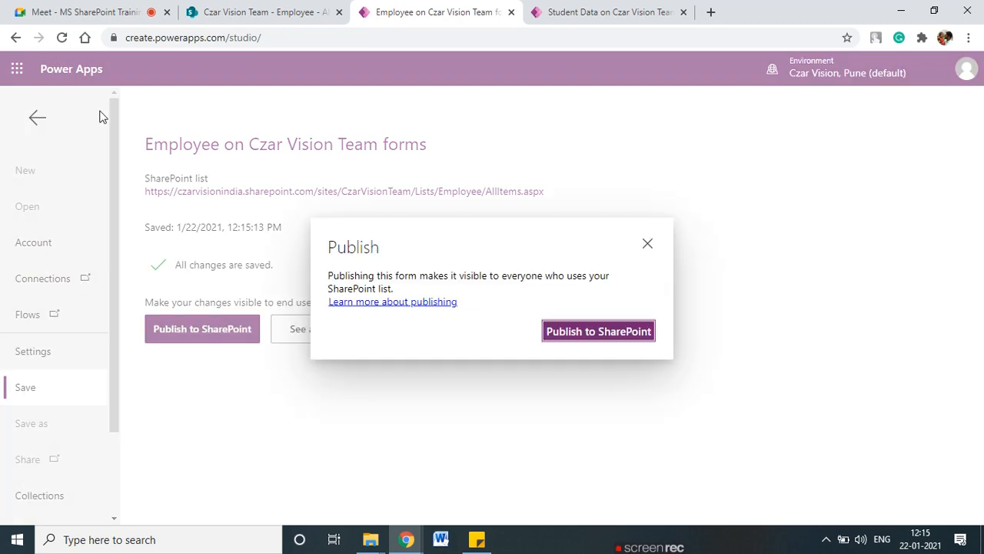
click(594, 331)
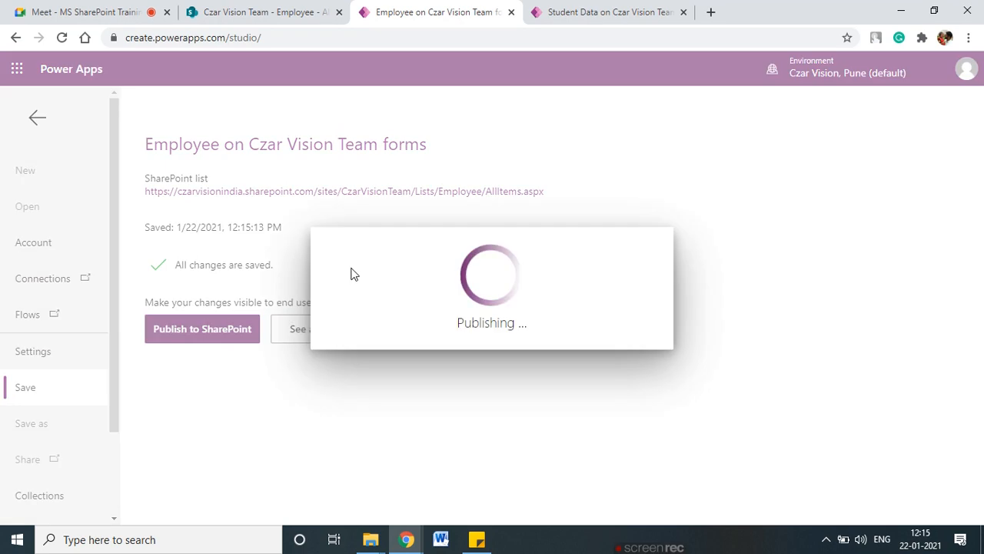
click(43, 117)
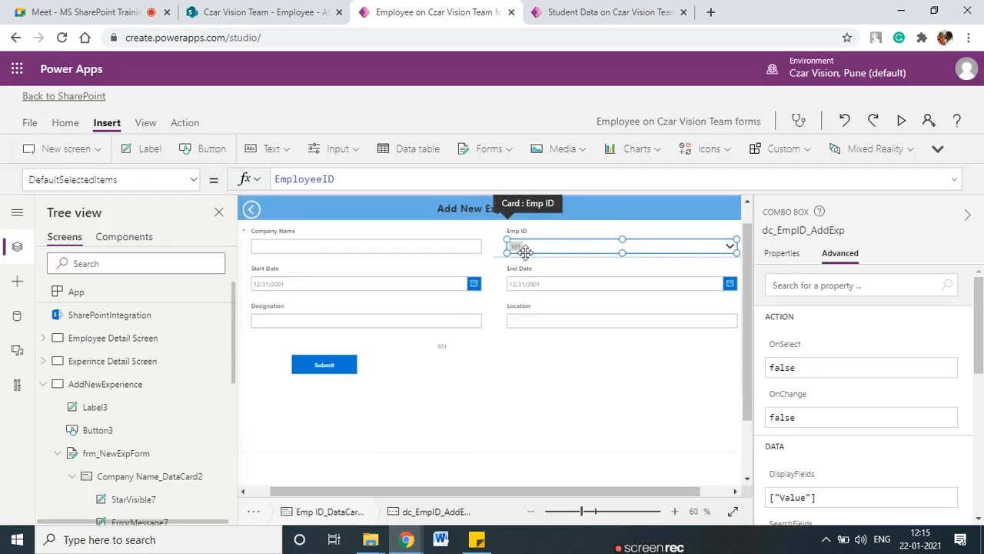
Switch to SharePoint, close the open employee record, and reload the Employee list.
click(231, 11)
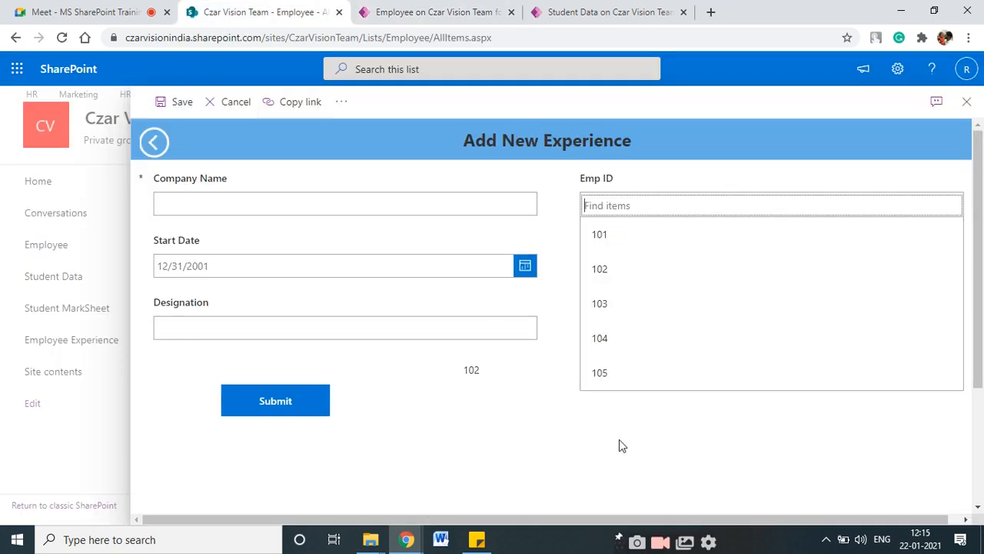
click(966, 101)
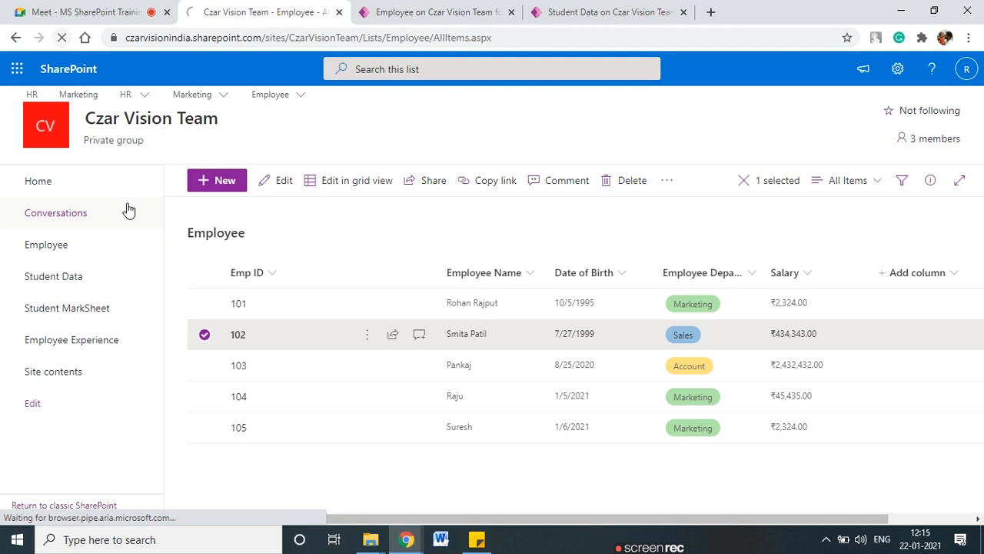
click(436, 13)
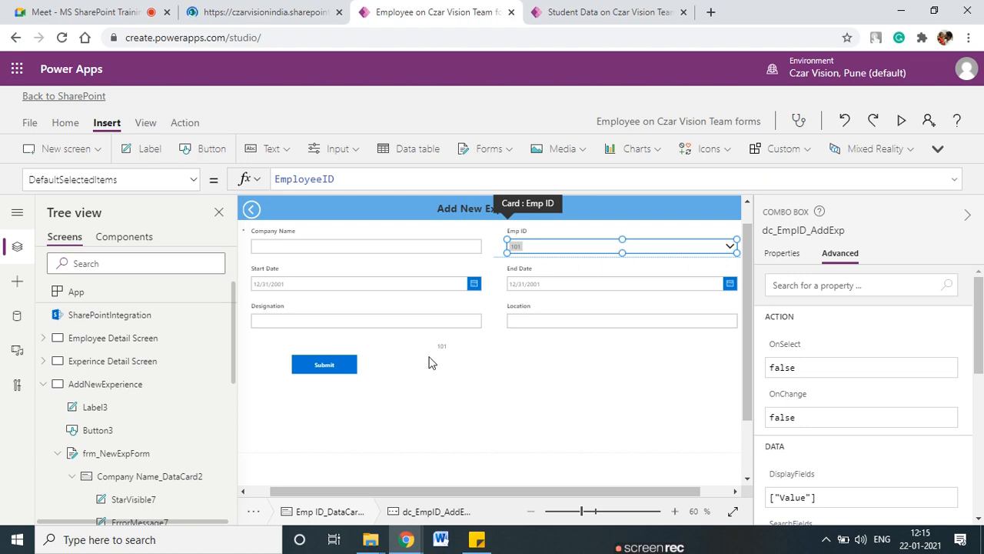
click(261, 12)
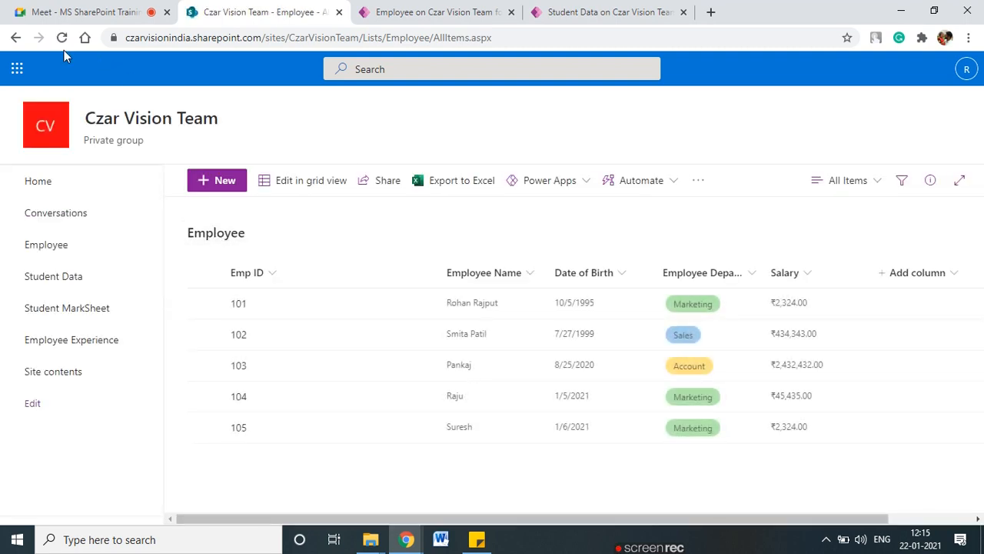
click(61, 38)
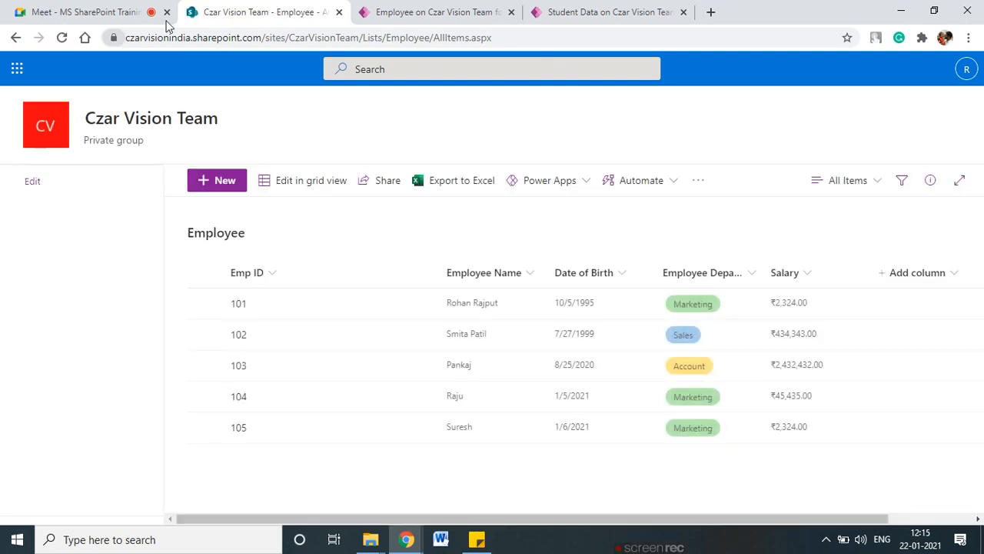
Close the first employee's record and open the third employee's record in the custom form.
click(204, 305)
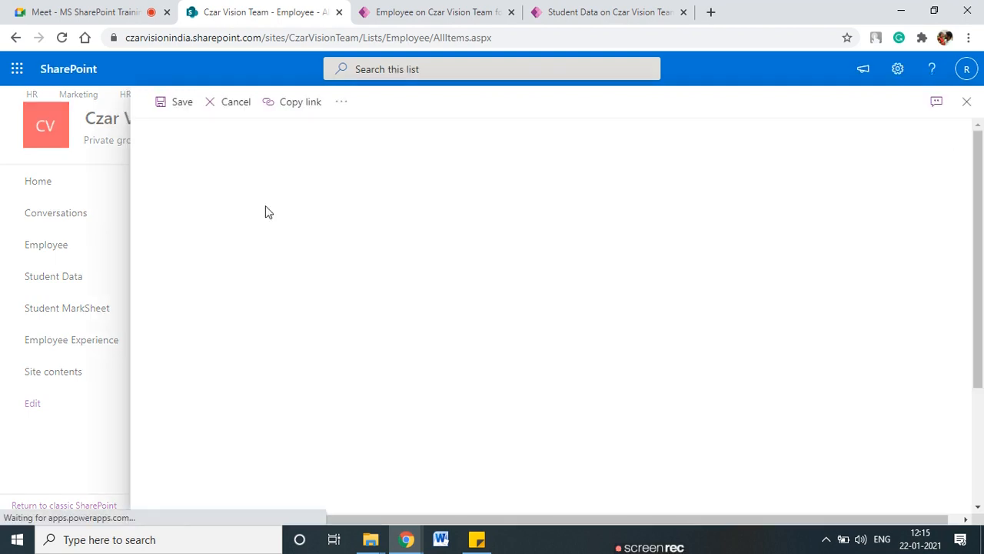
click(966, 101)
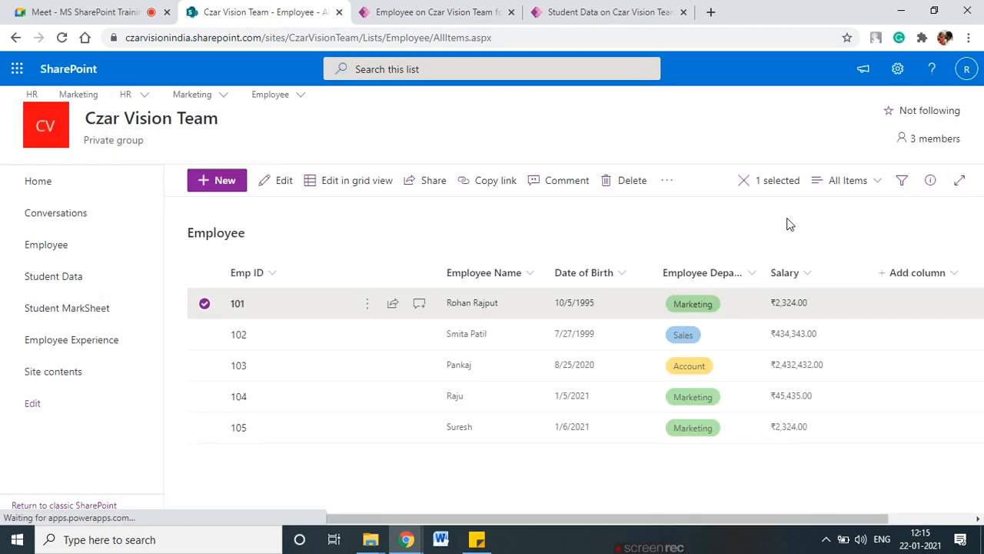
click(203, 366)
click(204, 303)
click(288, 190)
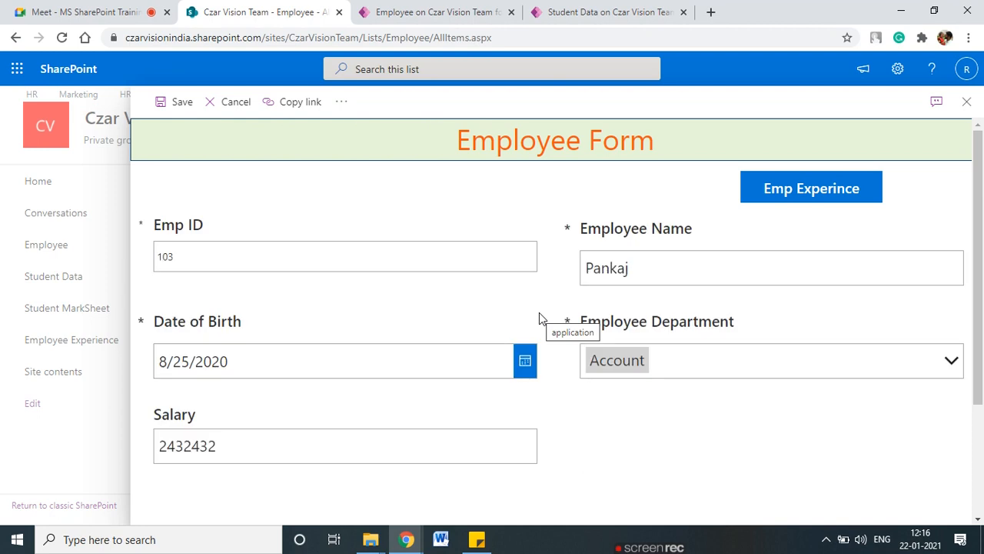
View the third employee's Emp Experince screen, return to the Employee Form, and close the record.
click(815, 193)
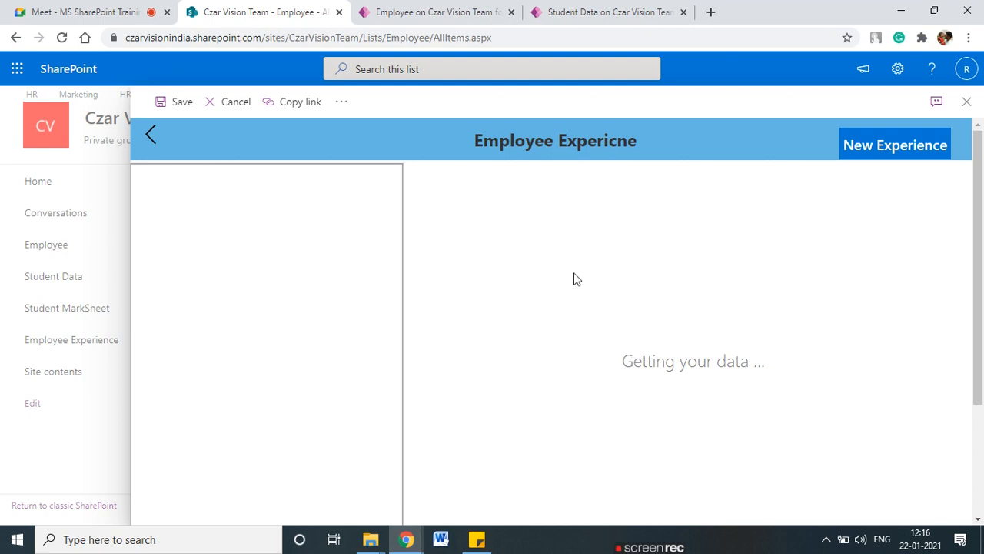
click(153, 138)
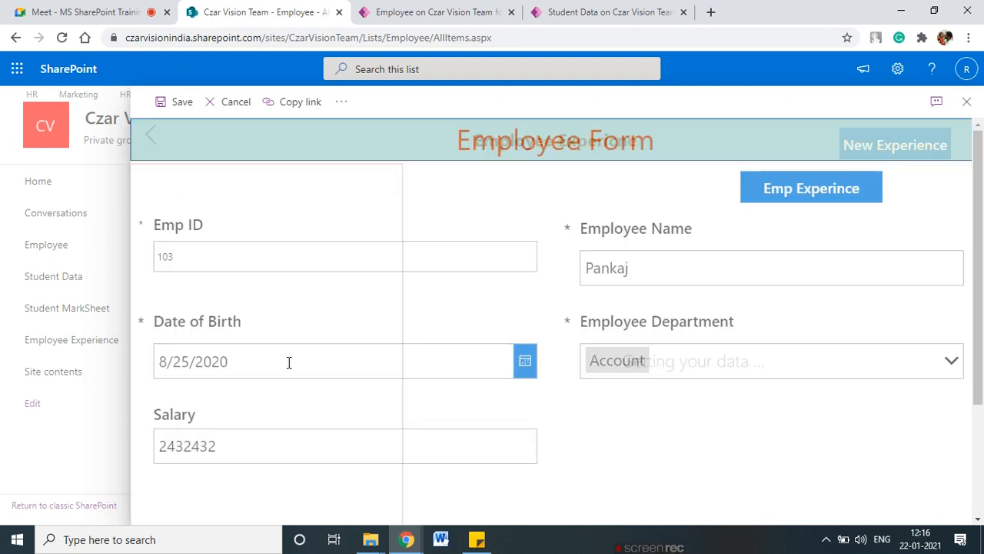
click(967, 102)
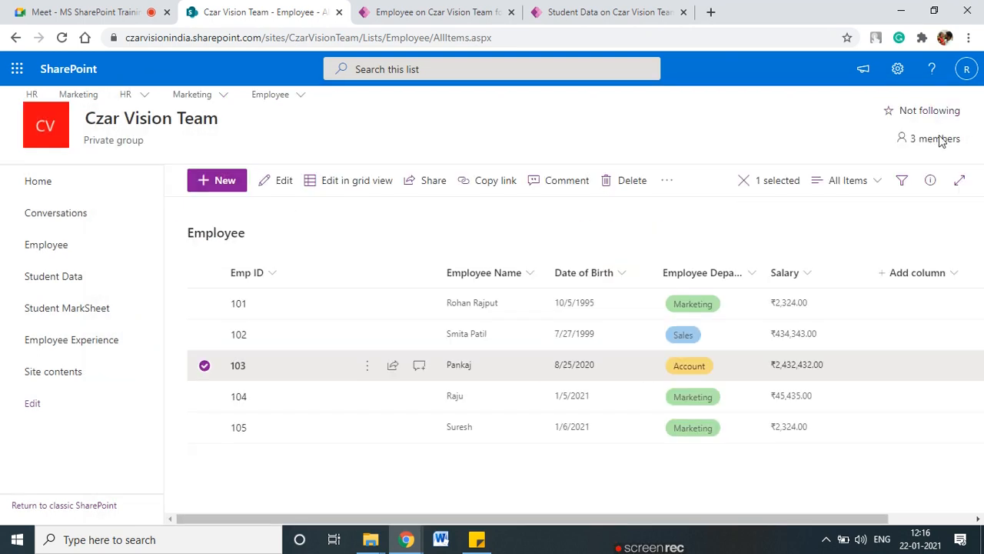
Open the second employee's record for editing and start a new entry from its Emp Experince screen.
click(205, 335)
click(205, 365)
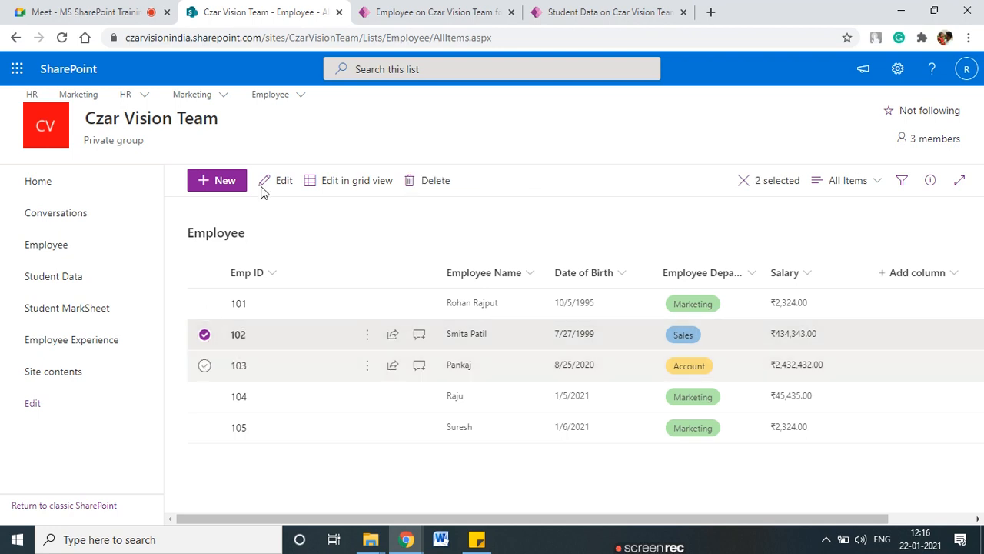
click(268, 180)
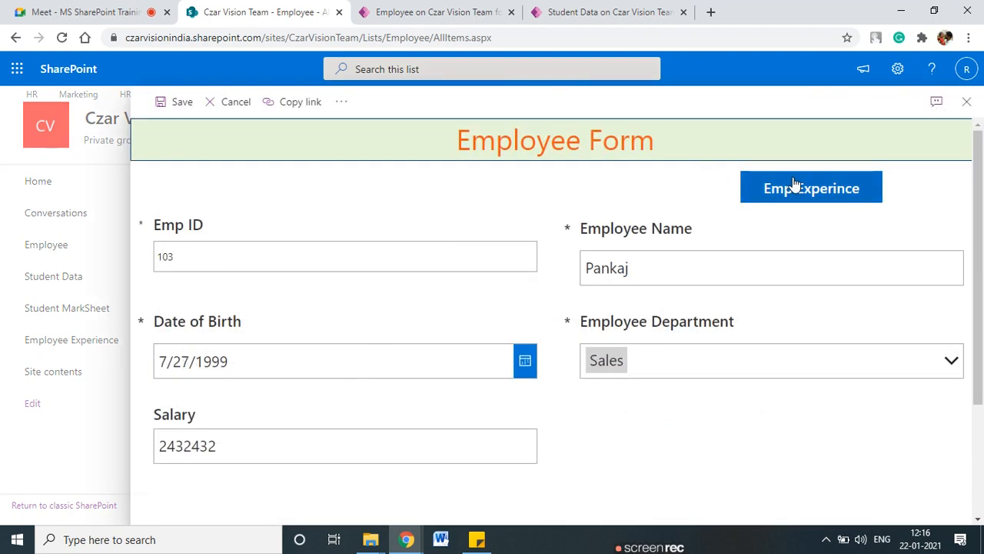
click(800, 191)
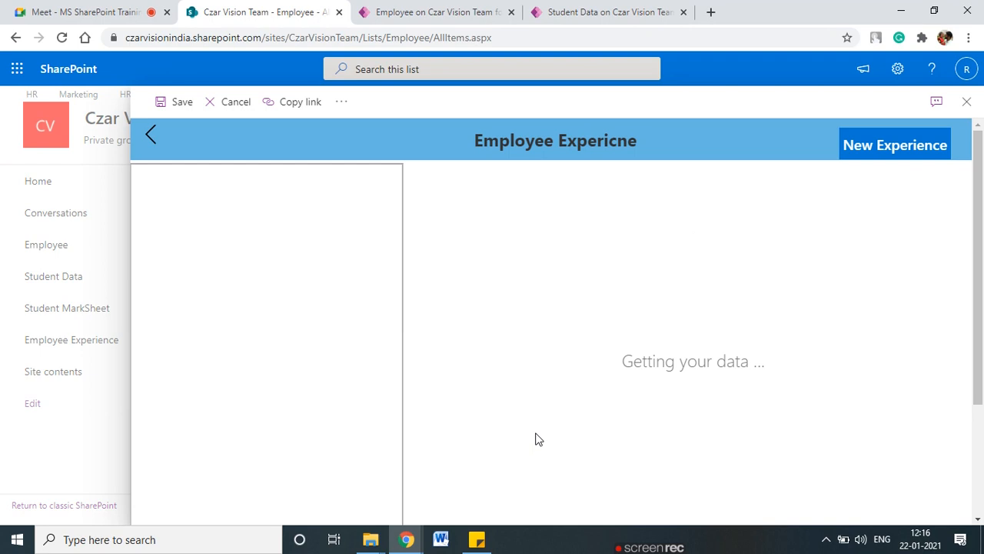
click(886, 150)
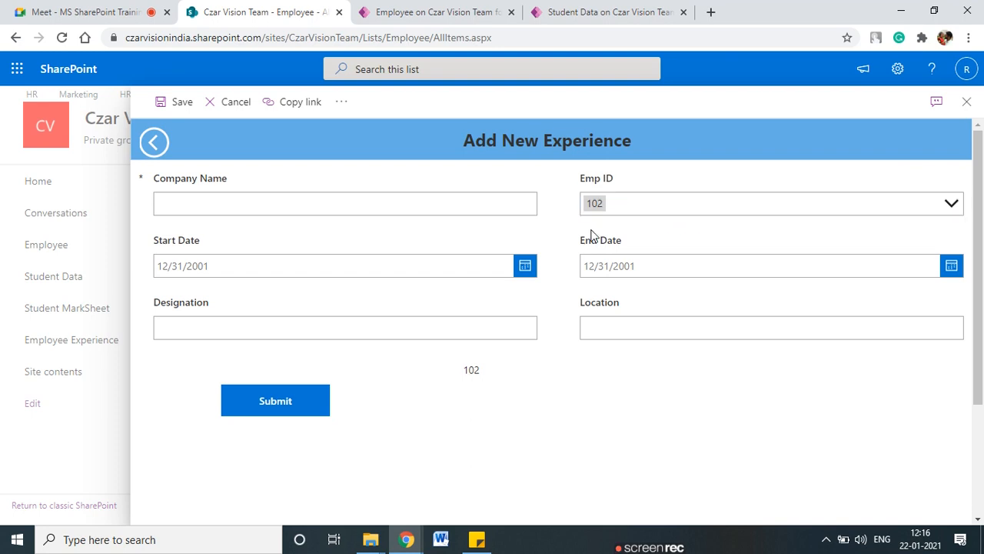
Enter TCs as the company name, with start date 1/27/2021 and end date 1/31/2021.
click(430, 208)
click(533, 270)
click(281, 442)
click(311, 504)
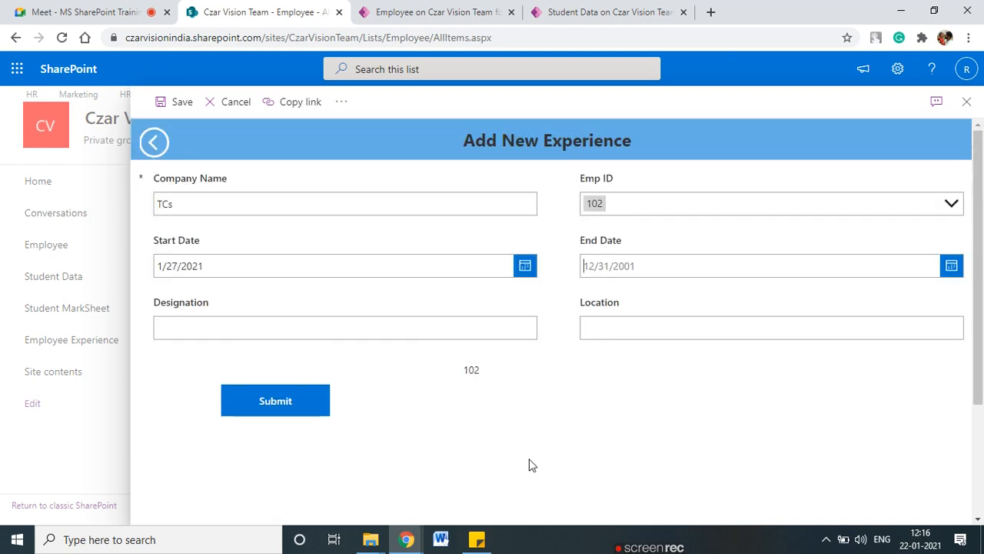
click(953, 266)
click(600, 469)
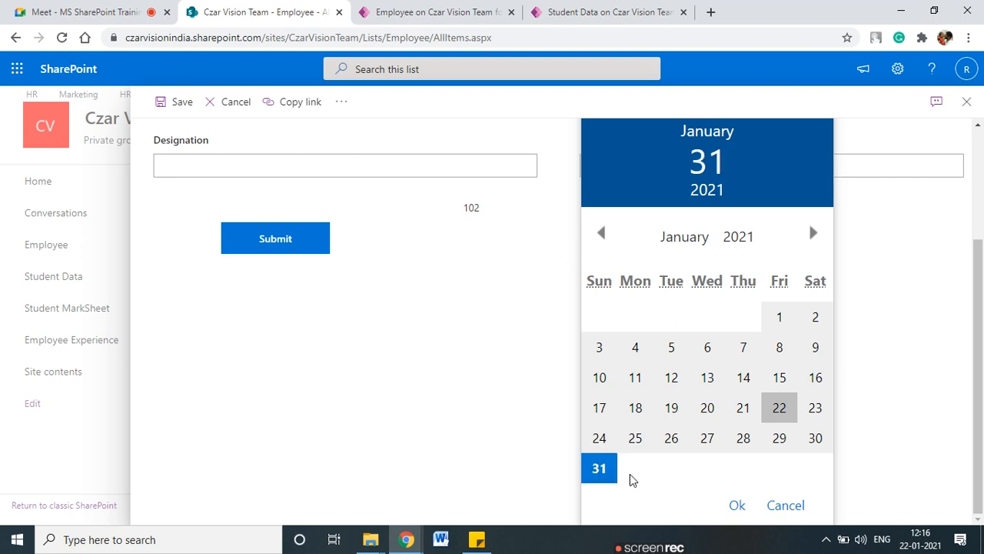
click(739, 506)
Enter Project Manager as the designation and Pune as the location, and submit the new experience.
click(318, 326)
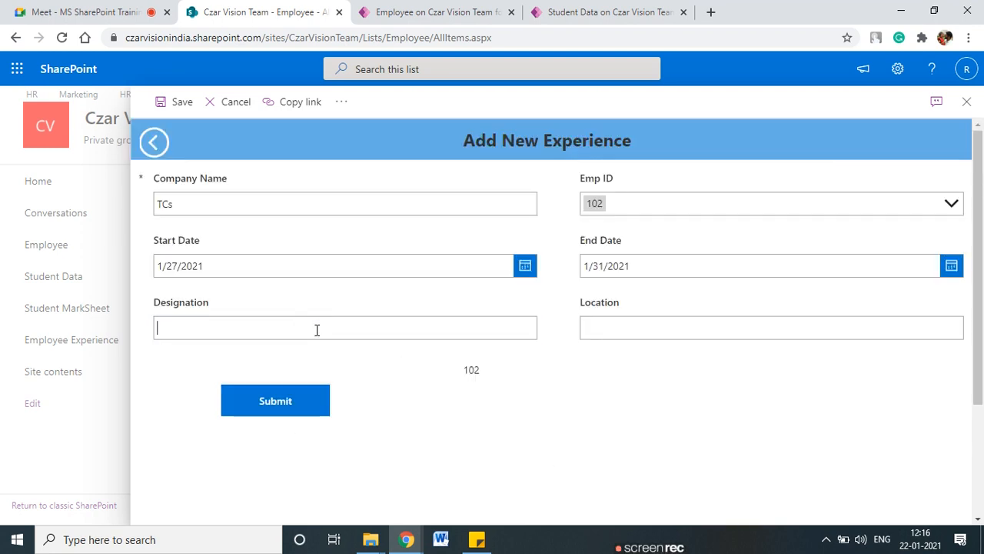
text(Project Manager)
key(Tab)
text(Pune)
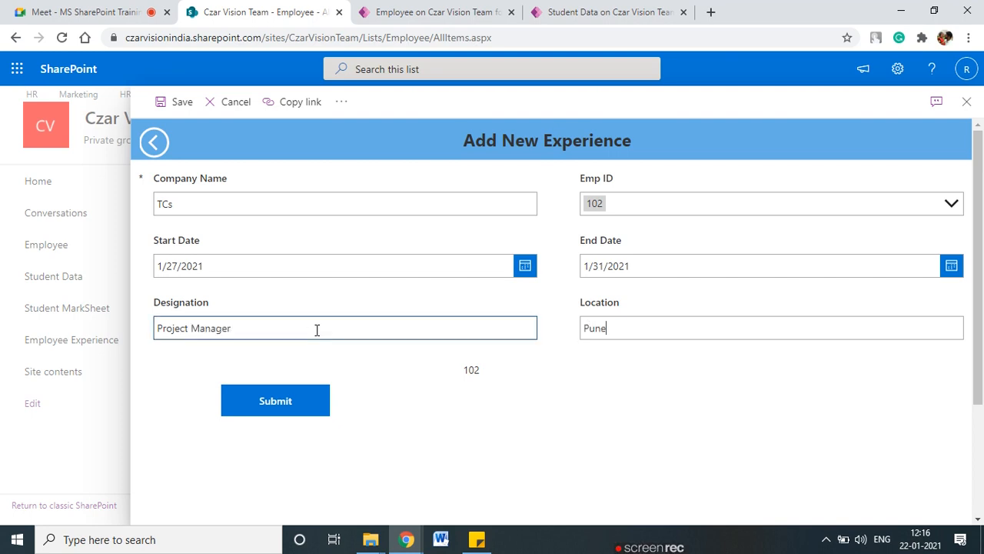
click(268, 406)
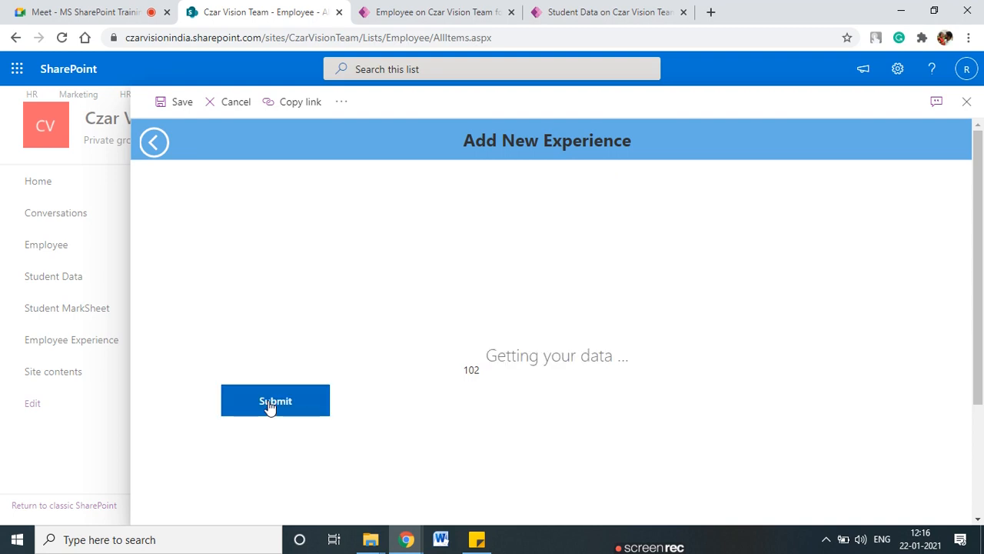
View the details of the TCs experience entry and return to the Employee Form.
scroll(328, 444, down, 2)
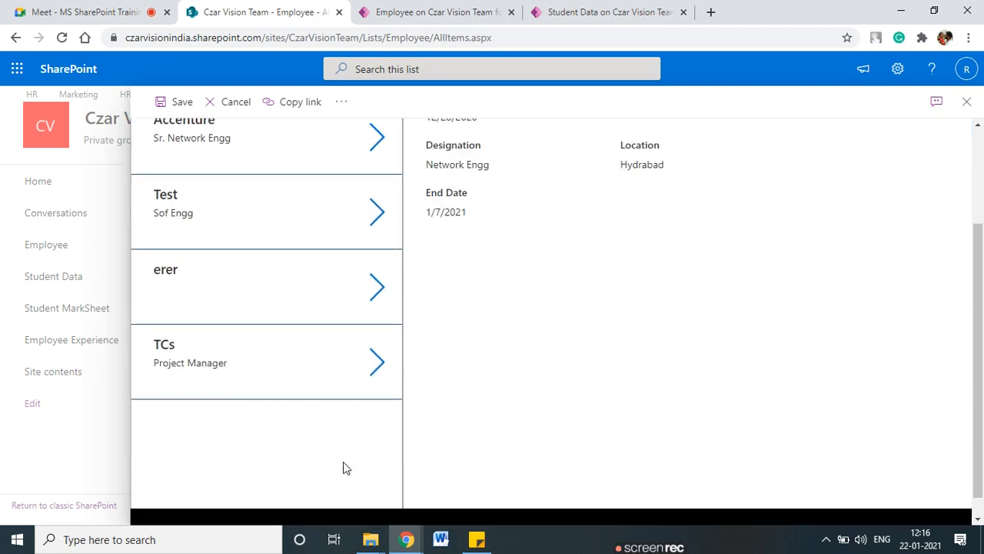
click(367, 365)
scroll(512, 377, up, 2)
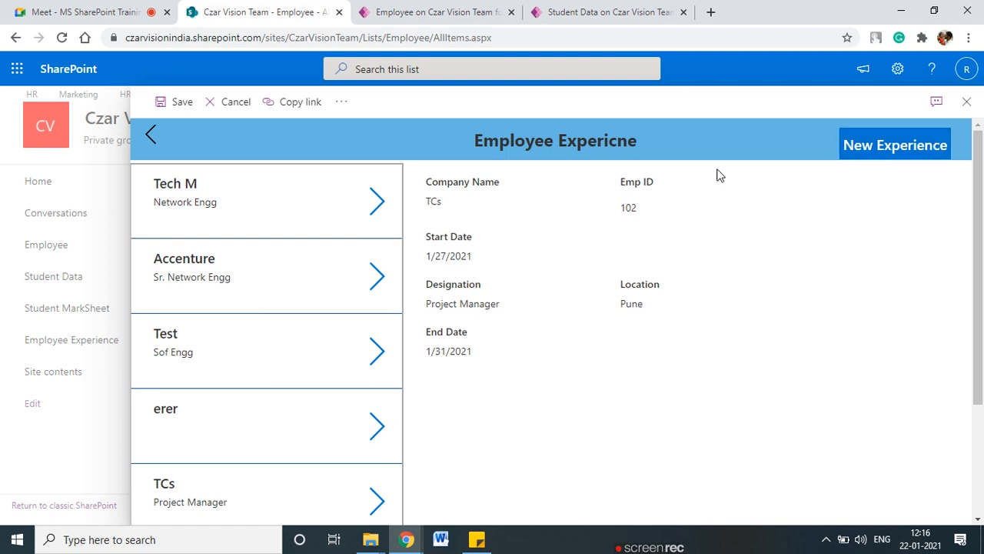
click(153, 140)
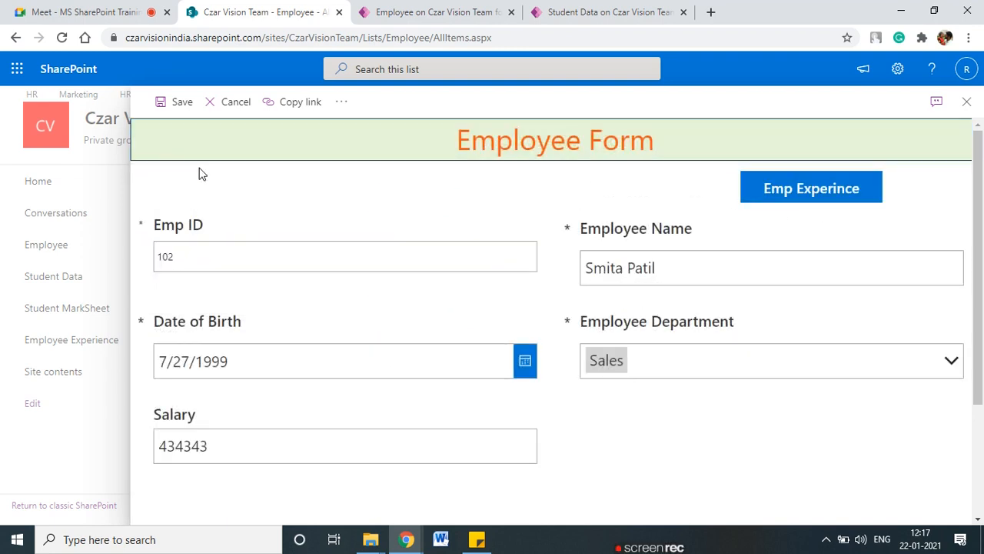
Look through the second employee's experience list again and open the Add New Experience screen.
click(817, 198)
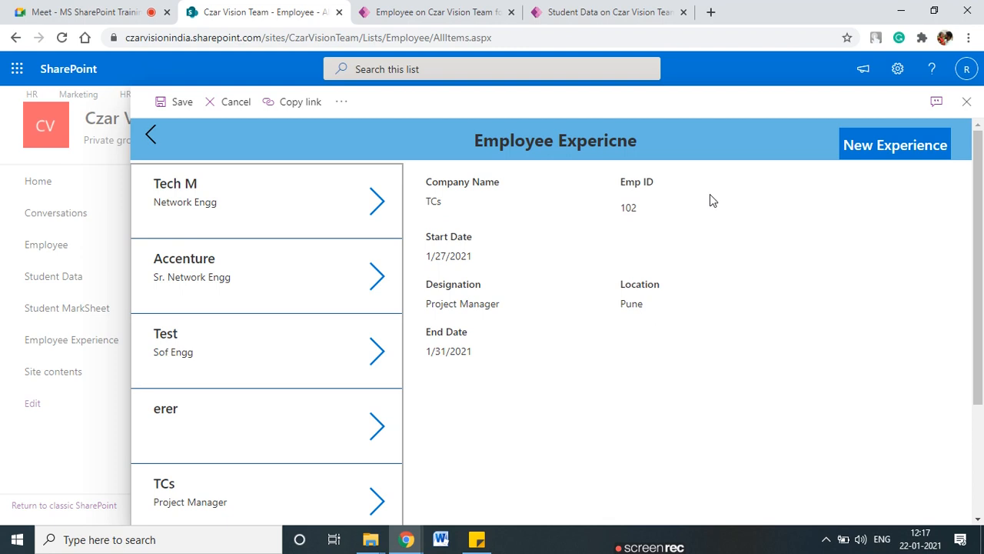
scroll(582, 254, down, 2)
scroll(582, 254, up, 2)
click(862, 209)
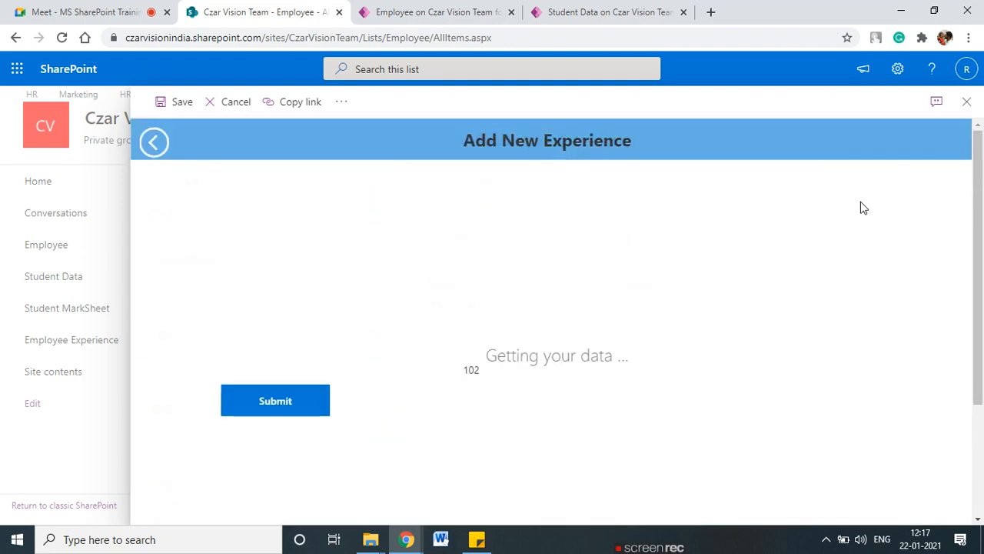
mouse_move(660, 269)
mouse_down()
mouse_move(684, 407)
mouse_move(469, 282)
mouse_up()
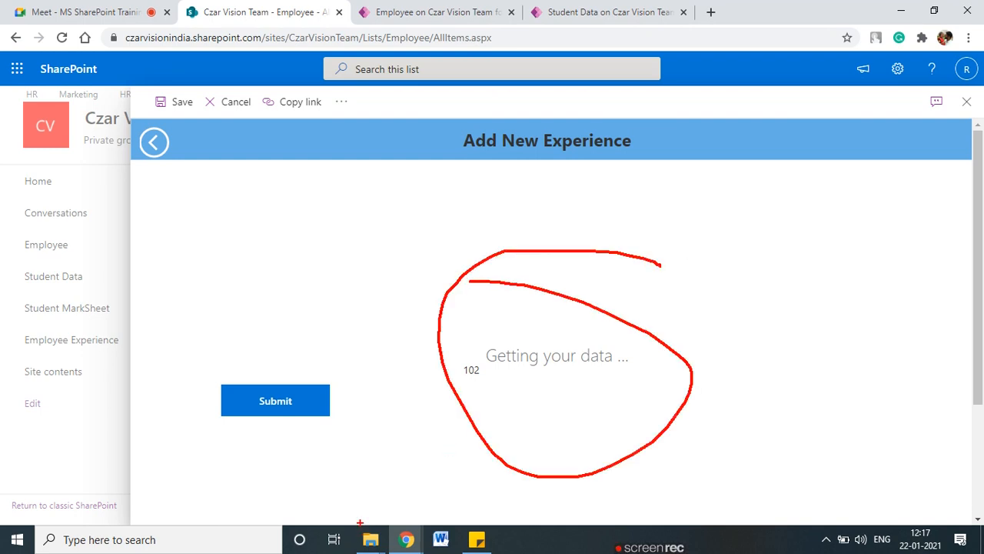
drag(408, 386, 369, 383)
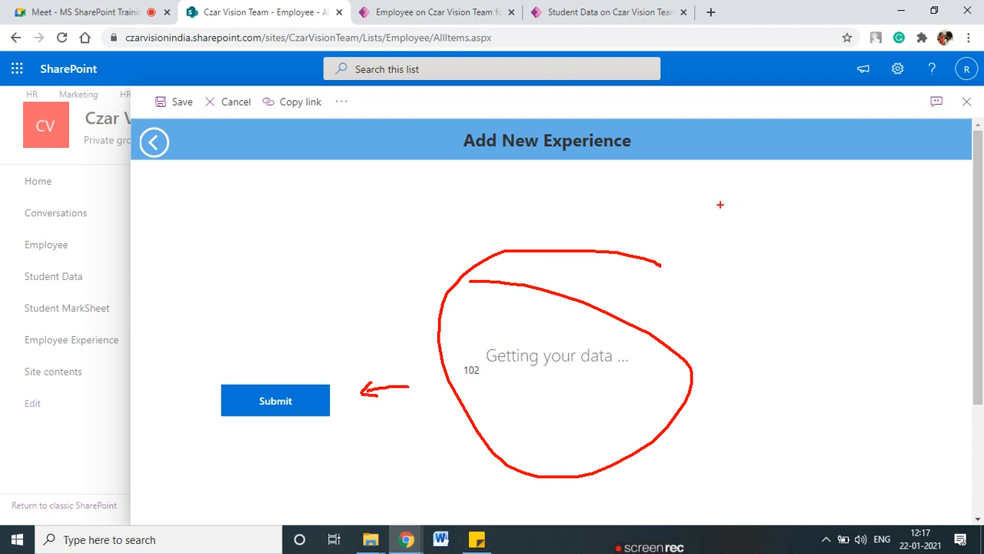
mouse_move(681, 166)
mouse_down()
mouse_move(689, 246)
mouse_move(966, 237)
mouse_move(658, 233)
mouse_up()
drag(718, 180, 772, 179)
drag(879, 176, 924, 175)
drag(741, 198, 797, 197)
drag(838, 200, 869, 200)
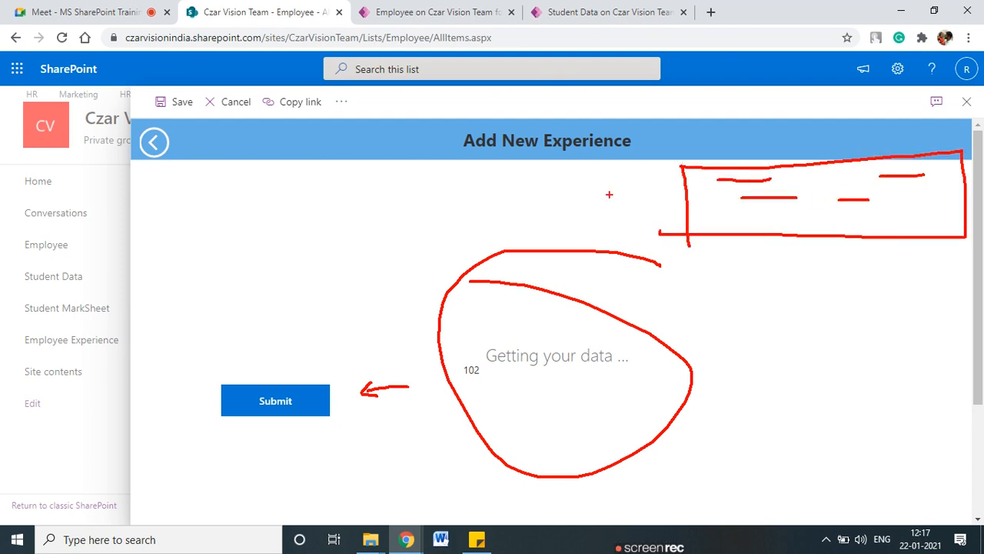
Leave the Add New Experience screen, look through the experience list, and go back to the Employee Form.
click(152, 146)
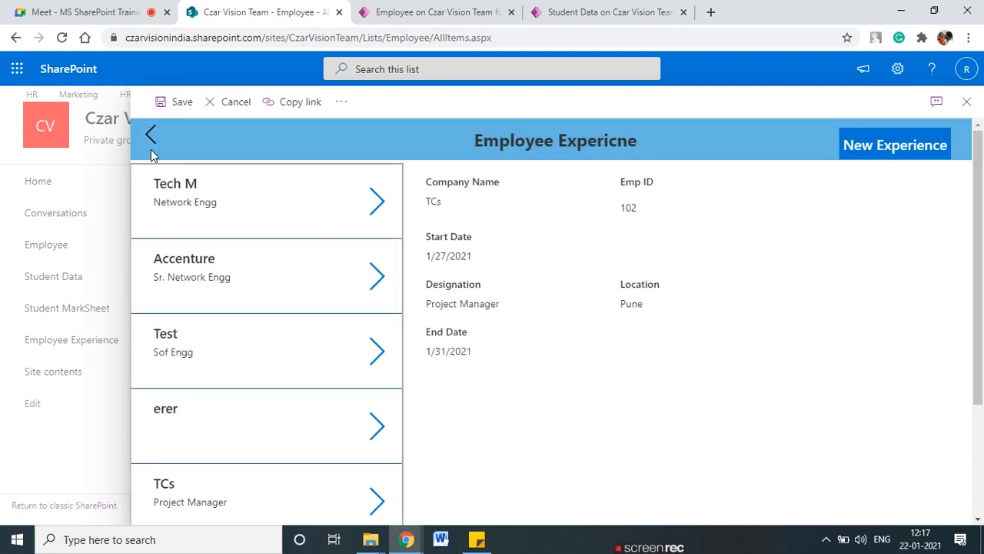
scroll(450, 351, down, 3)
scroll(452, 352, up, 3)
click(153, 136)
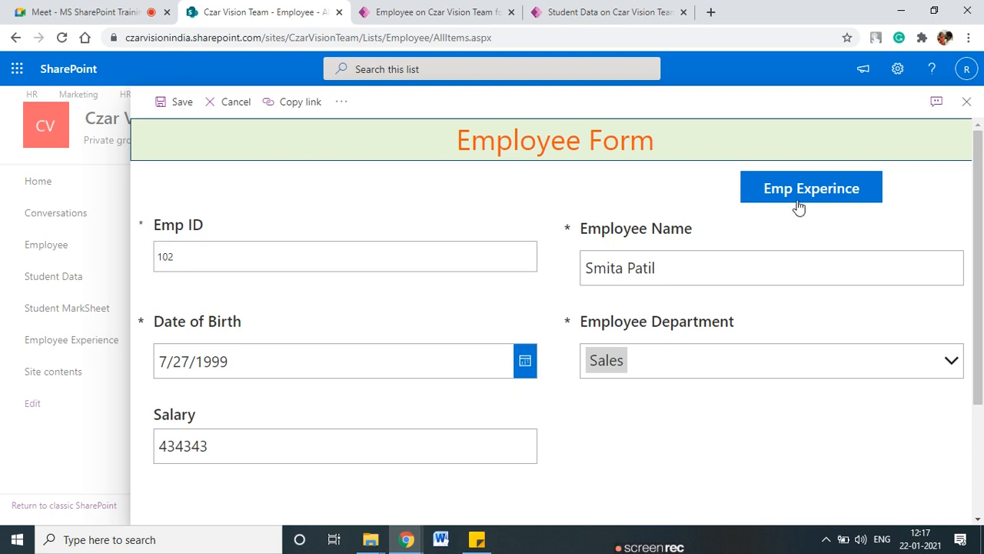
drag(774, 214, 775, 294)
mouse_move(772, 210)
mouse_down()
mouse_move(746, 248)
mouse_move(798, 243)
mouse_up()
key(Escape)
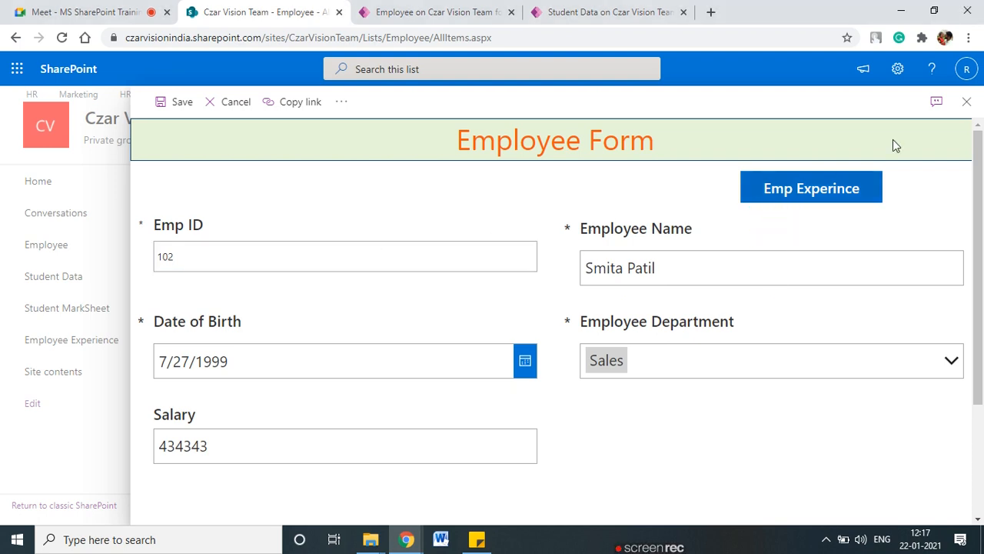
Close the employee record, reload the Employee list, and open a blank form for a new employee.
click(966, 101)
click(63, 37)
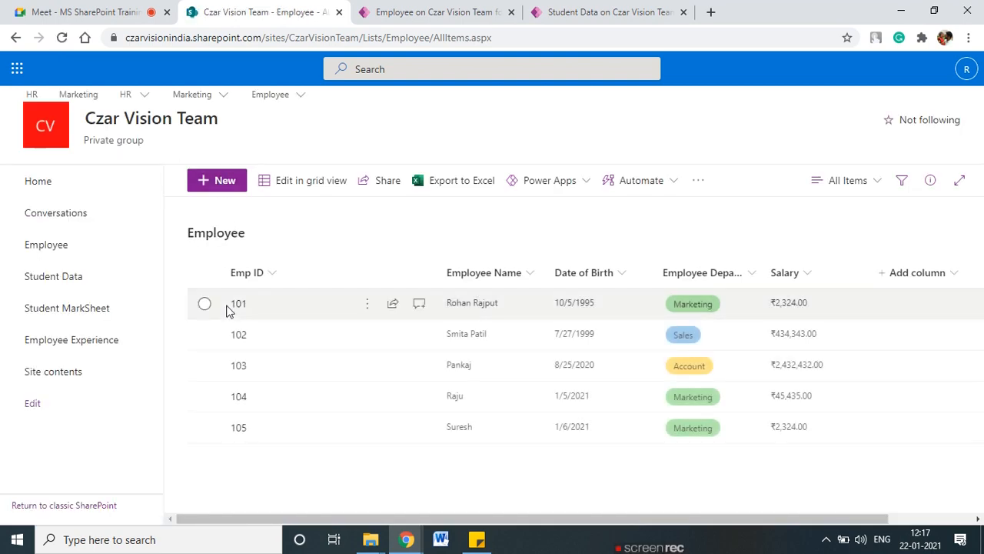
click(217, 181)
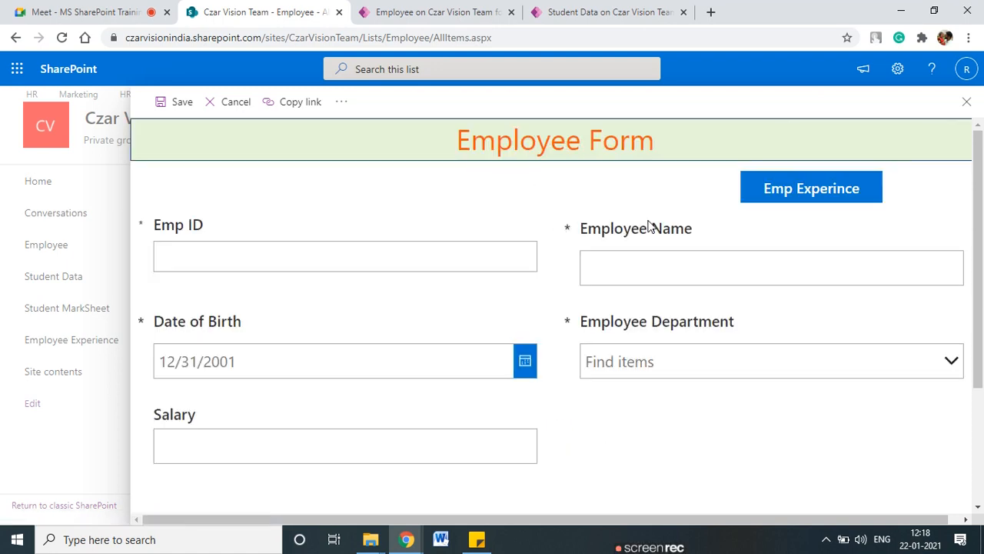
mouse_move(640, 198)
mouse_down()
mouse_move(723, 185)
mouse_move(726, 196)
mouse_up()
mouse_move(219, 199)
mouse_down()
mouse_move(253, 261)
mouse_move(234, 216)
mouse_up()
drag(740, 217, 861, 220)
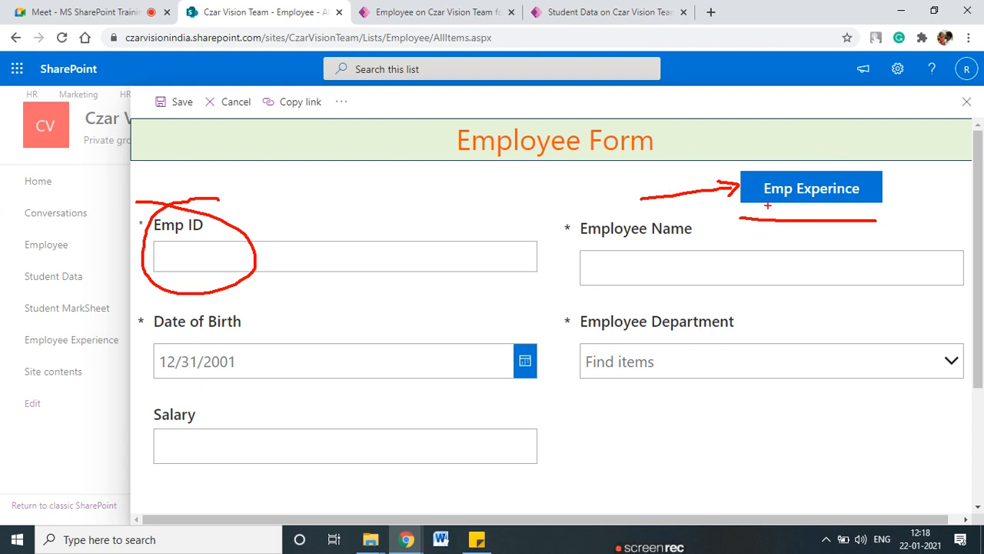
mouse_move(561, 171)
mouse_down()
mouse_move(578, 197)
mouse_move(581, 173)
mouse_move(604, 187)
mouse_up()
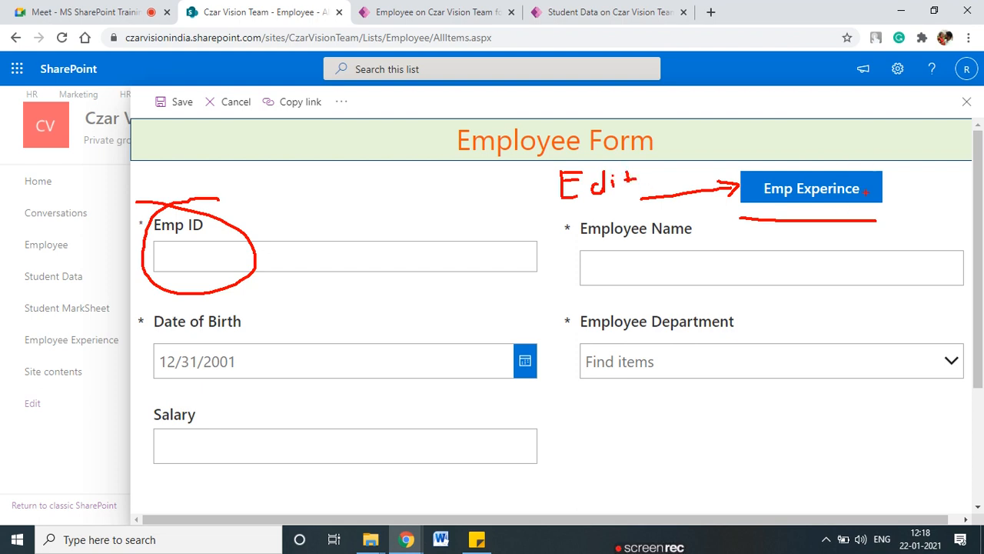
key(Escape)
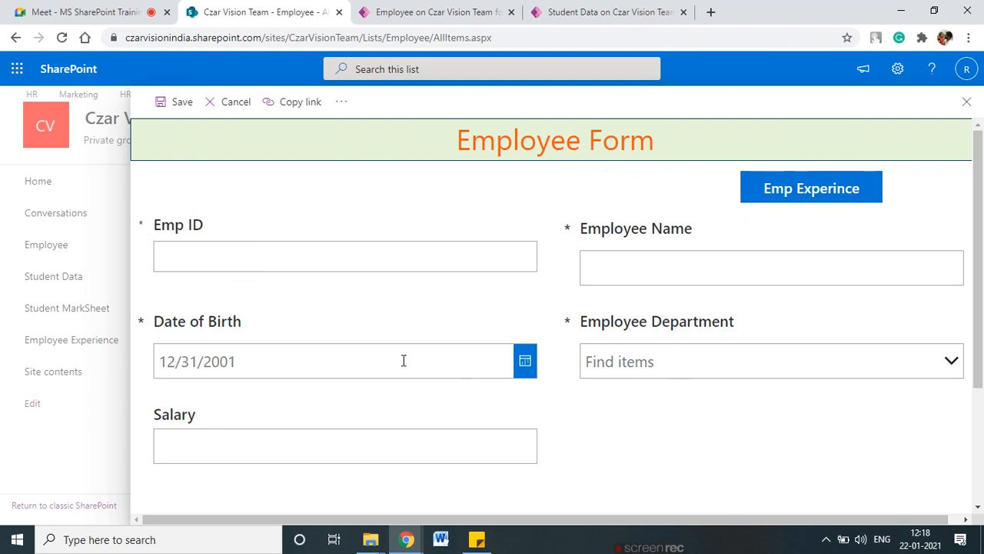
Close the blank employee form without saving and reload the Employee list.
click(963, 105)
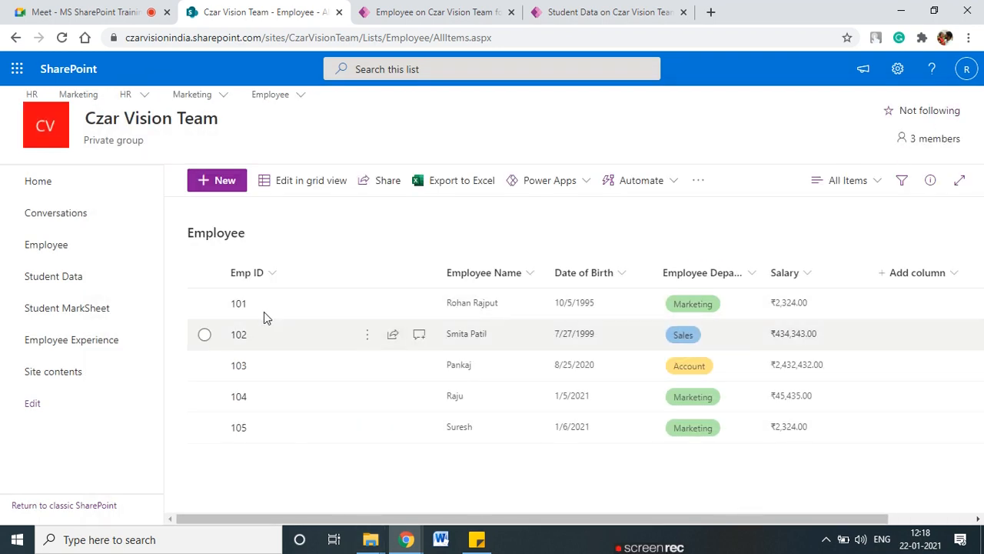
click(208, 305)
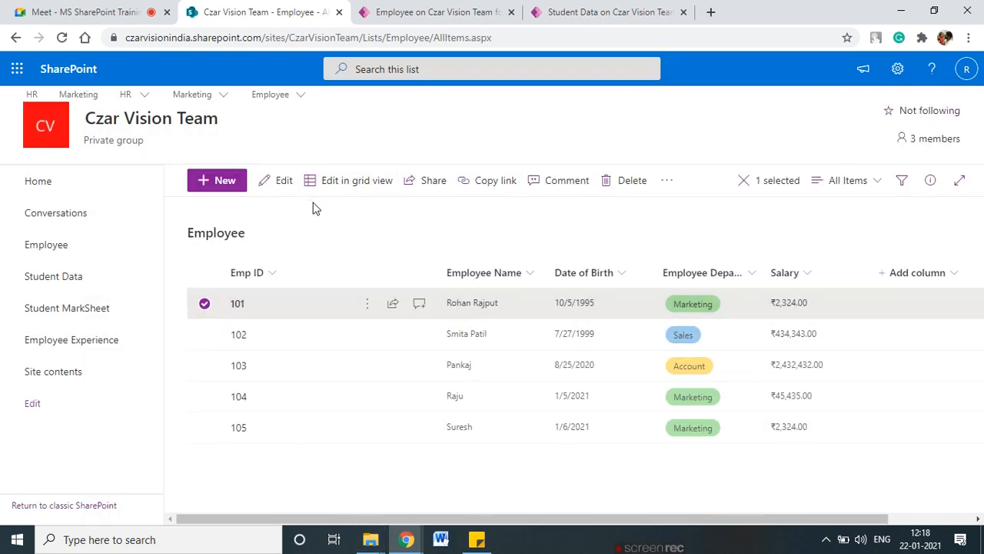
click(192, 304)
click(64, 68)
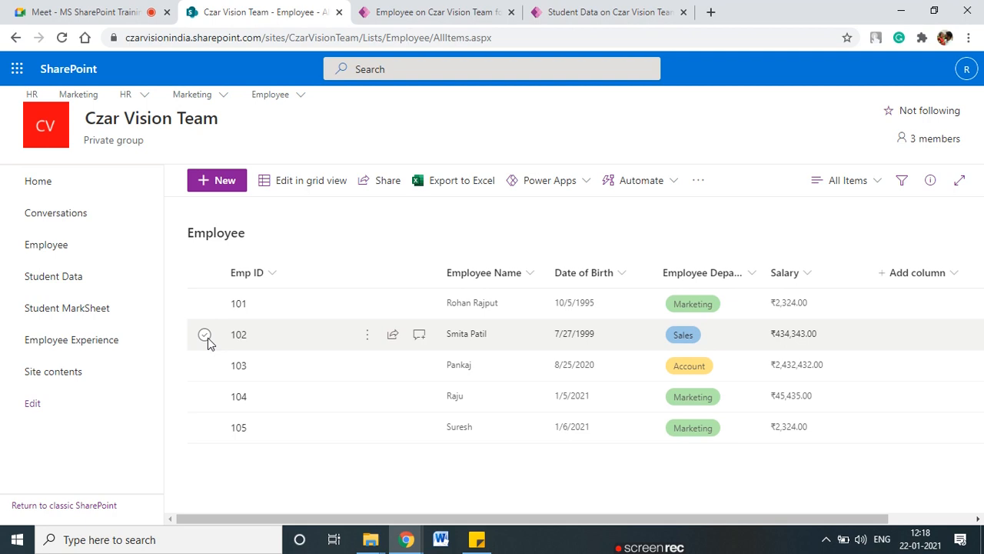
Open the second employee's record in view mode and go through Emp Experince to the Add New Experience screen.
click(239, 337)
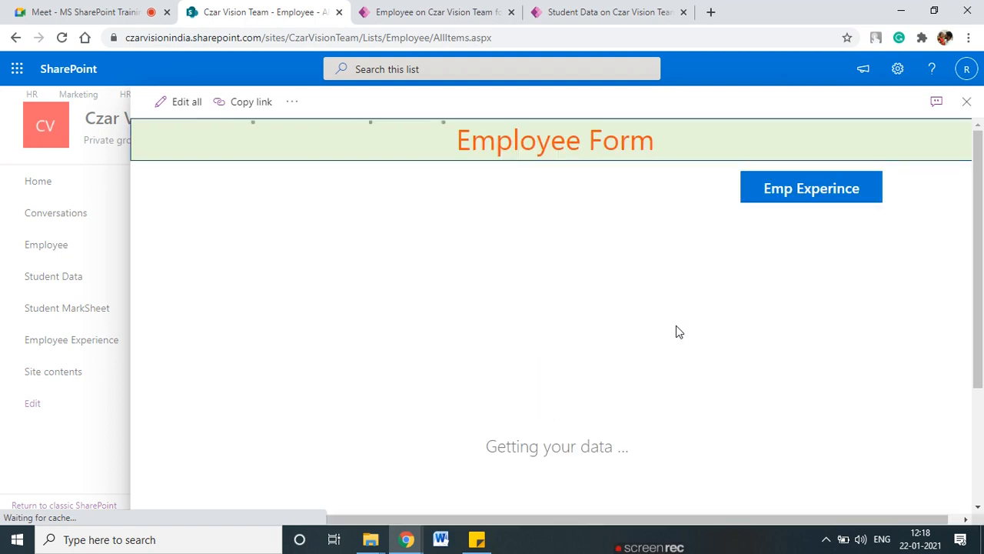
click(816, 194)
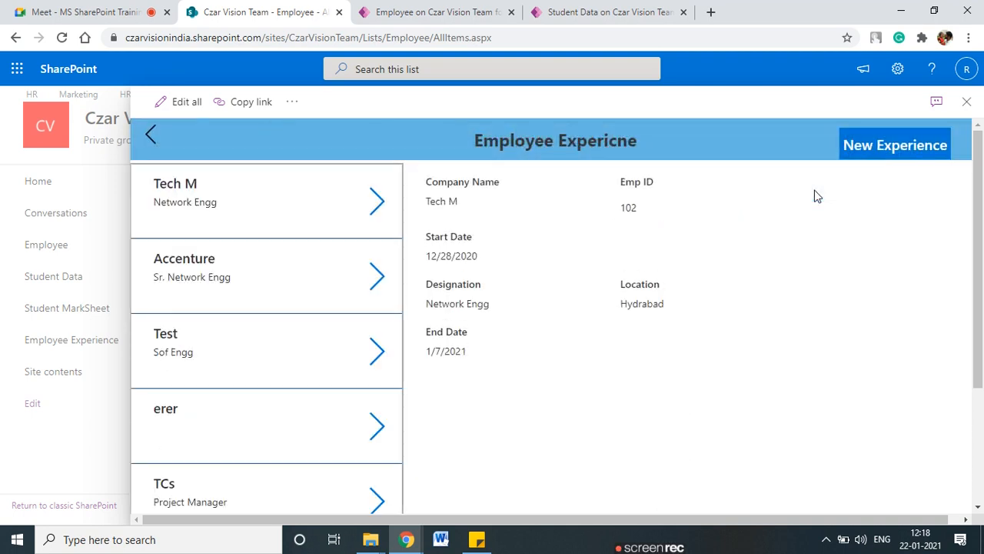
click(881, 158)
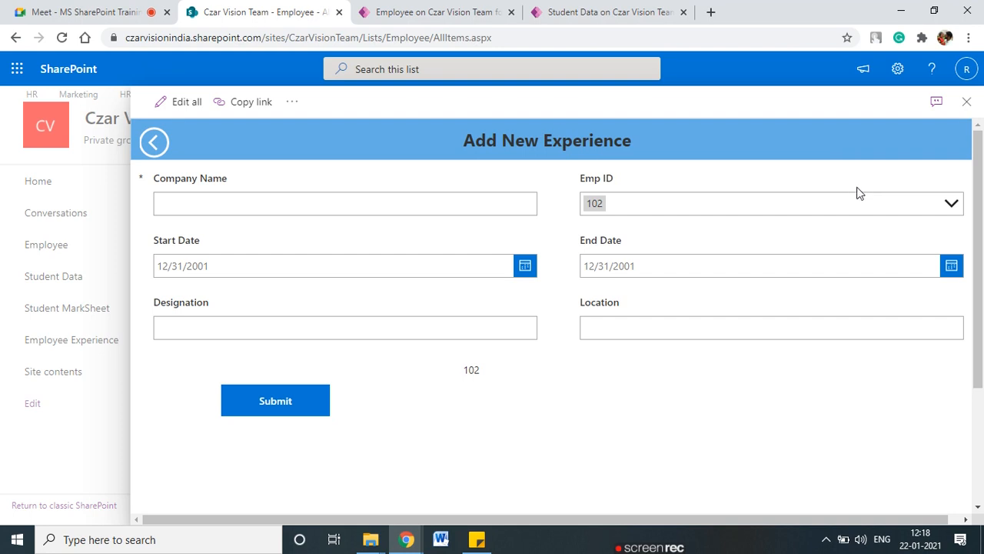
Close the second employee's record, open the first employee's record, and return from Add New Experience to the Employee Form.
click(968, 102)
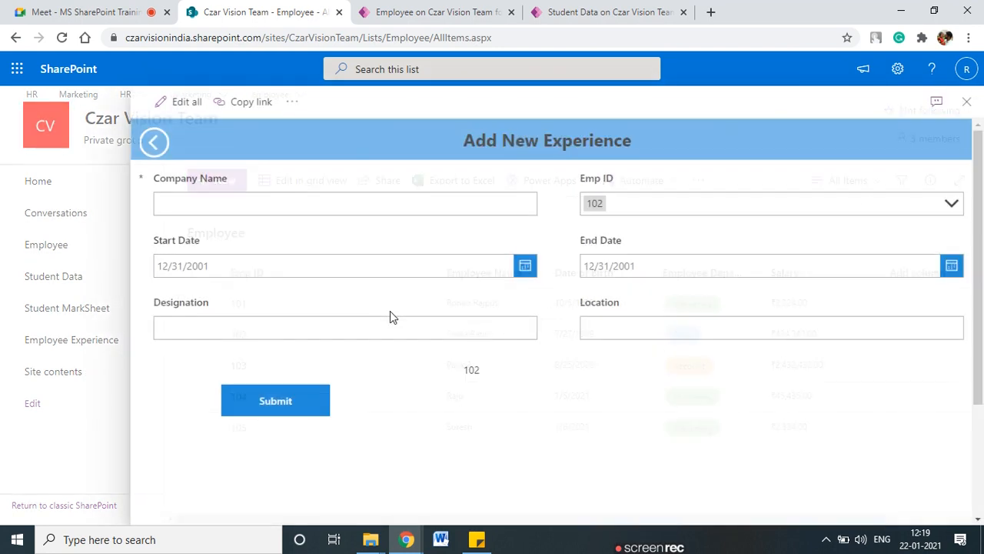
mouse_move(727, 133)
mouse_down()
mouse_move(509, 112)
mouse_move(554, 116)
mouse_up()
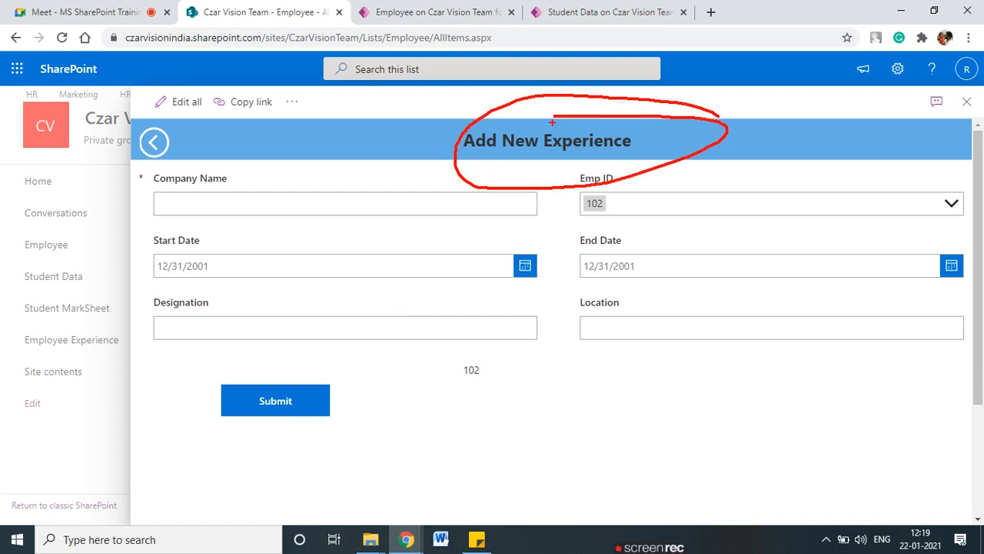
key(Escape)
click(156, 143)
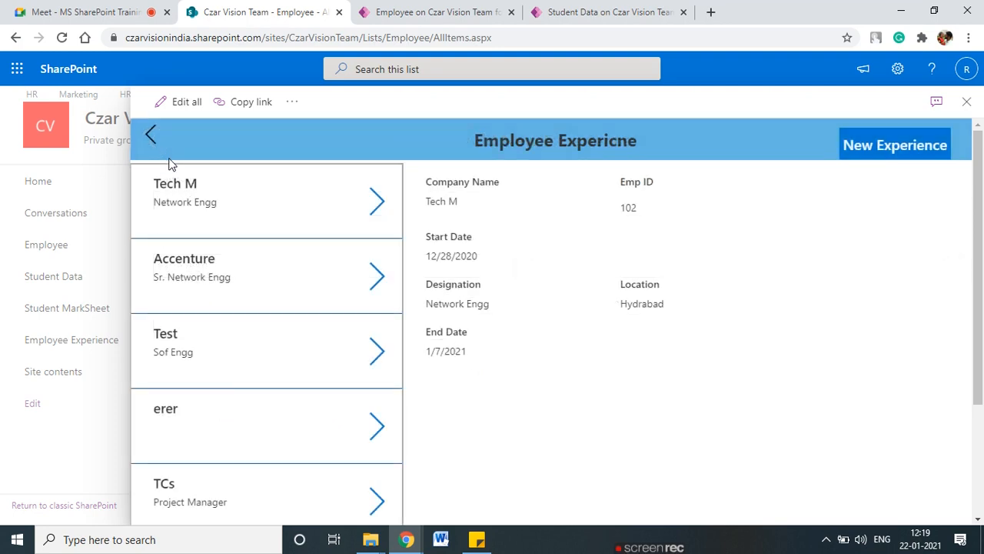
click(154, 143)
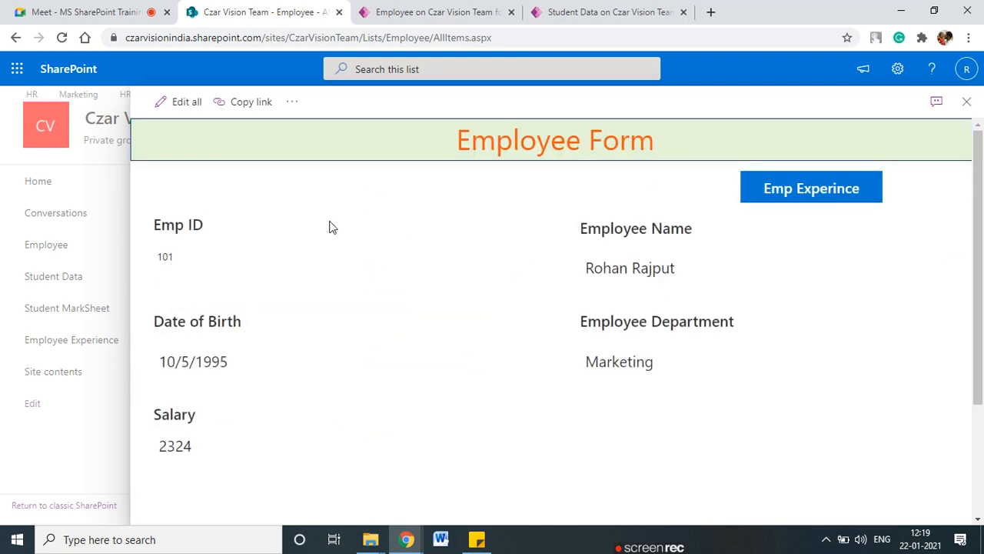
View the third employee's record and the blank new-employee form, closing each without saving.
mouse_move(707, 118)
mouse_down()
mouse_move(594, 94)
mouse_move(799, 151)
mouse_move(569, 113)
mouse_up()
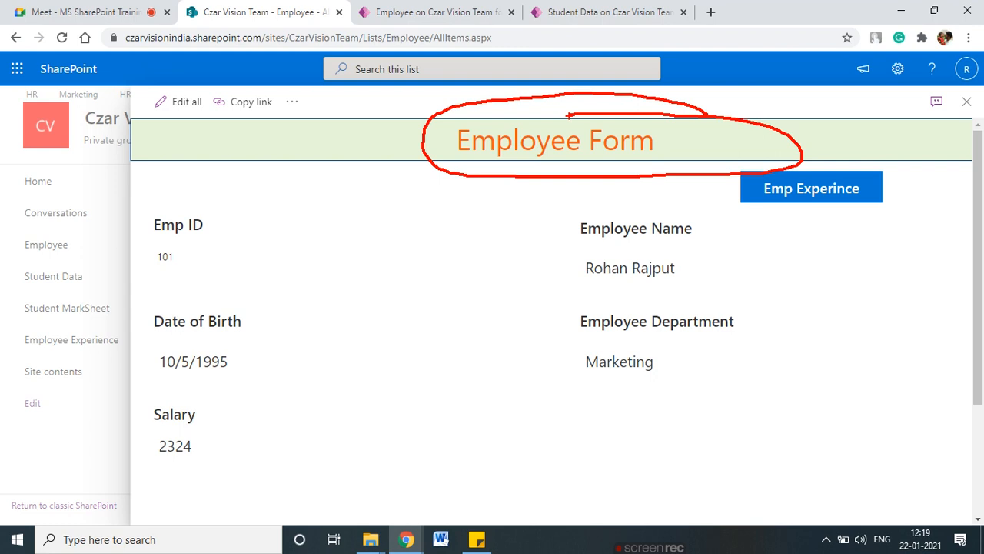
click(967, 101)
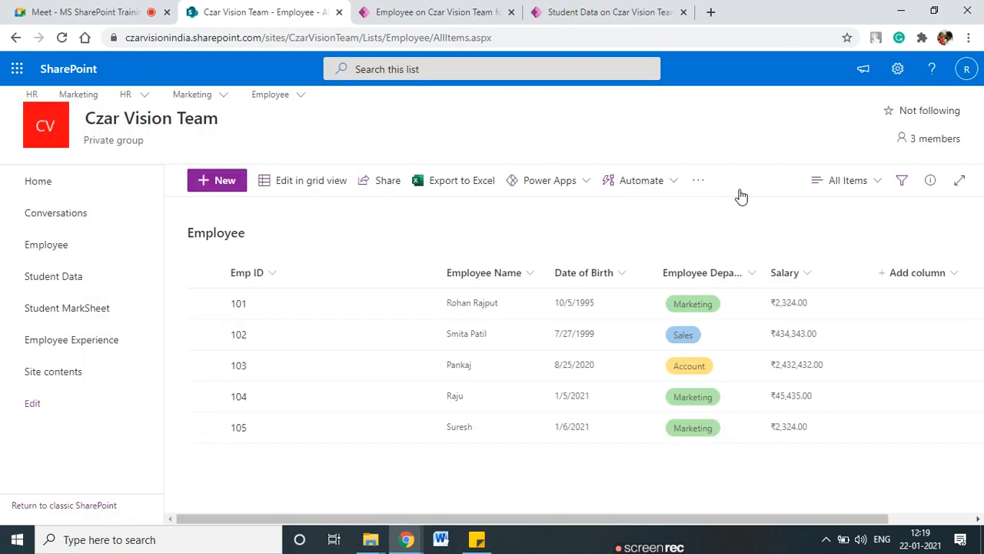
click(241, 374)
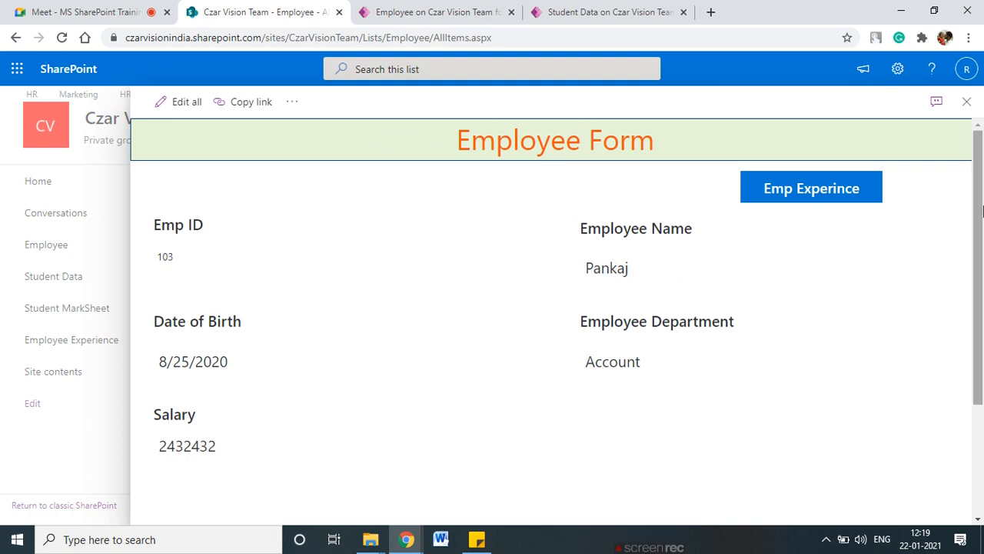
click(966, 101)
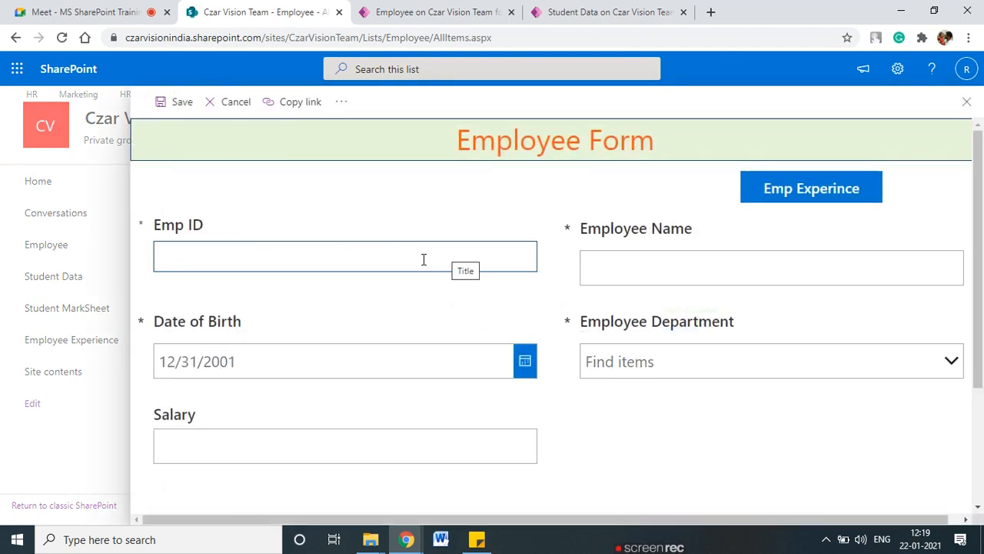
click(964, 103)
Open the second employee's record for editing, view its Emp Experince screen, and close the record without saving.
click(204, 334)
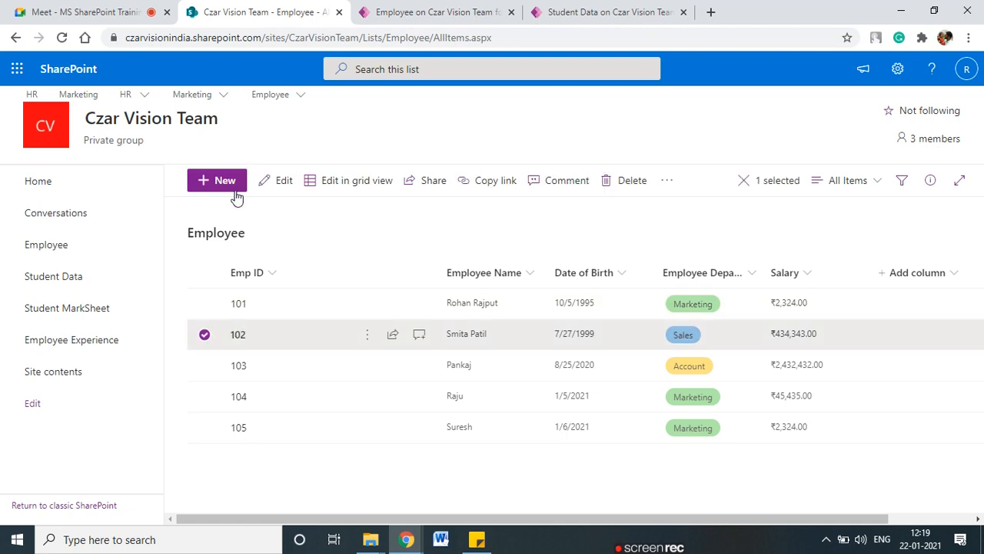
click(286, 190)
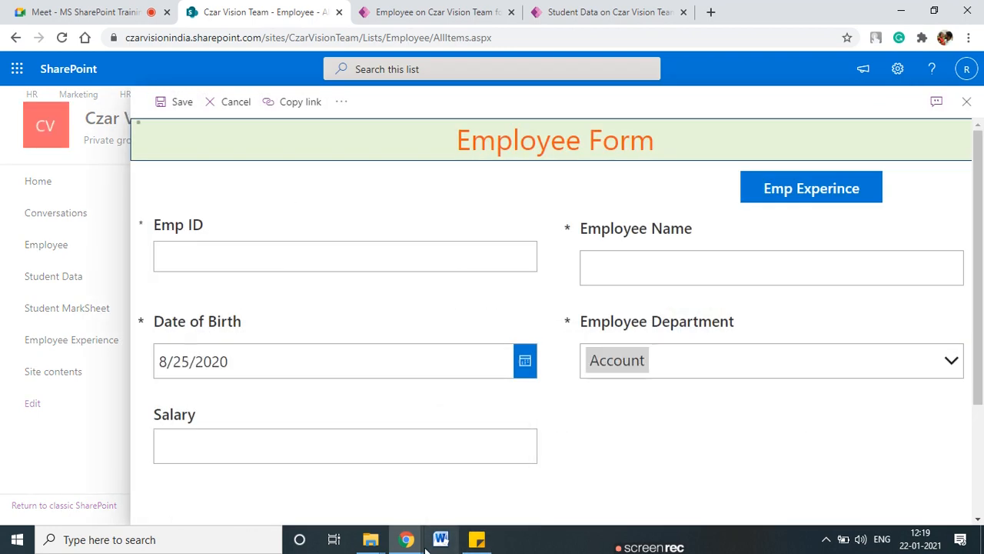
mouse_move(873, 172)
mouse_down()
mouse_move(699, 197)
mouse_move(876, 219)
mouse_up()
click(838, 194)
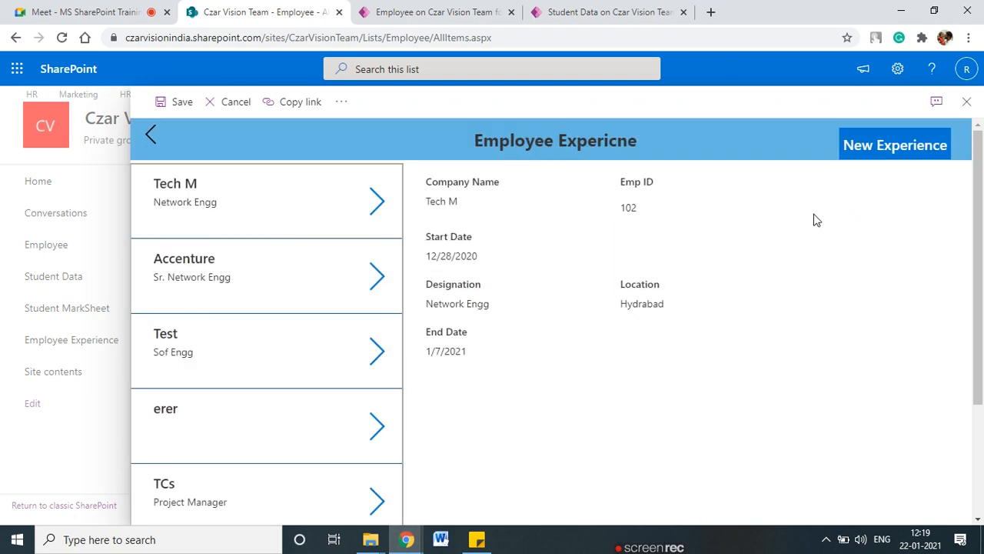
mouse_move(895, 115)
mouse_down()
mouse_move(949, 173)
mouse_move(867, 121)
mouse_up()
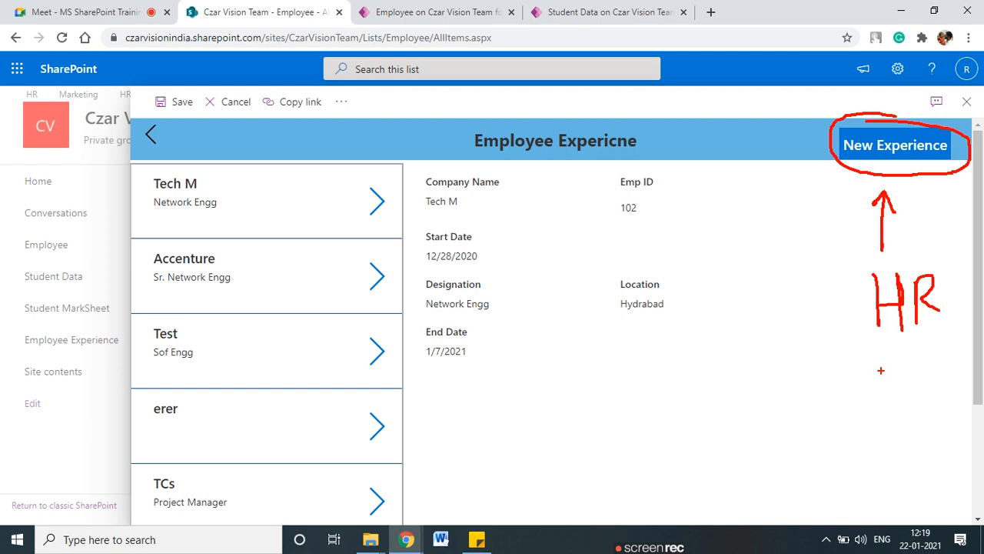
click(965, 102)
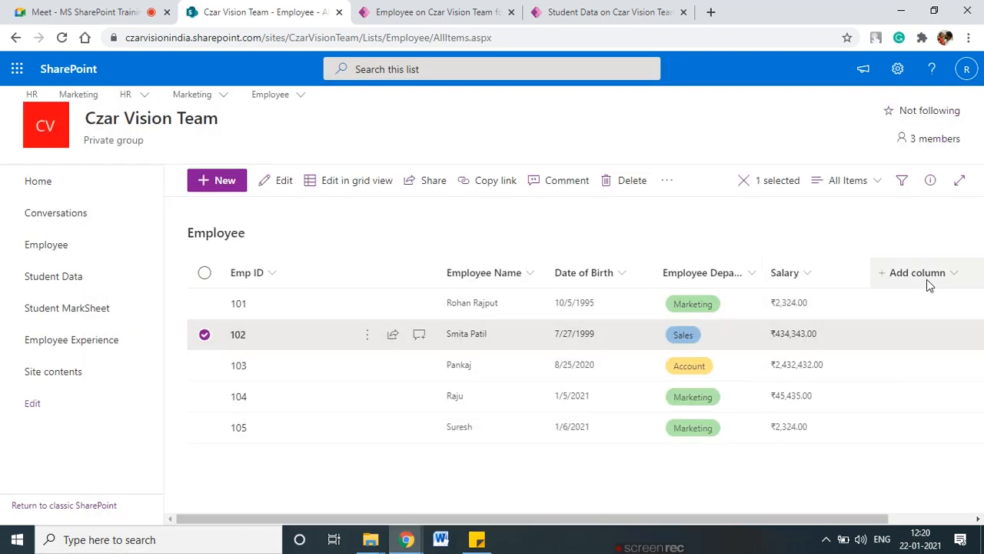
Start a new Person or Group column named "Assigned HR" in the Employee list.
click(926, 280)
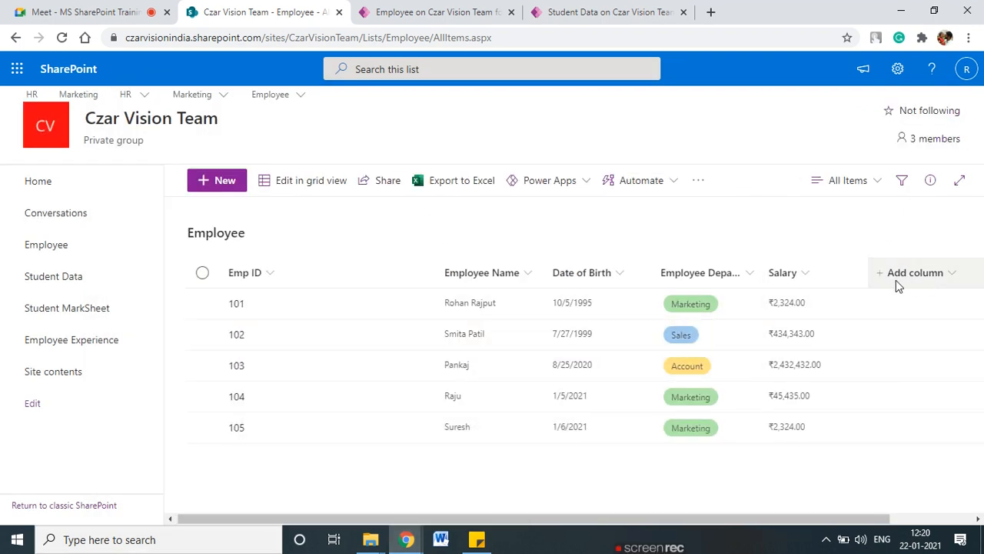
click(952, 275)
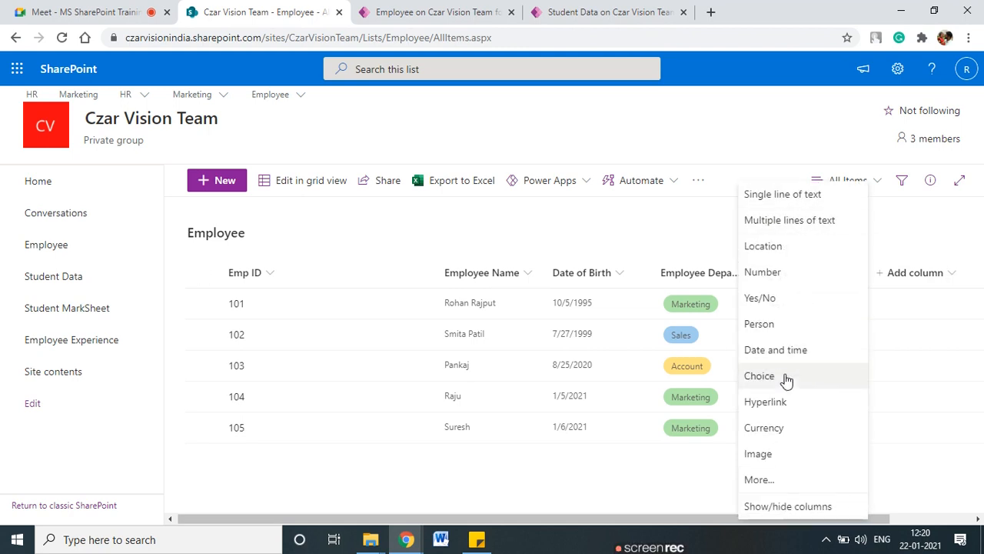
click(760, 323)
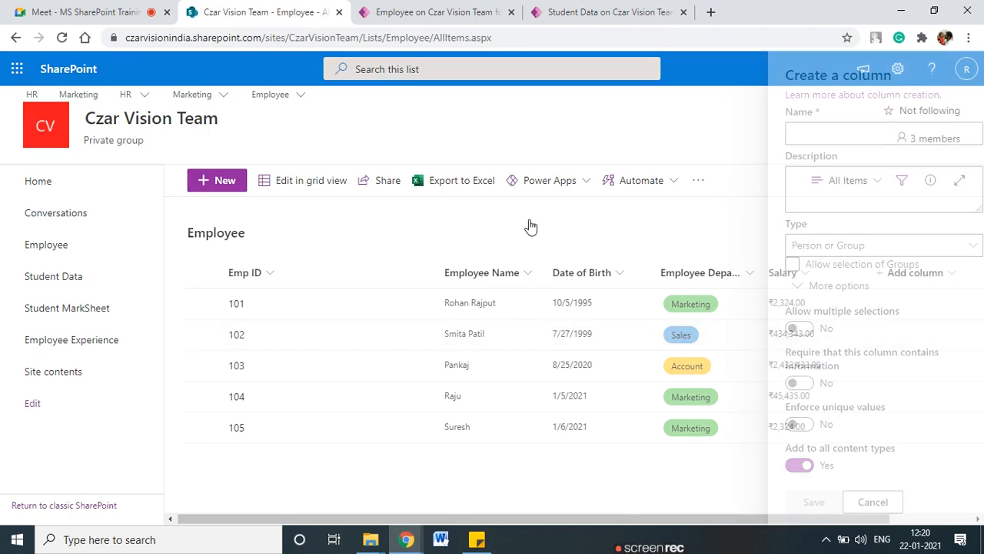
text(Assi)
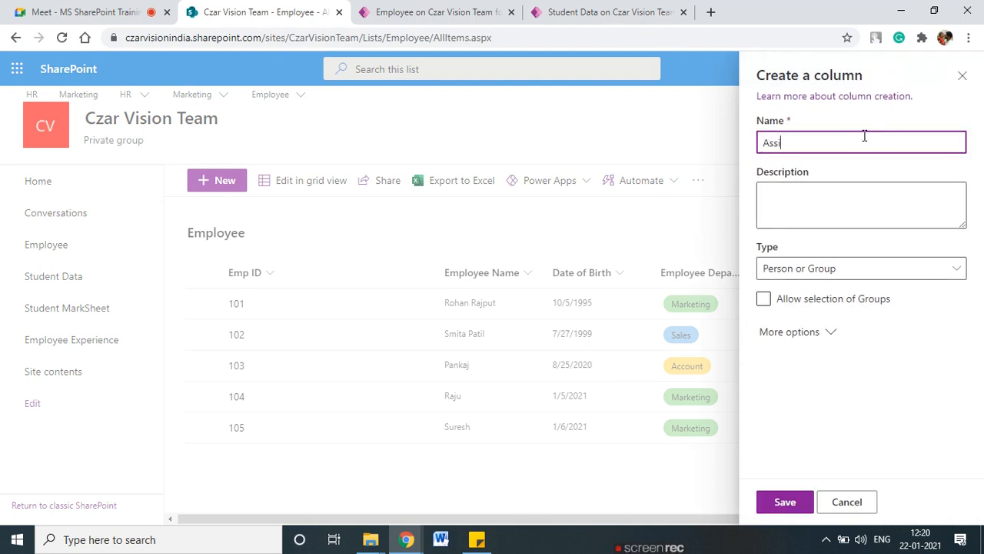
text(gned HR)
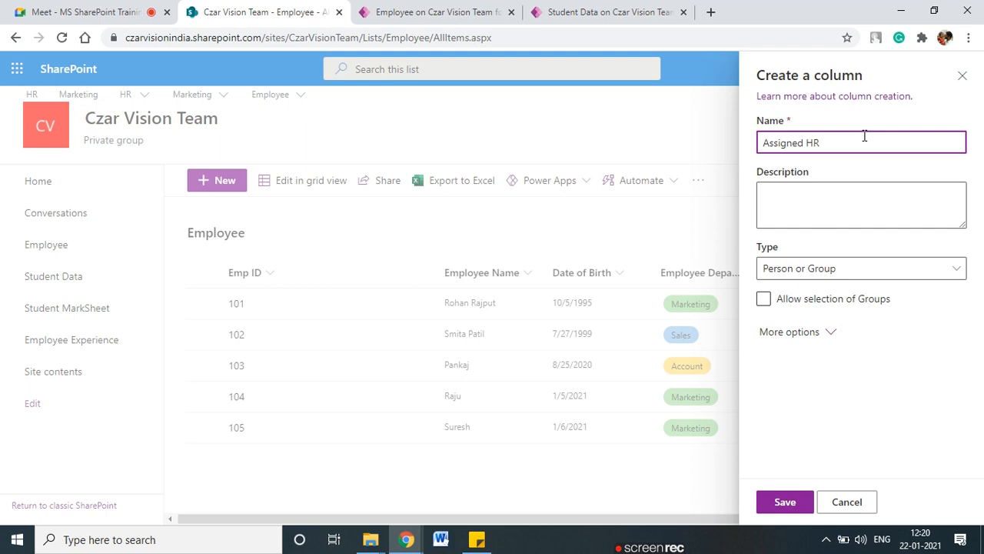
click(867, 268)
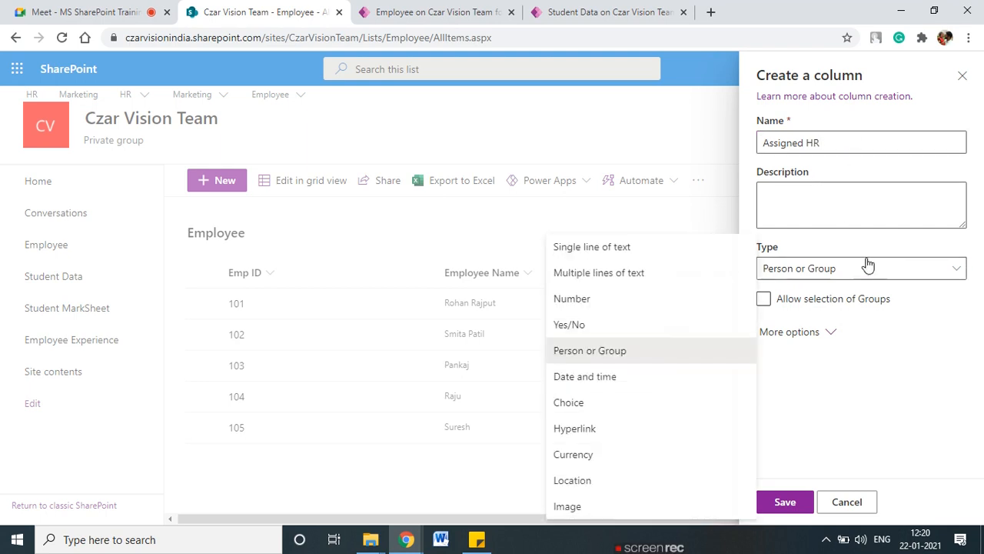
click(643, 350)
Allow multiple selections for the Assigned HR column and save the column.
click(829, 344)
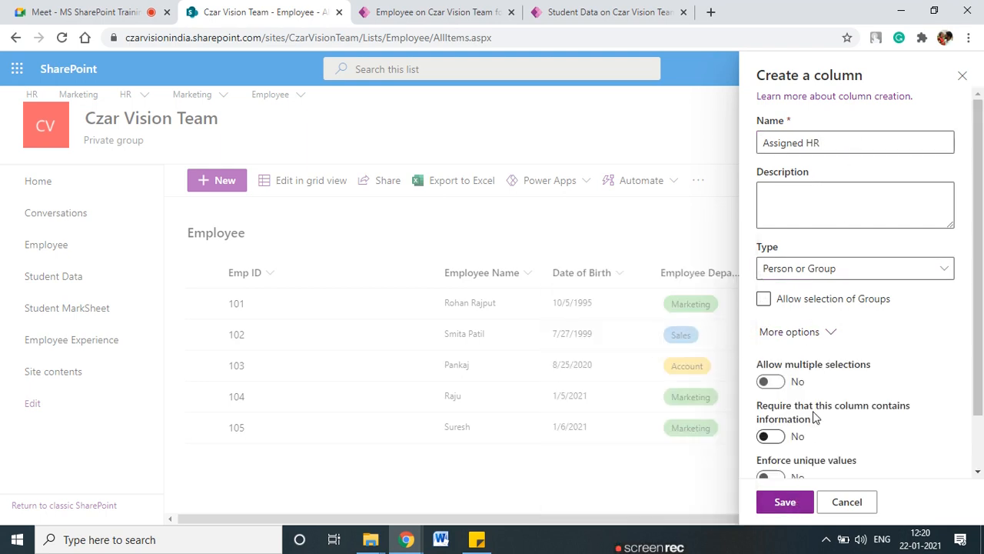
scroll(815, 416, down, 1)
click(770, 320)
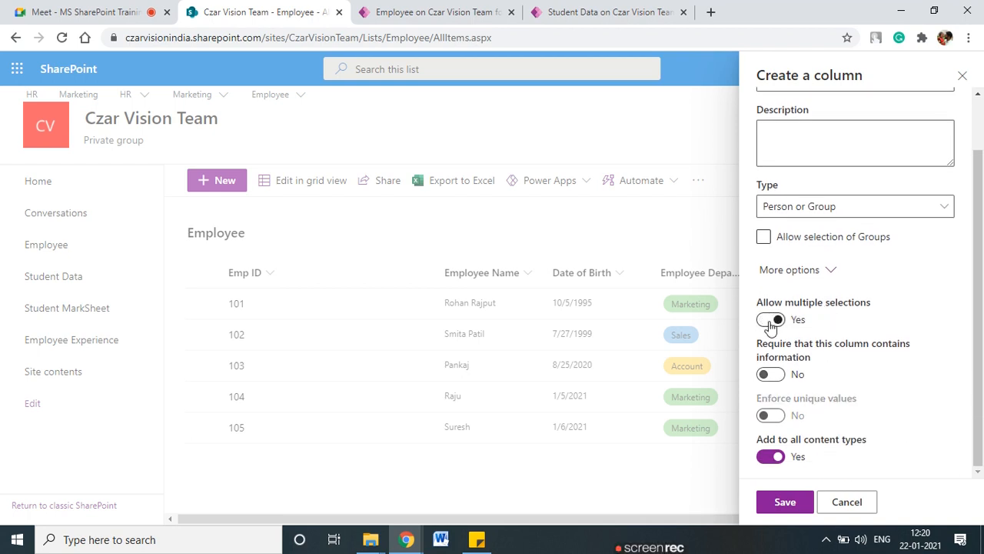
click(785, 512)
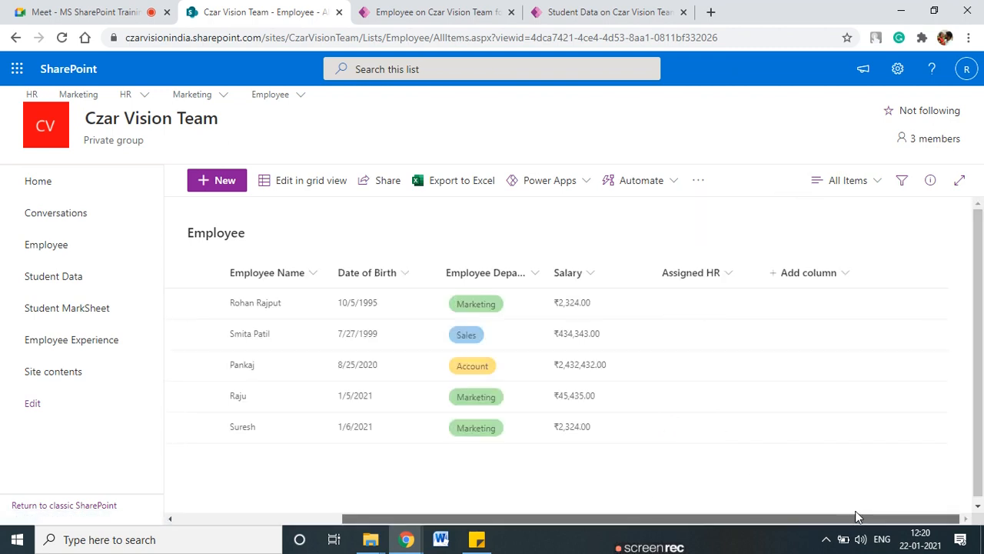
Open the second employee's record, view the Add New Experience screen, and return to the employee's experience list.
drag(600, 518, 225, 469)
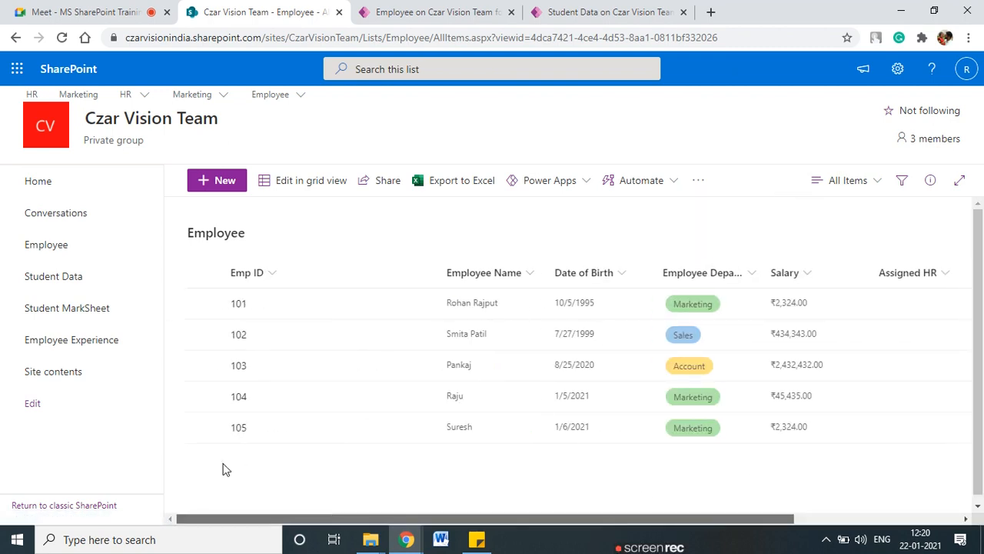
click(356, 338)
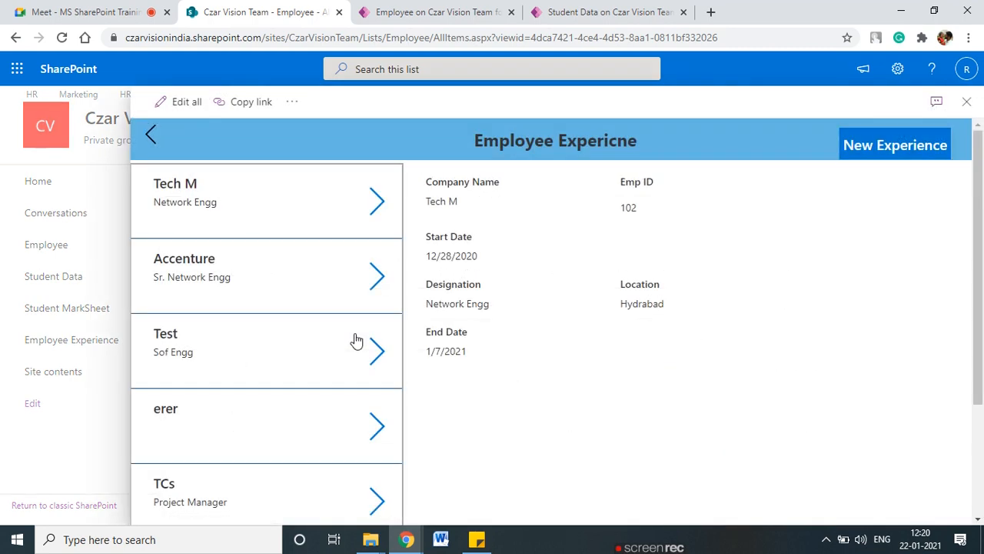
click(883, 153)
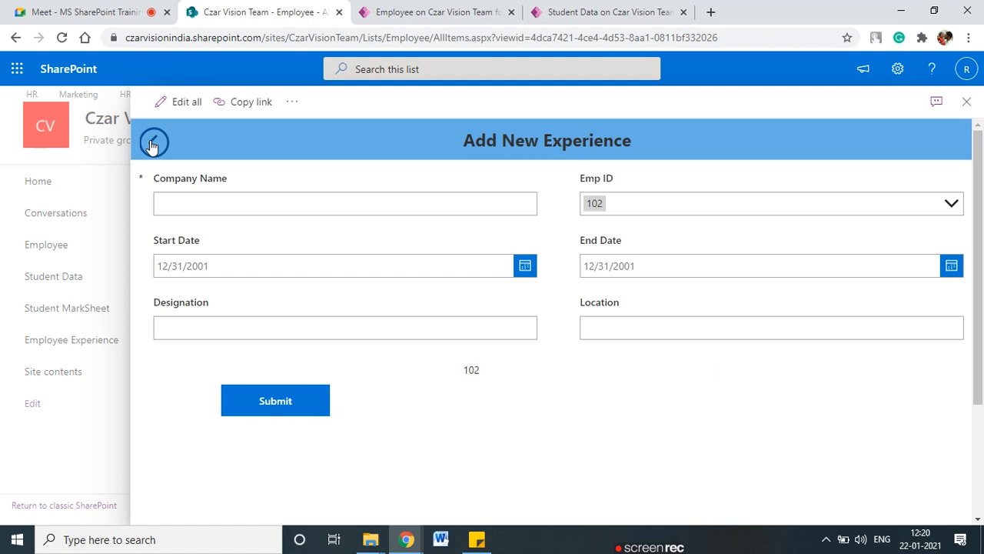
click(153, 141)
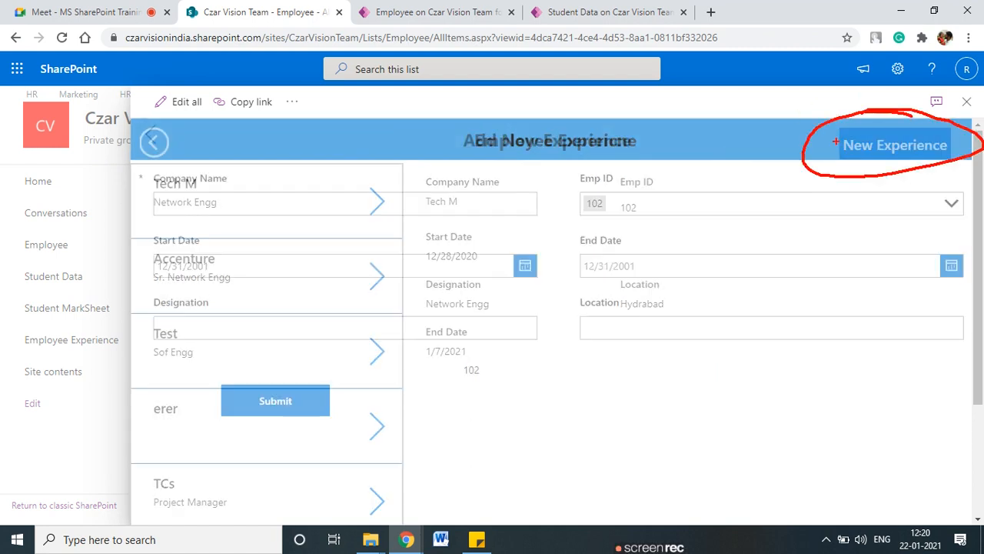
drag(726, 154, 808, 135)
key(Escape)
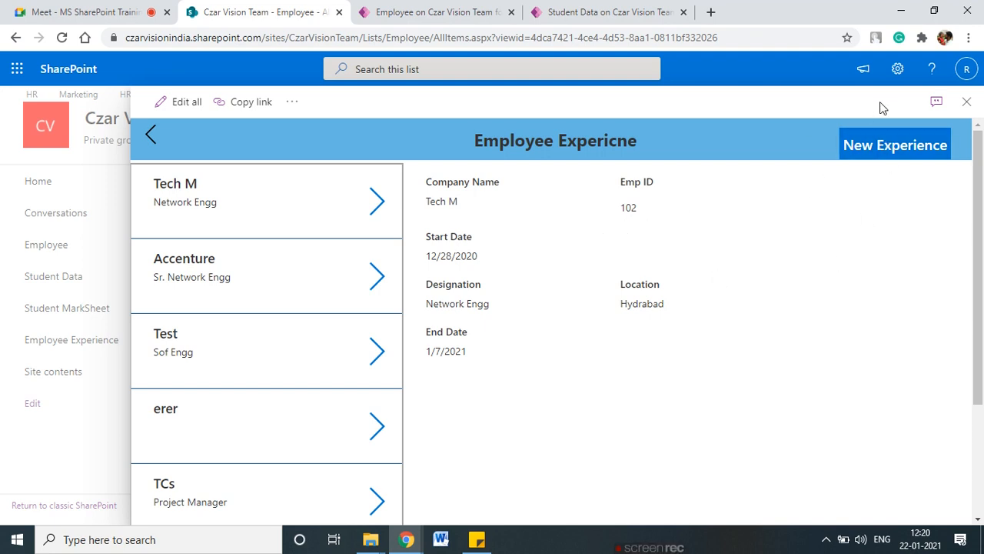
drag(874, 116, 920, 100)
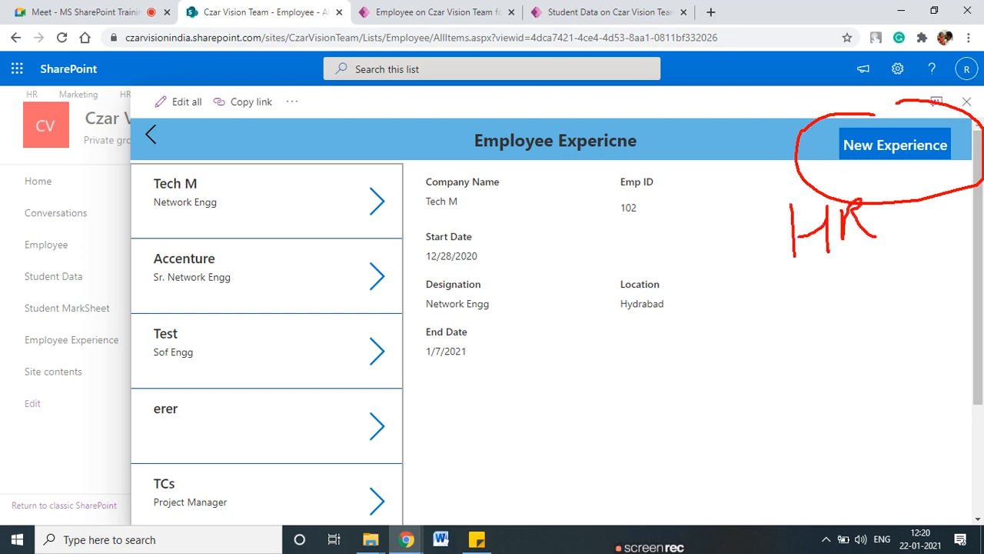
key(Escape)
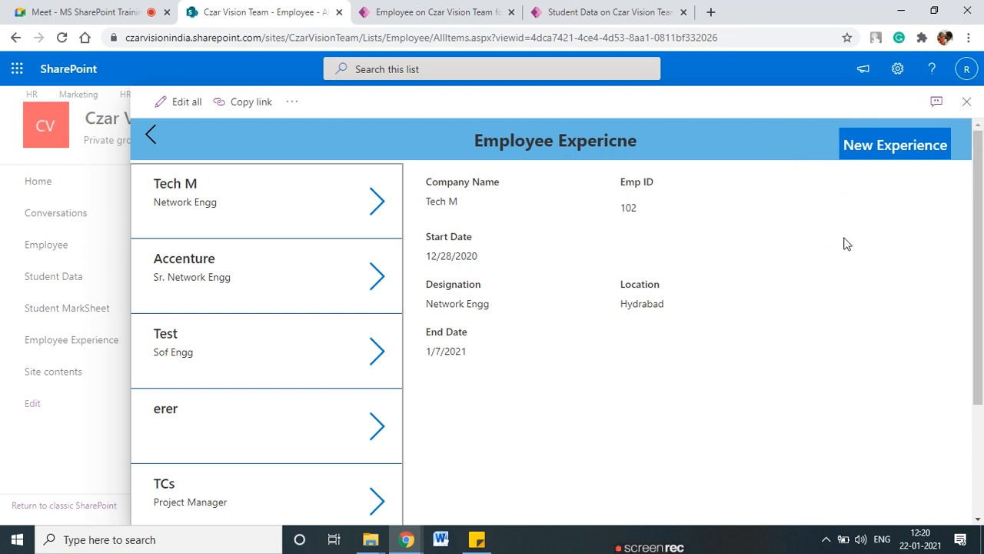